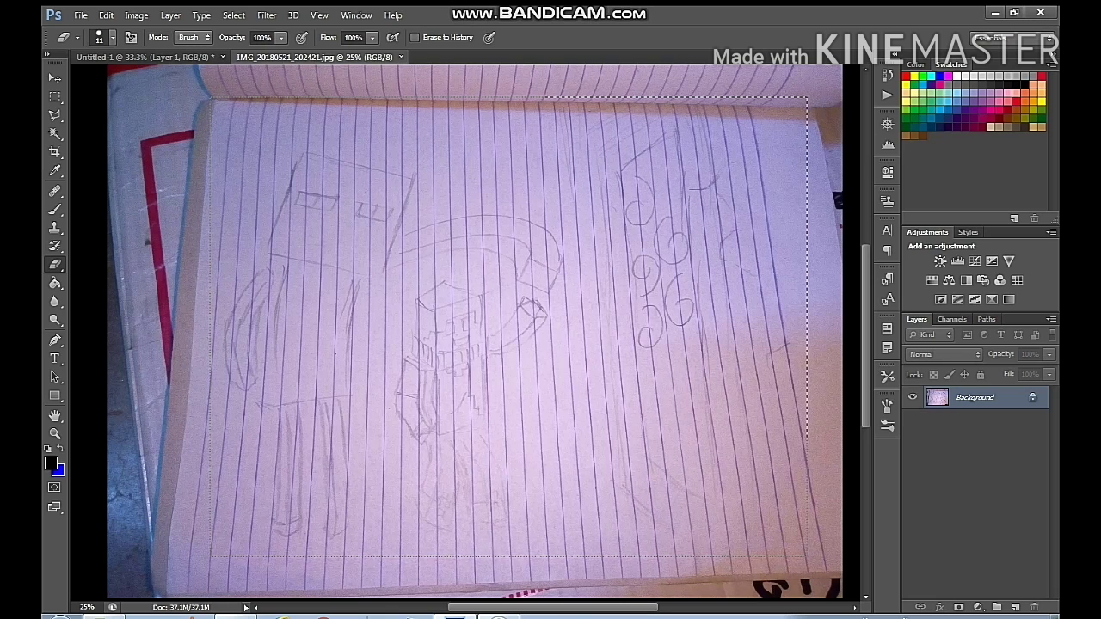
Create a transparent 3380 × 2604 pixel document at 72 pixels/inch and paste the copied sketch photo into it
{"action": "key", "text": "ctrl+n"}
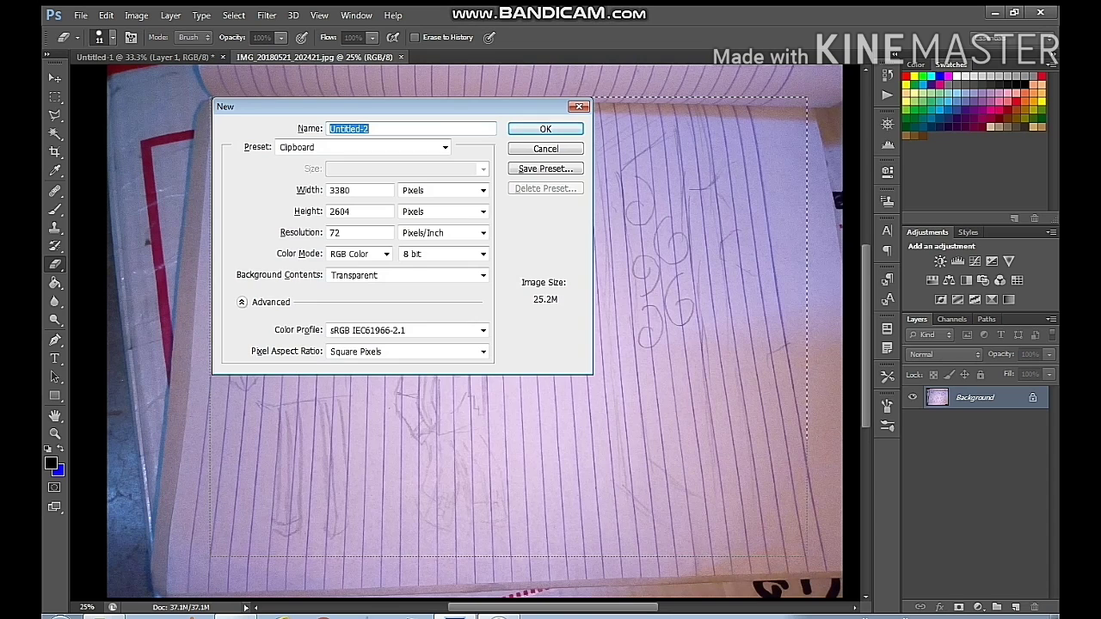
{"action": "key", "text": "Return"}
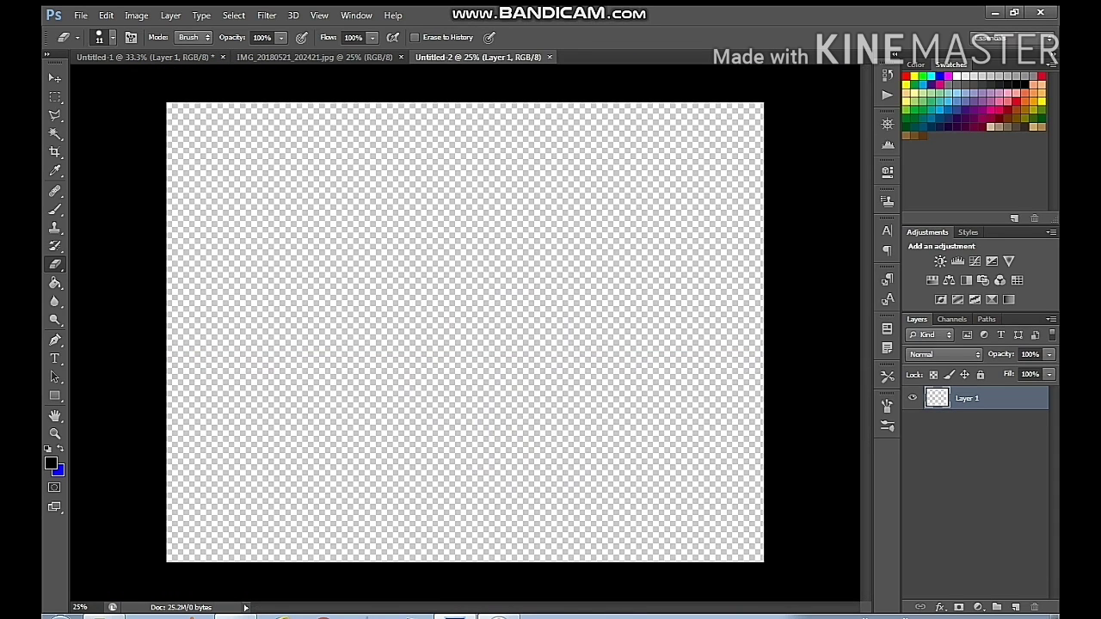
{"action": "key", "text": "ctrl+v"}
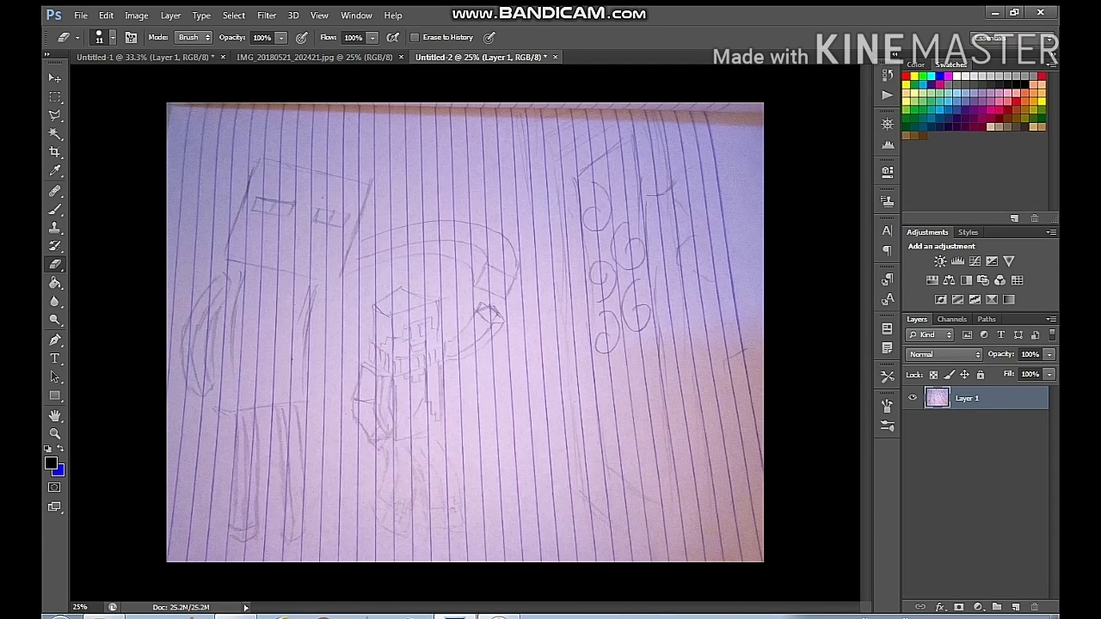
Add an empty layer above the pasted sketch photo
{"action": "left_click", "coordinate": [1016, 607]}
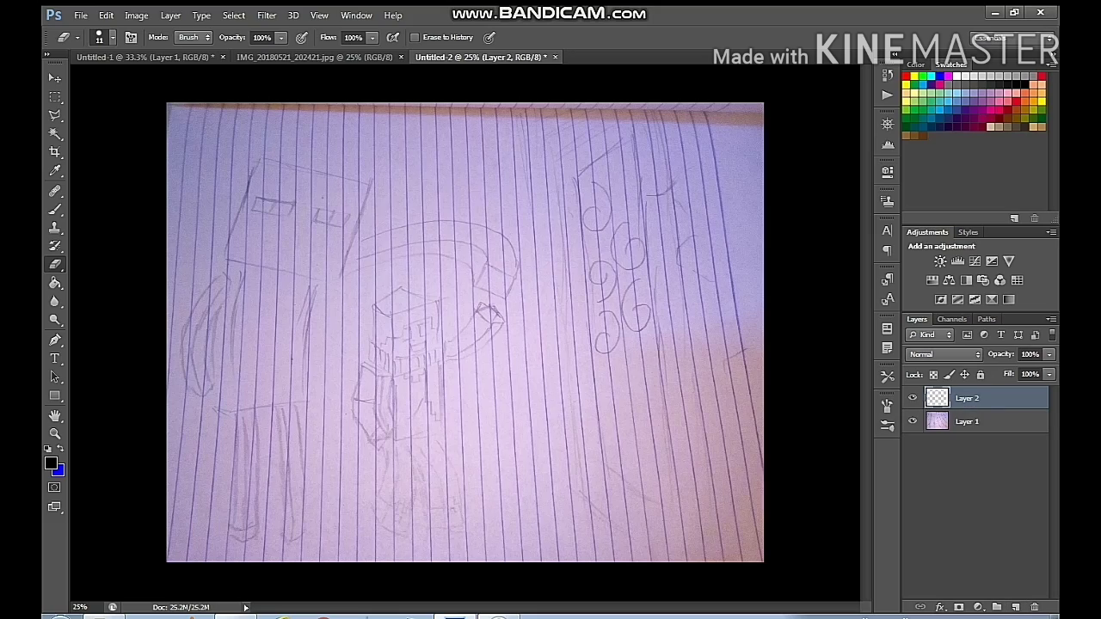
{"action": "key", "text": "ctrl+plus"}
{"action": "key", "text": "ctrl+plus"}
{"action": "key", "text": "ctrl+plus"}
{"action": "key", "text": "ctrl+plus"}
{"action": "key", "text": "ctrl+plus"}
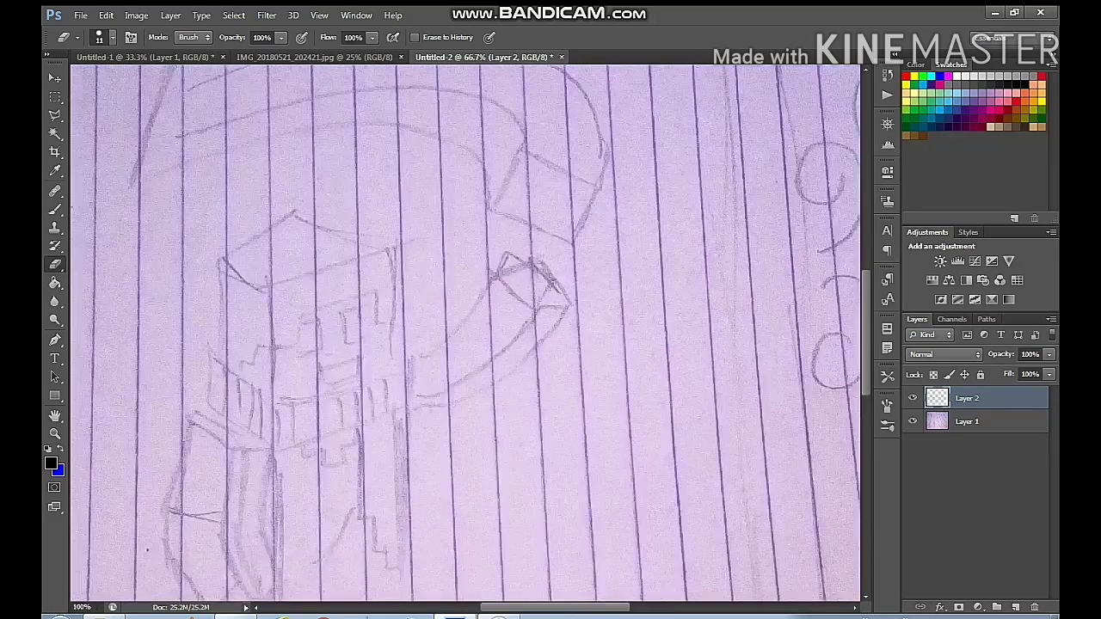
{"action": "key", "text": "ctrl+plus"}
{"action": "key", "text": "ctrl+minus"}
{"action": "mouse_move", "coordinate": [292, 292]}
{"action": "left_mouse_down"}
{"action": "mouse_move", "coordinate": [494, 300]}
{"action": "mouse_move", "coordinate": [726, 382]}
{"action": "left_mouse_up"}
{"action": "scroll", "coordinate": [464, 331], "scroll_direction": "left", "scroll_amount": 2}
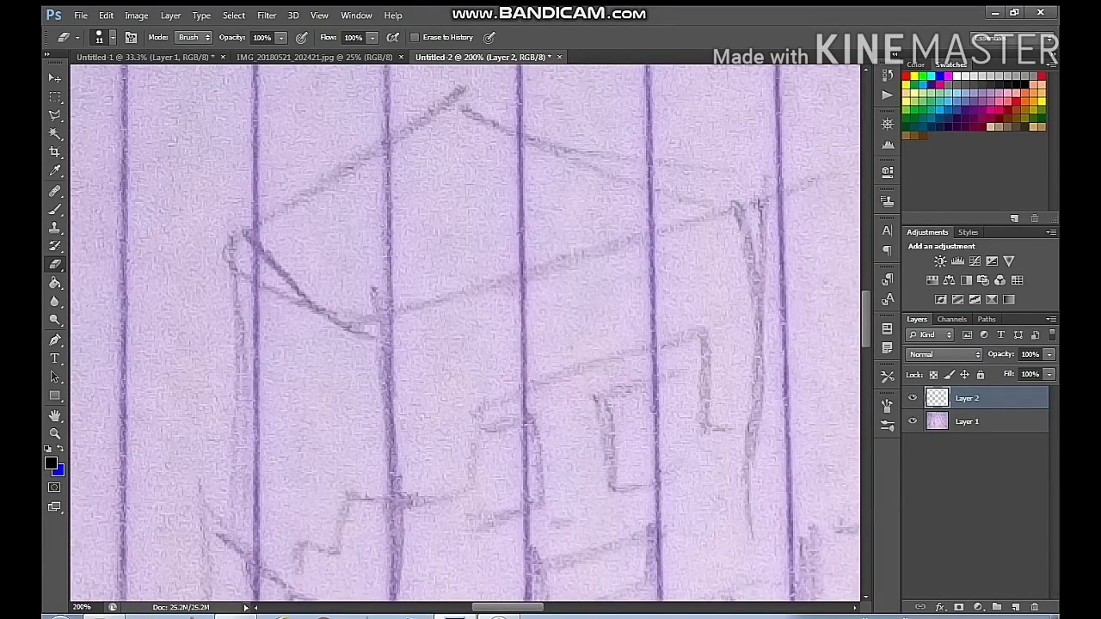
{"action": "key", "text": "p"}
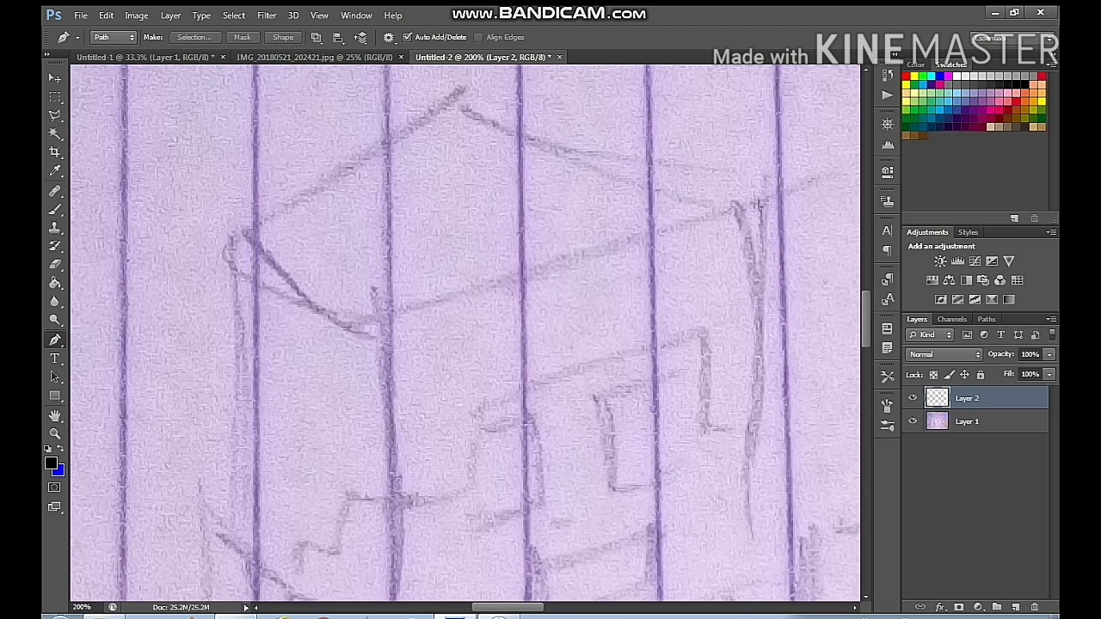
{"action": "right_click", "coordinate": [54, 340]}
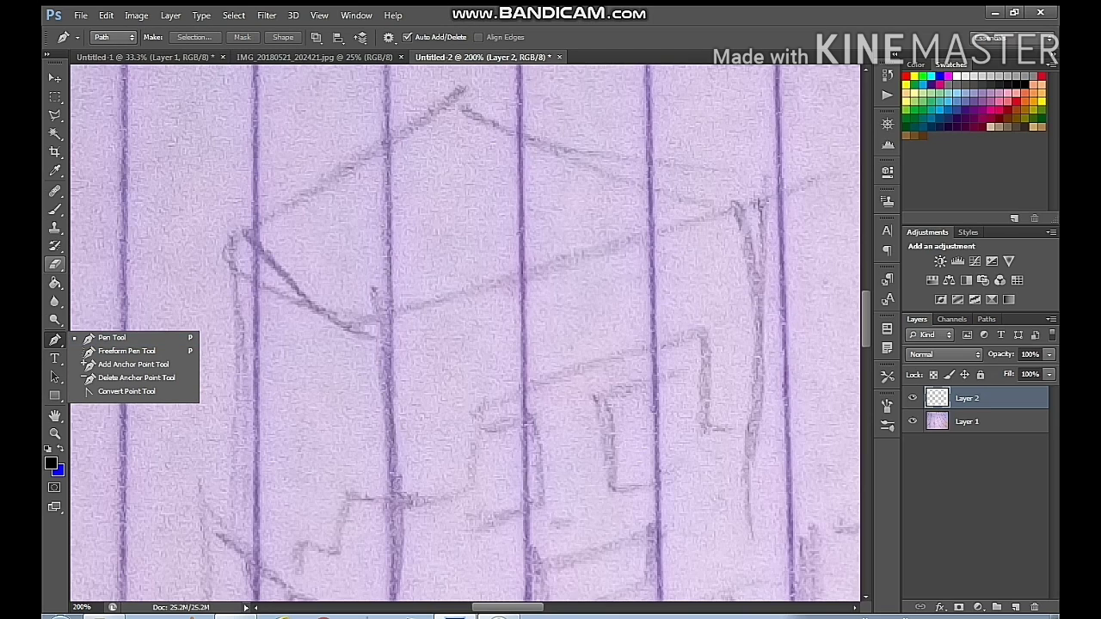
{"action": "key", "text": "e"}
{"action": "right_click", "coordinate": [55, 265]}
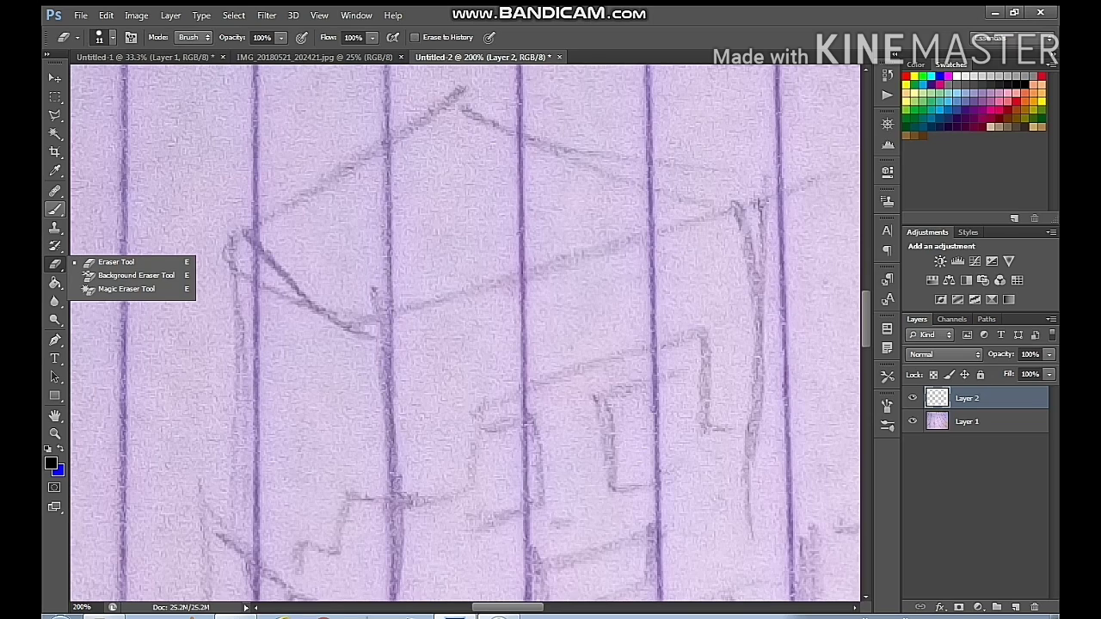
{"action": "right_click", "coordinate": [55, 209]}
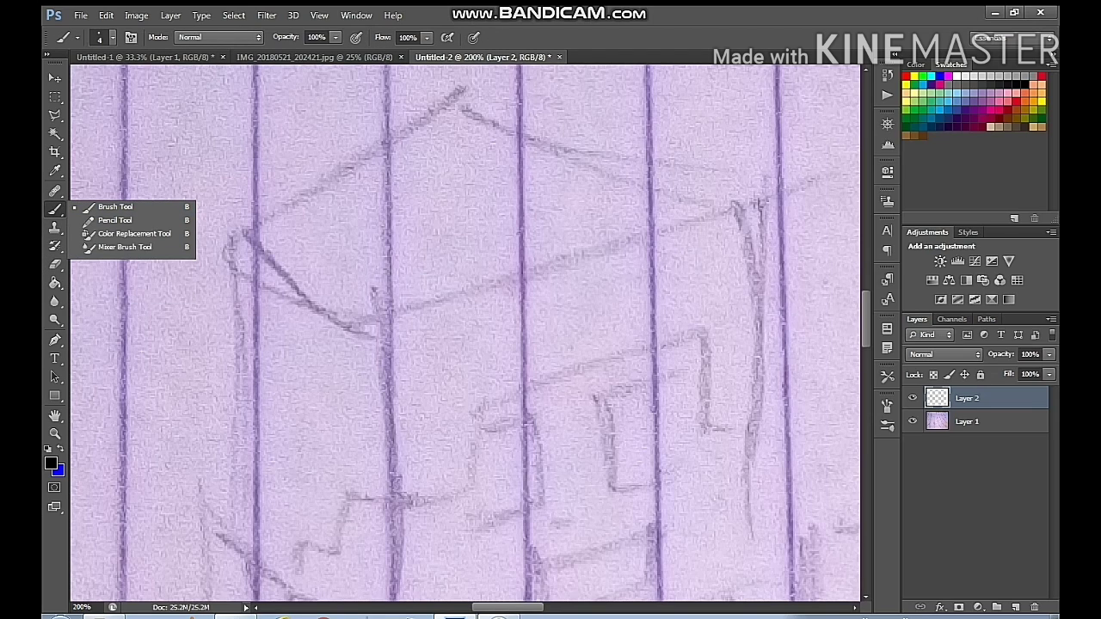
Trace the top face of the small character's blocky head as a closed four-corner path with the Pen tool
{"action": "key", "text": "p"}
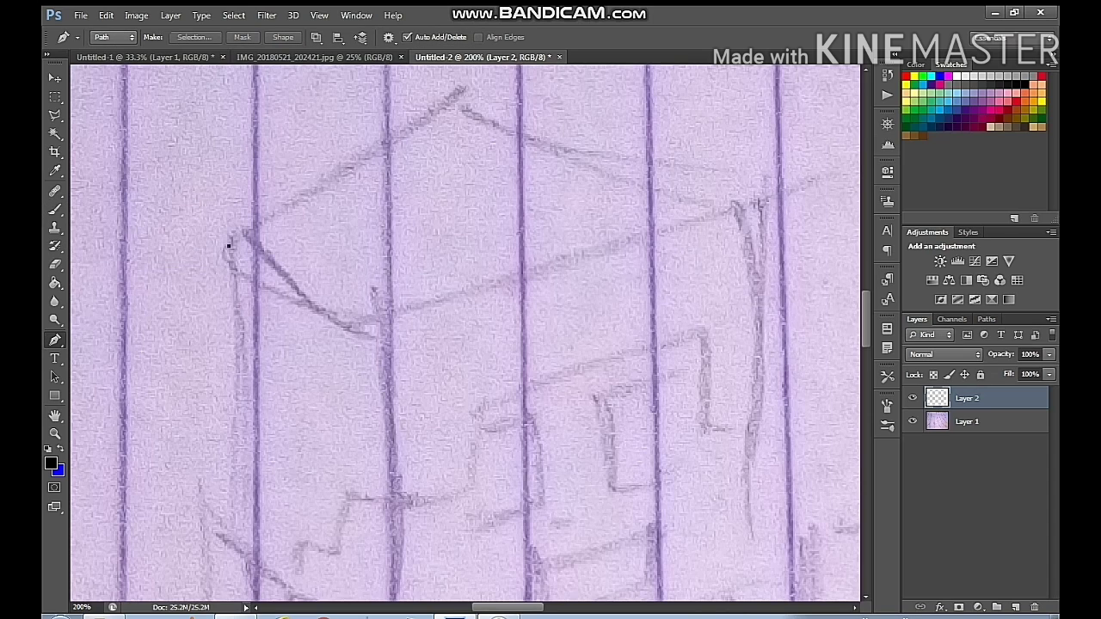
{"action": "left_click_drag", "start_coordinate": [381, 328], "coordinate": [391, 328]}
{"action": "left_click", "coordinate": [381, 327], "text": "alt"}
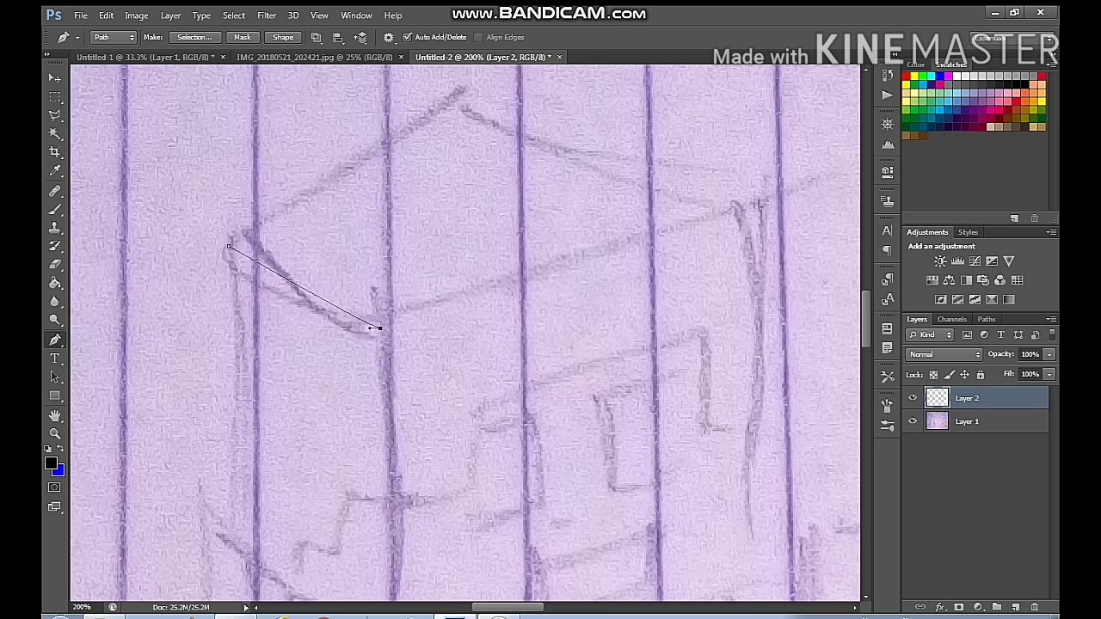
{"action": "left_click_drag", "start_coordinate": [729, 208], "coordinate": [759, 191]}
{"action": "left_click", "coordinate": [729, 208], "text": "alt"}
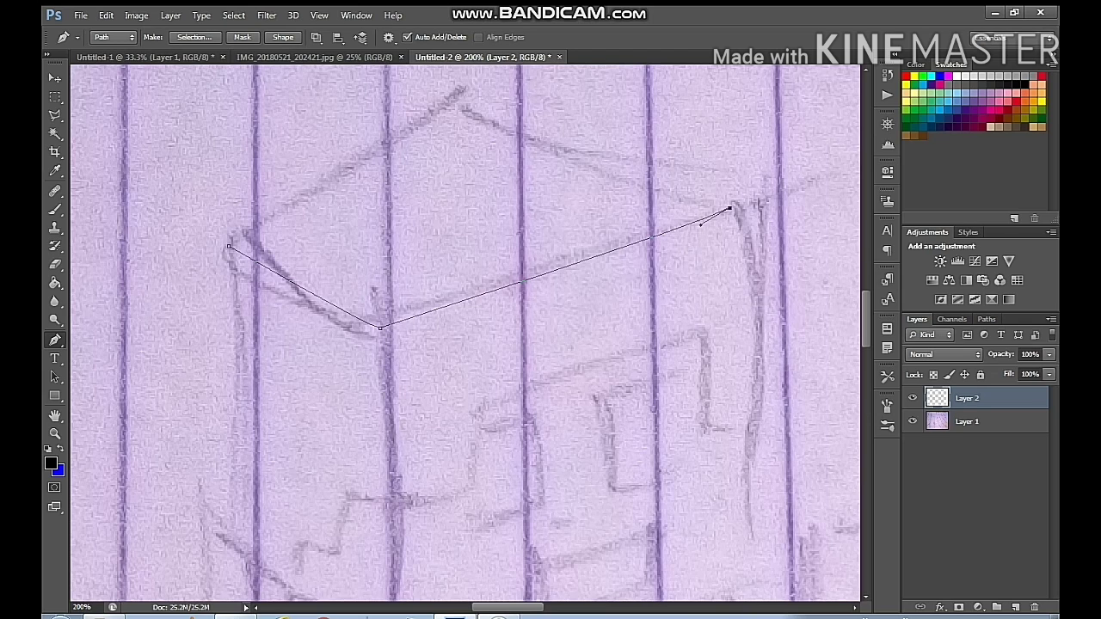
{"action": "left_click_drag", "start_coordinate": [455, 99], "coordinate": [464, 102]}
{"action": "left_click", "coordinate": [455, 100], "text": "alt"}
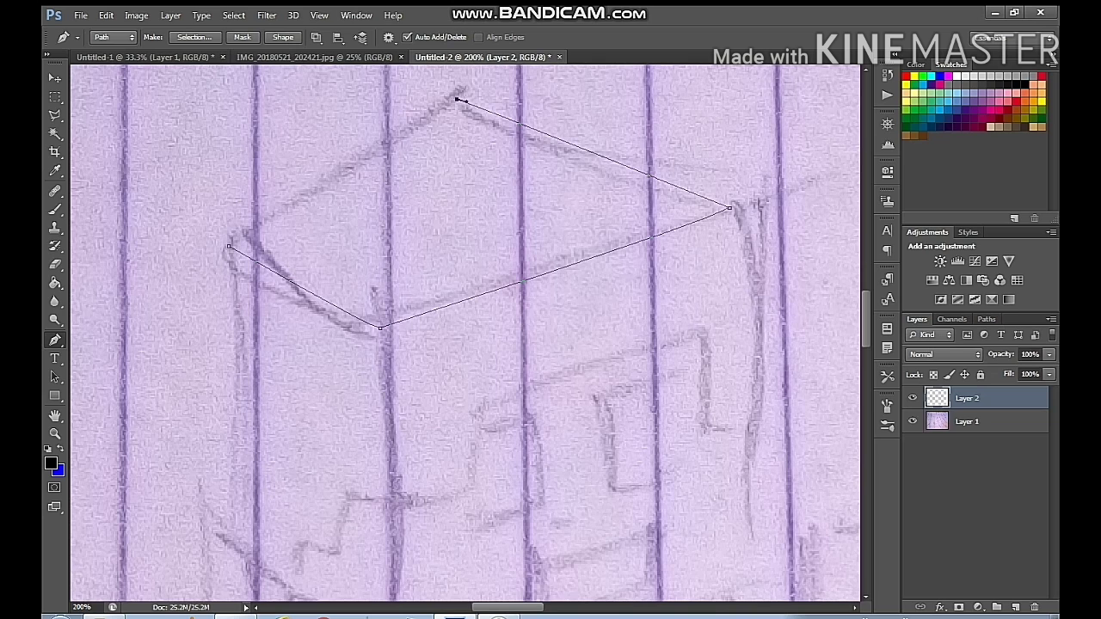
{"action": "left_click", "coordinate": [228, 246]}
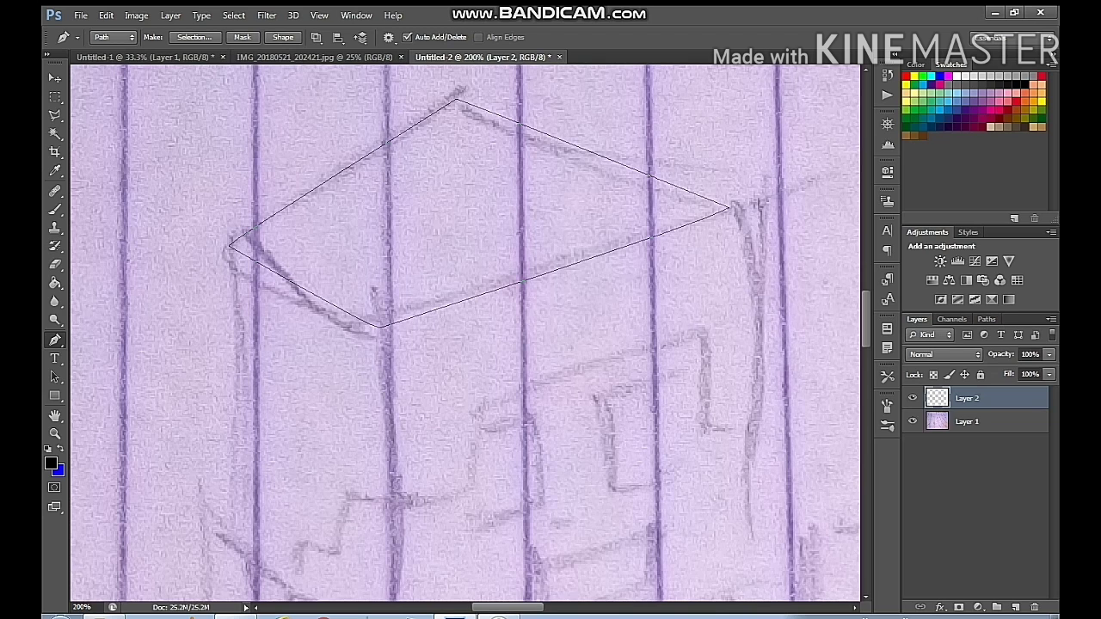
Stroke the head-top path in black on the new layer and delete the path
{"action": "right_click", "coordinate": [343, 210]}
{"action": "left_click", "coordinate": [391, 307]}
{"action": "left_click", "coordinate": [643, 214]}
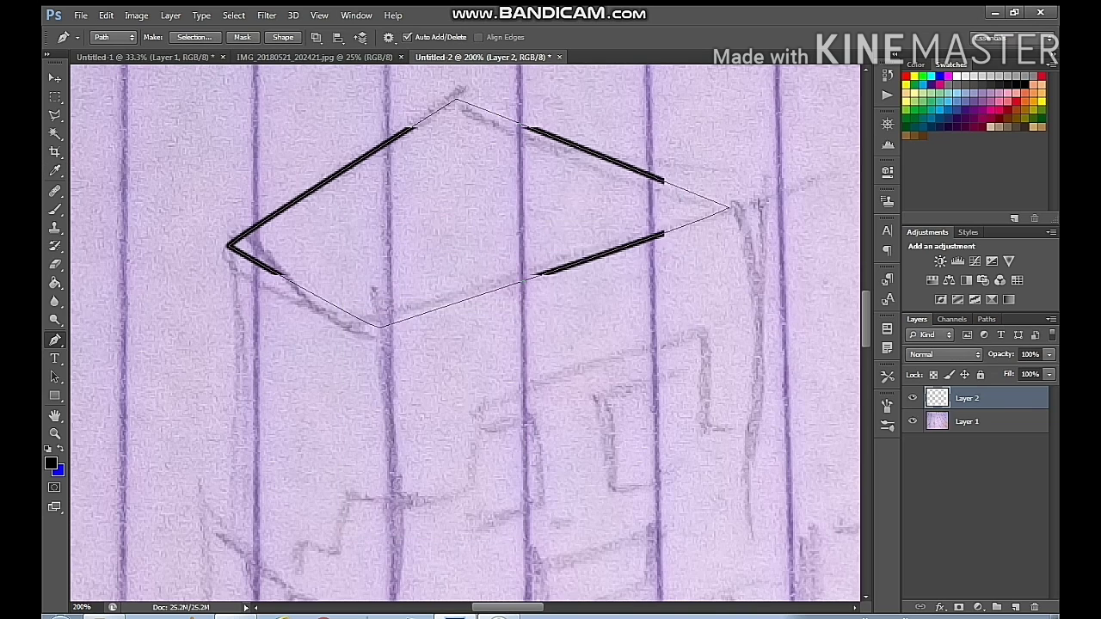
{"action": "right_click", "coordinate": [486, 169]}
{"action": "left_click", "coordinate": [516, 193]}
Ink the head's left vertical edge in black by stroking a two-point Pen path, and remove the path
{"action": "left_click_drag", "start_coordinate": [430, 370], "coordinate": [575, 220]}
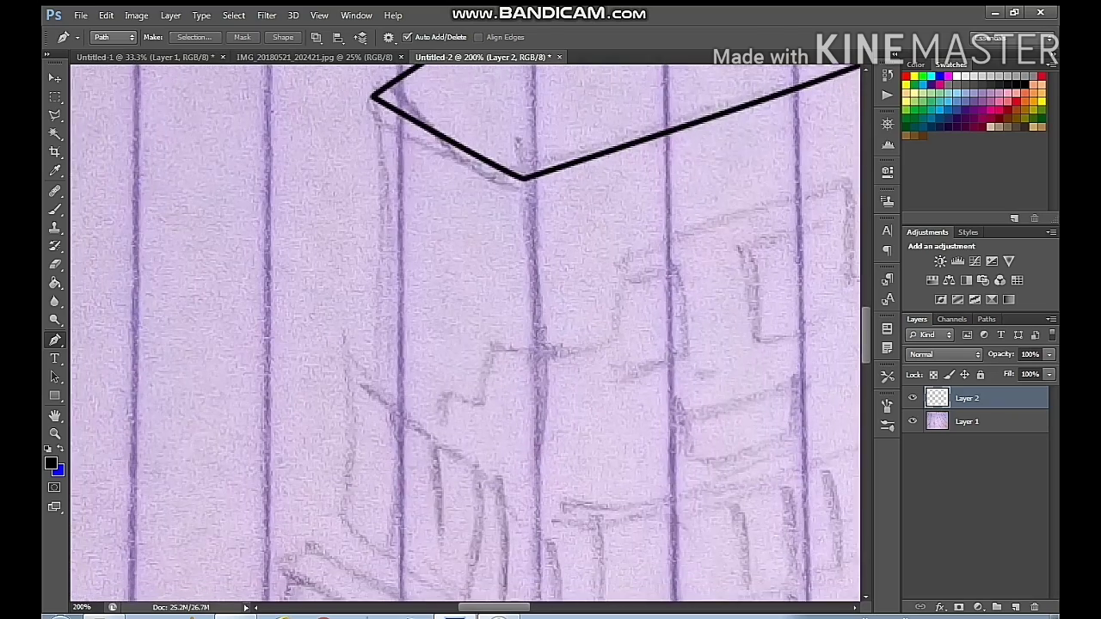
{"action": "left_click", "coordinate": [372, 97]}
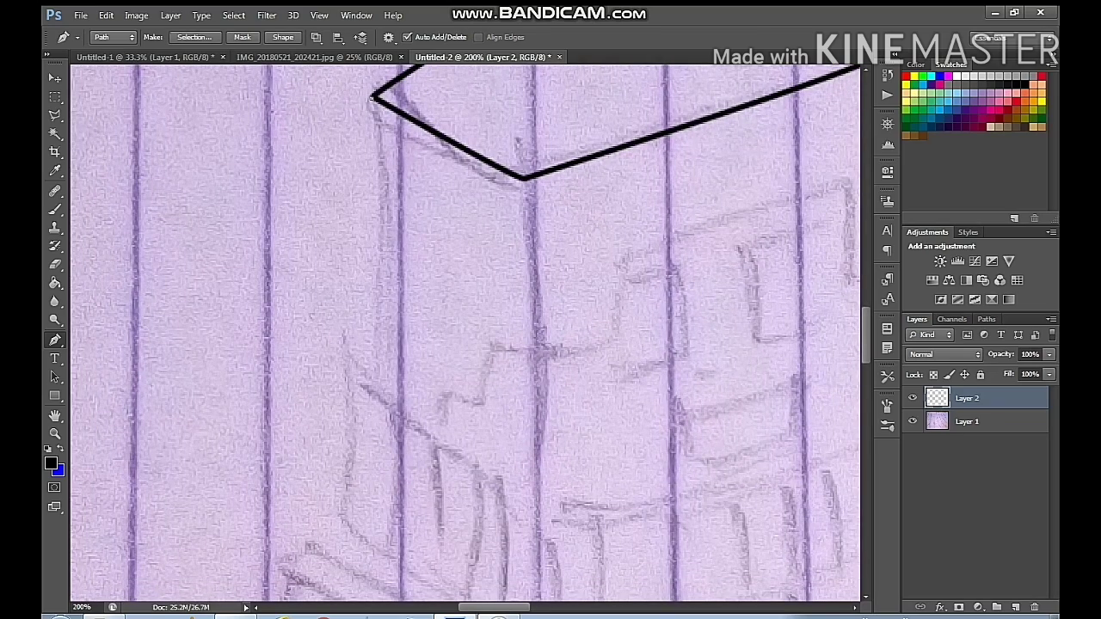
{"action": "left_click_drag", "start_coordinate": [377, 397], "coordinate": [375, 420]}
{"action": "right_click", "coordinate": [484, 273]}
{"action": "left_click", "coordinate": [532, 371]}
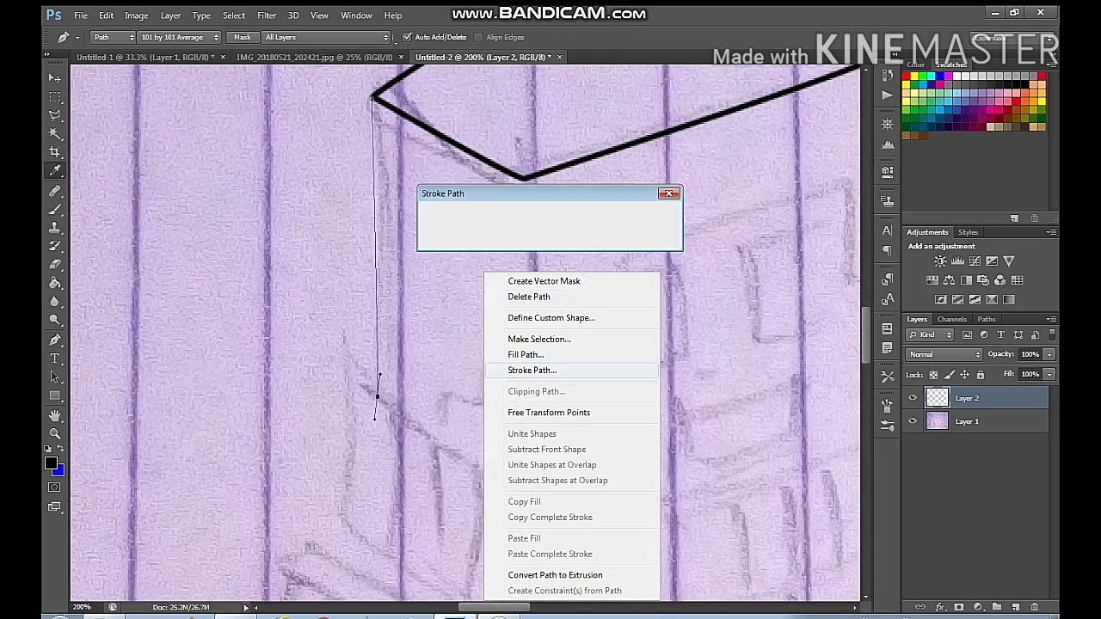
{"action": "left_click", "coordinate": [643, 214]}
{"action": "right_click", "coordinate": [438, 236]}
{"action": "left_click", "coordinate": [483, 259]}
Draw an open Pen path from the head's right corner down its side and along the stepped hairline to the left
{"action": "mouse_move", "coordinate": [534, 284]}
{"action": "left_mouse_down"}
{"action": "mouse_move", "coordinate": [312, 282]}
{"action": "mouse_move", "coordinate": [168, 451]}
{"action": "mouse_move", "coordinate": [173, 475]}
{"action": "mouse_move", "coordinate": [320, 360]}
{"action": "left_mouse_up"}
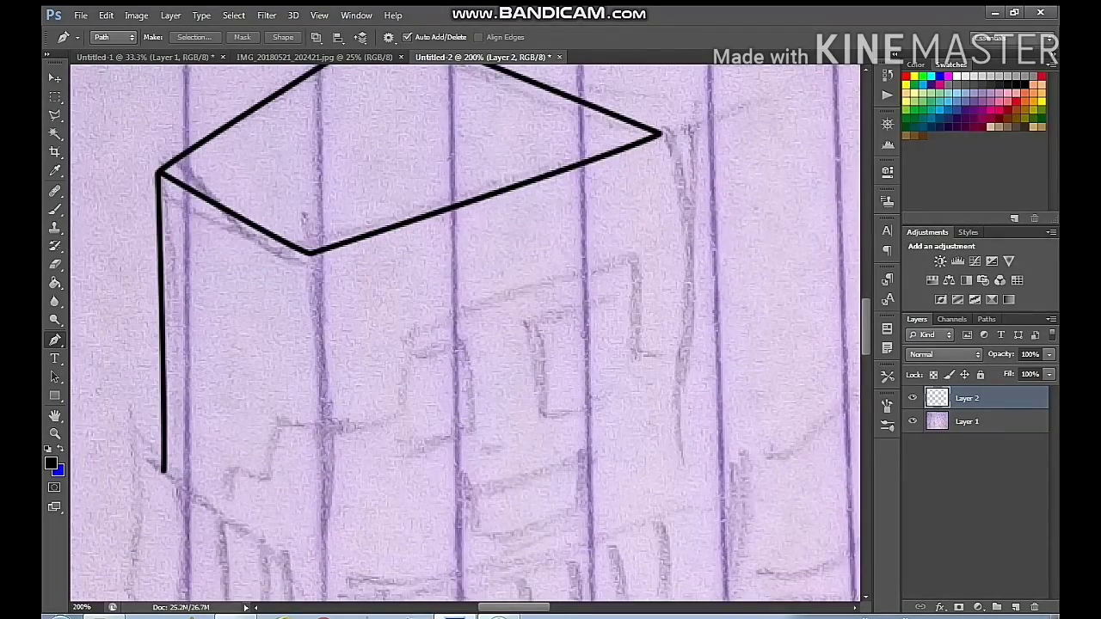
{"action": "left_click", "coordinate": [660, 134]}
{"action": "left_click", "coordinate": [687, 353]}
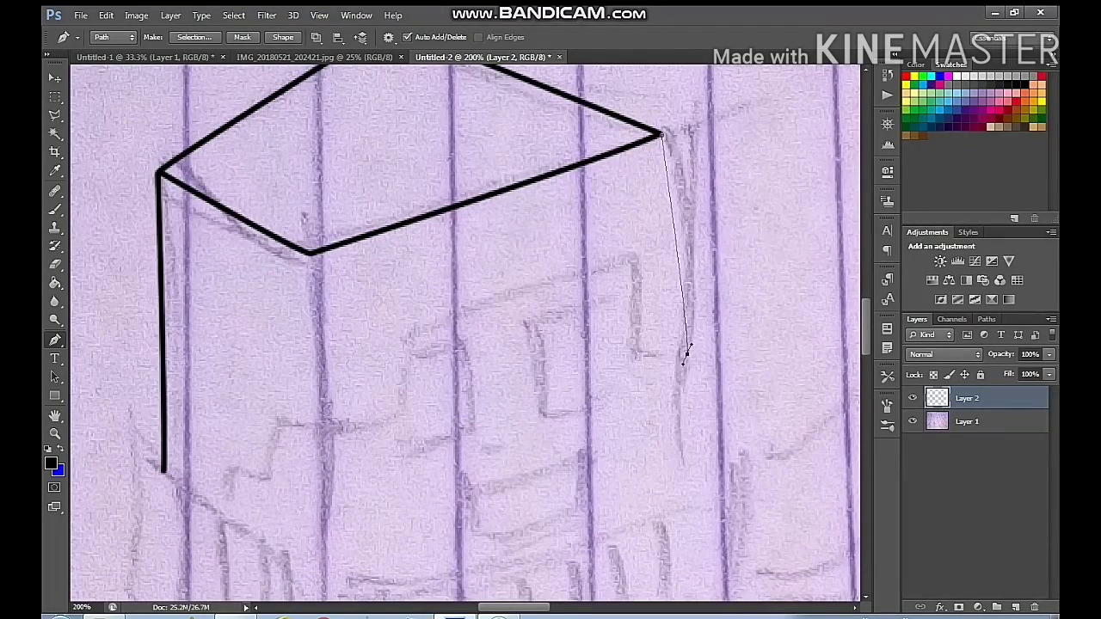
{"action": "left_click", "coordinate": [636, 355]}
{"action": "left_click", "coordinate": [633, 258]}
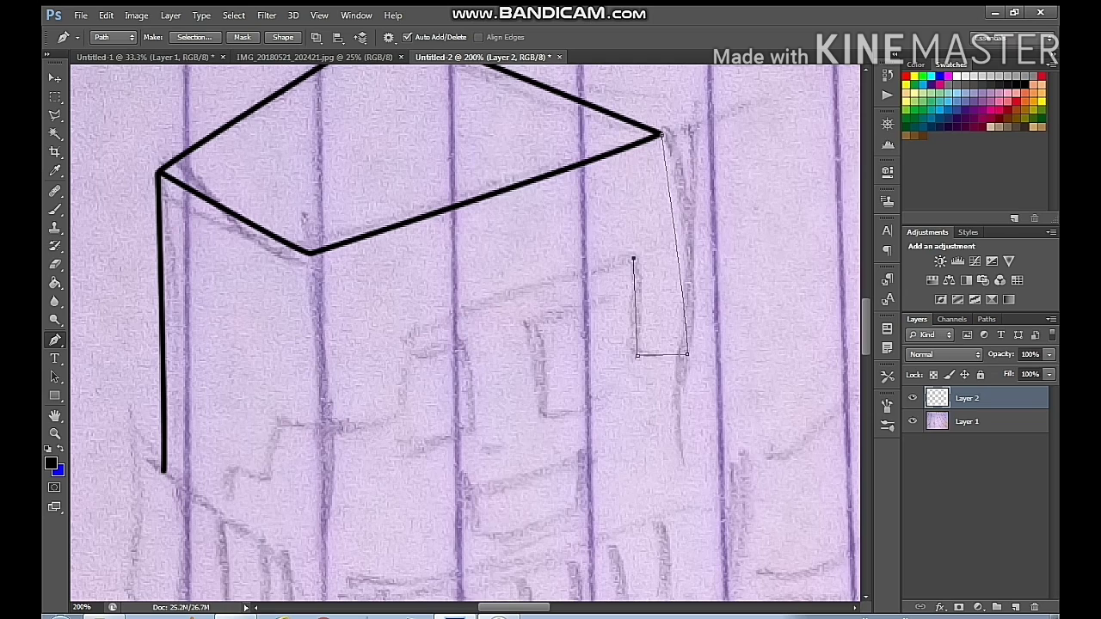
{"action": "left_click", "coordinate": [404, 334]}
{"action": "left_click", "coordinate": [400, 410]}
{"action": "left_click", "coordinate": [323, 428]}
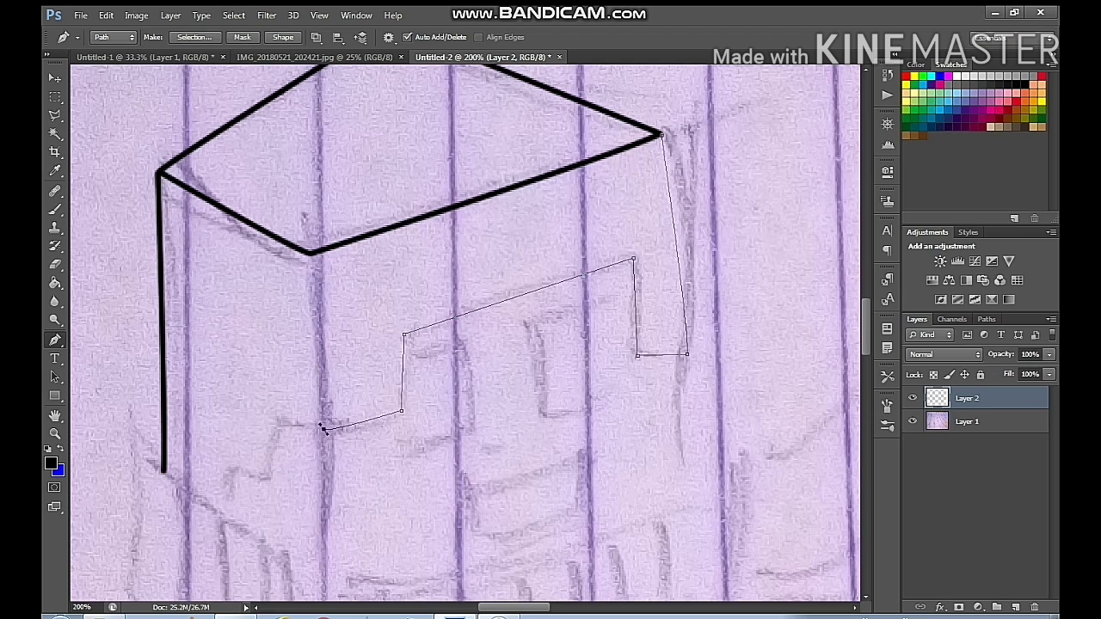
{"action": "left_click", "coordinate": [275, 425]}
{"action": "left_click", "coordinate": [264, 478]}
{"action": "left_click", "coordinate": [233, 469]}
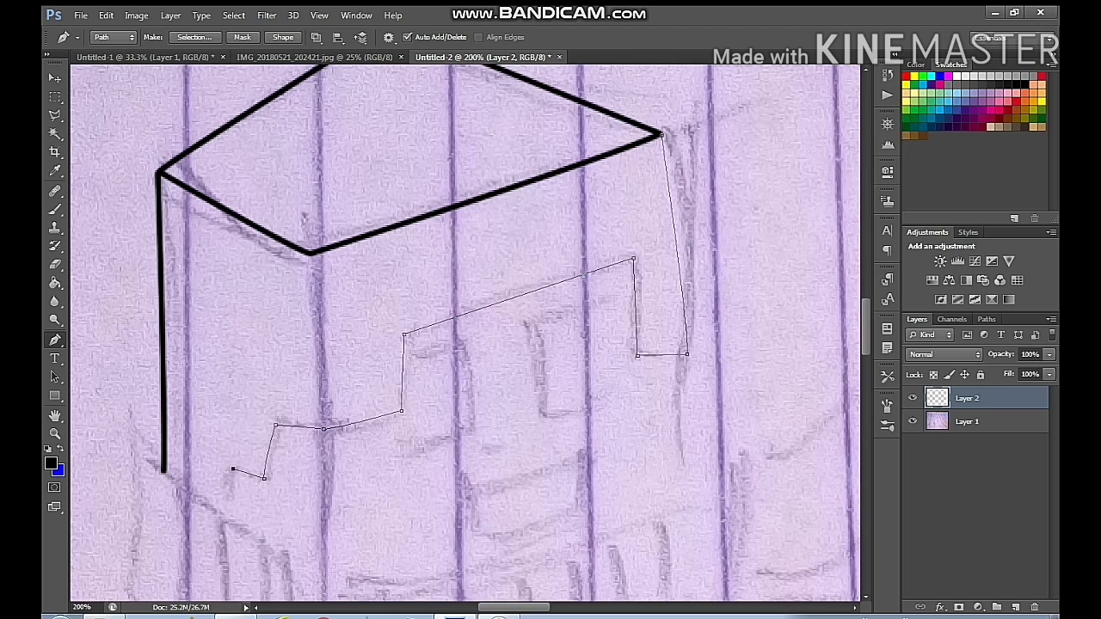
{"action": "left_click_drag", "start_coordinate": [223, 506], "coordinate": [229, 520]}
Stroke the side and stepped hairline path in black and delete the path
{"action": "right_click", "coordinate": [243, 487]}
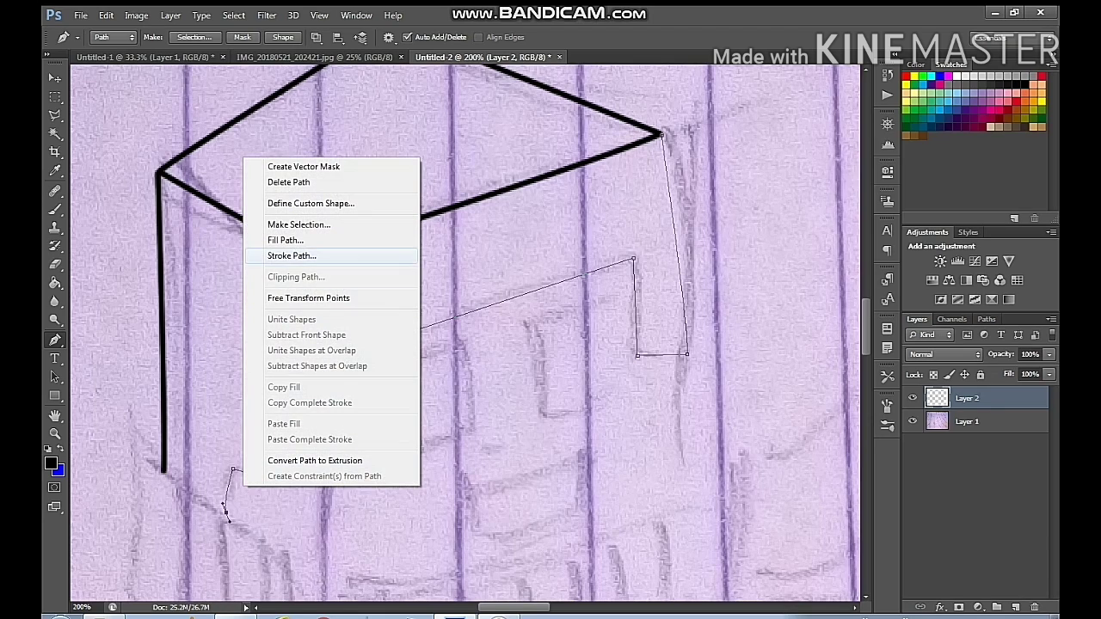
{"action": "left_click", "coordinate": [292, 256]}
{"action": "left_click", "coordinate": [644, 214]}
{"action": "right_click", "coordinate": [431, 262]}
{"action": "left_click", "coordinate": [456, 288]}
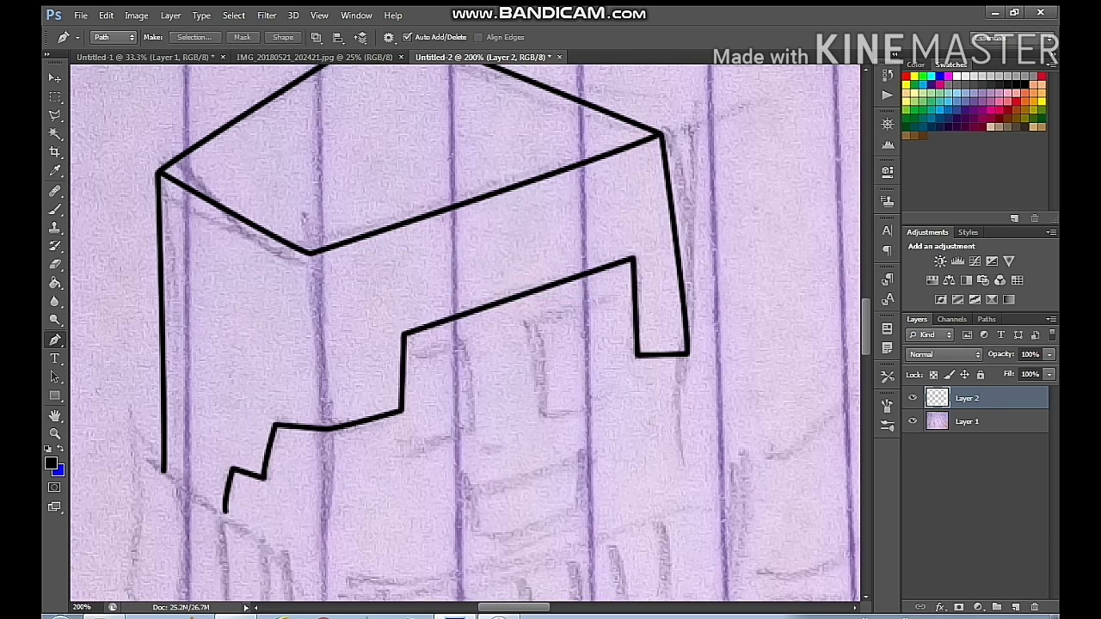
Trace the left eye below the hairline with a Pen path, curving its right side and ending at the hair outline
{"action": "left_click_drag", "start_coordinate": [508, 361], "coordinate": [360, 263]}
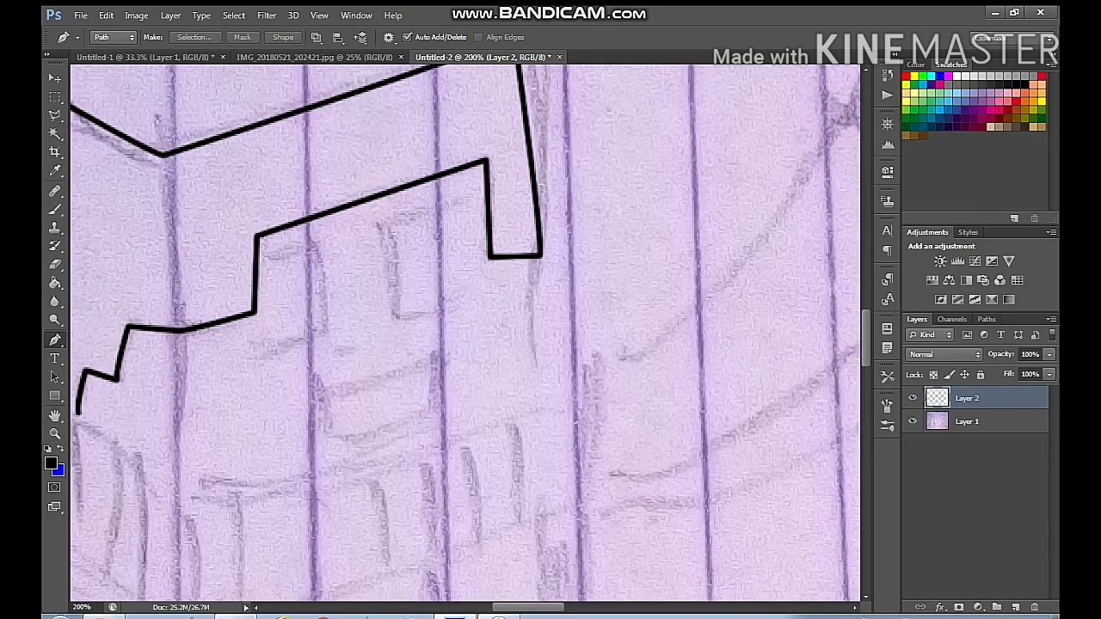
{"action": "left_click", "coordinate": [259, 260]}
{"action": "left_click", "coordinate": [311, 248]}
{"action": "left_click_drag", "start_coordinate": [327, 331], "coordinate": [318, 379]}
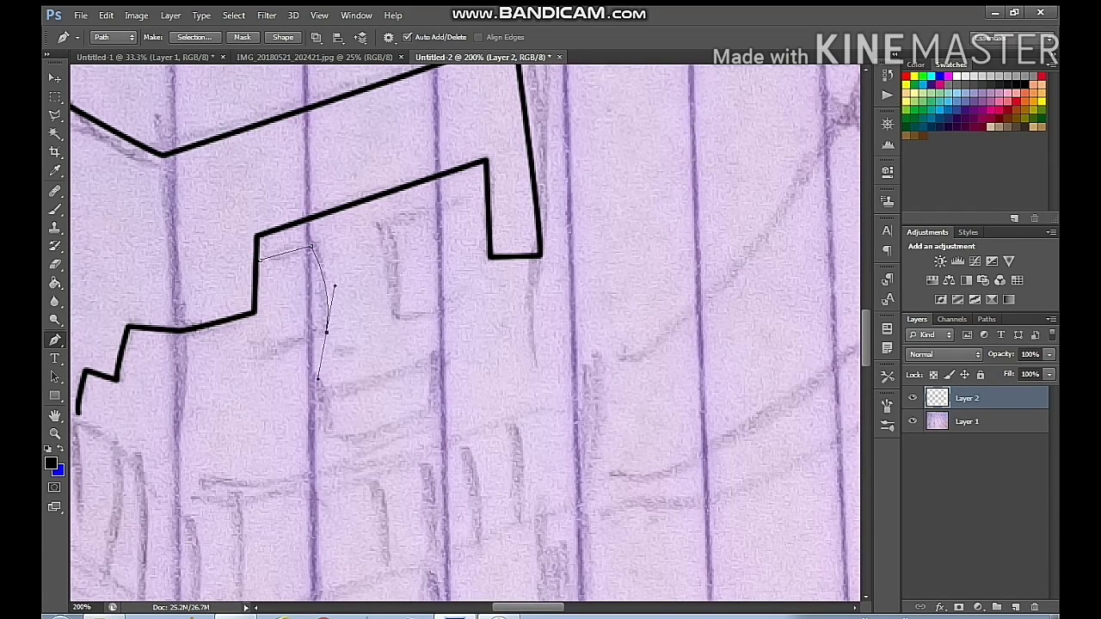
{"action": "left_click", "coordinate": [327, 331], "text": "alt"}
{"action": "left_click", "coordinate": [243, 360]}
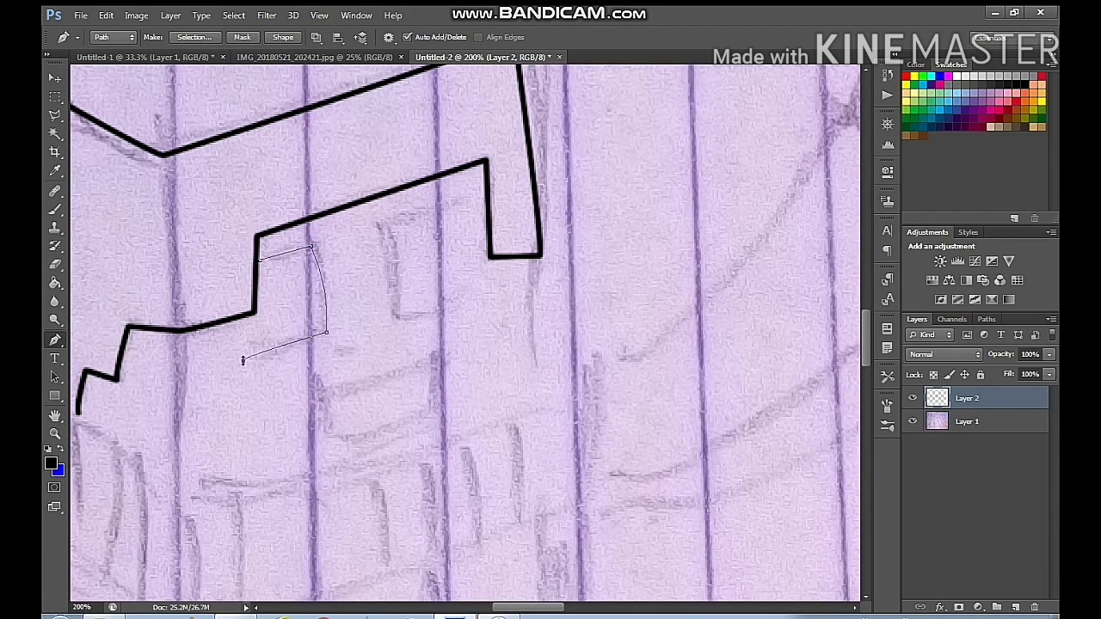
{"action": "left_click", "coordinate": [237, 320]}
Stroke the left eye's path in black and delete the path
{"action": "right_click", "coordinate": [359, 286]}
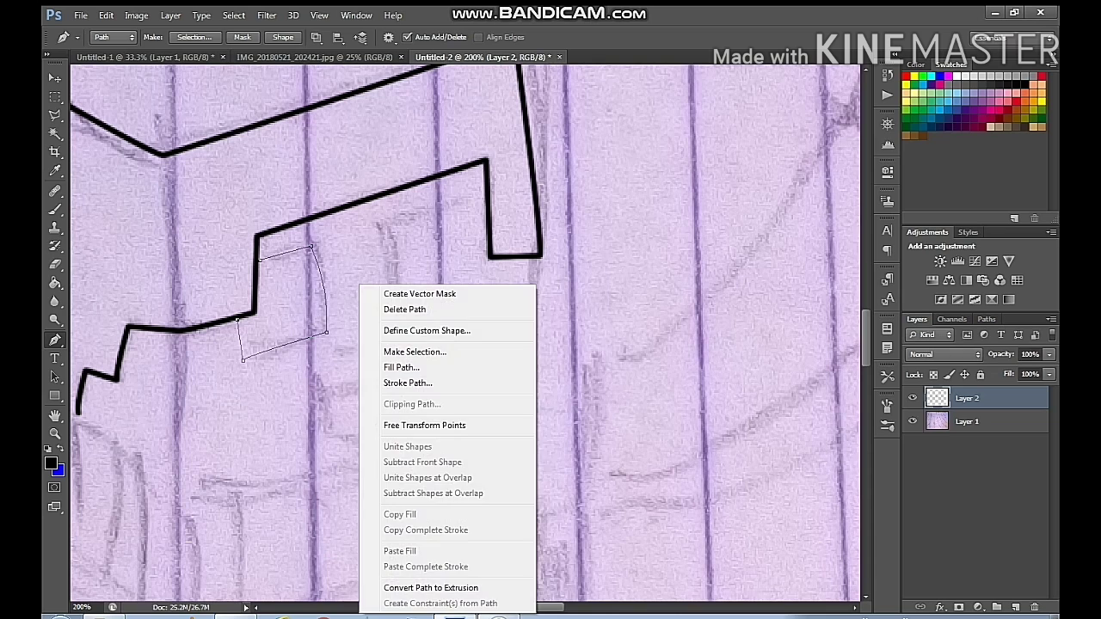
{"action": "left_click", "coordinate": [387, 384]}
{"action": "left_click", "coordinate": [645, 213]}
{"action": "right_click", "coordinate": [361, 283]}
{"action": "left_click", "coordinate": [388, 309]}
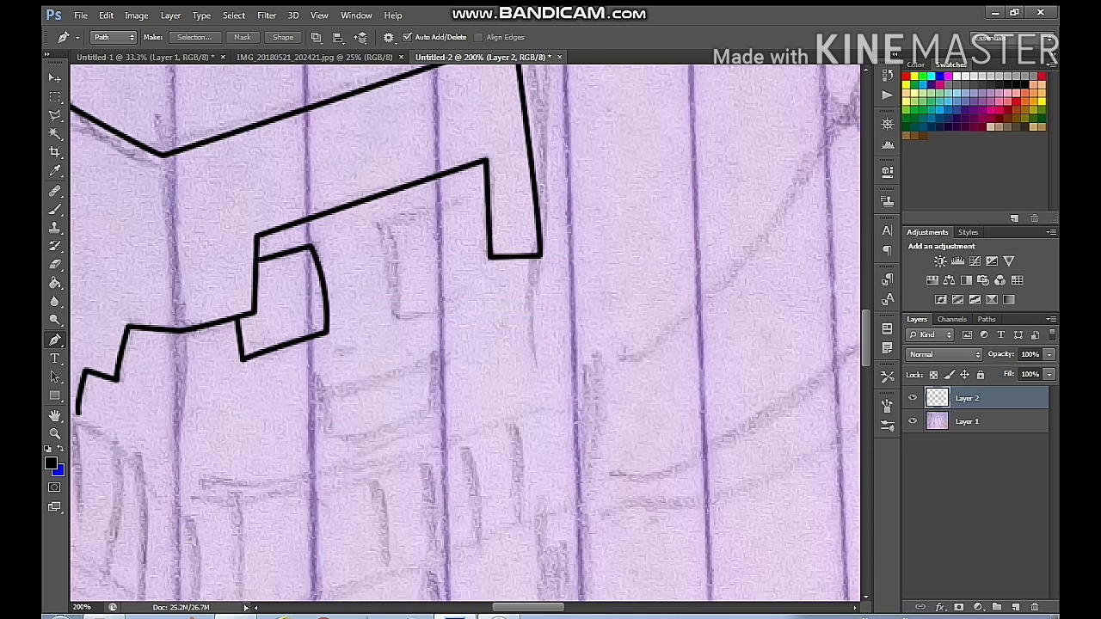
Trace the right eye as a closed four-sided Pen path beneath the hairline
{"action": "left_click", "coordinate": [379, 223]}
{"action": "left_click_drag", "start_coordinate": [395, 316], "coordinate": [393, 342]}
{"action": "left_click", "coordinate": [464, 304]}
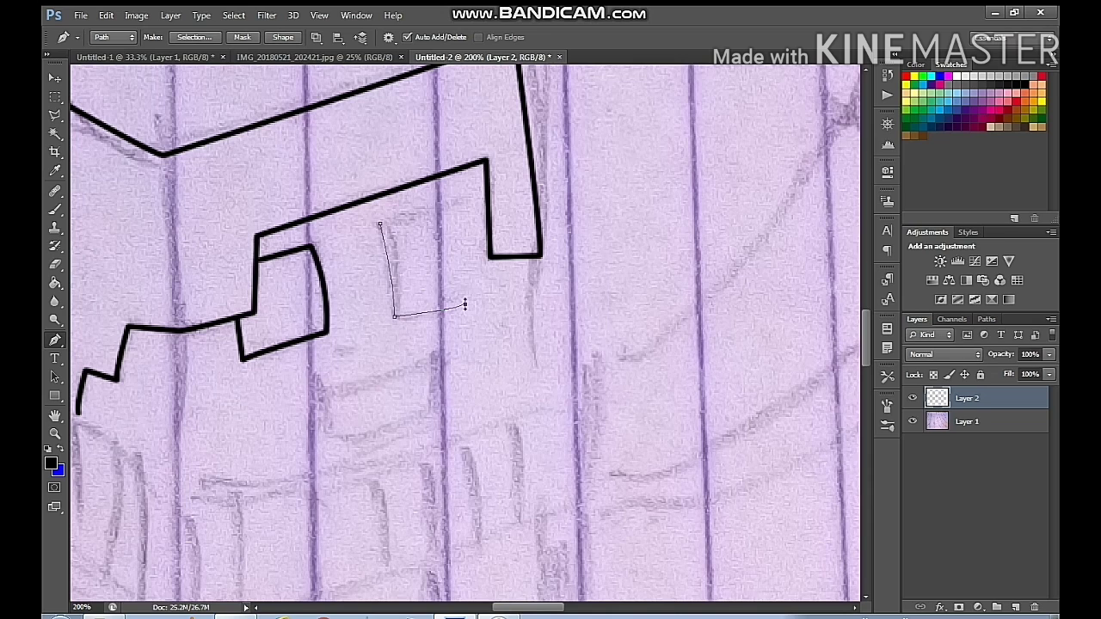
{"action": "left_click", "coordinate": [469, 194]}
{"action": "left_click", "coordinate": [379, 224]}
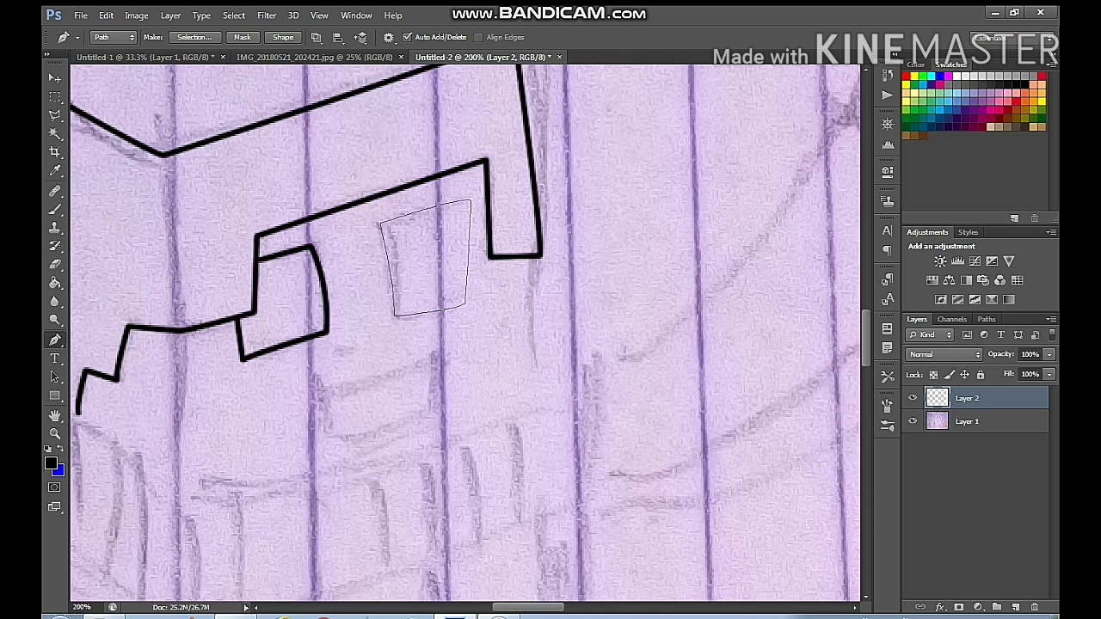
Stroke the right eye's closed path in black and delete the path
{"action": "right_click", "coordinate": [431, 238]}
{"action": "left_click", "coordinate": [482, 334]}
{"action": "left_click", "coordinate": [646, 215]}
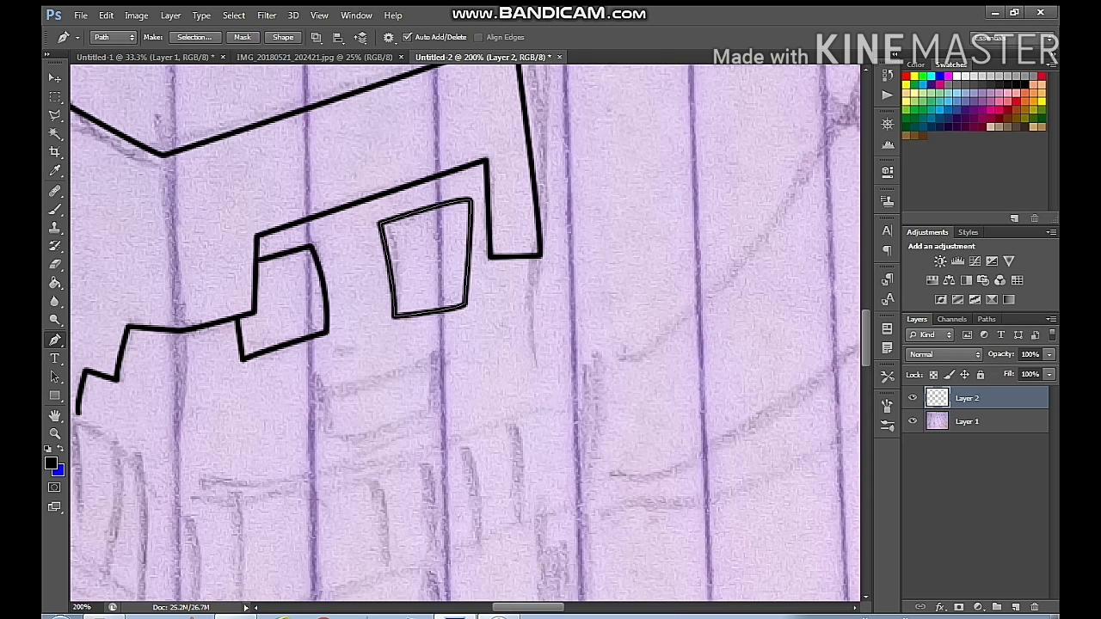
{"action": "right_click", "coordinate": [497, 281]}
{"action": "left_click", "coordinate": [541, 303]}
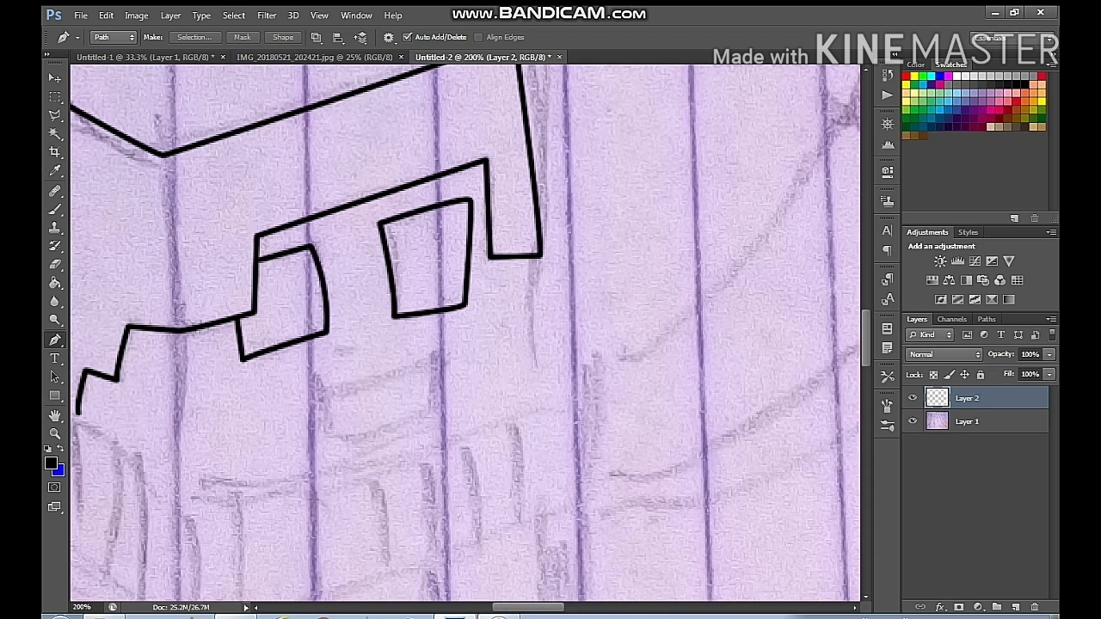
Draw a curved dividing line down the left eye as a Pen path, stroke it in black with the brush, and delete the path
{"action": "left_click", "coordinate": [272, 259]}
{"action": "left_click_drag", "start_coordinate": [288, 344], "coordinate": [286, 370]}
{"action": "right_click", "coordinate": [315, 285]}
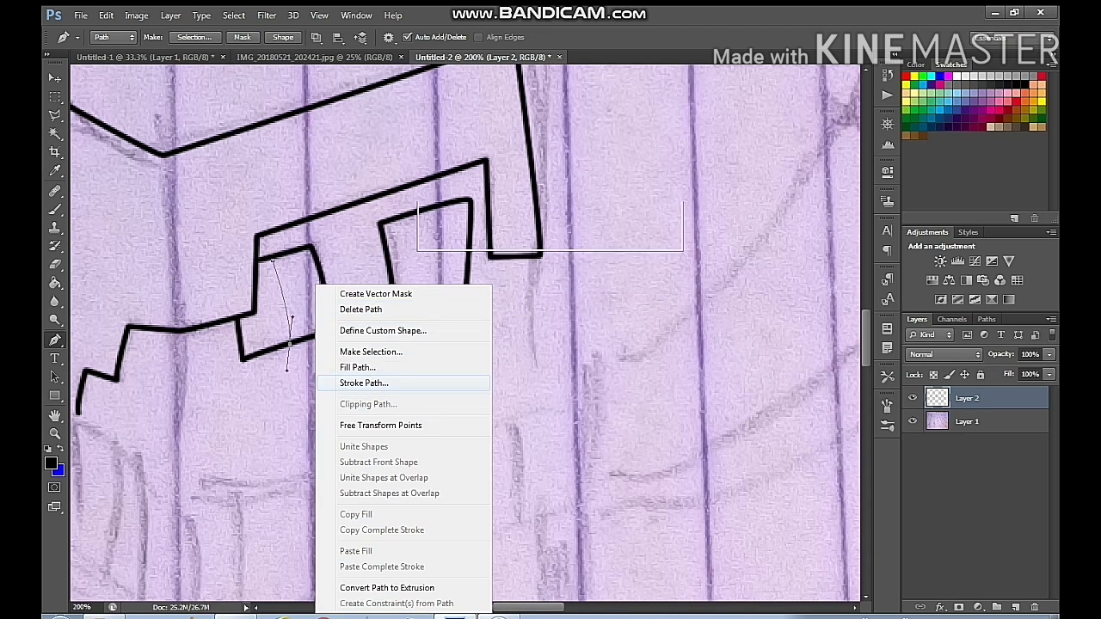
{"action": "left_click", "coordinate": [364, 382]}
{"action": "left_click", "coordinate": [644, 216]}
{"action": "right_click", "coordinate": [508, 203]}
{"action": "left_click", "coordinate": [545, 223]}
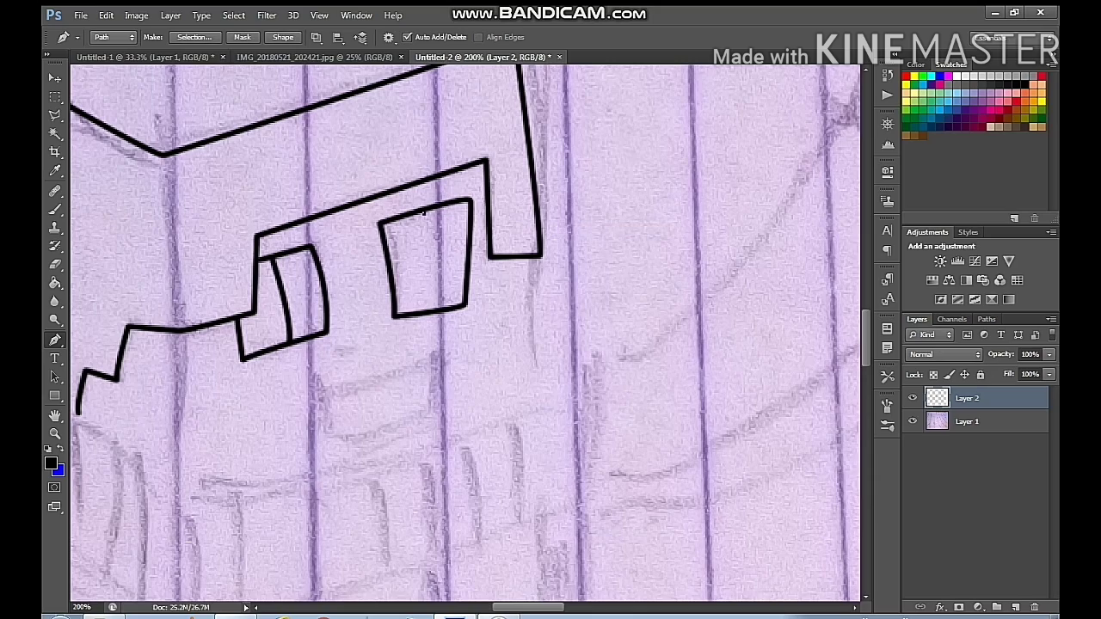
Draw a curved dividing line down the right eye, stroke it in black with the brush, and delete its path
{"action": "left_click_drag", "start_coordinate": [430, 312], "coordinate": [422, 374]}
{"action": "right_click", "coordinate": [479, 314]}
{"action": "left_click", "coordinate": [528, 382]}
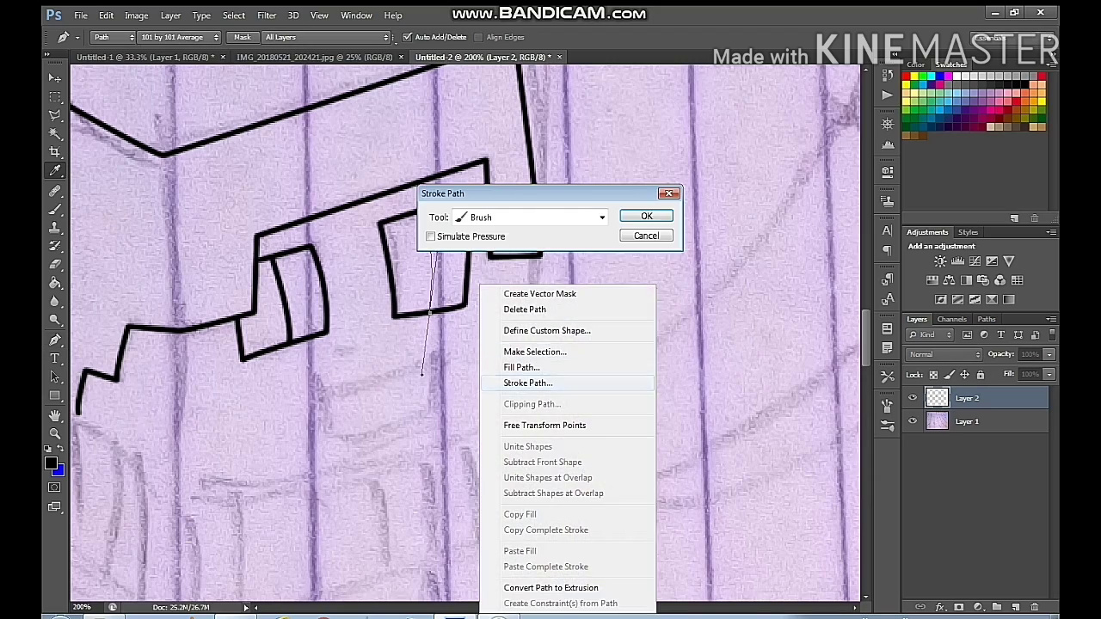
{"action": "left_click", "coordinate": [645, 216]}
{"action": "right_click", "coordinate": [487, 229]}
{"action": "left_click", "coordinate": [533, 255]}
Ink the head's vertical corner edge from the upper outline corner down to the hairline, and delete the stroked path
{"action": "left_click_drag", "start_coordinate": [533, 256], "coordinate": [713, 253]}
{"action": "left_click", "coordinate": [343, 153]}
{"action": "left_click", "coordinate": [357, 330]}
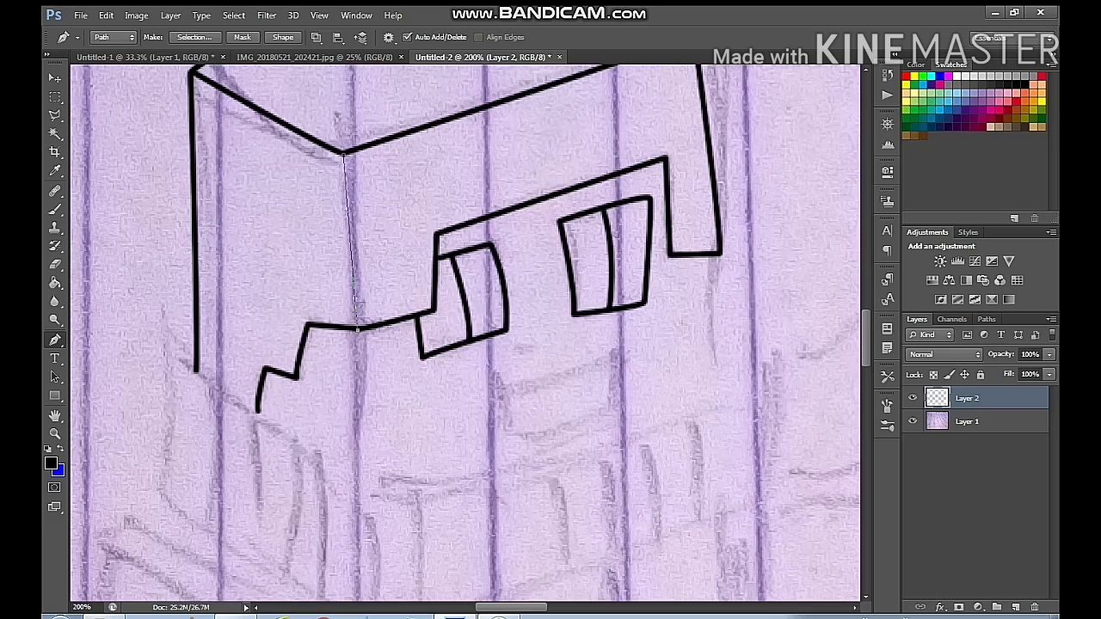
{"action": "right_click", "coordinate": [385, 259]}
{"action": "left_click", "coordinate": [430, 359]}
{"action": "left_click", "coordinate": [646, 215]}
{"action": "right_click", "coordinate": [490, 235]}
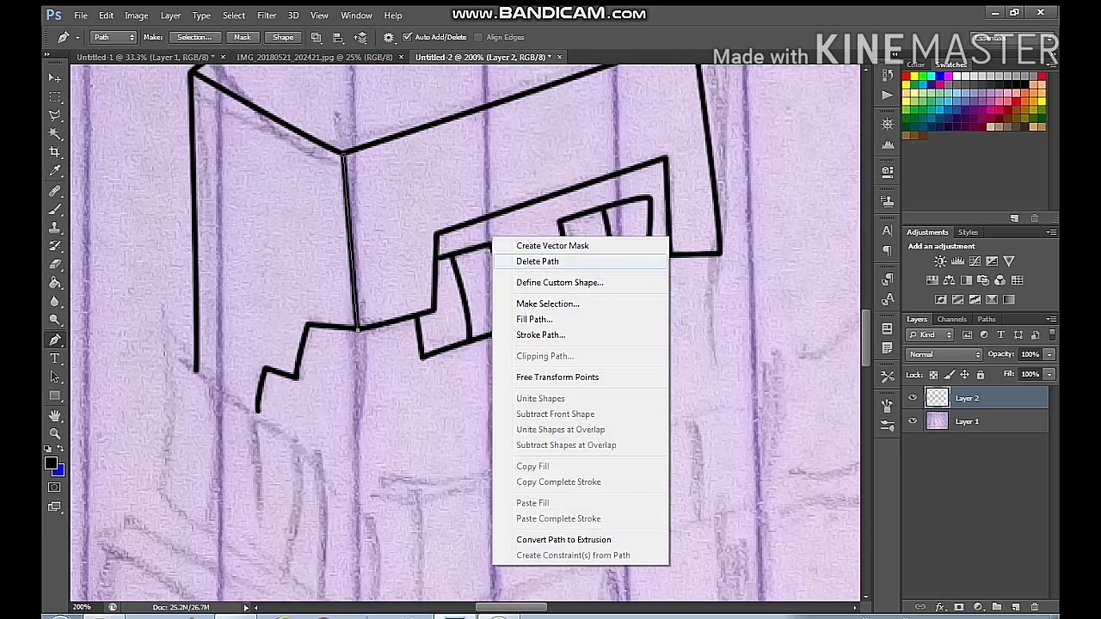
{"action": "left_click", "coordinate": [537, 260]}
Trace the upper edge of the band below the face with a Pen path, running down to the front corner and up to the right end
{"action": "left_click_drag", "start_coordinate": [537, 260], "coordinate": [595, 189]}
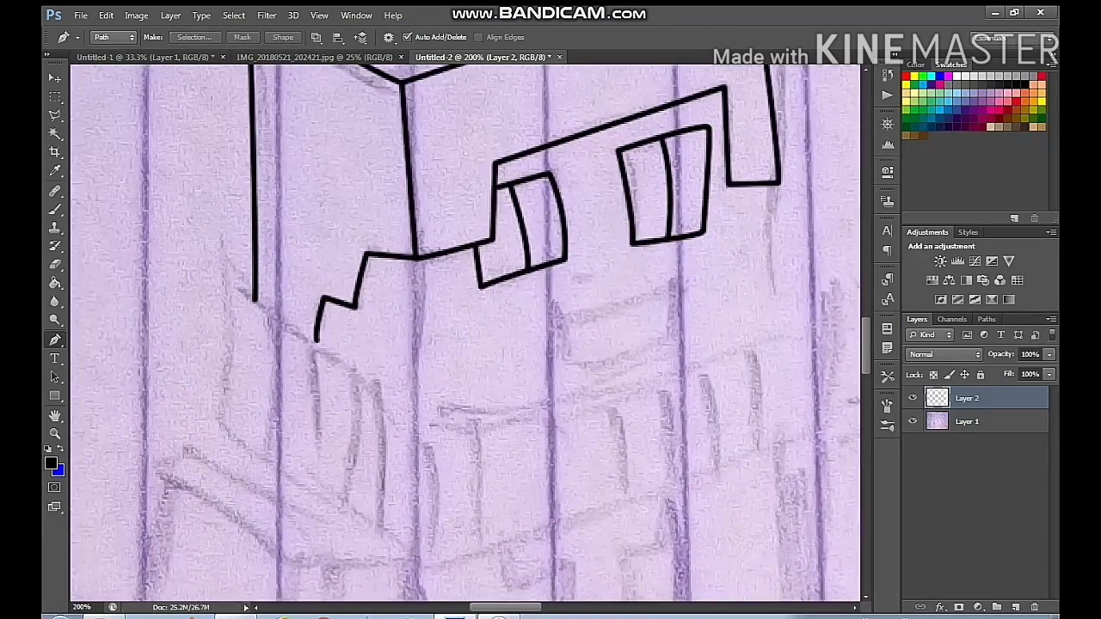
{"action": "left_click", "coordinate": [226, 273]}
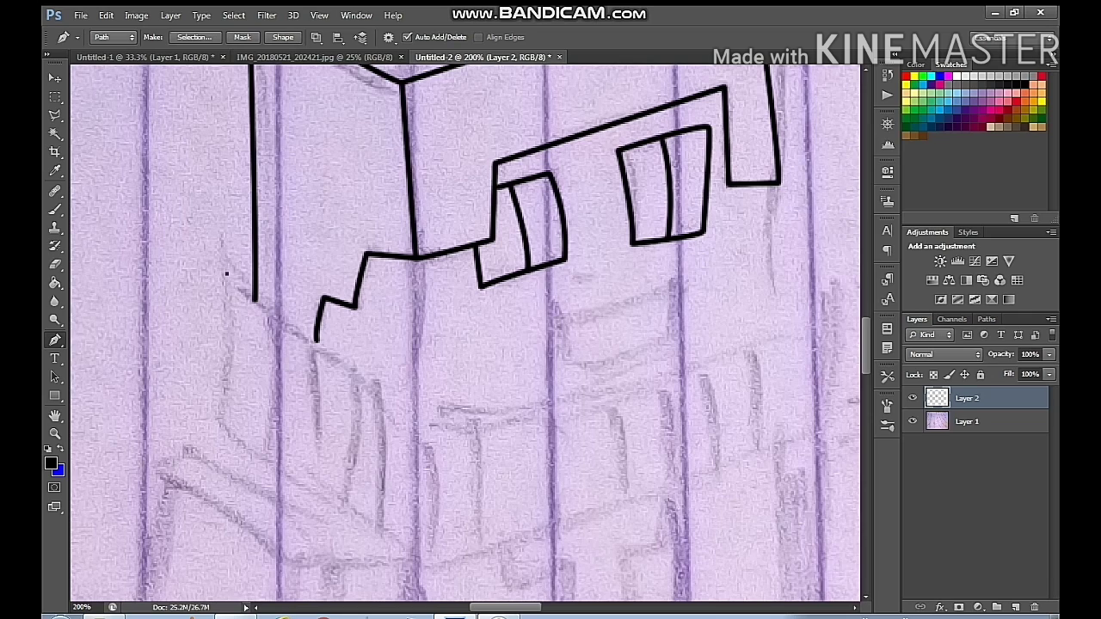
{"action": "left_click", "coordinate": [424, 440]}
{"action": "left_click_drag", "start_coordinate": [424, 440], "coordinate": [165, 488]}
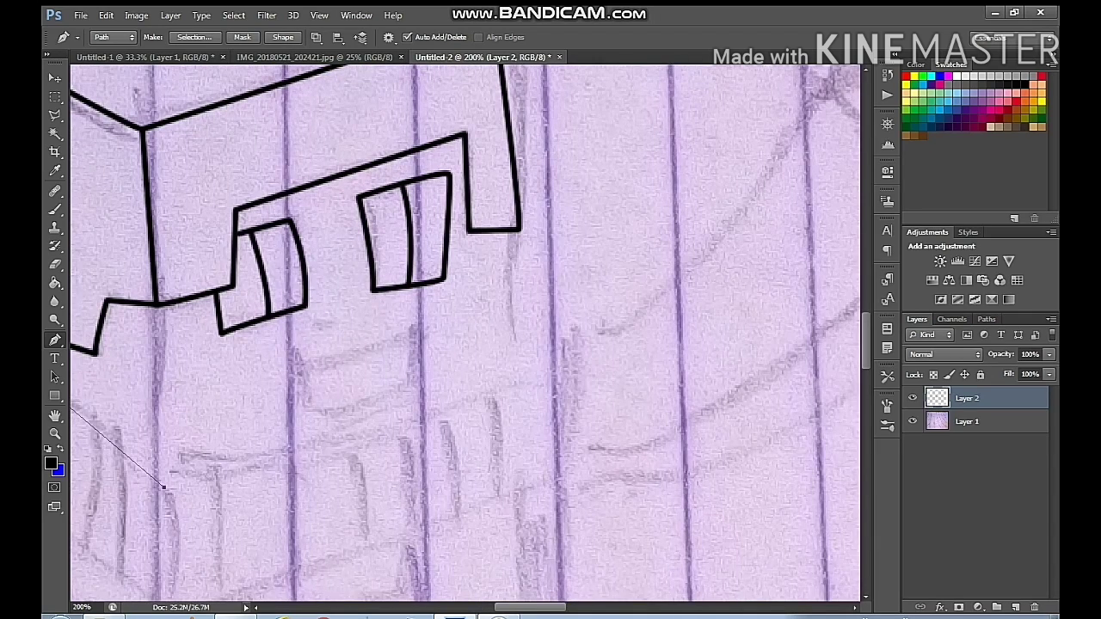
{"action": "left_click", "coordinate": [164, 488]}
{"action": "right_click", "coordinate": [504, 383]}
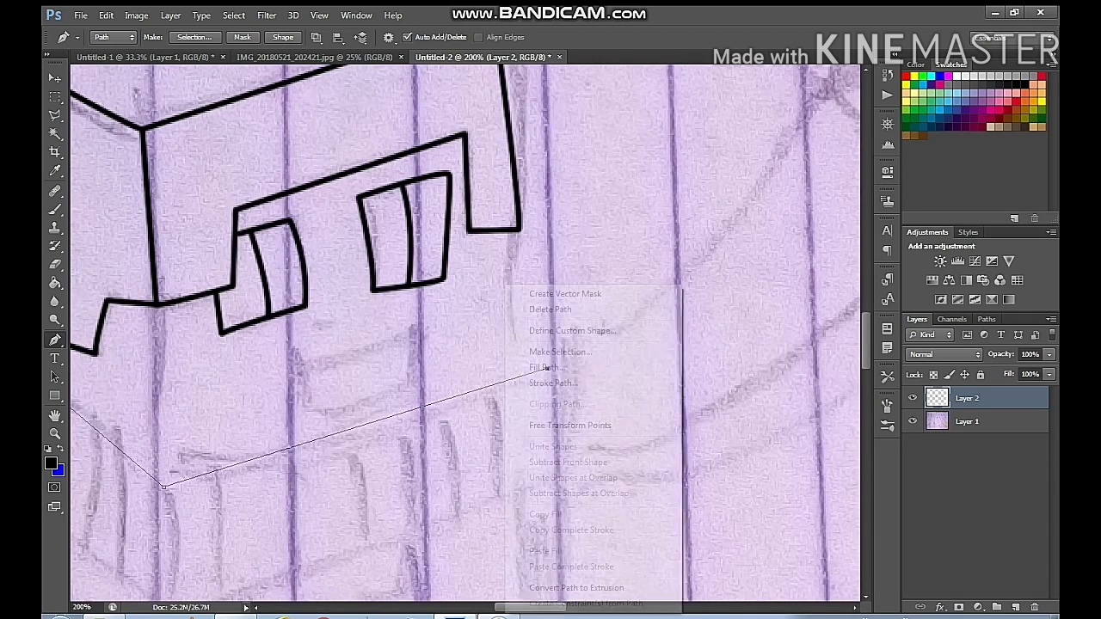
{"action": "left_click", "coordinate": [553, 383]}
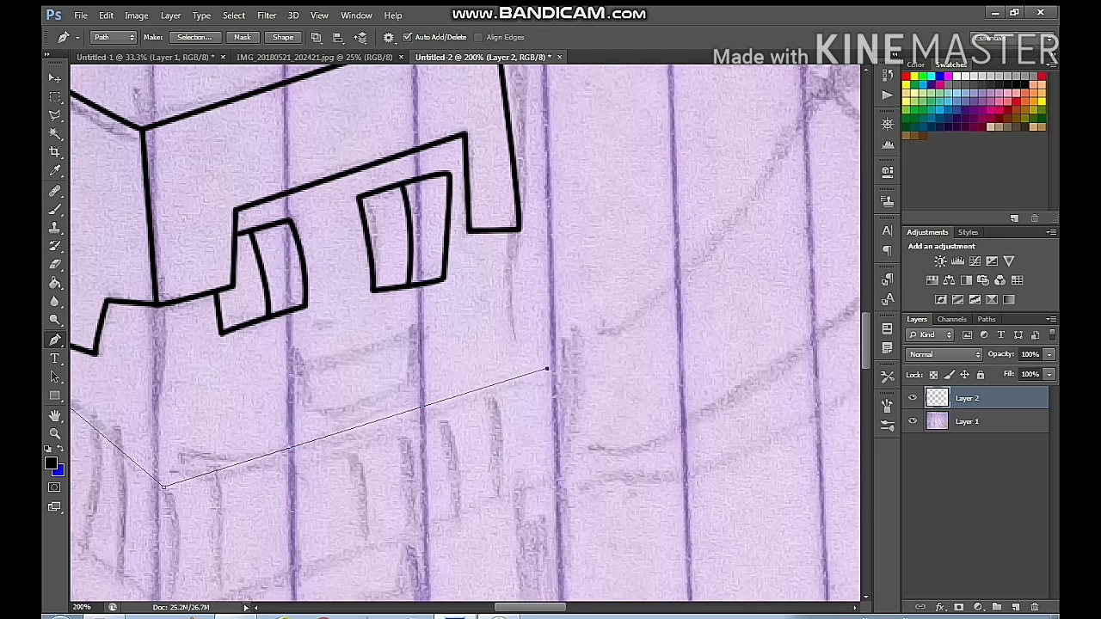
{"action": "key", "text": "z"}
{"action": "key", "text": "p"}
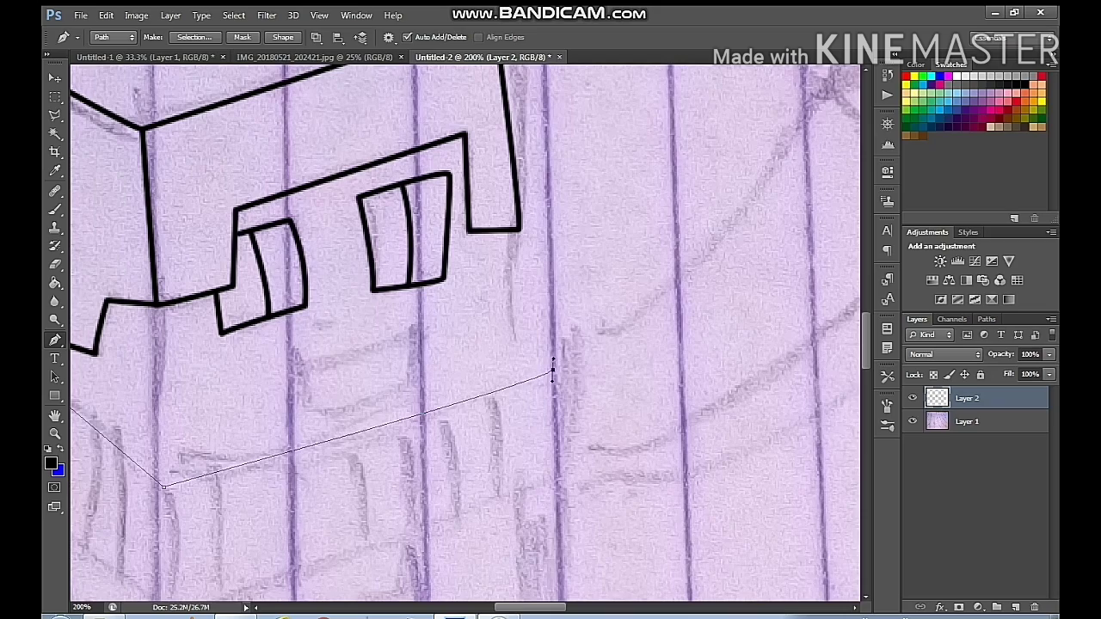
Stroke the band's upper edge path in black with the brush and delete the path
{"action": "right_click", "coordinate": [552, 371]}
{"action": "left_click", "coordinate": [619, 130]}
{"action": "left_click", "coordinate": [645, 214]}
{"action": "right_click", "coordinate": [593, 218]}
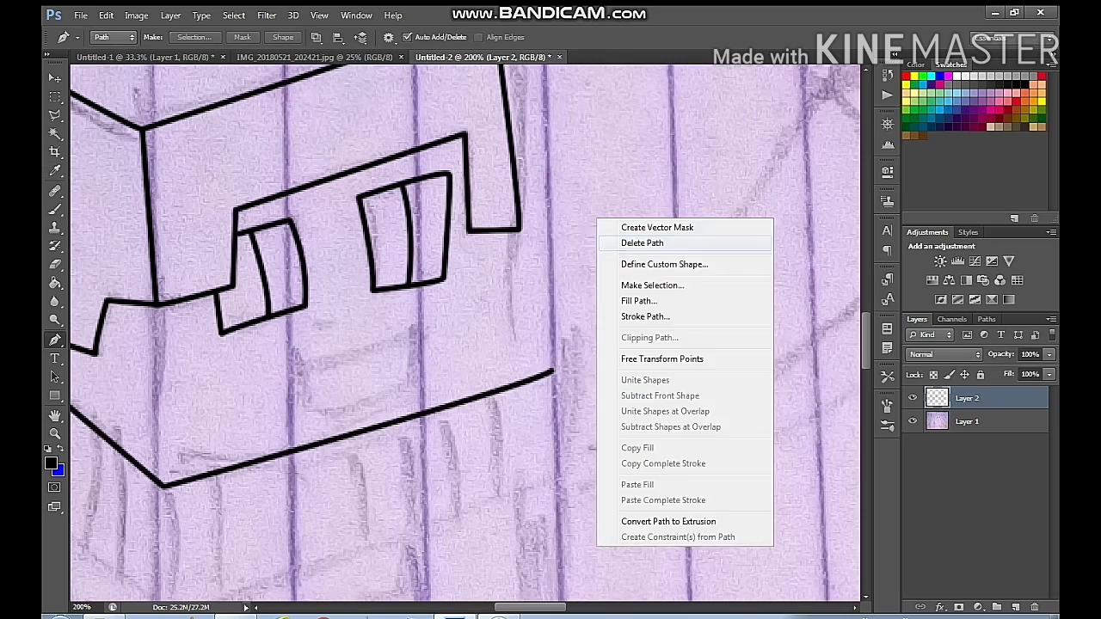
{"action": "left_click", "coordinate": [619, 241]}
Ink the band's slightly curved left end downward from the tip of its upper edge, and delete the path
{"action": "left_click_drag", "start_coordinate": [221, 351], "coordinate": [620, 240]}
{"action": "left_click", "coordinate": [367, 211]}
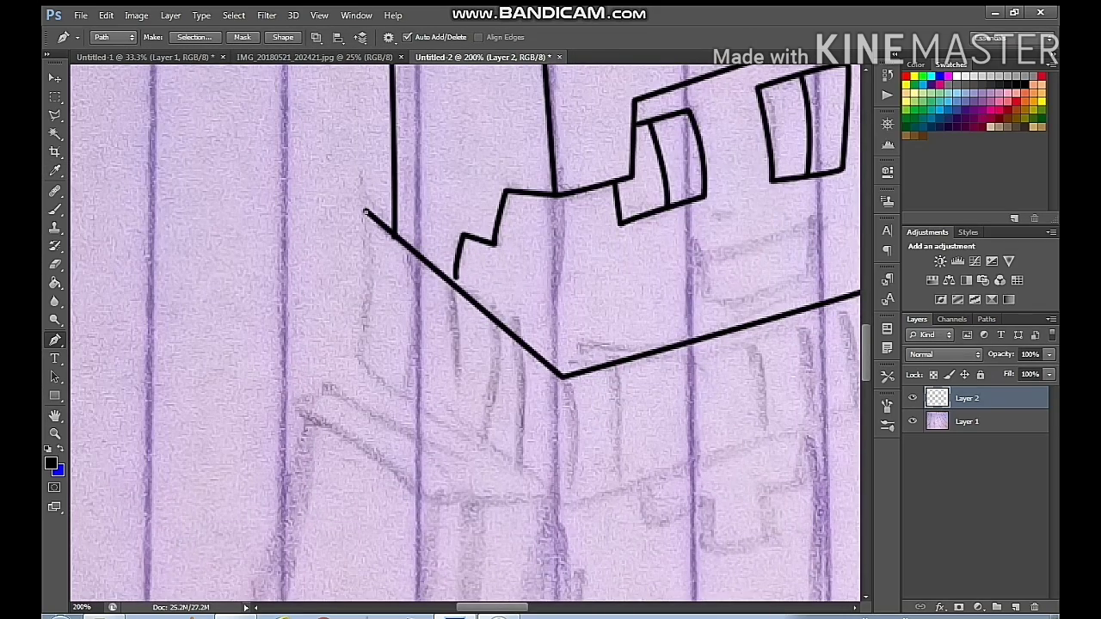
{"action": "left_click_drag", "start_coordinate": [357, 358], "coordinate": [348, 406]}
{"action": "right_click", "coordinate": [415, 352]}
{"action": "left_click", "coordinate": [447, 120]}
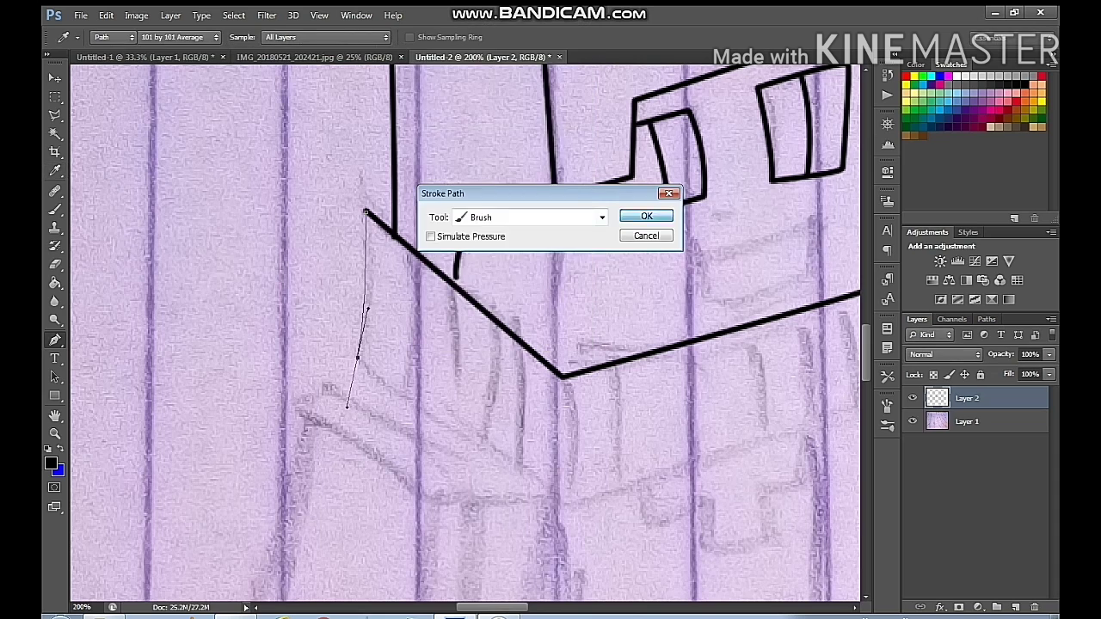
{"action": "left_click", "coordinate": [649, 216]}
{"action": "right_click", "coordinate": [390, 361]}
{"action": "left_click", "coordinate": [443, 49]}
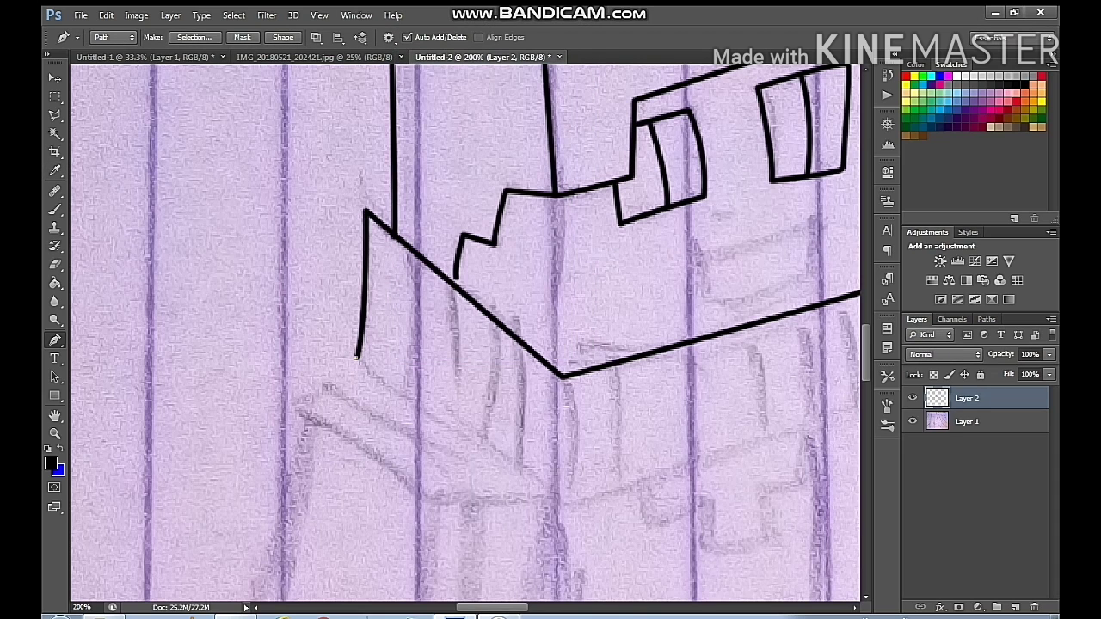
Ink the straight lower edge of the band's left side down to the front corner, and delete the path
{"action": "left_click", "coordinate": [557, 501]}
{"action": "right_click", "coordinate": [602, 449]}
{"action": "left_click", "coordinate": [636, 215]}
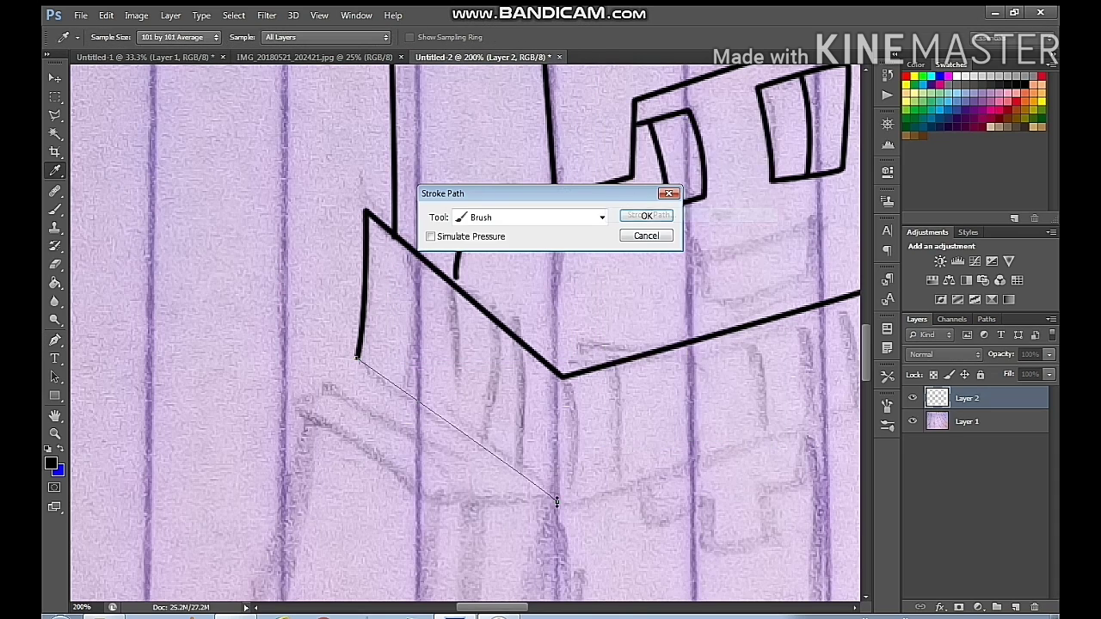
{"action": "left_click", "coordinate": [649, 216]}
{"action": "right_click", "coordinate": [583, 352]}
{"action": "left_click", "coordinate": [635, 46]}
Trace the lower edge of the band's right side from the front corner and up its right end to the upper edge
{"action": "left_click_drag", "start_coordinate": [671, 293], "coordinate": [375, 289]}
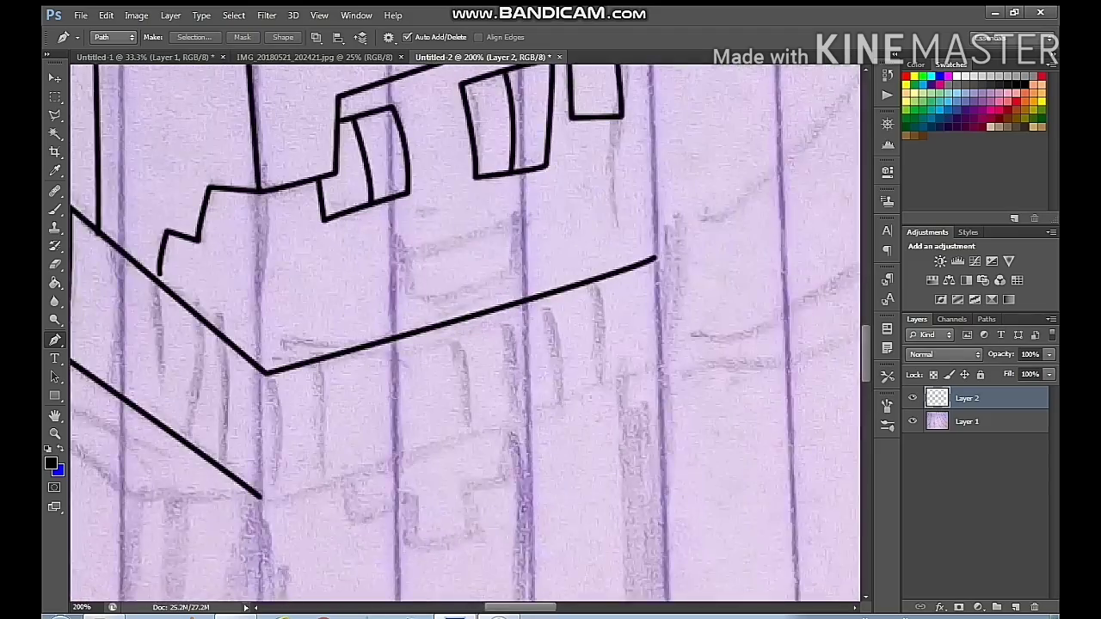
{"action": "key", "text": "ctrl+plus"}
{"action": "key", "text": "ctrl+plus"}
{"action": "left_click_drag", "start_coordinate": [224, 481], "coordinate": [643, 305]}
{"action": "left_click", "coordinate": [471, 478]}
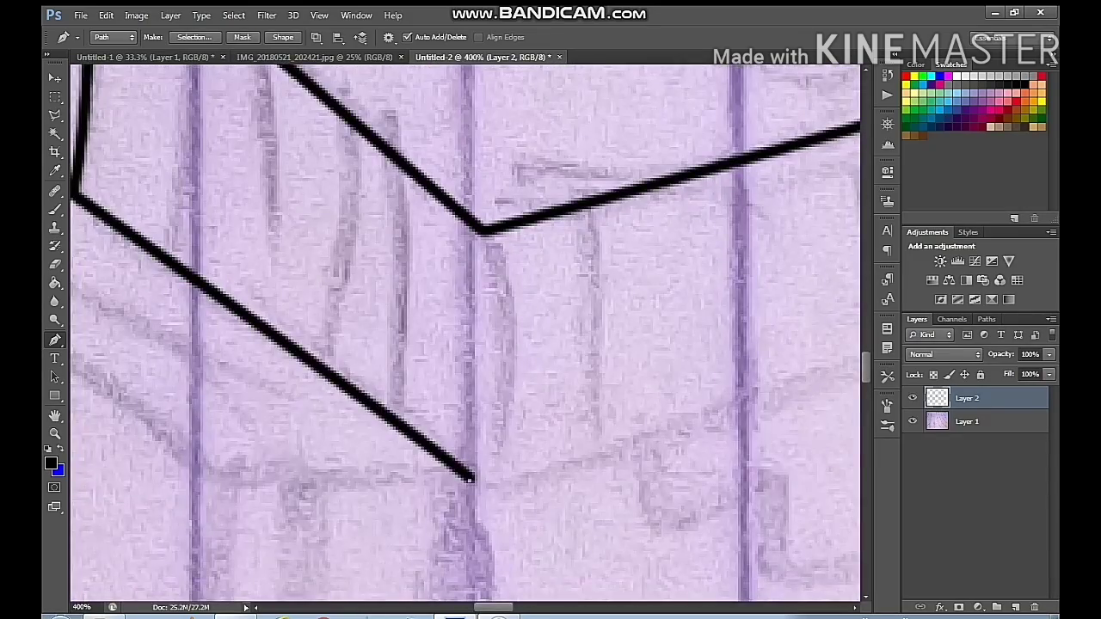
{"action": "left_click_drag", "start_coordinate": [791, 283], "coordinate": [107, 438]}
{"action": "left_click_drag", "start_coordinate": [588, 375], "coordinate": [601, 353]}
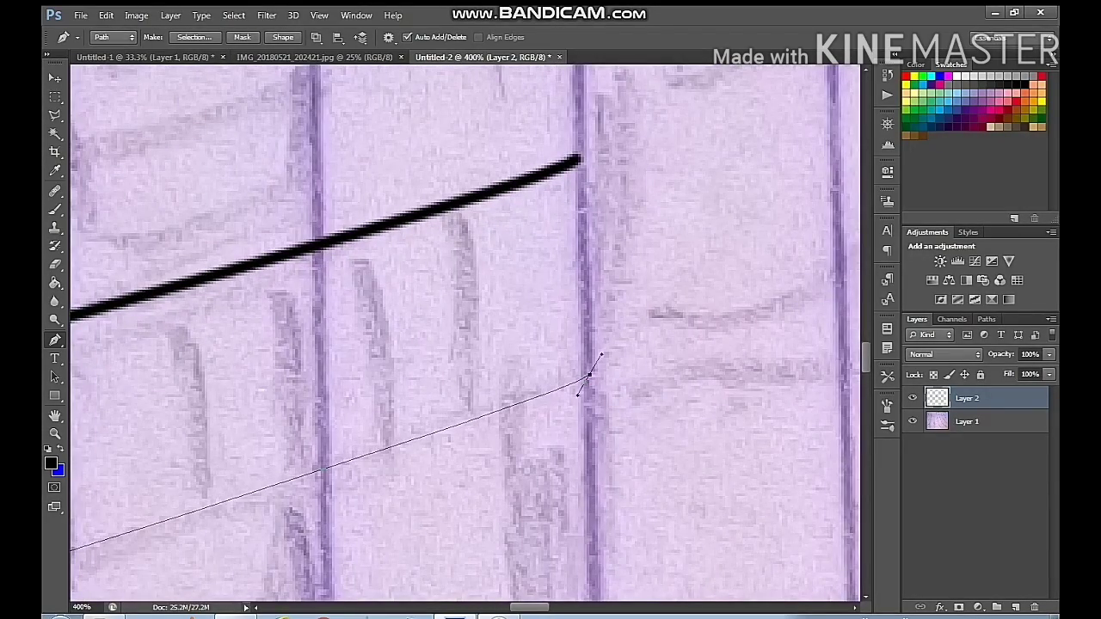
{"action": "left_click", "coordinate": [578, 160]}
Stroke the path of the band's lower right edge and right end with the brush, and delete the path
{"action": "right_click", "coordinate": [632, 200]}
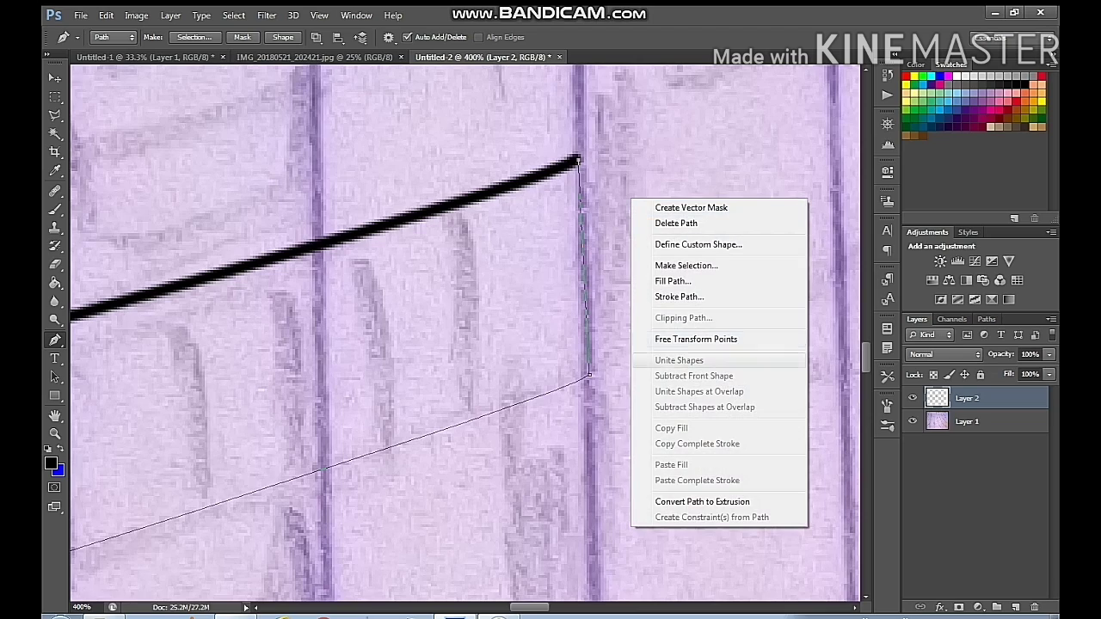
{"action": "left_click", "coordinate": [680, 297]}
{"action": "left_click", "coordinate": [646, 216]}
{"action": "right_click", "coordinate": [640, 226]}
{"action": "left_click", "coordinate": [683, 248]}
Ink the band's vertical front corner edge between its upper and lower edges, and delete the path
{"action": "mouse_move", "coordinate": [107, 421]}
{"action": "left_mouse_down"}
{"action": "mouse_move", "coordinate": [477, 317]}
{"action": "mouse_move", "coordinate": [852, 289]}
{"action": "left_mouse_up"}
{"action": "left_click", "coordinate": [539, 260]}
{"action": "left_click", "coordinate": [527, 510]}
{"action": "right_click", "coordinate": [560, 414]}
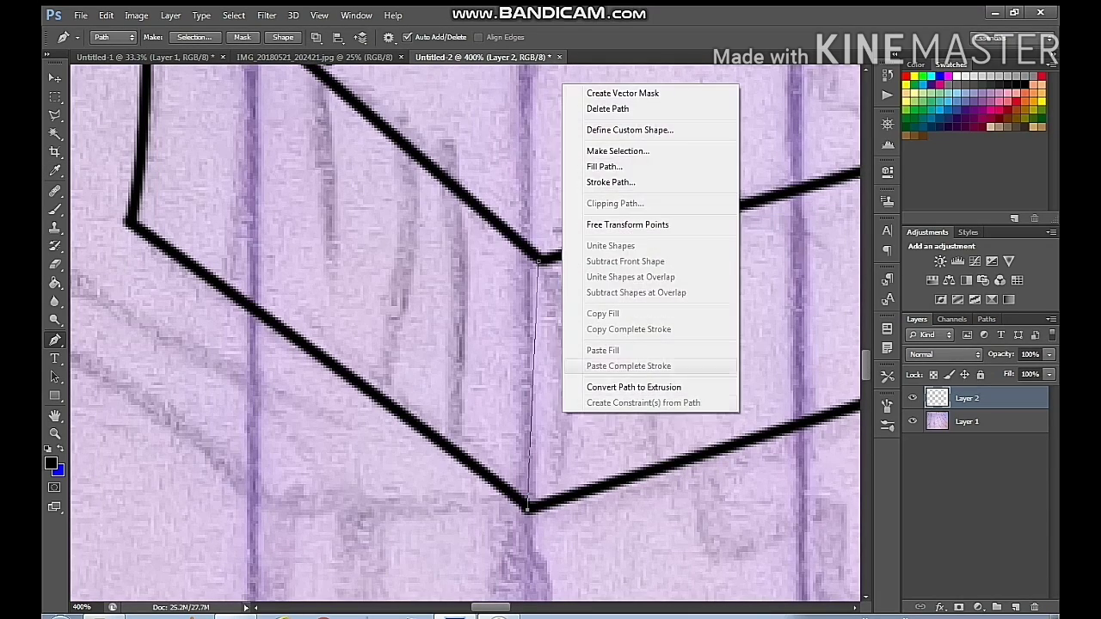
{"action": "left_click", "coordinate": [639, 182]}
{"action": "right_click", "coordinate": [640, 181]}
{"action": "left_click", "coordinate": [632, 216]}
{"action": "left_click", "coordinate": [633, 216]}
{"action": "right_click", "coordinate": [382, 191]}
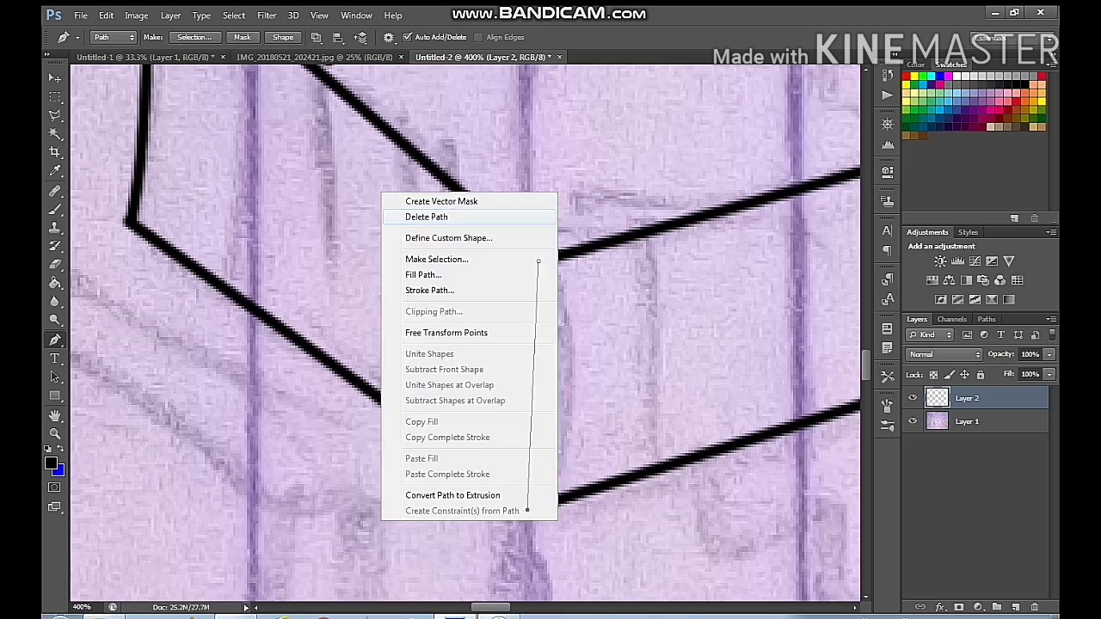
{"action": "left_click", "coordinate": [423, 216]}
Ink the first curved divider on the band's left side, nearest its left end, and delete the path
{"action": "left_click_drag", "start_coordinate": [424, 216], "coordinate": [667, 335]}
{"action": "left_click", "coordinate": [476, 123]}
{"action": "left_click_drag", "start_coordinate": [468, 406], "coordinate": [445, 484]}
{"action": "right_click", "coordinate": [560, 285]}
{"action": "left_click", "coordinate": [610, 382]}
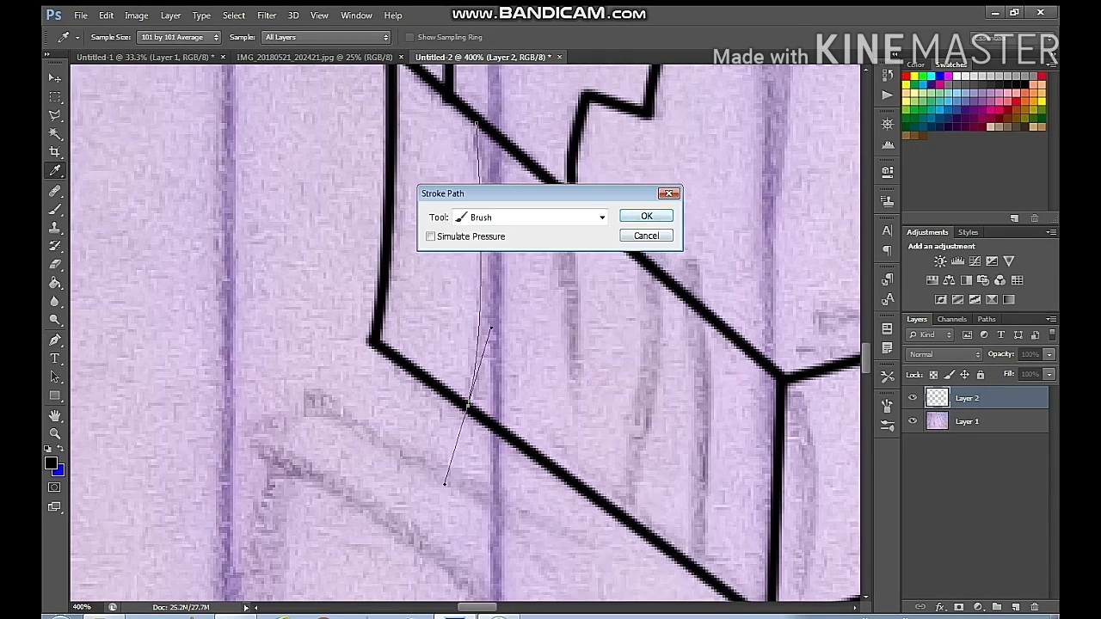
{"action": "left_click", "coordinate": [647, 215]}
{"action": "right_click", "coordinate": [545, 285]}
{"action": "right_click", "coordinate": [535, 285]}
{"action": "left_click", "coordinate": [568, 309]}
Ink the second curved divider on the band's left side, below the end of the hairline, and delete the path
{"action": "left_click", "coordinate": [570, 200]}
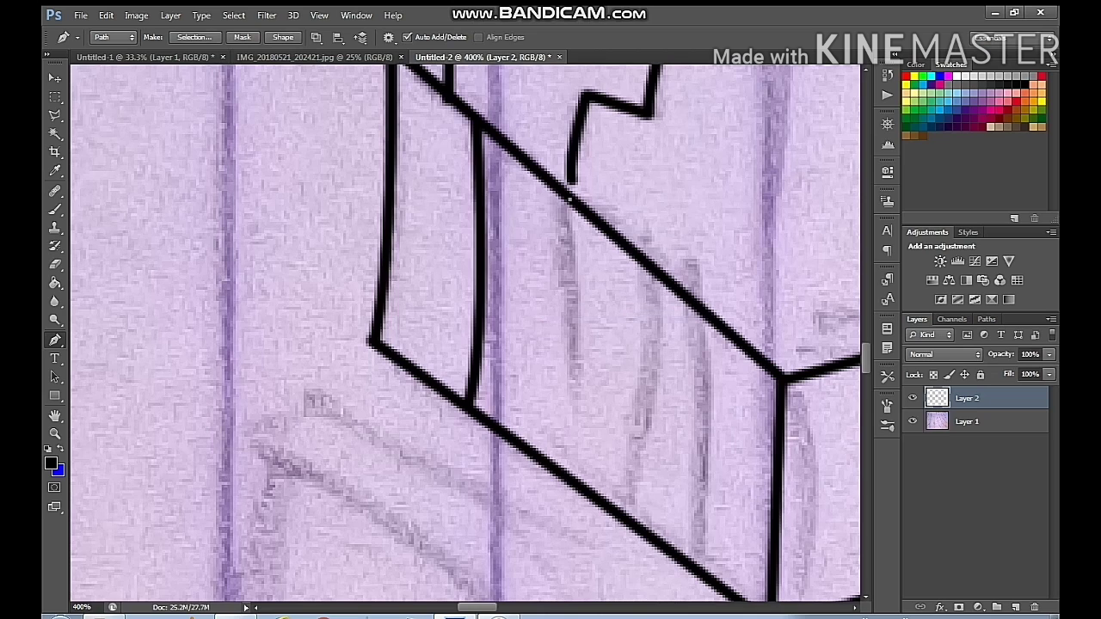
{"action": "left_click_drag", "start_coordinate": [544, 456], "coordinate": [528, 509]}
{"action": "right_click", "coordinate": [631, 370]}
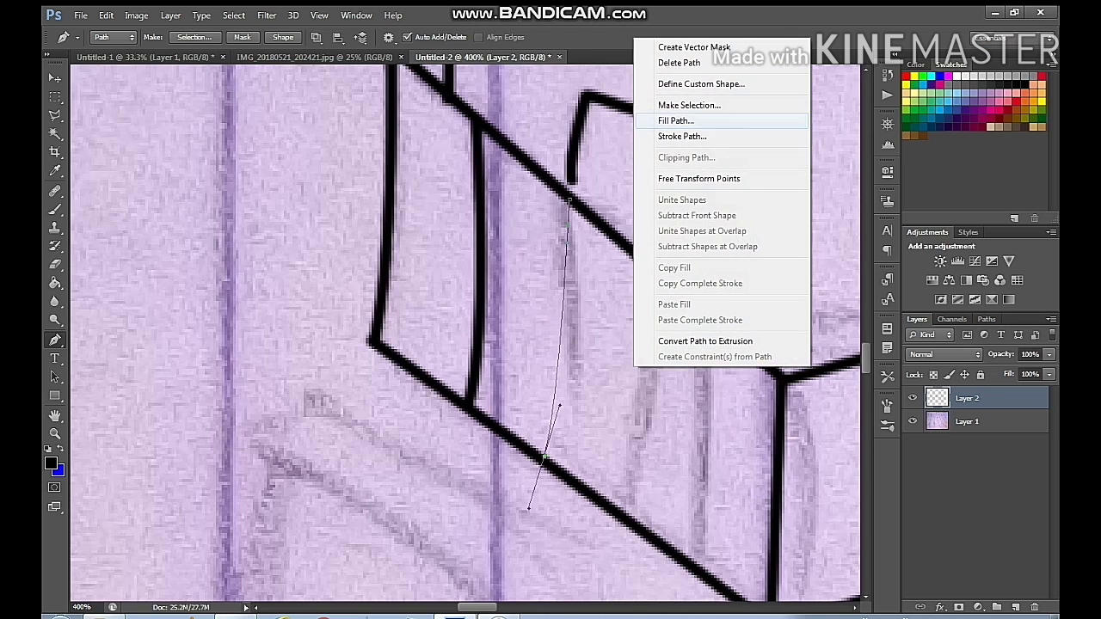
{"action": "left_click", "coordinate": [675, 135]}
{"action": "left_click", "coordinate": [647, 216]}
{"action": "right_click", "coordinate": [573, 210]}
{"action": "left_click", "coordinate": [621, 256]}
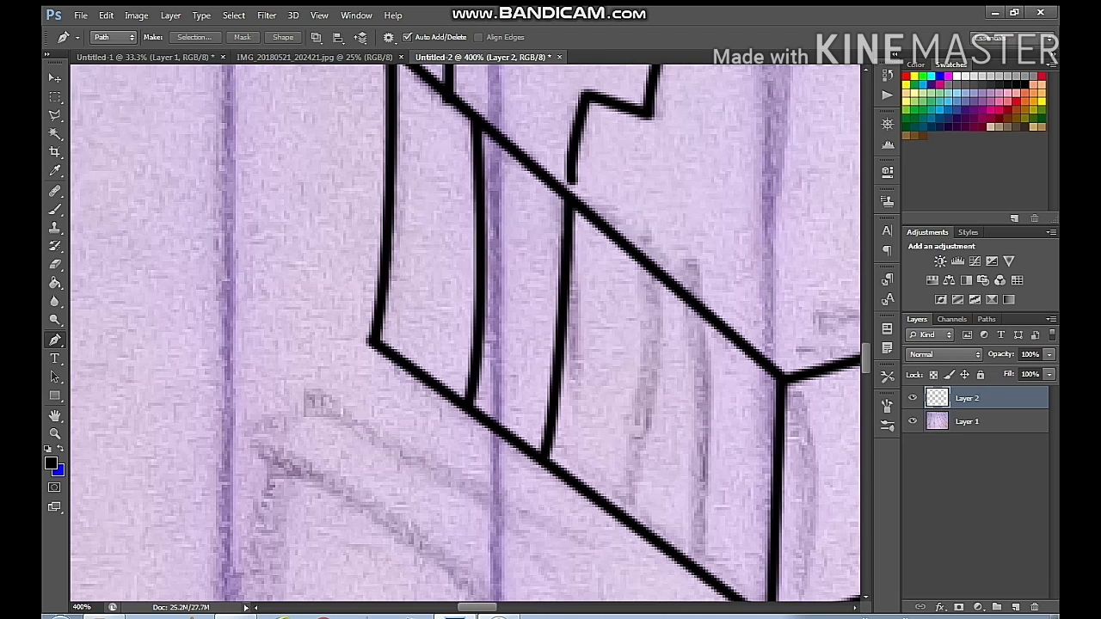
Ink the third curved divider on the band's left side, and delete the stroked path
{"action": "left_click", "coordinate": [642, 267]}
{"action": "left_click_drag", "start_coordinate": [611, 507], "coordinate": [591, 560]}
{"action": "right_click", "coordinate": [688, 423]}
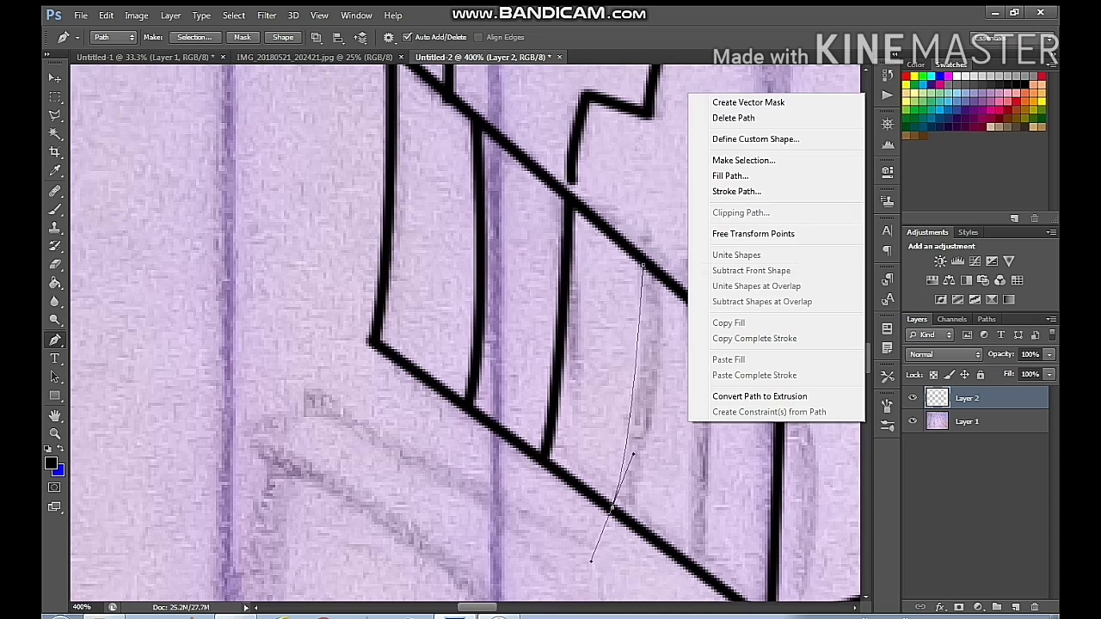
{"action": "left_click", "coordinate": [736, 191]}
{"action": "left_click", "coordinate": [646, 214]}
{"action": "right_click", "coordinate": [700, 384]}
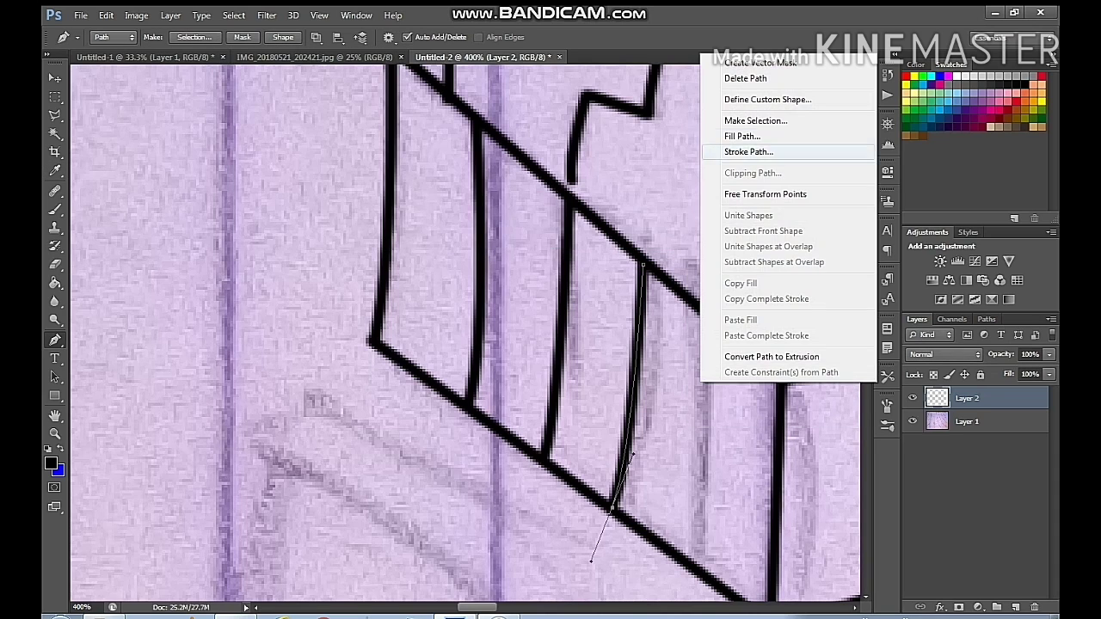
{"action": "left_click", "coordinate": [745, 78]}
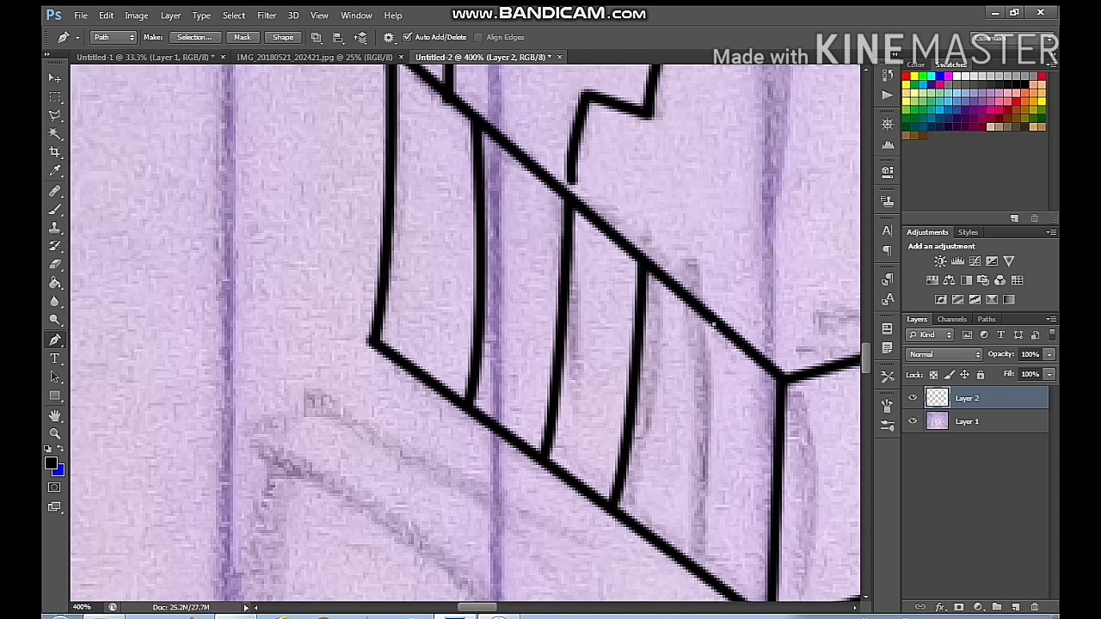
Ink the fourth curved divider on the band's left side, next to the front corner edge, and delete the path
{"action": "left_click_drag", "start_coordinate": [682, 559], "coordinate": [663, 590]}
{"action": "right_click", "coordinate": [729, 463]}
{"action": "left_click", "coordinate": [777, 230]}
{"action": "left_click", "coordinate": [646, 212]}
{"action": "right_click", "coordinate": [657, 549]}
{"action": "left_click", "coordinate": [704, 242]}
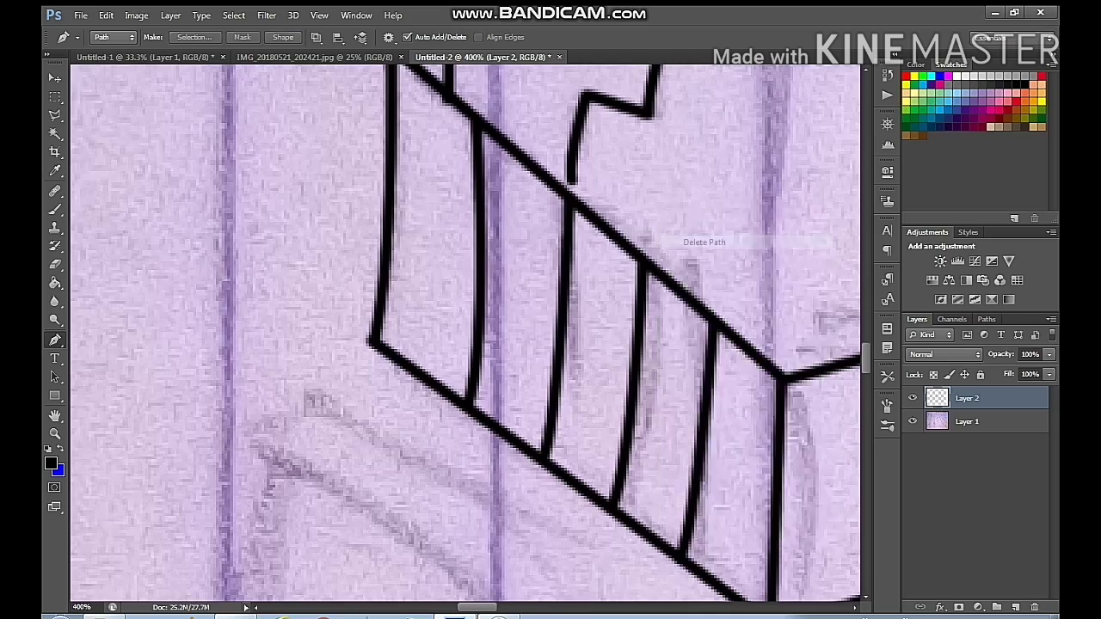
Ink the first divider on the band's right side, just past the front corner edge, and delete the path
{"action": "left_click_drag", "start_coordinate": [783, 376], "coordinate": [78, 255]}
{"action": "left_click_drag", "start_coordinate": [176, 256], "coordinate": [271, 255]}
{"action": "left_click", "coordinate": [271, 233]}
{"action": "left_click_drag", "start_coordinate": [278, 465], "coordinate": [273, 480]}
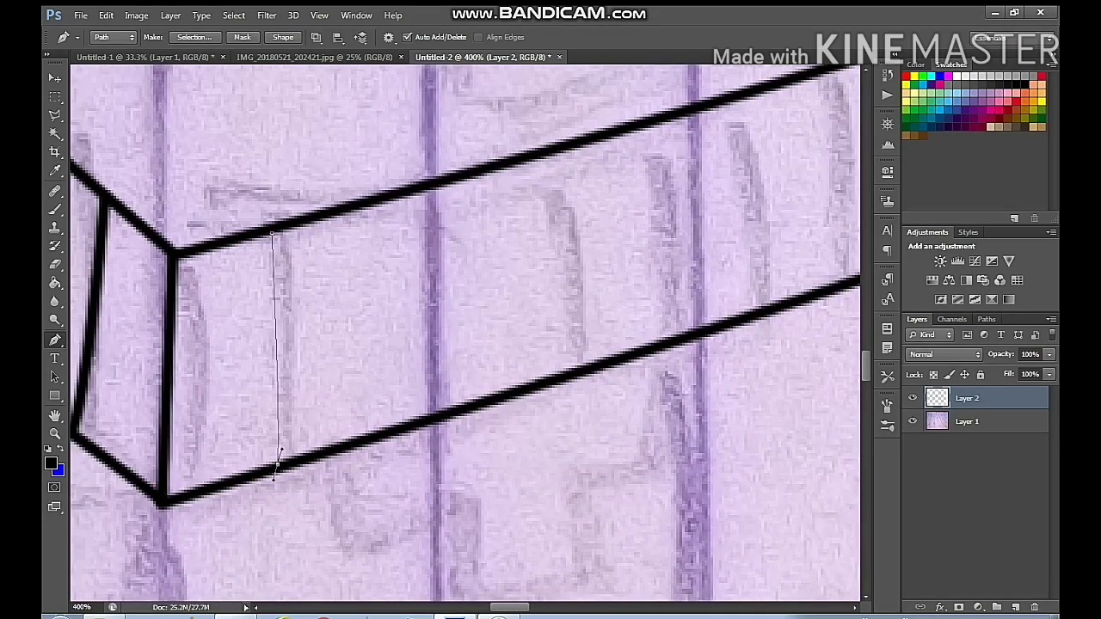
{"action": "right_click", "coordinate": [328, 349]}
{"action": "left_click", "coordinate": [381, 116]}
{"action": "left_click", "coordinate": [645, 215]}
{"action": "right_click", "coordinate": [424, 203]}
{"action": "left_click", "coordinate": [454, 223]}
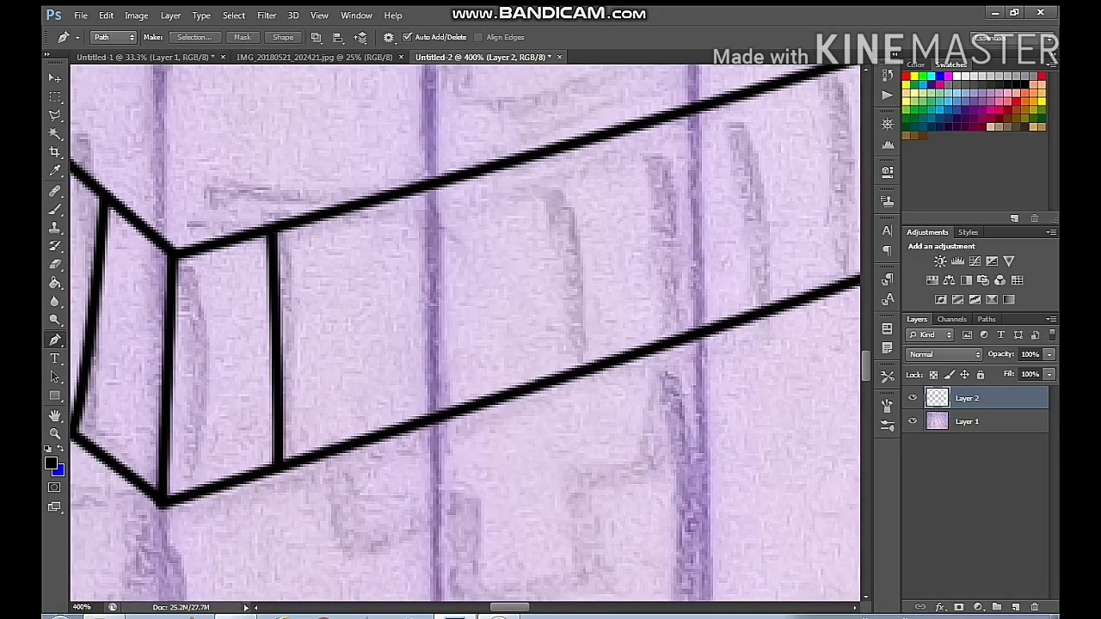
Ink a straight divider near the right end of the band's right side, and delete the path
{"action": "scroll", "coordinate": [465, 335], "scroll_direction": "right", "scroll_amount": 6}
{"action": "left_click", "coordinate": [532, 230]}
{"action": "left_click", "coordinate": [545, 441]}
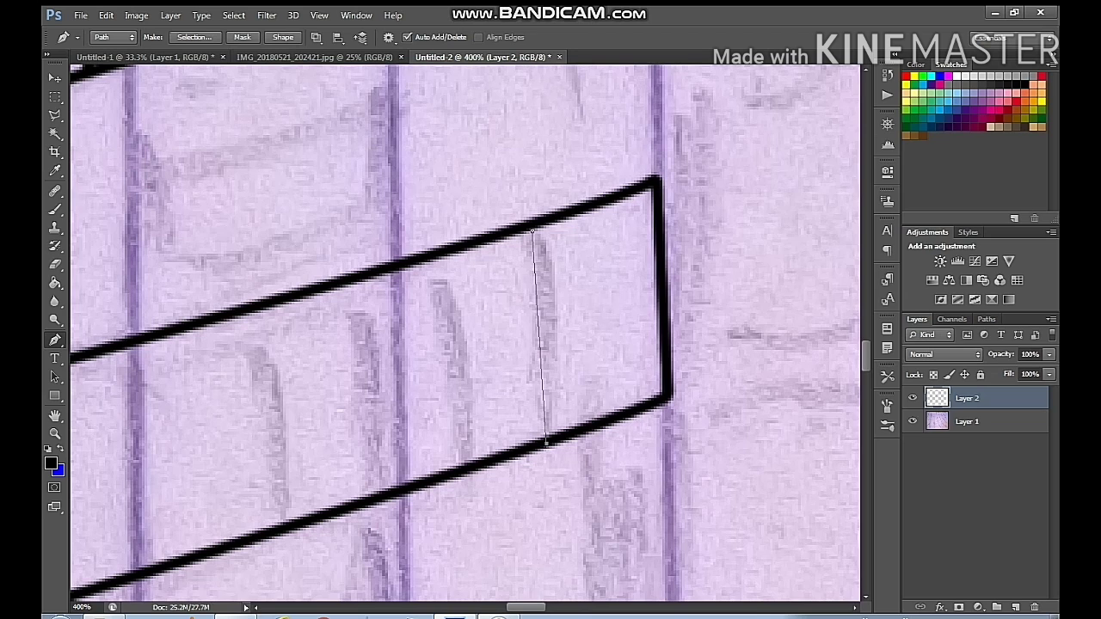
{"action": "right_click", "coordinate": [578, 282]}
{"action": "left_click", "coordinate": [619, 382]}
{"action": "left_click", "coordinate": [647, 215]}
{"action": "right_click", "coordinate": [540, 223]}
{"action": "left_click", "coordinate": [572, 251]}
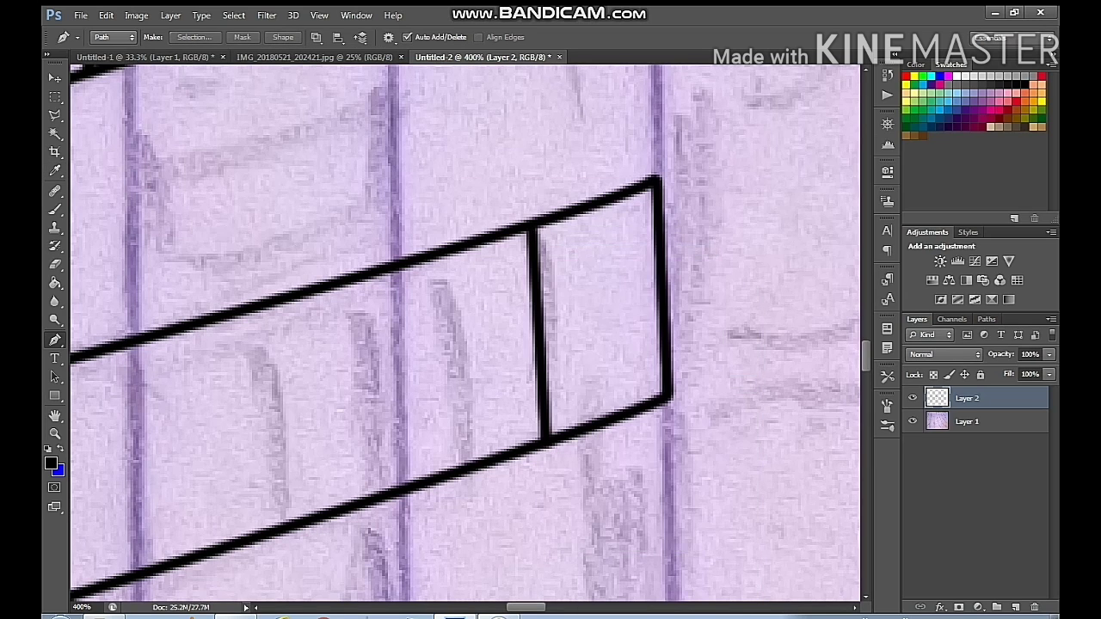
Ink a slightly curved divider on the band's right side, next to the straight end divider, and delete the stroked path
{"action": "left_click", "coordinate": [430, 258]}
{"action": "left_click_drag", "start_coordinate": [459, 469], "coordinate": [451, 509]}
{"action": "right_click", "coordinate": [420, 392]}
{"action": "left_click", "coordinate": [461, 155]}
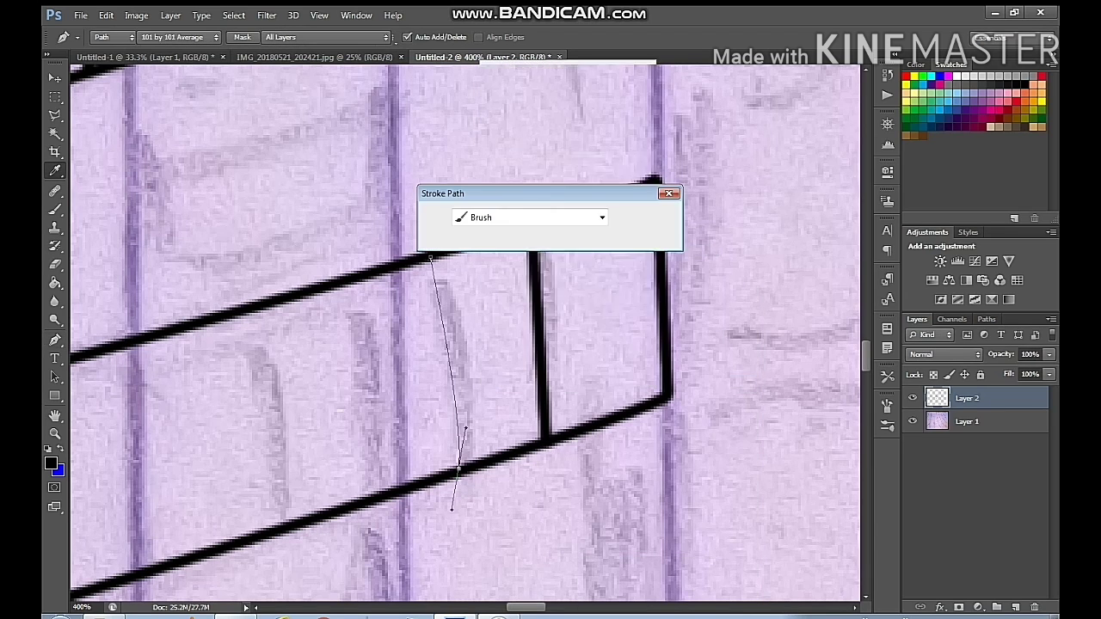
{"action": "right_click", "coordinate": [523, 157]}
{"action": "left_click", "coordinate": [492, 207]}
{"action": "key", "text": "Return"}
{"action": "right_click", "coordinate": [492, 206]}
{"action": "left_click", "coordinate": [533, 234]}
{"action": "left_click_drag", "start_coordinate": [492, 301], "coordinate": [757, 206]}
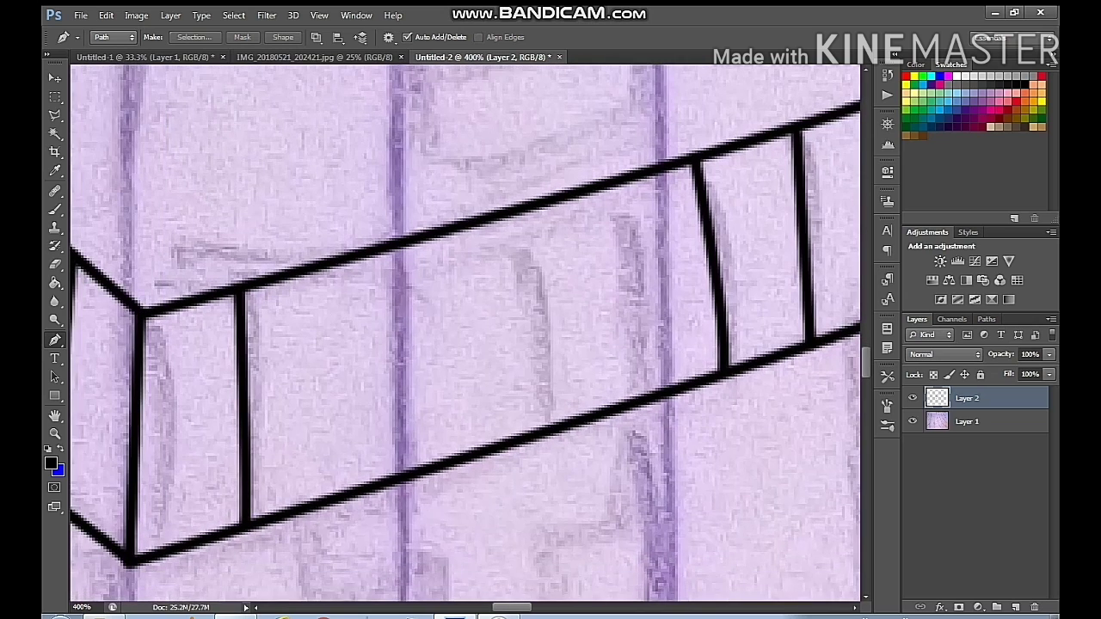
{"action": "left_click", "coordinate": [595, 187]}
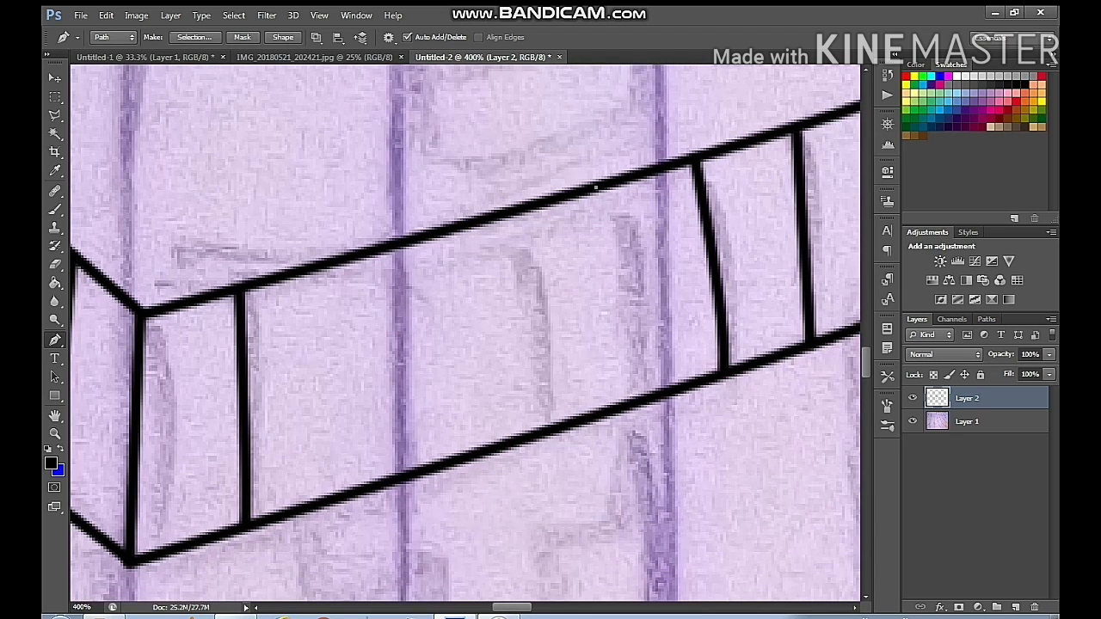
{"action": "left_click", "coordinate": [618, 403]}
{"action": "left_click_drag", "start_coordinate": [618, 402], "coordinate": [613, 449]}
{"action": "right_click", "coordinate": [614, 448]}
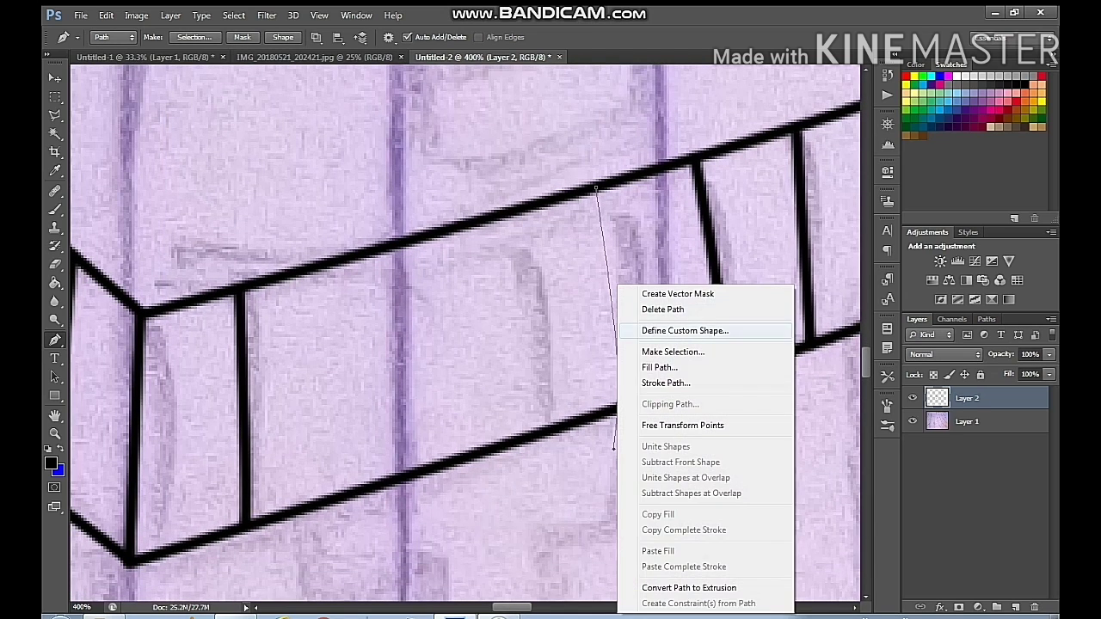
{"action": "left_click", "coordinate": [663, 310]}
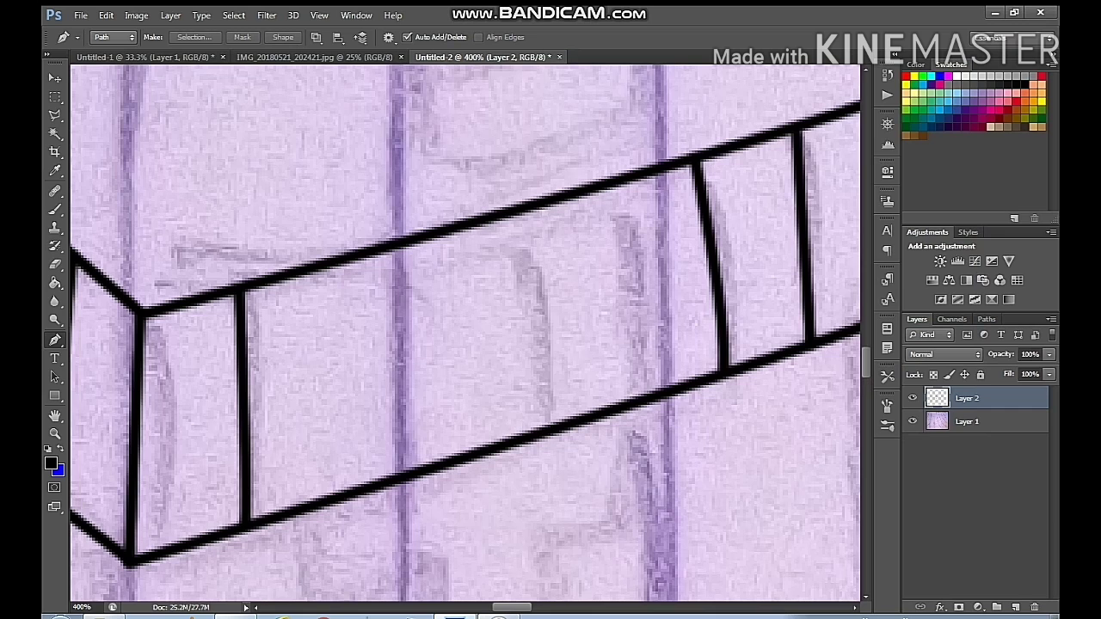
Ink the third divider from the band's right end as a strongly bowed curve, and delete the path
{"action": "left_click", "coordinate": [593, 193]}
{"action": "left_click_drag", "start_coordinate": [615, 407], "coordinate": [589, 500]}
{"action": "right_click", "coordinate": [676, 447]}
{"action": "left_click", "coordinate": [725, 382]}
{"action": "left_click", "coordinate": [643, 214]}
{"action": "right_click", "coordinate": [570, 261]}
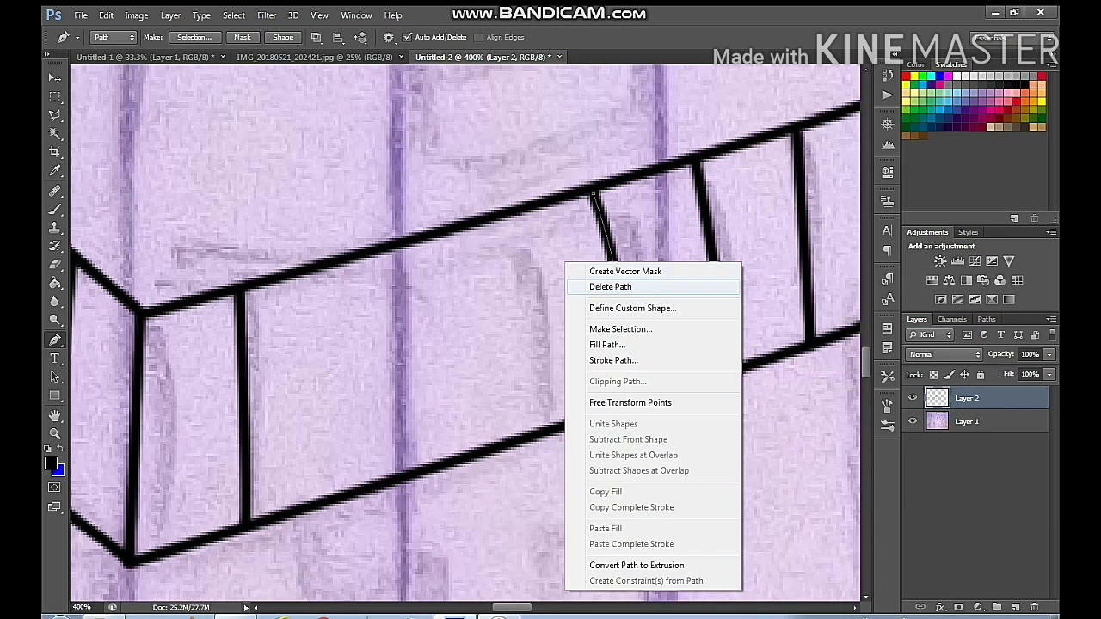
{"action": "left_click", "coordinate": [609, 287]}
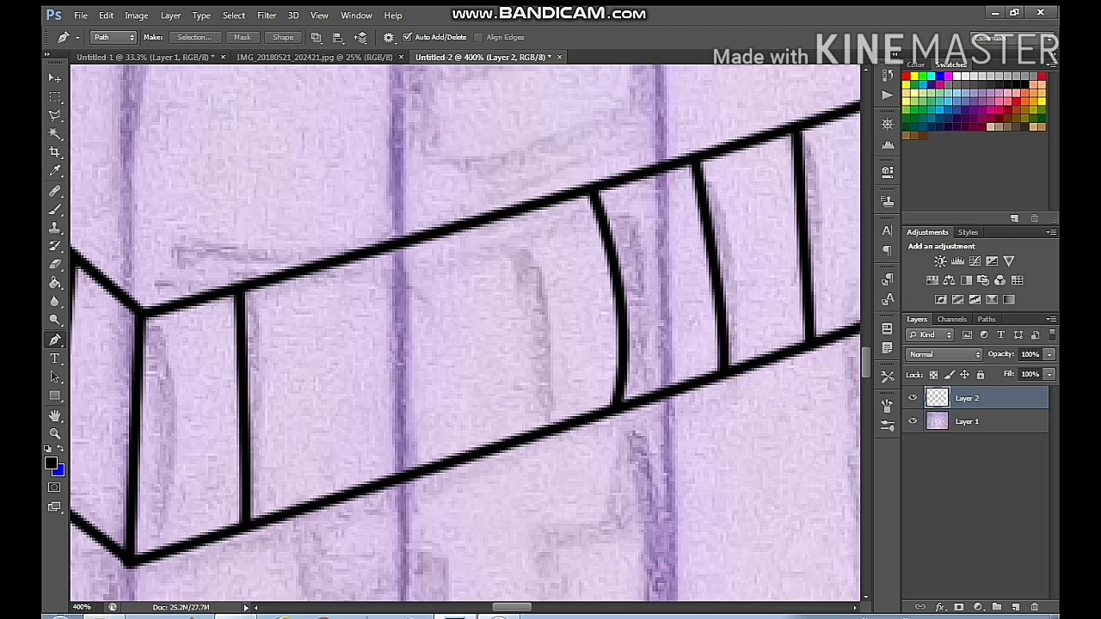
Ink the fourth divider from the band's right end as a gentle curve below the mouth sketch, and delete its path
{"action": "left_click", "coordinate": [497, 222]}
{"action": "mouse_move", "coordinate": [539, 429]}
{"action": "left_mouse_down"}
{"action": "mouse_move", "coordinate": [543, 535]}
{"action": "mouse_move", "coordinate": [530, 544]}
{"action": "left_mouse_up"}
{"action": "right_click", "coordinate": [578, 48]}
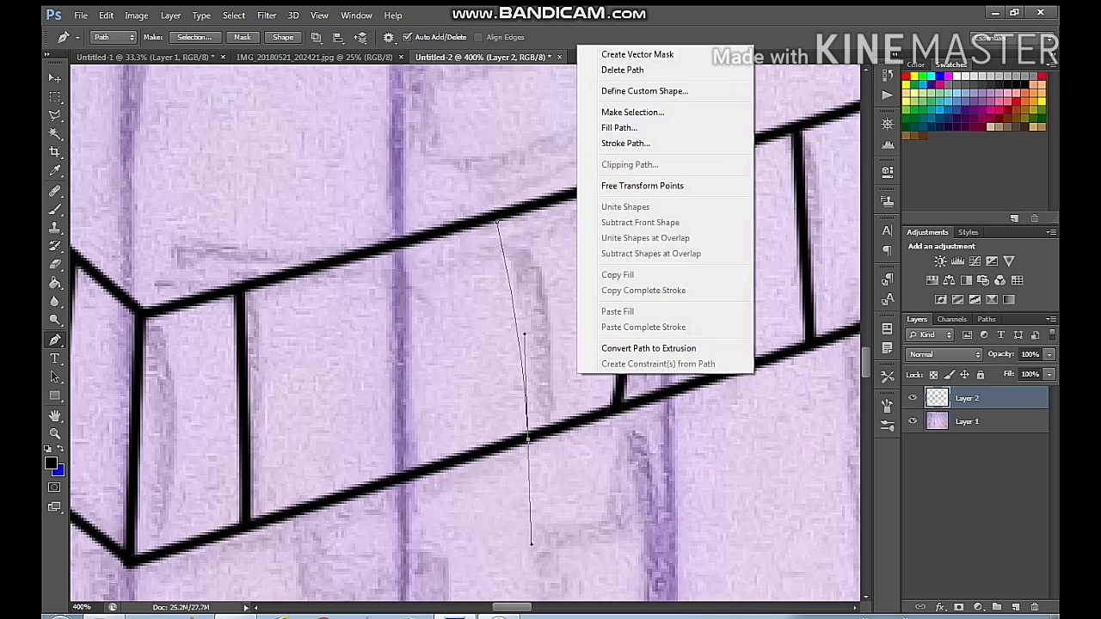
{"action": "left_click", "coordinate": [625, 143]}
{"action": "left_click", "coordinate": [646, 216]}
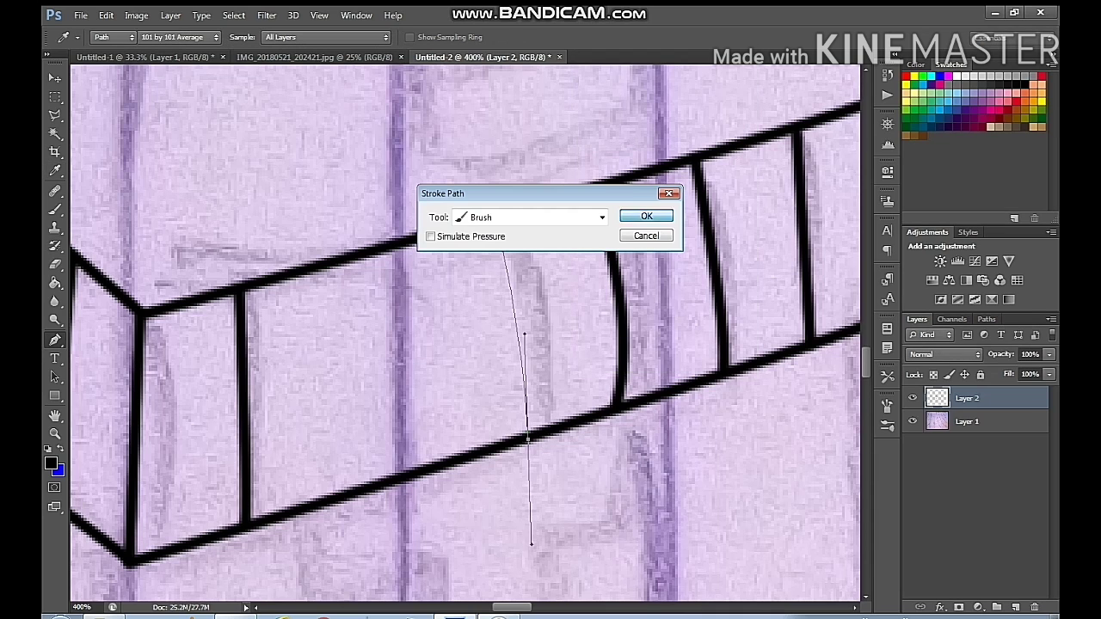
{"action": "right_click", "coordinate": [597, 208]}
{"action": "left_click", "coordinate": [641, 233]}
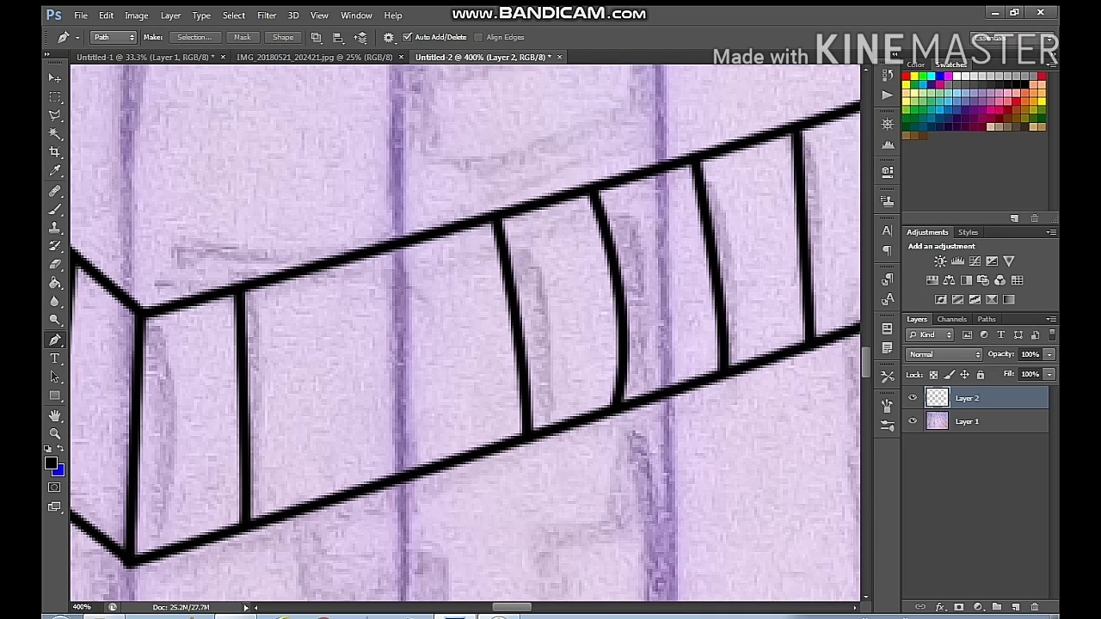
Ink a straight divider near the middle of the band's right side, along the ruled paper line, and delete the path
{"action": "left_click", "coordinate": [412, 247]}
{"action": "left_click", "coordinate": [417, 470]}
{"action": "right_click", "coordinate": [461, 370]}
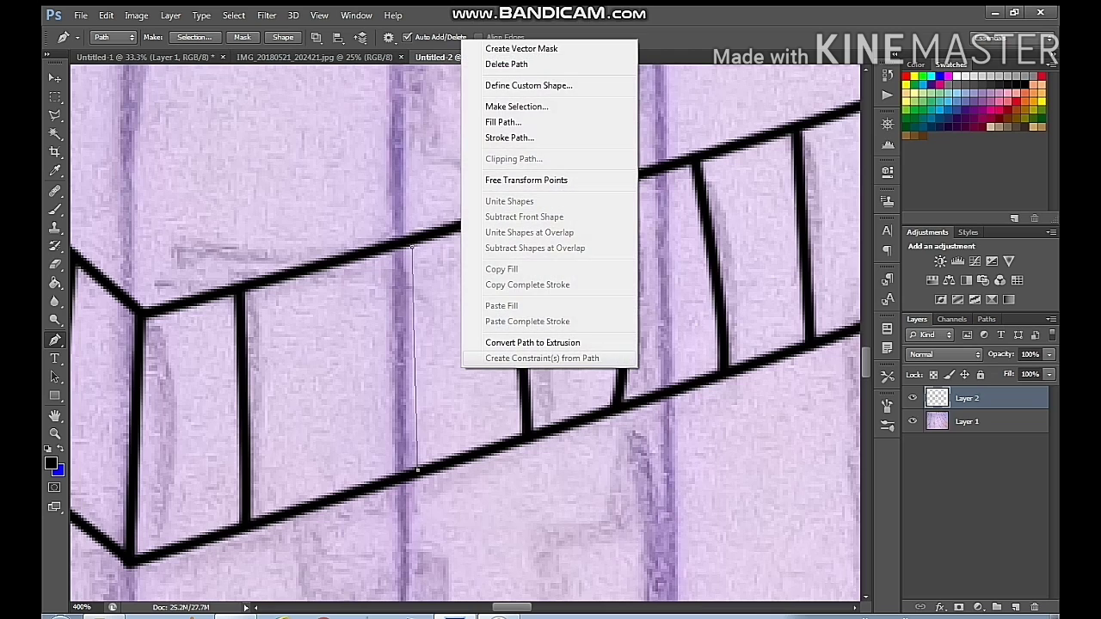
{"action": "left_click", "coordinate": [509, 138]}
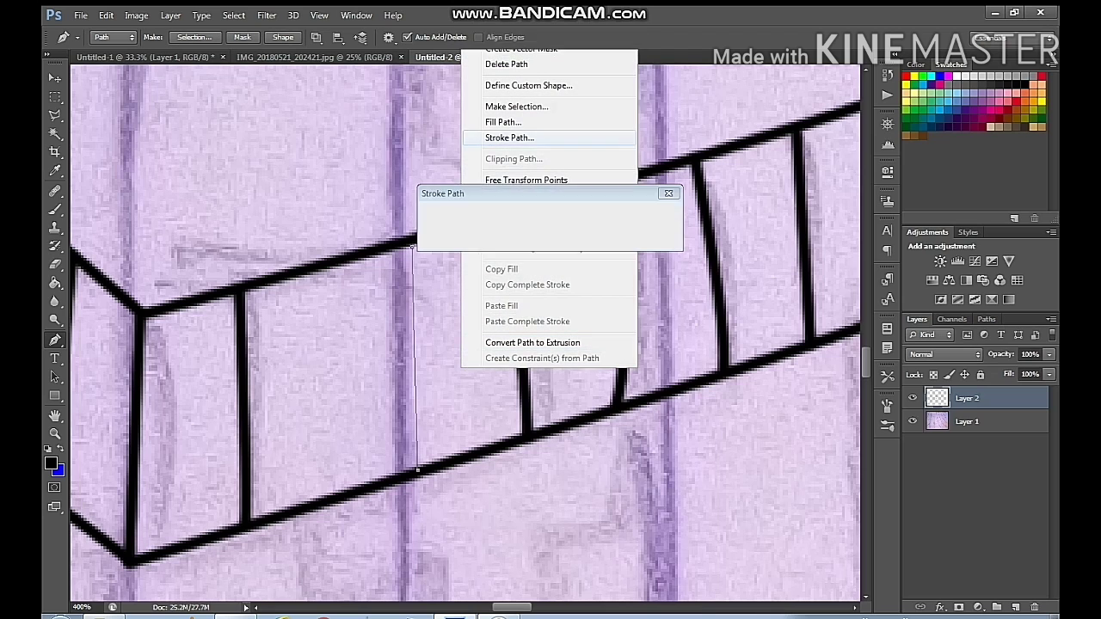
{"action": "left_click", "coordinate": [646, 216]}
{"action": "right_click", "coordinate": [538, 174]}
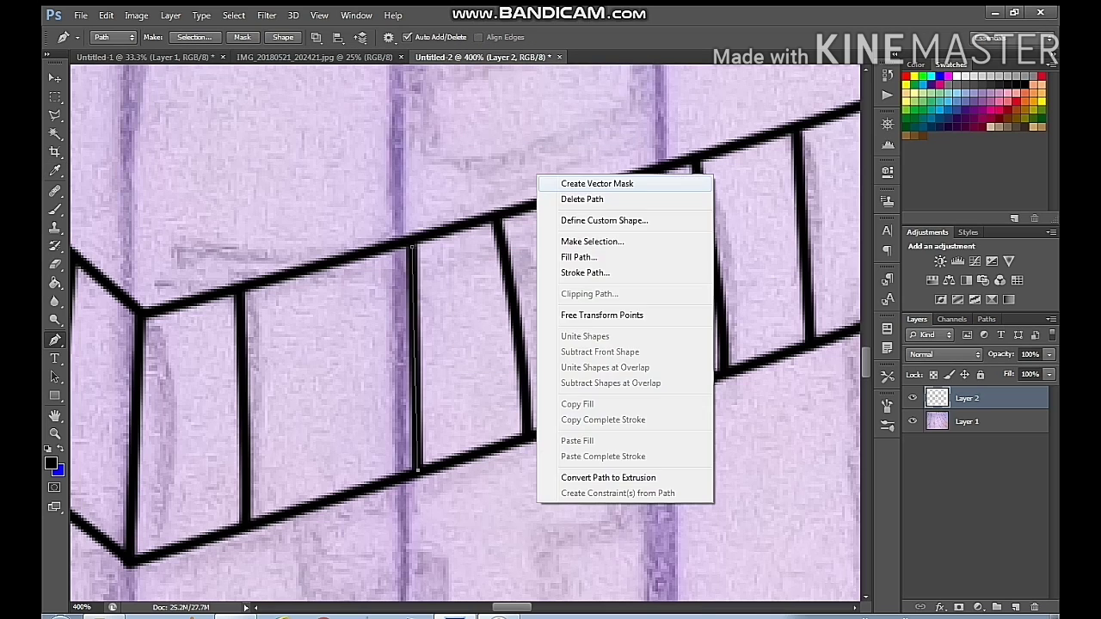
{"action": "left_click", "coordinate": [584, 201]}
{"action": "left_click", "coordinate": [499, 616]}
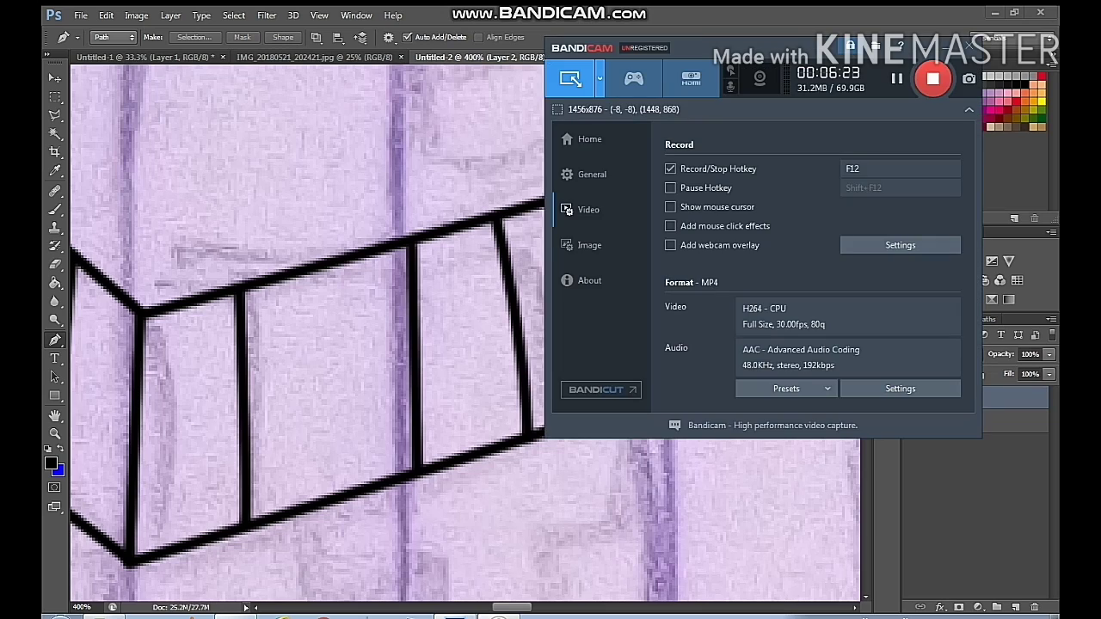
{"action": "left_click", "coordinate": [499, 615]}
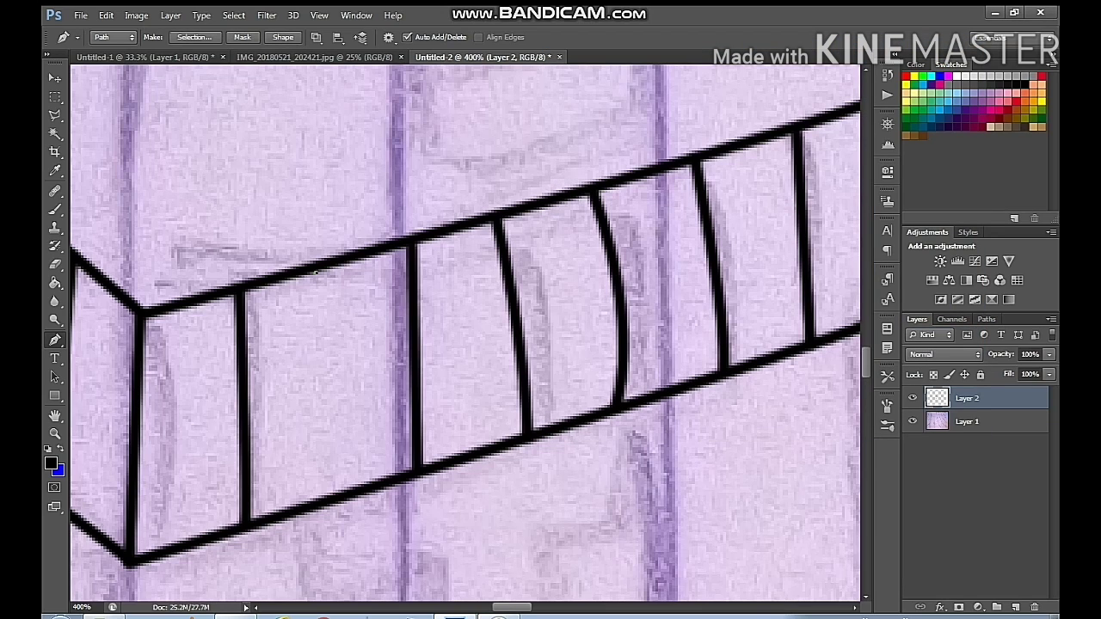
Ink a slightly curved divider in the remaining wide gap near the band's front corner
{"action": "left_click", "coordinate": [316, 273]}
{"action": "left_click_drag", "start_coordinate": [334, 498], "coordinate": [332, 551]}
{"action": "right_click", "coordinate": [439, 284]}
{"action": "left_click", "coordinate": [484, 382]}
{"action": "key", "text": "Return"}
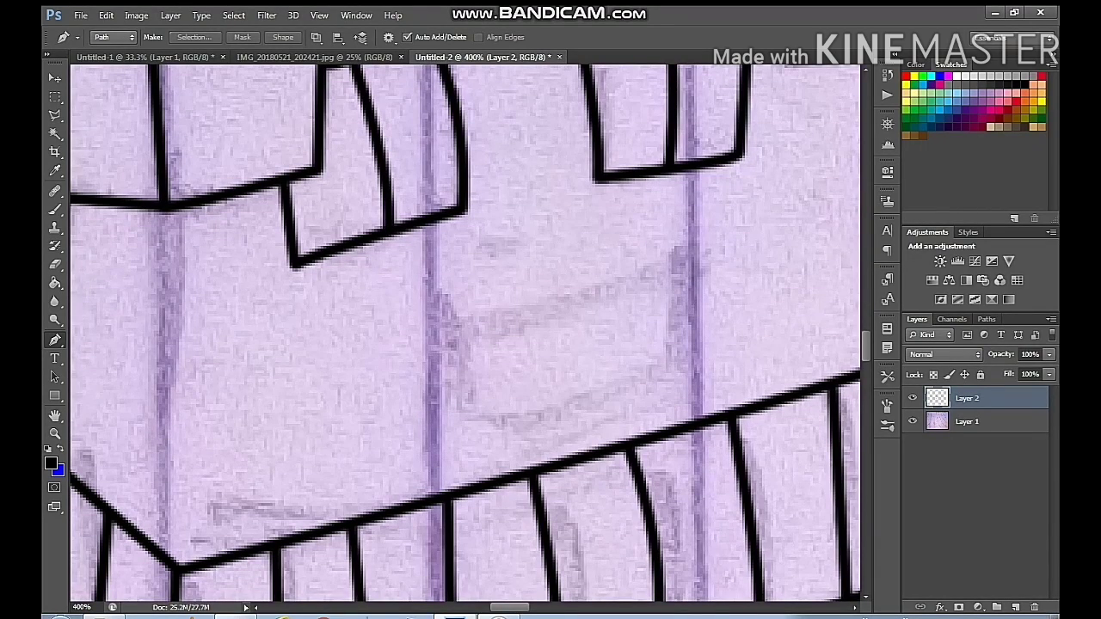
Trace the sketched mouth as a closed curved path between the eyes and the band, stroke it with the brush, and delete the path
{"action": "left_click_drag", "start_coordinate": [682, 258], "coordinate": [697, 228]}
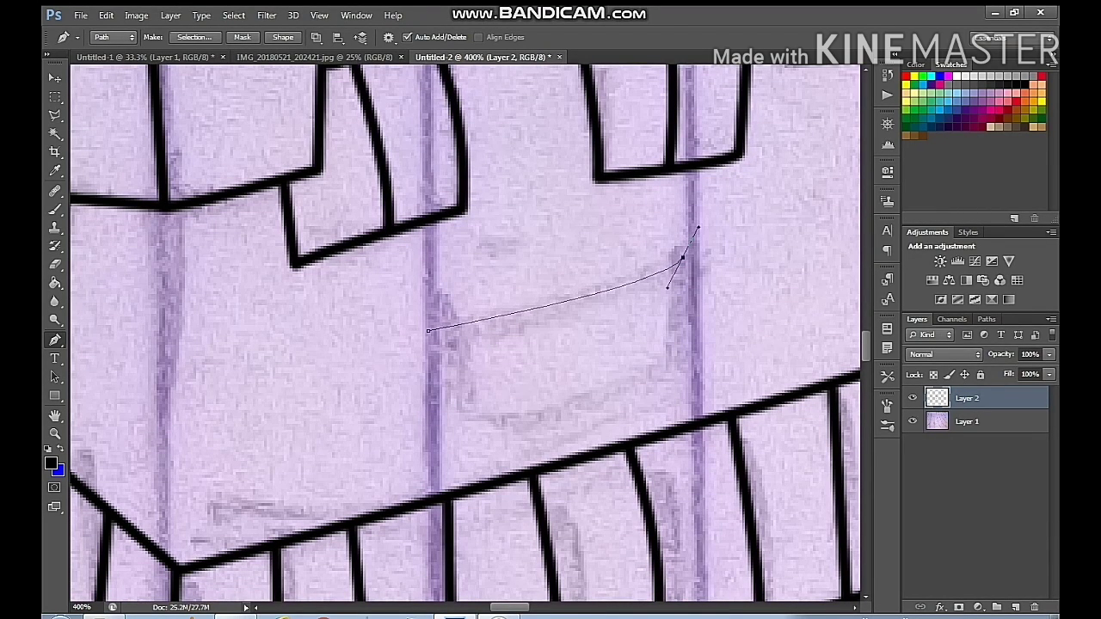
{"action": "left_click_drag", "start_coordinate": [674, 359], "coordinate": [653, 391]}
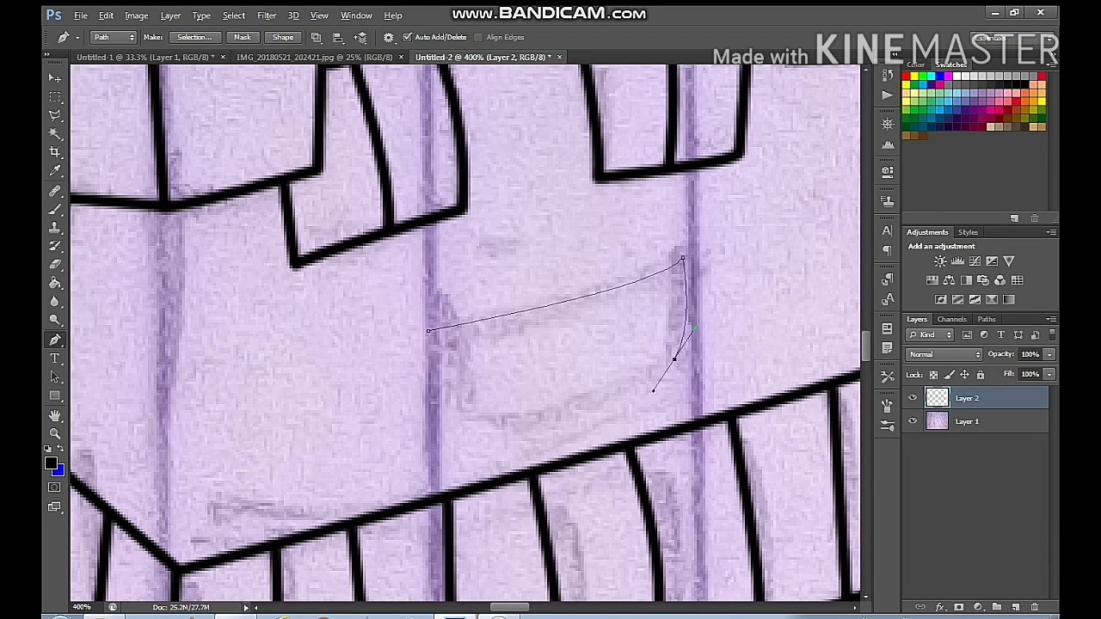
{"action": "left_click_drag", "start_coordinate": [479, 419], "coordinate": [292, 446]}
{"action": "left_click", "coordinate": [479, 419], "text": "alt"}
{"action": "left_click_drag", "start_coordinate": [456, 385], "coordinate": [461, 344]}
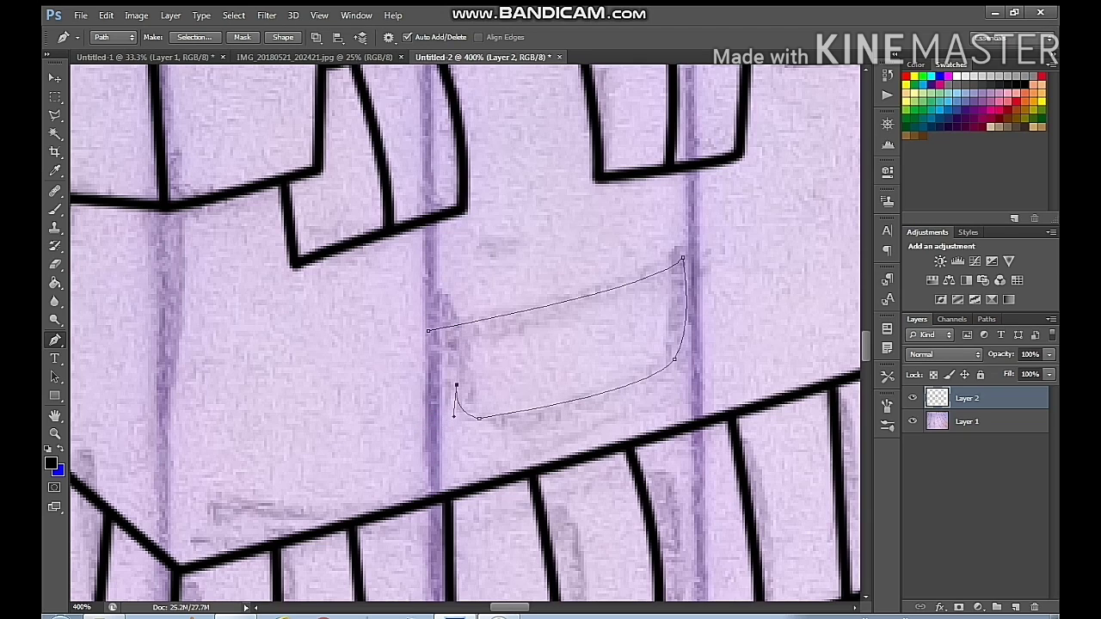
{"action": "left_click_drag", "start_coordinate": [428, 330], "coordinate": [466, 355]}
{"action": "right_click", "coordinate": [584, 345]}
{"action": "left_click", "coordinate": [635, 112]}
{"action": "left_click", "coordinate": [648, 216]}
{"action": "right_click", "coordinate": [649, 219]}
{"action": "left_click", "coordinate": [695, 245]}
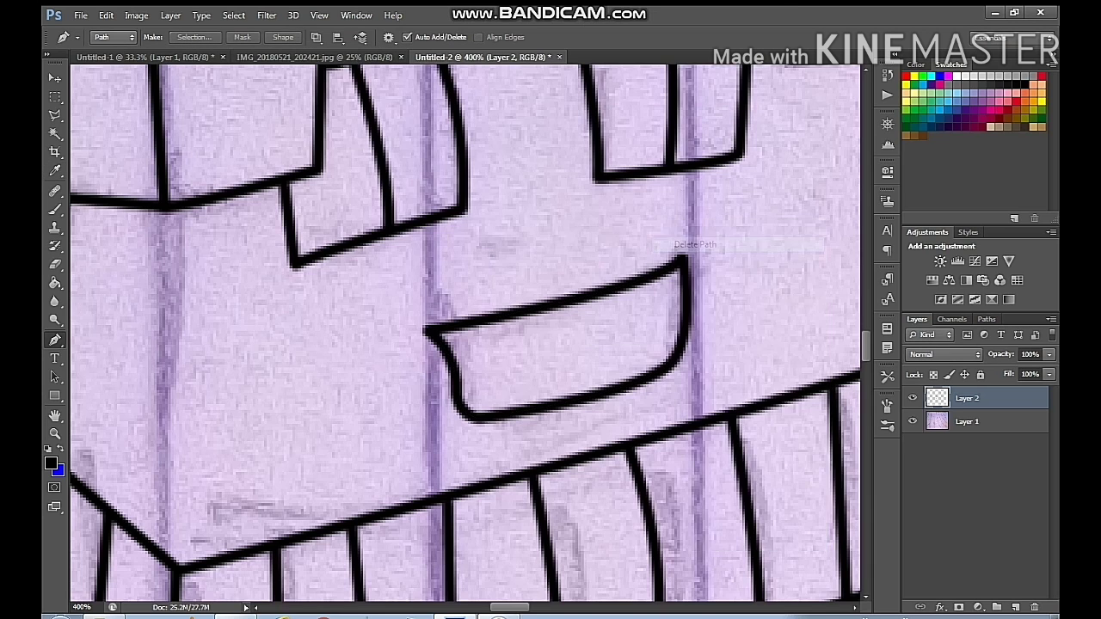
Ink an arched tongue line inside the mouth from its left side to the lower right edge, and delete the path
{"action": "left_click_drag", "start_coordinate": [694, 245], "coordinate": [729, 284]}
{"action": "left_click", "coordinate": [491, 417]}
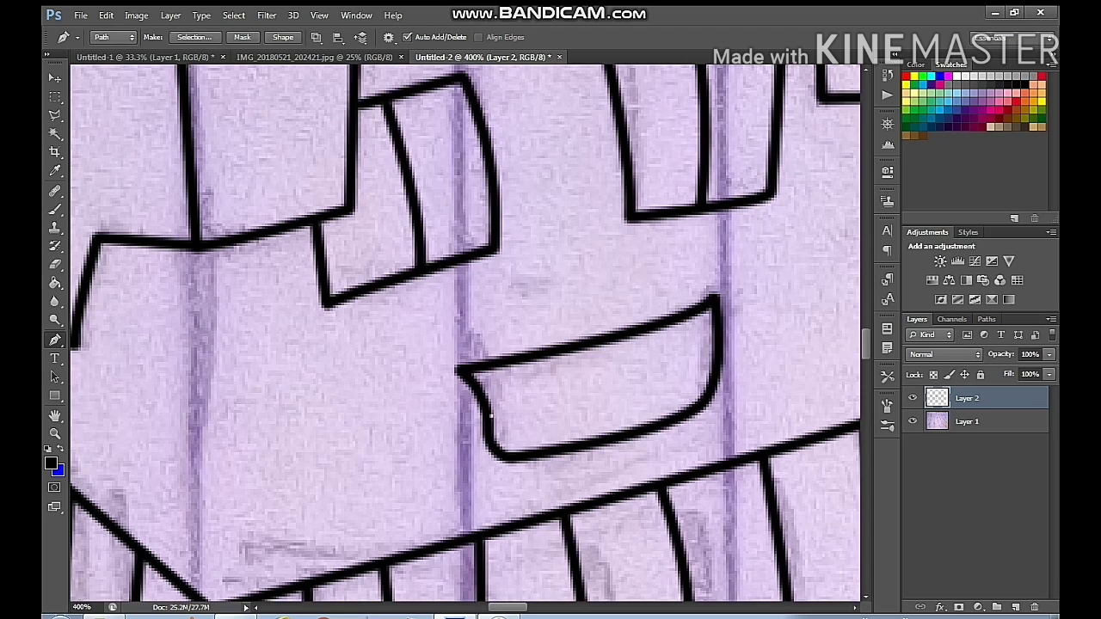
{"action": "mouse_move", "coordinate": [675, 419]}
{"action": "left_mouse_down"}
{"action": "mouse_move", "coordinate": [711, 488]}
{"action": "mouse_move", "coordinate": [700, 472]}
{"action": "left_mouse_up"}
{"action": "right_click", "coordinate": [700, 338]}
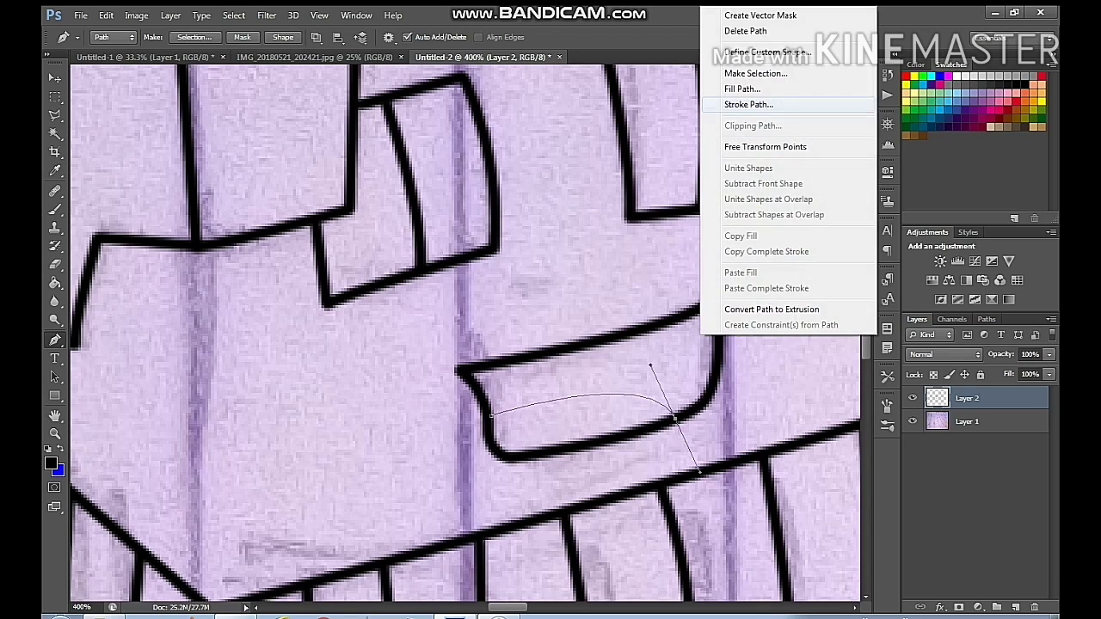
{"action": "left_click", "coordinate": [746, 105]}
{"action": "left_click", "coordinate": [650, 215]}
{"action": "right_click", "coordinate": [647, 214]}
{"action": "left_click", "coordinate": [688, 239]}
Ink the face's straight right edge from the bottom of the hair down to the band, and delete the path
{"action": "left_click_drag", "start_coordinate": [690, 244], "coordinate": [813, 105]}
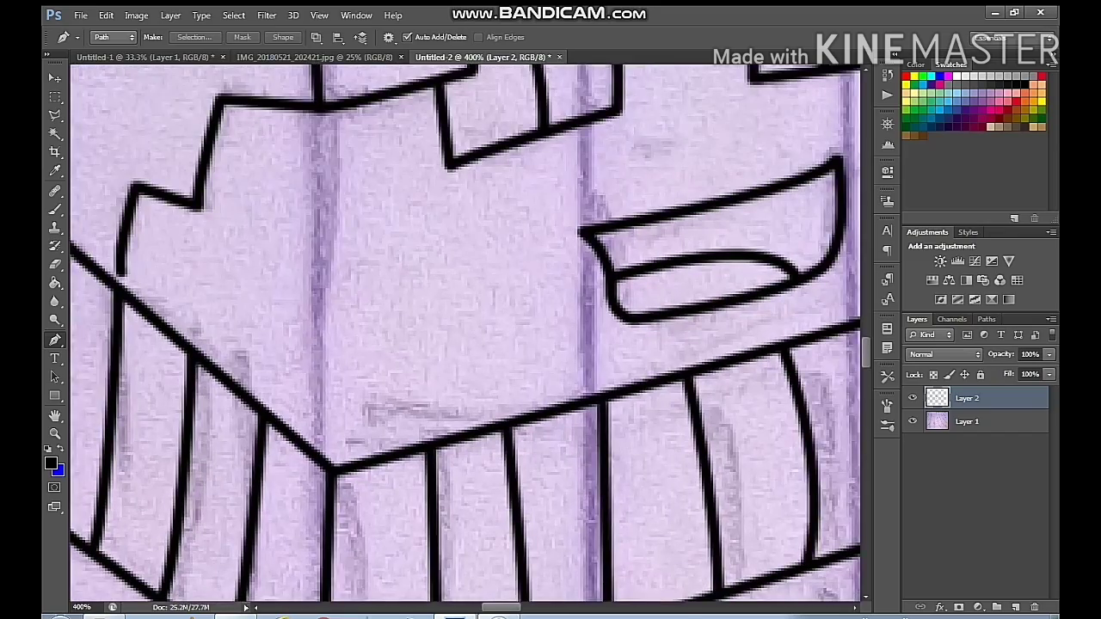
{"action": "key", "text": "ctrl+minus"}
{"action": "scroll", "coordinate": [464, 335], "scroll_direction": "down", "scroll_amount": 6}
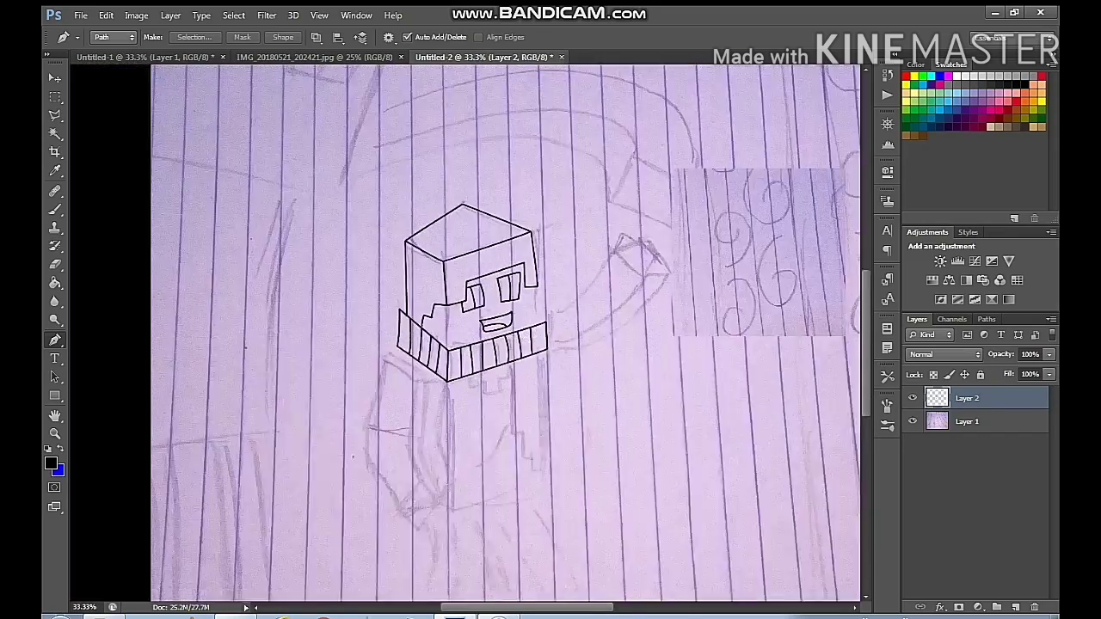
{"action": "scroll", "coordinate": [465, 335], "scroll_direction": "up", "scroll_amount": 2}
{"action": "scroll", "coordinate": [561, 273], "scroll_direction": "up", "scroll_amount": 3}
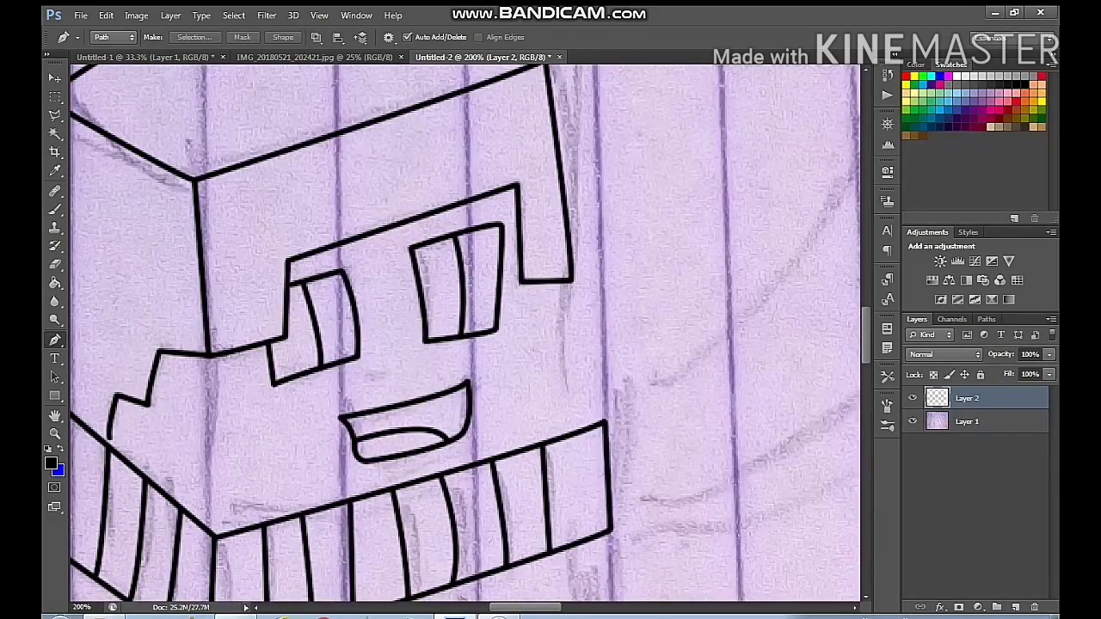
{"action": "left_click", "coordinate": [559, 430]}
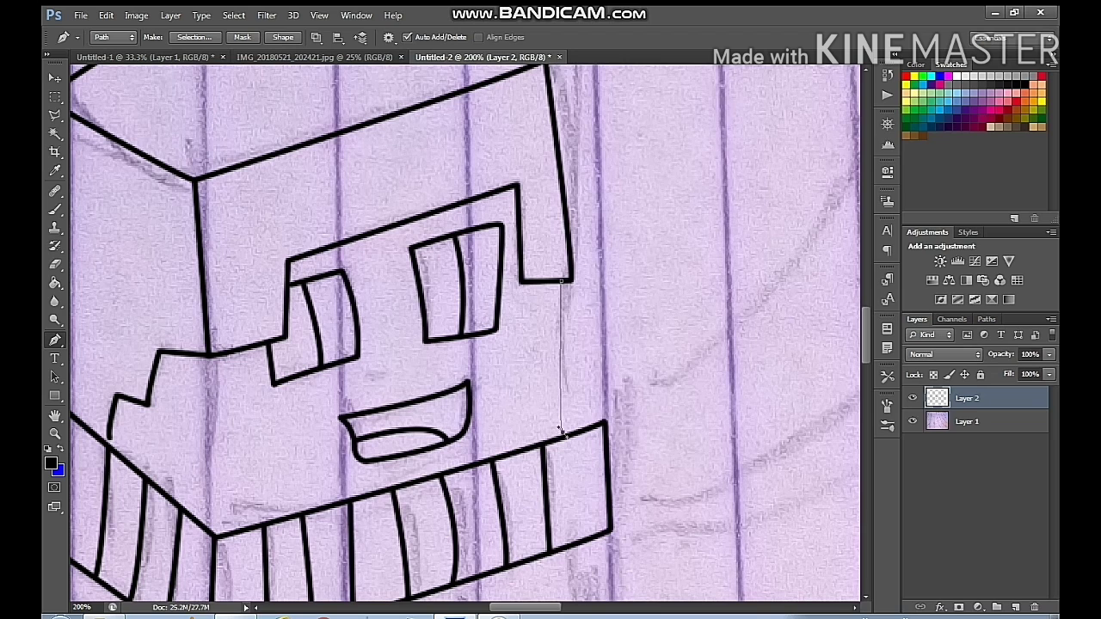
{"action": "right_click", "coordinate": [588, 341]}
{"action": "left_click", "coordinate": [653, 105]}
{"action": "left_click", "coordinate": [646, 216]}
{"action": "right_click", "coordinate": [647, 217]}
{"action": "left_click", "coordinate": [679, 245]}
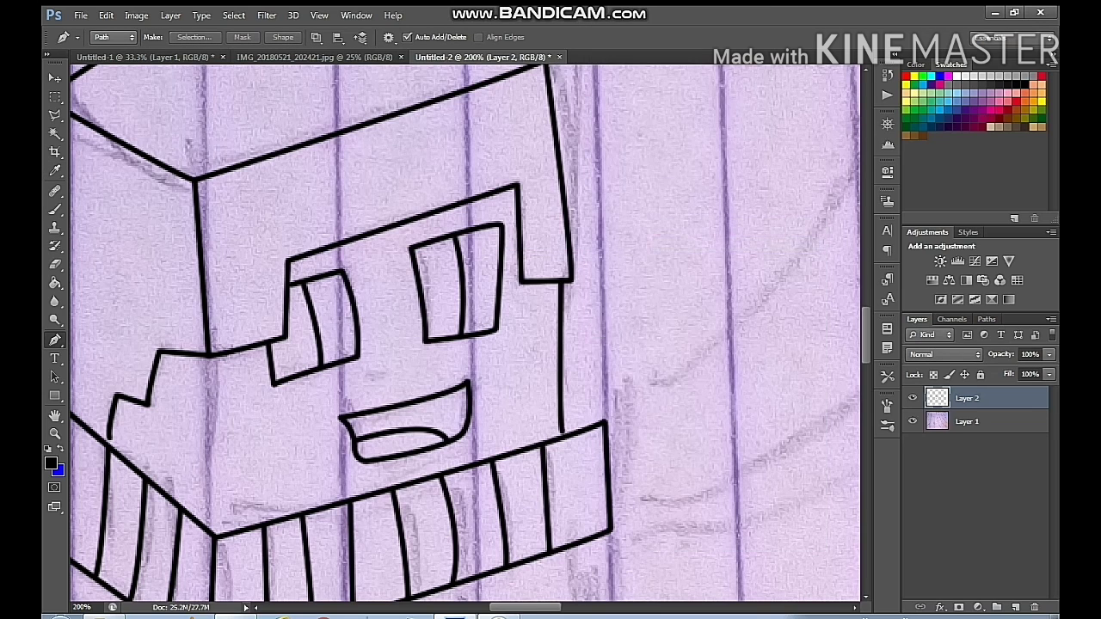
Ink a short line from the face's right edge to the band's upper right corner, and delete the path
{"action": "left_click", "coordinate": [562, 411]}
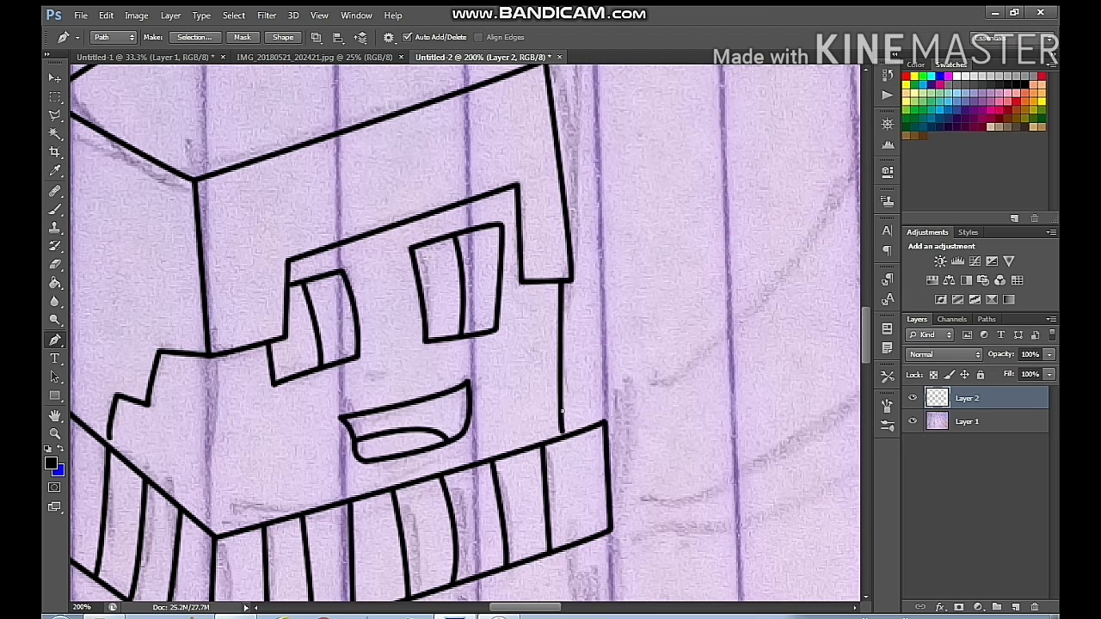
{"action": "right_click", "coordinate": [605, 425]}
{"action": "left_click", "coordinate": [656, 192]}
{"action": "left_click", "coordinate": [646, 216]}
{"action": "right_click", "coordinate": [642, 238]}
{"action": "left_click", "coordinate": [678, 263]}
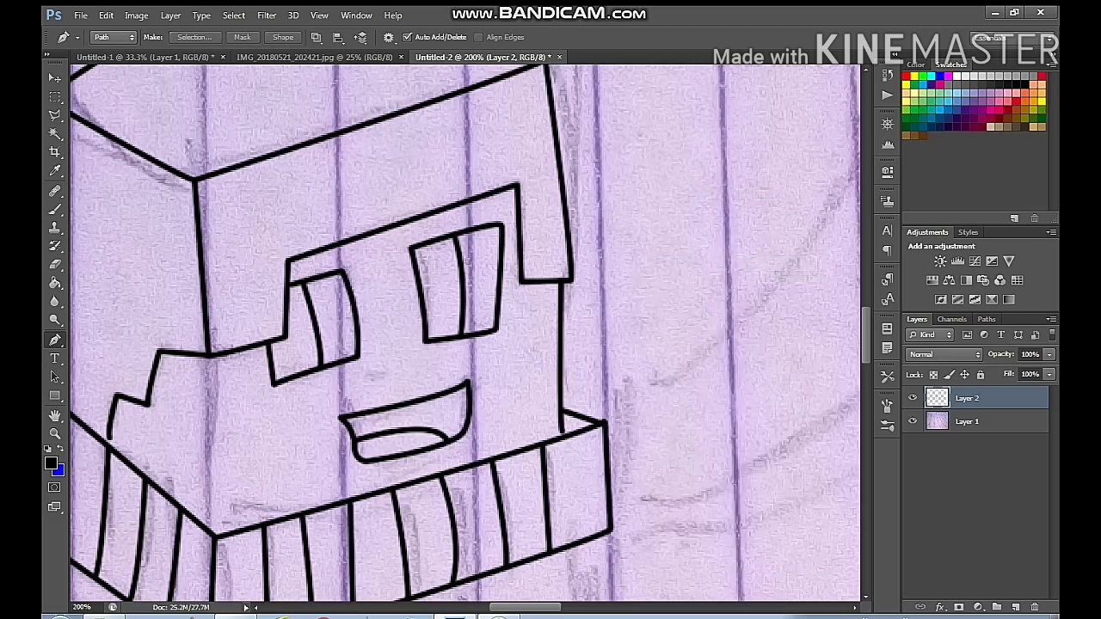
Ink a short line from the band's upper left corner to the head's left edge, and delete the path
{"action": "mouse_move", "coordinate": [678, 275]}
{"action": "left_mouse_down"}
{"action": "mouse_move", "coordinate": [778, 161]}
{"action": "mouse_move", "coordinate": [864, 188]}
{"action": "left_mouse_up"}
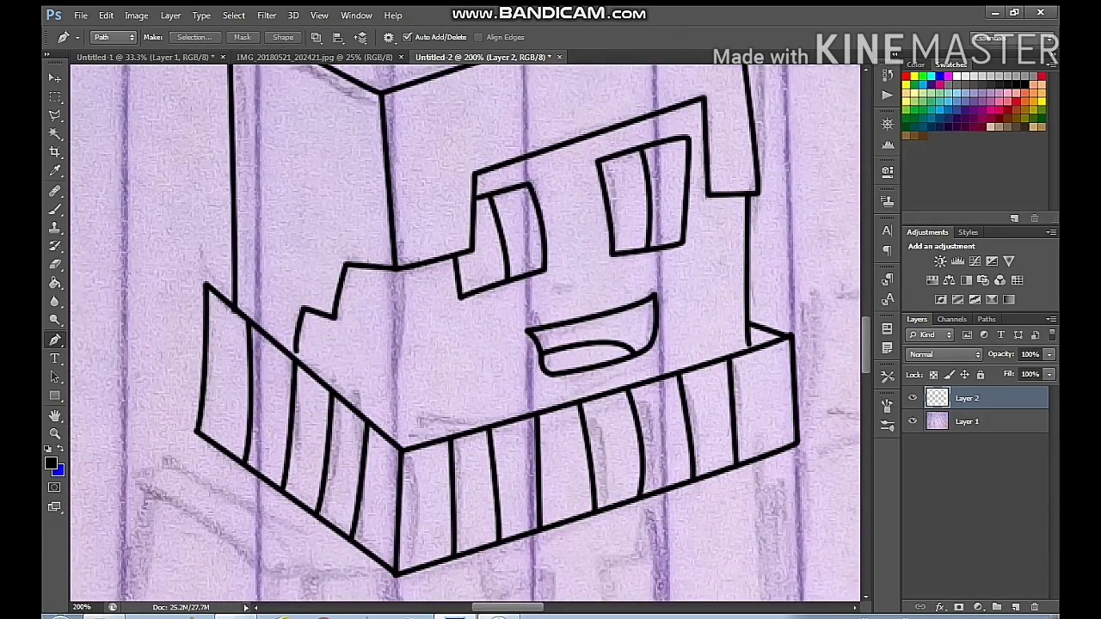
{"action": "left_click", "coordinate": [206, 284]}
{"action": "right_click", "coordinate": [242, 267]}
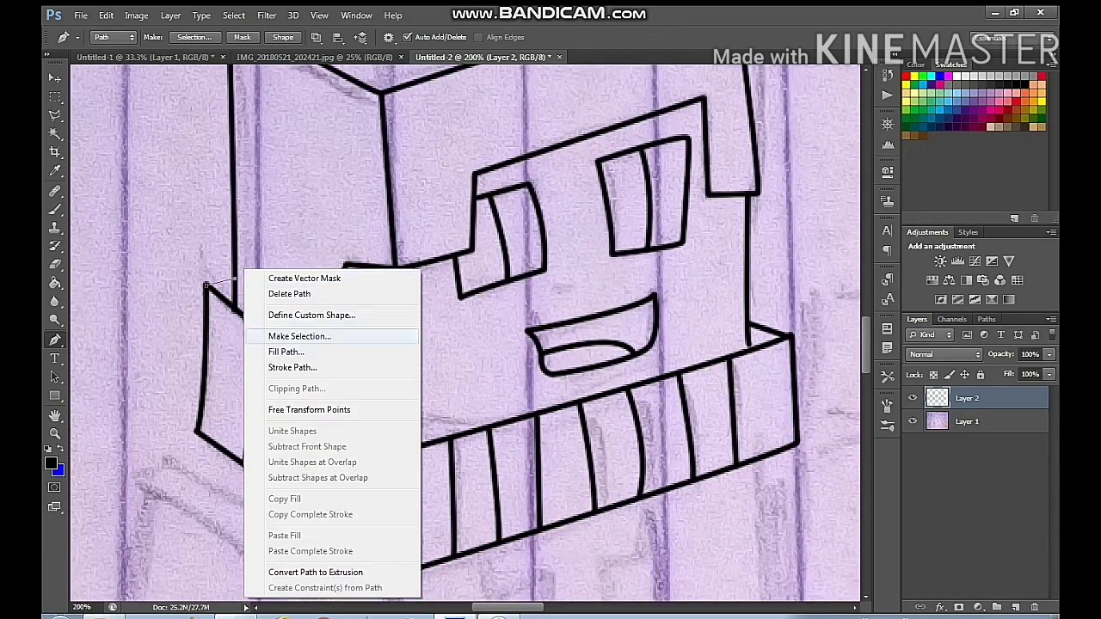
{"action": "left_click", "coordinate": [284, 364]}
{"action": "left_click", "coordinate": [646, 215]}
{"action": "right_click", "coordinate": [391, 226]}
{"action": "left_click", "coordinate": [434, 248]}
Add a new layer above the inked drawing, and rename Layer 2 to "line art"
{"action": "left_click_drag", "start_coordinate": [434, 248], "coordinate": [263, 231]}
{"action": "mouse_move", "coordinate": [602, 301]}
{"action": "left_mouse_down"}
{"action": "mouse_move", "coordinate": [337, 363]}
{"action": "mouse_move", "coordinate": [322, 455]}
{"action": "mouse_move", "coordinate": [408, 330]}
{"action": "left_mouse_up"}
{"action": "left_click", "coordinate": [427, 314]}
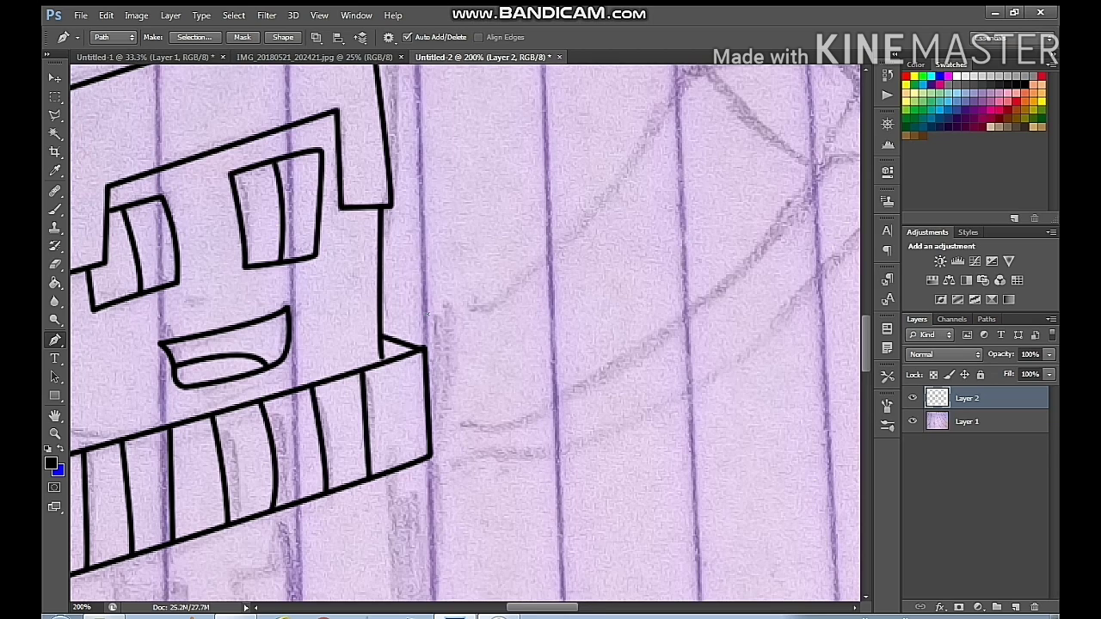
{"action": "left_click", "coordinate": [1016, 607]}
{"action": "left_click", "coordinate": [980, 422]}
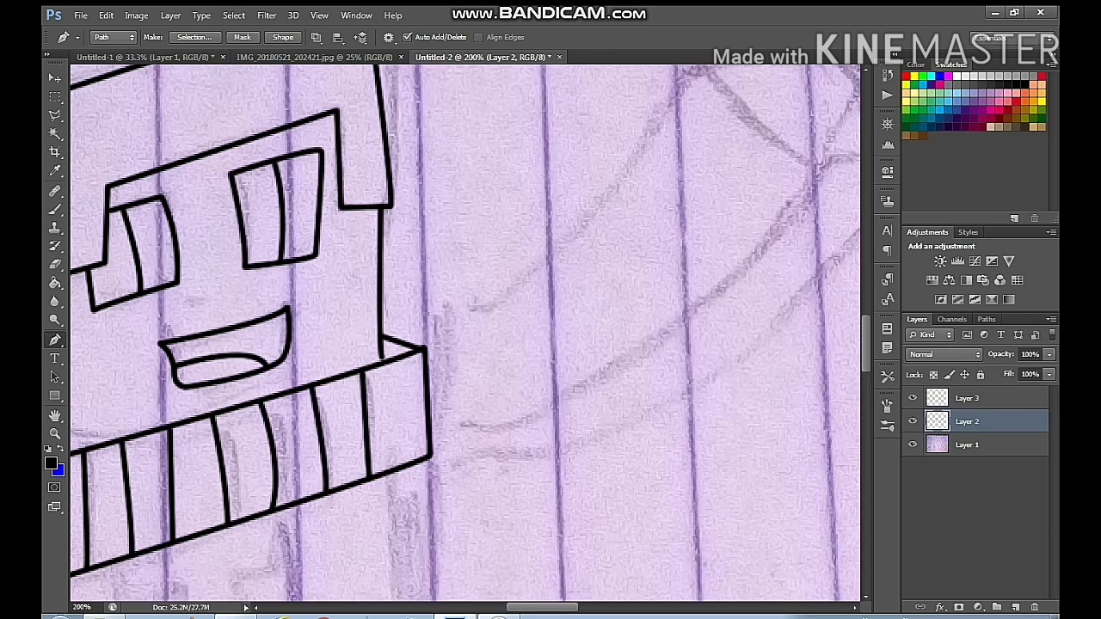
{"action": "double_click", "coordinate": [967, 422]}
{"action": "key", "text": "Return"}
Rename the new layer "left aarm" and move it below the line art layer
{"action": "double_click", "coordinate": [967, 399]}
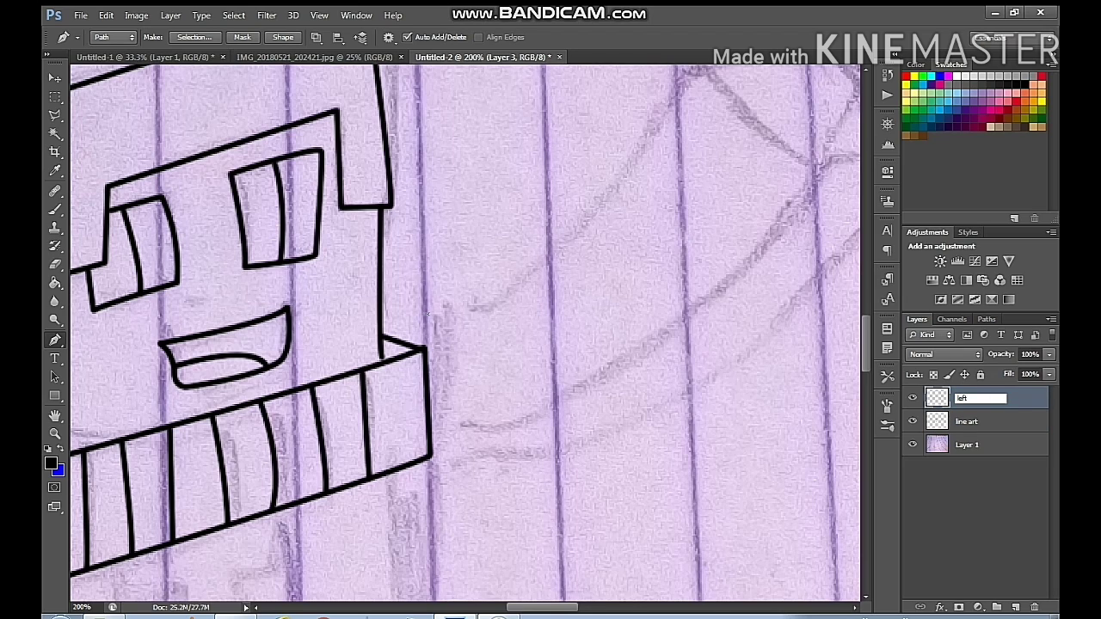
{"action": "type", "text": "left aarm"}
{"action": "key", "text": "Return"}
{"action": "key", "text": "ctrl+bracketleft"}
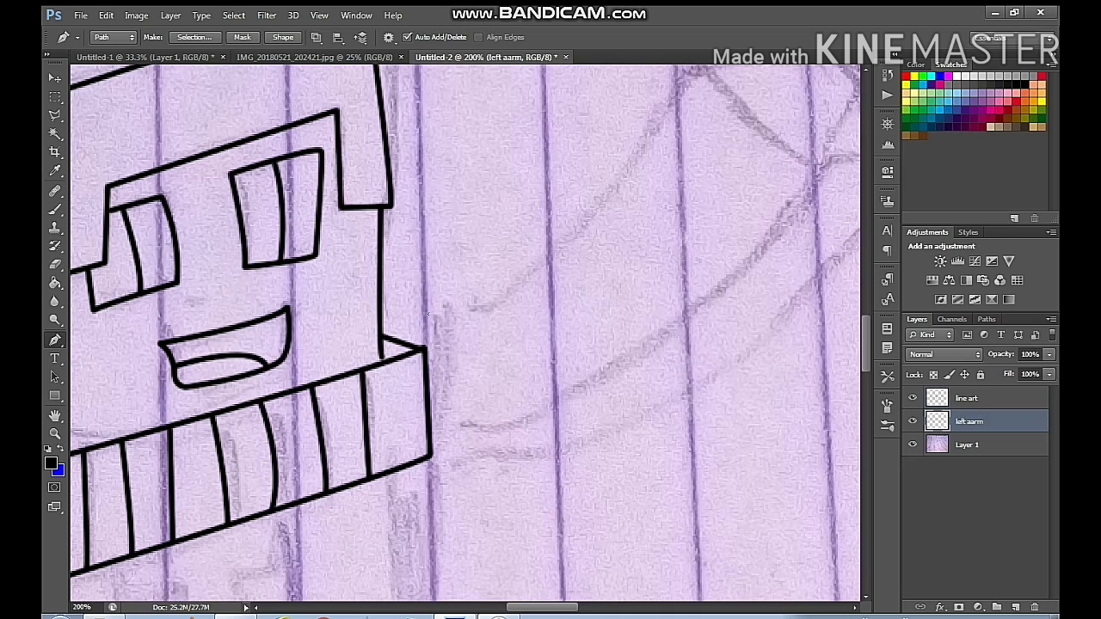
Ink the bent shoulder line over the band's right end on the "left aarm" layer, and delete the path
{"action": "left_click", "coordinate": [408, 418]}
{"action": "right_click", "coordinate": [476, 90]}
{"action": "left_click", "coordinate": [568, 187]}
{"action": "left_click", "coordinate": [643, 216]}
{"action": "right_click", "coordinate": [514, 261]}
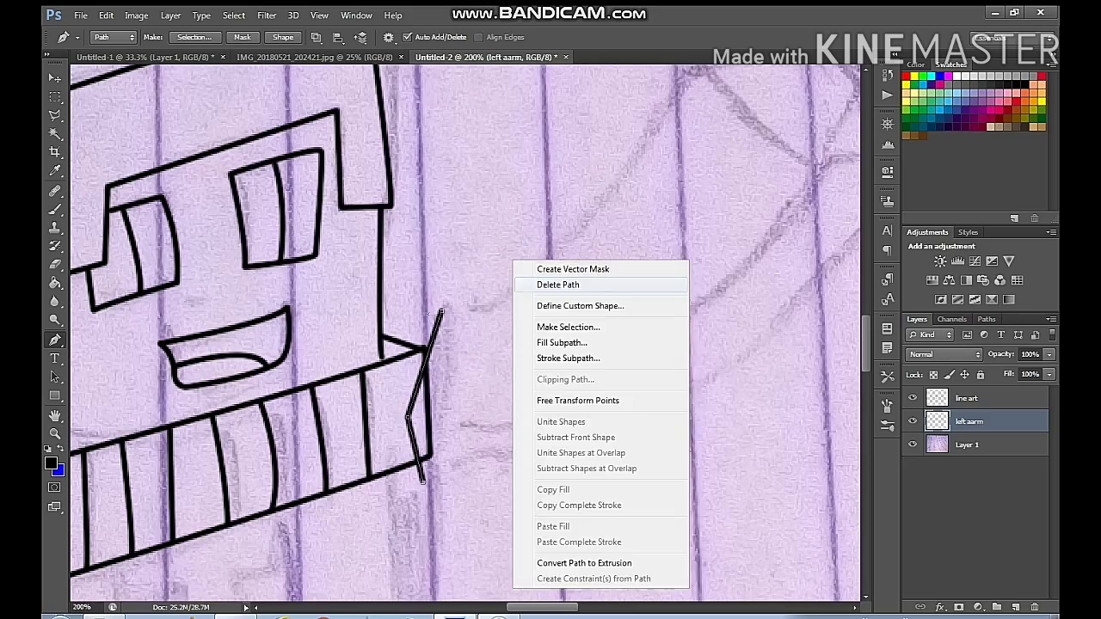
{"action": "left_click", "coordinate": [558, 285]}
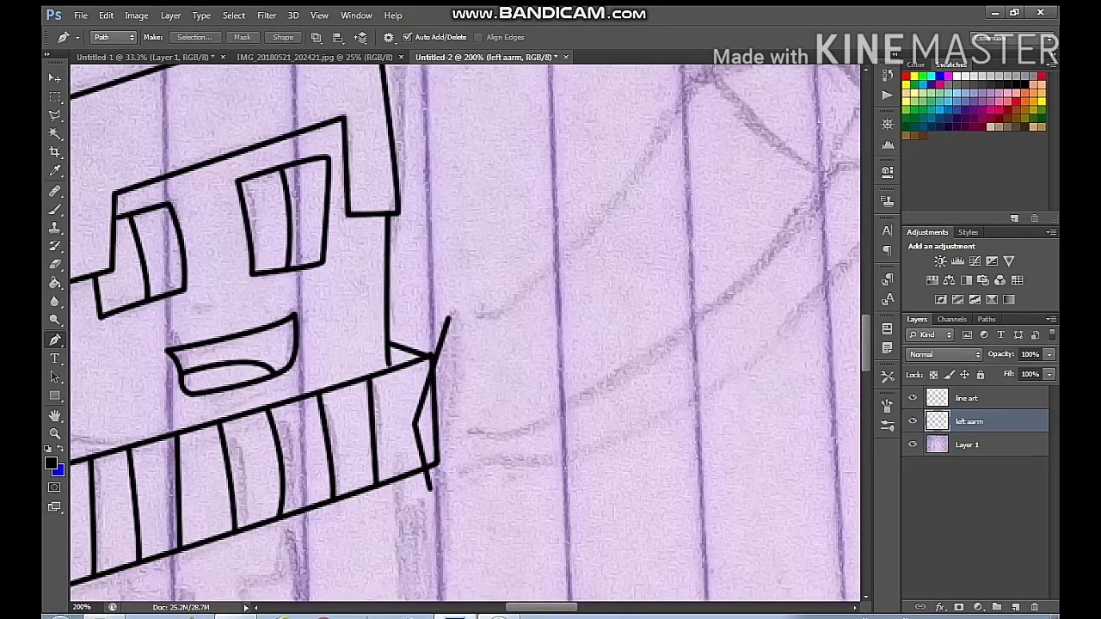
Ink the raised arm's curved middle edge from the shoulder line's bend to the hand end, and delete the path
{"action": "left_click", "coordinate": [413, 424]}
{"action": "left_click_drag", "start_coordinate": [513, 428], "coordinate": [569, 409]}
{"action": "left_click_drag", "start_coordinate": [568, 410], "coordinate": [440, 442]}
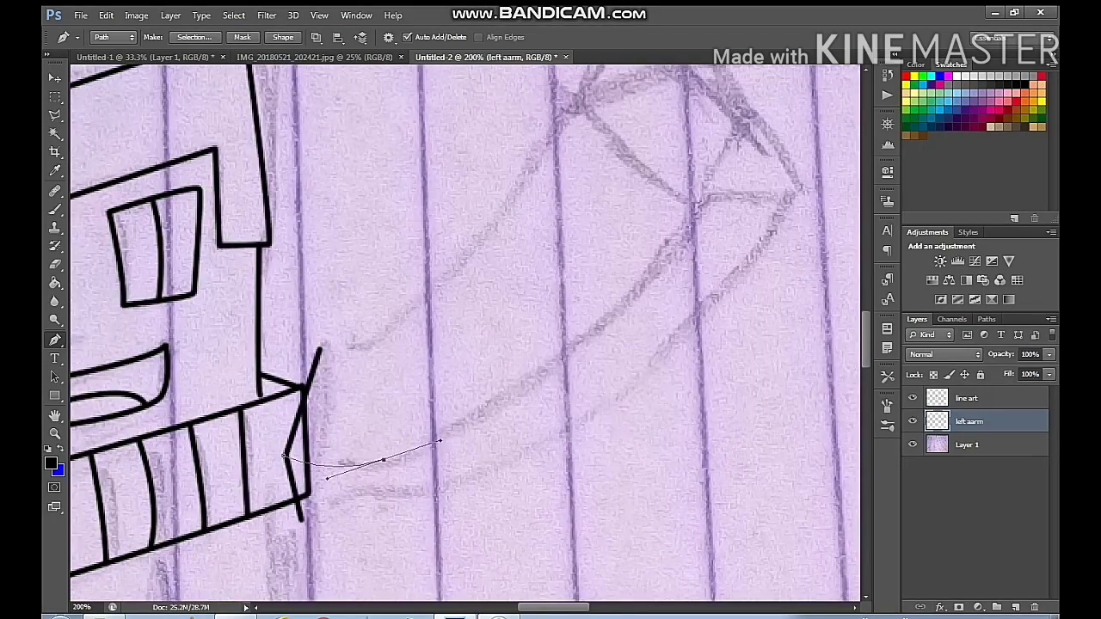
{"action": "left_click_drag", "start_coordinate": [517, 392], "coordinate": [535, 374]}
{"action": "left_click_drag", "start_coordinate": [686, 209], "coordinate": [703, 140]}
{"action": "right_click", "coordinate": [484, 269]}
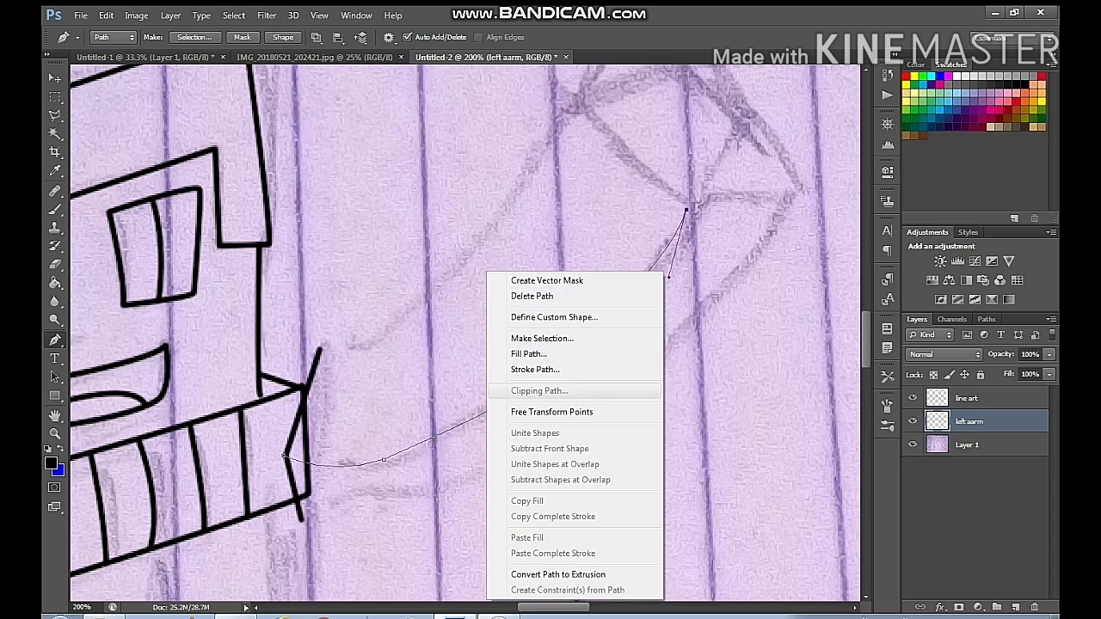
{"action": "left_click", "coordinate": [527, 366]}
{"action": "left_click", "coordinate": [645, 214]}
{"action": "right_click", "coordinate": [567, 250]}
{"action": "left_click", "coordinate": [611, 273]}
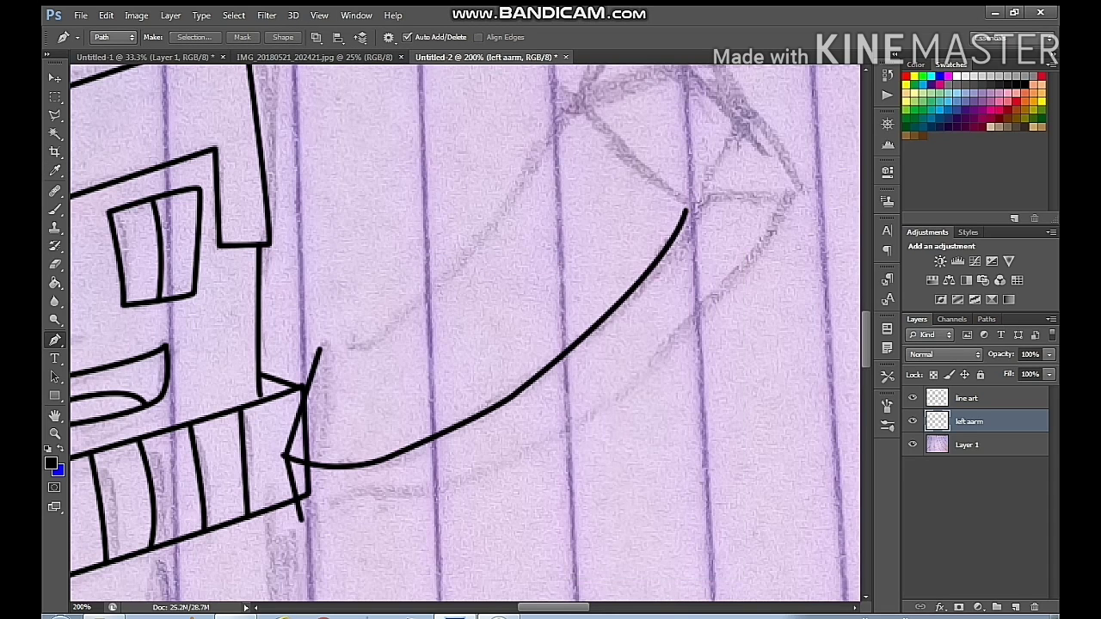
Erase the parts of the arm lines that overlap the inside of the band's right end
{"action": "key", "text": "ctrl+plus"}
{"action": "left_click_drag", "start_coordinate": [258, 507], "coordinate": [645, 189]}
{"action": "key", "text": "e"}
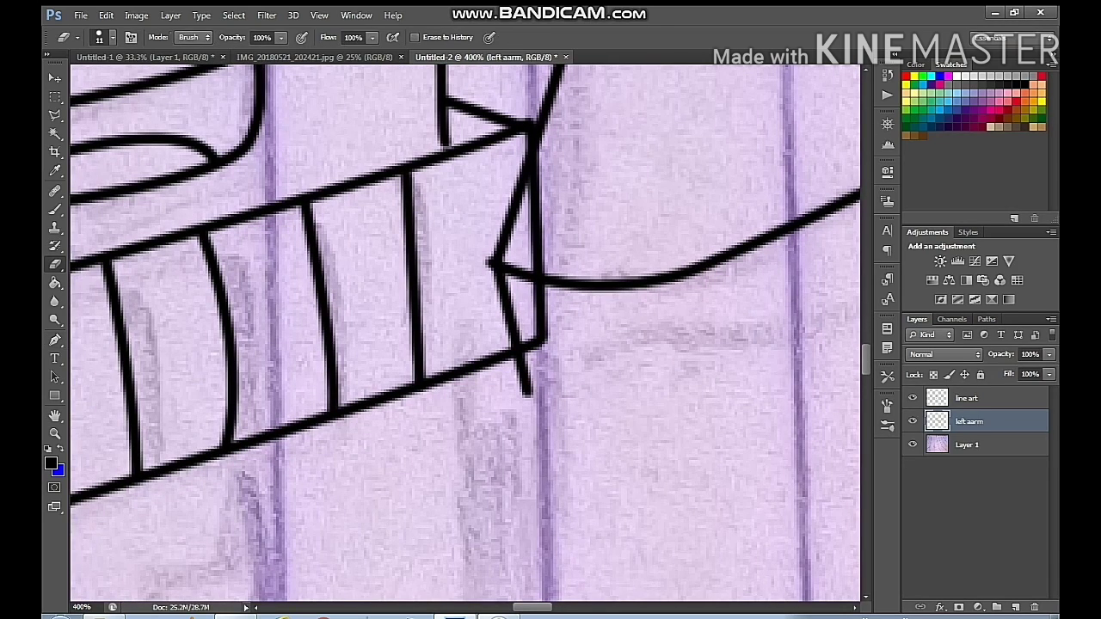
{"action": "left_click_drag", "start_coordinate": [494, 284], "coordinate": [520, 177]}
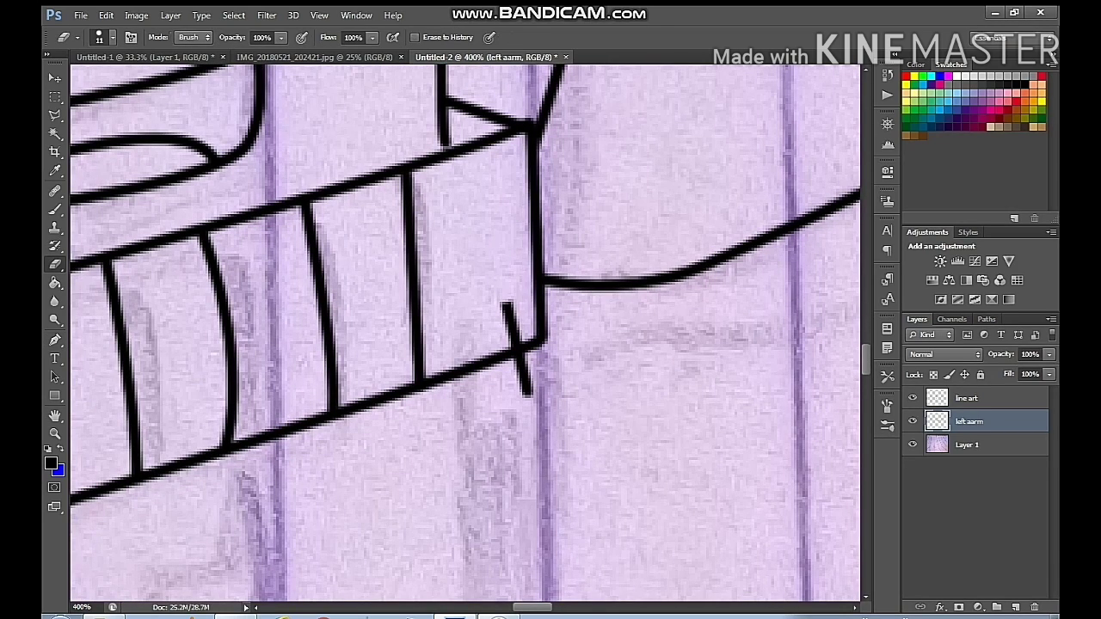
{"action": "left_click_drag", "start_coordinate": [505, 304], "coordinate": [512, 325]}
{"action": "left_click_drag", "start_coordinate": [645, 258], "coordinate": [370, 413]}
Ink the raised arm's curved upper edge from the top of the shoulder line to the hand end
{"action": "key", "text": "ctrl+minus"}
{"action": "key", "text": "ctrl+minus"}
{"action": "key", "text": "ctrl+minus"}
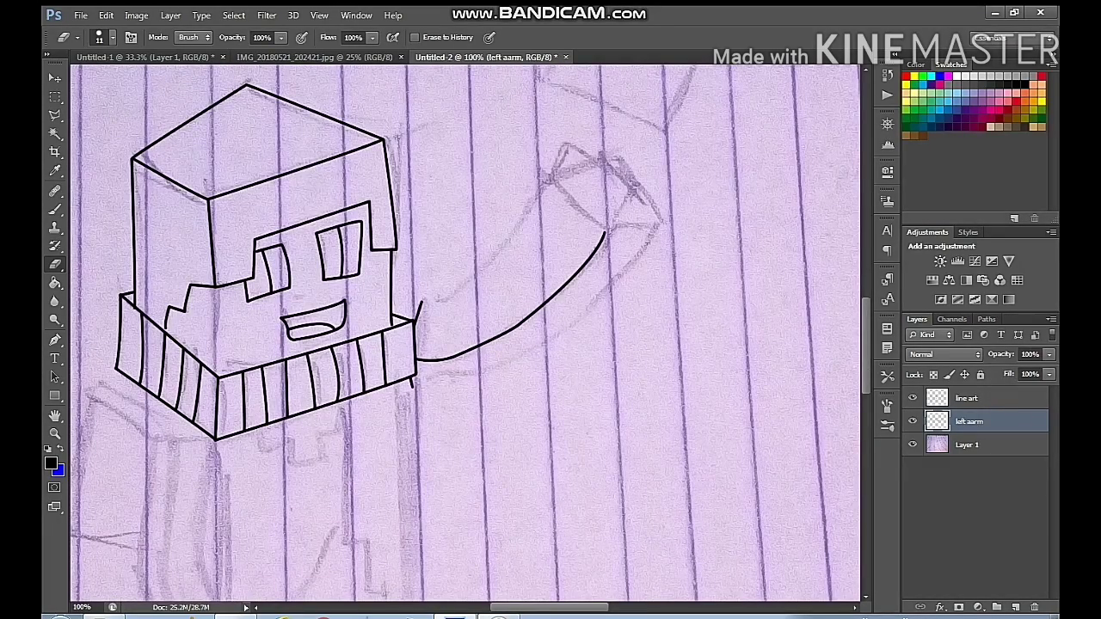
{"action": "left_click_drag", "start_coordinate": [516, 275], "coordinate": [474, 345]}
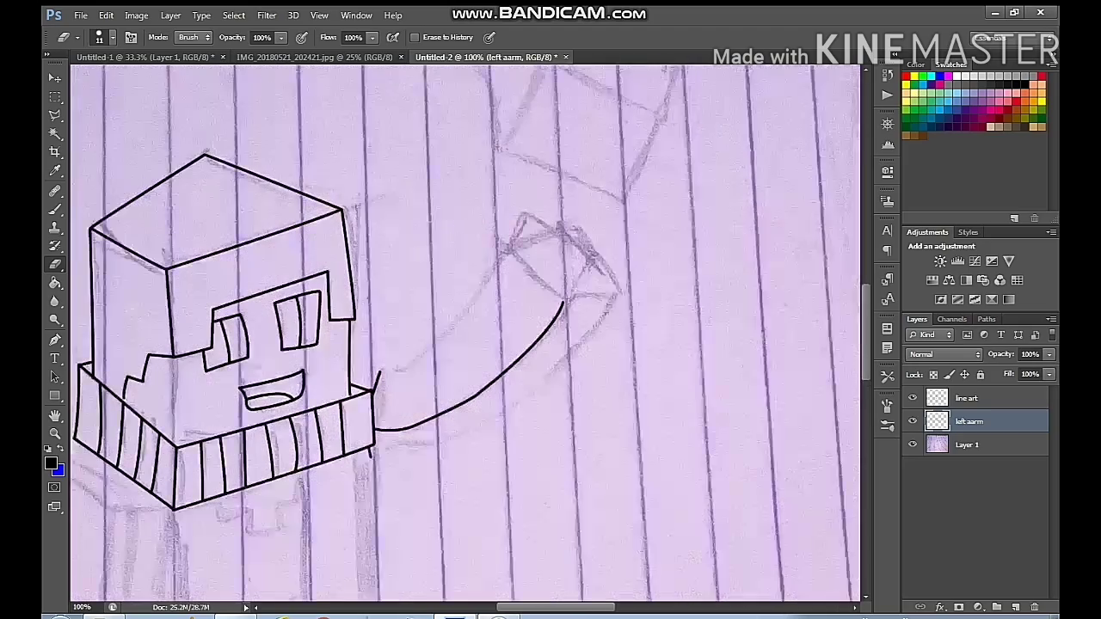
{"action": "key", "text": "ctrl+plus"}
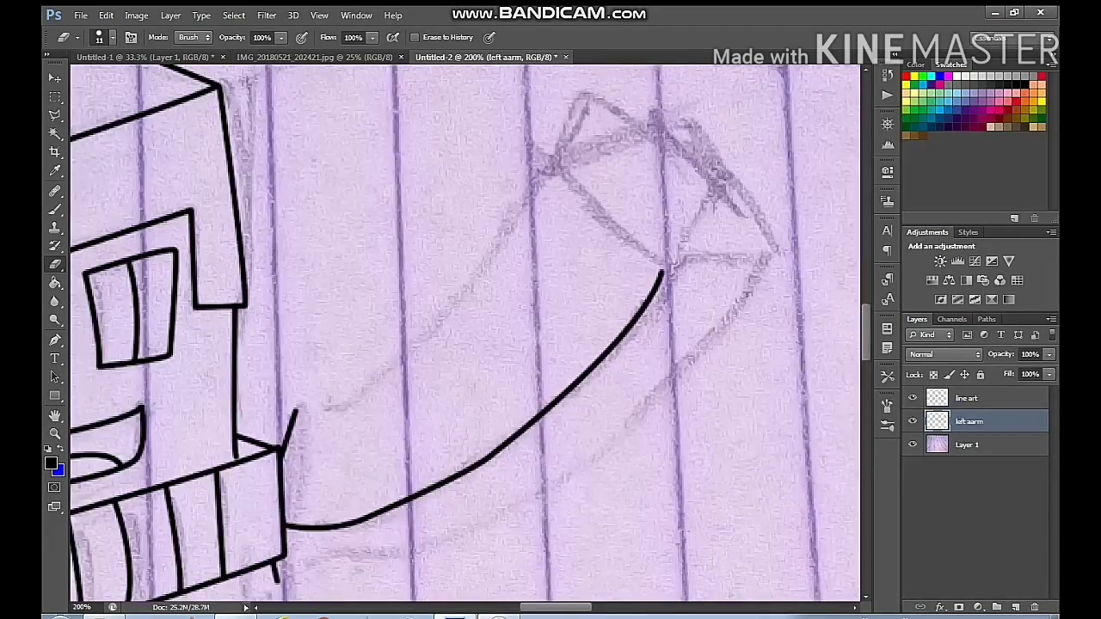
{"action": "key", "text": "p"}
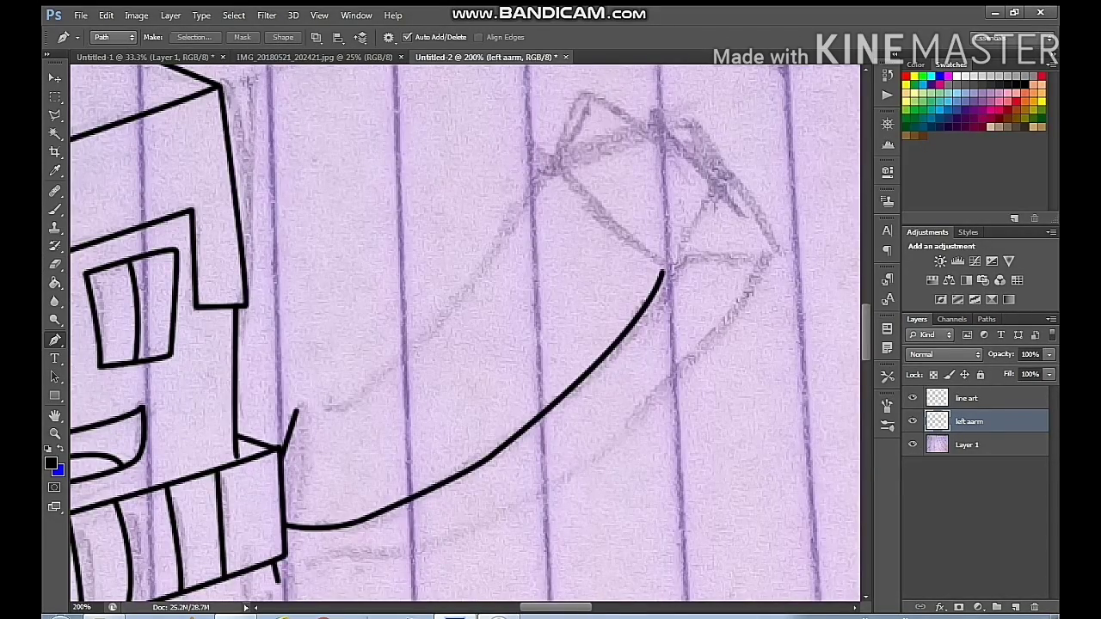
{"action": "left_click", "coordinate": [296, 411]}
{"action": "mouse_move", "coordinate": [375, 390]}
{"action": "left_mouse_down"}
{"action": "mouse_move", "coordinate": [419, 363]}
{"action": "mouse_move", "coordinate": [453, 310]}
{"action": "left_mouse_up"}
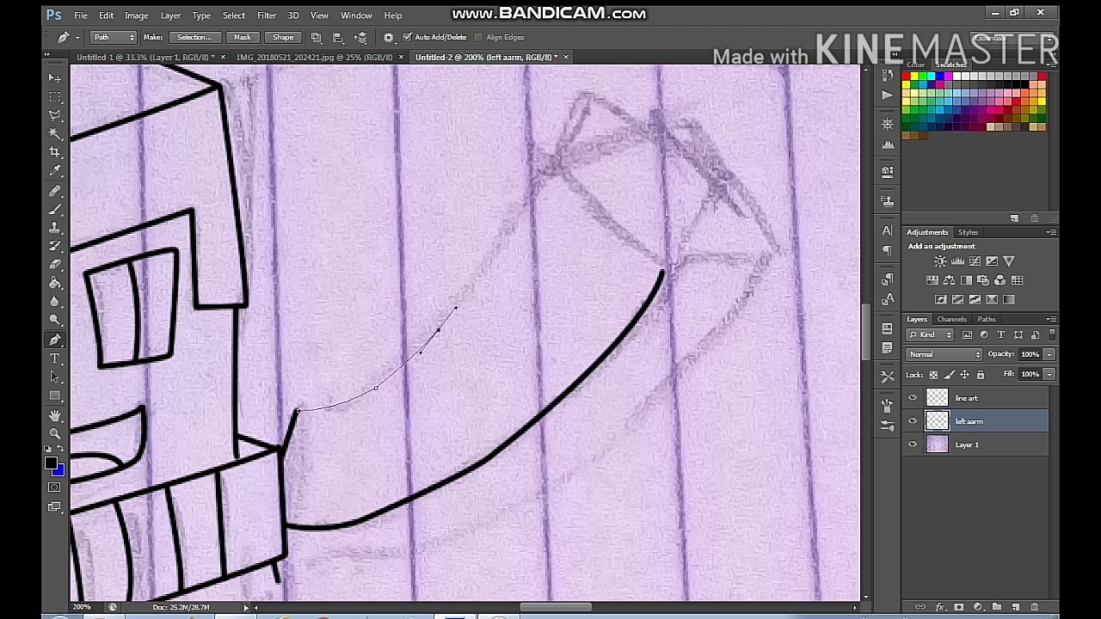
{"action": "scroll", "coordinate": [508, 190], "scroll_direction": "up", "scroll_amount": 2}
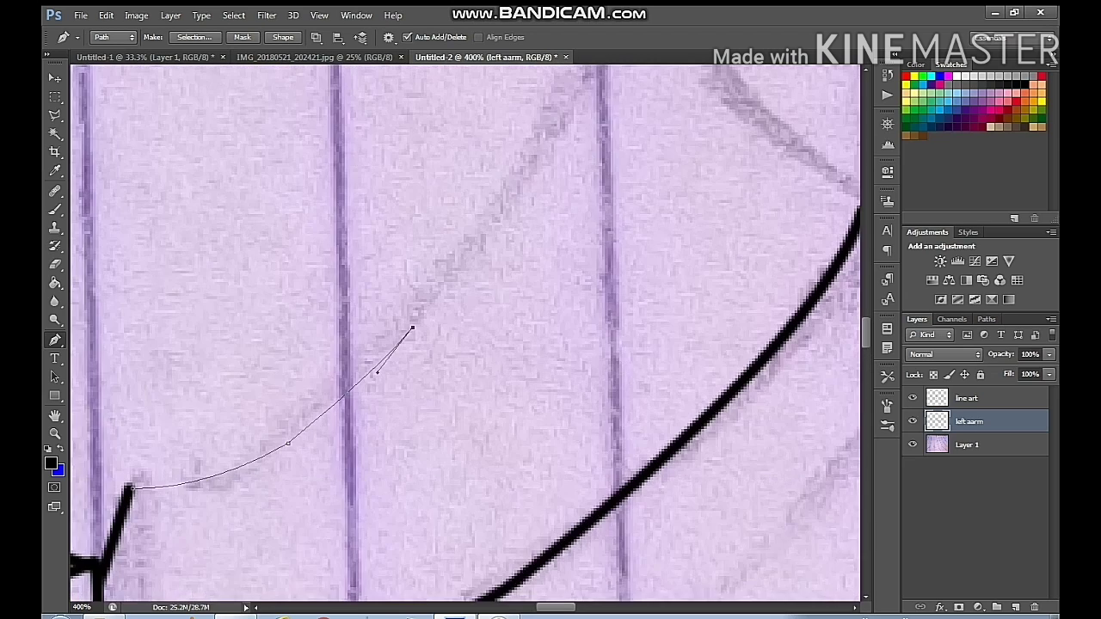
{"action": "left_click_drag", "start_coordinate": [592, 138], "coordinate": [609, 114]}
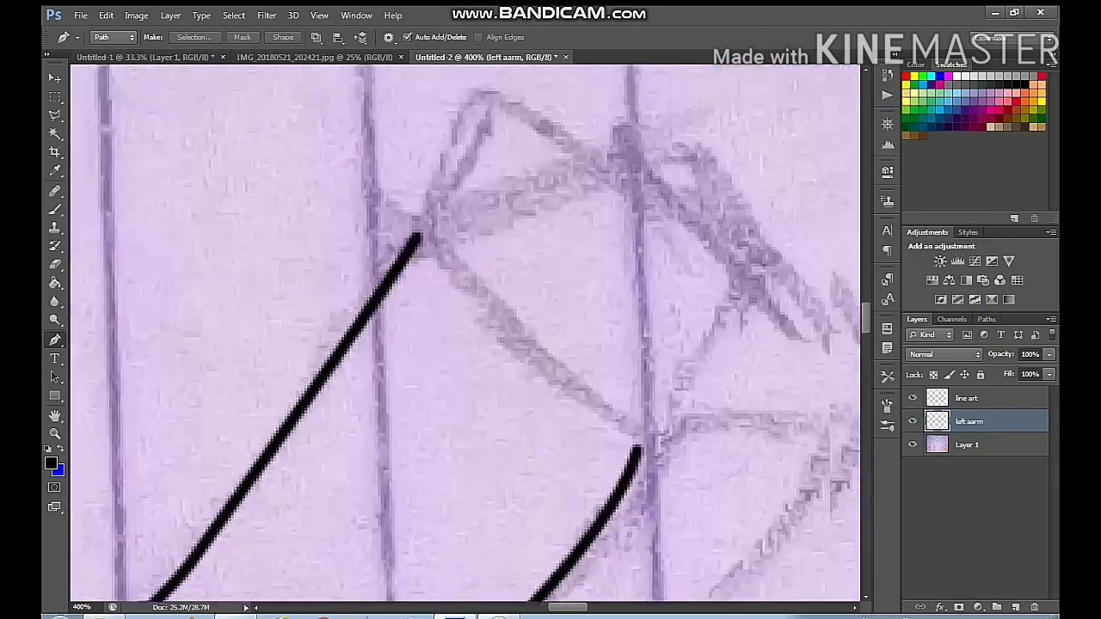
Trace the four-sided end face of the raised arm as a closed path with curved sides
{"action": "left_click_drag", "start_coordinate": [516, 284], "coordinate": [466, 308]}
{"action": "left_click", "coordinate": [368, 262]}
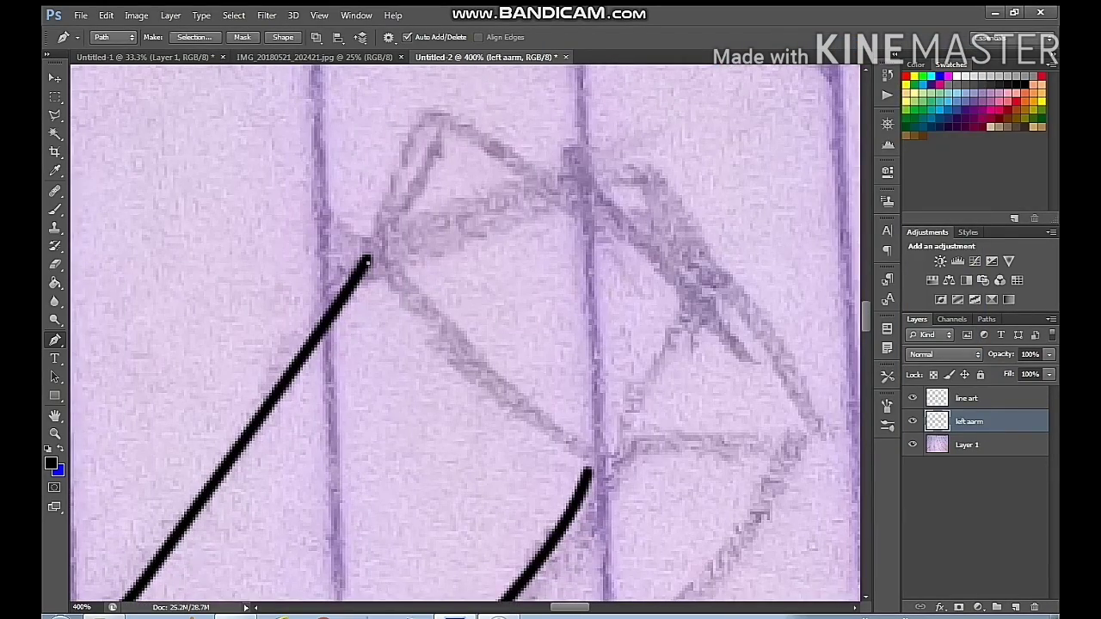
{"action": "left_click_drag", "start_coordinate": [651, 189], "coordinate": [753, 222]}
{"action": "left_click", "coordinate": [651, 189], "text": "alt"}
{"action": "left_click_drag", "start_coordinate": [651, 189], "coordinate": [431, 135]}
{"action": "left_click_drag", "start_coordinate": [589, 375], "coordinate": [629, 502]}
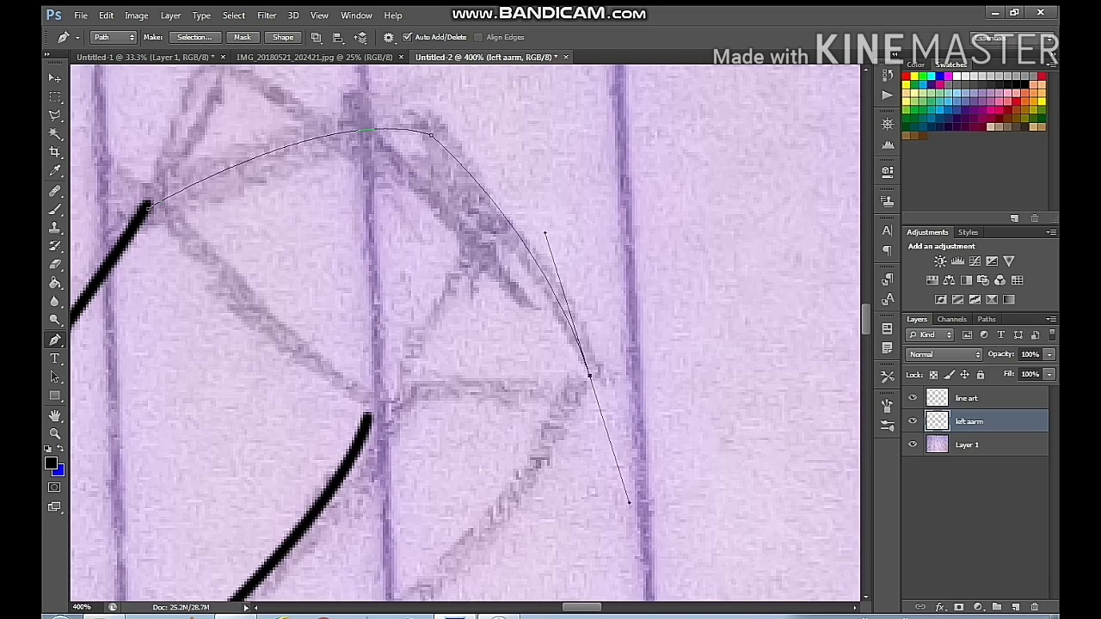
{"action": "left_click", "coordinate": [589, 375], "text": "alt"}
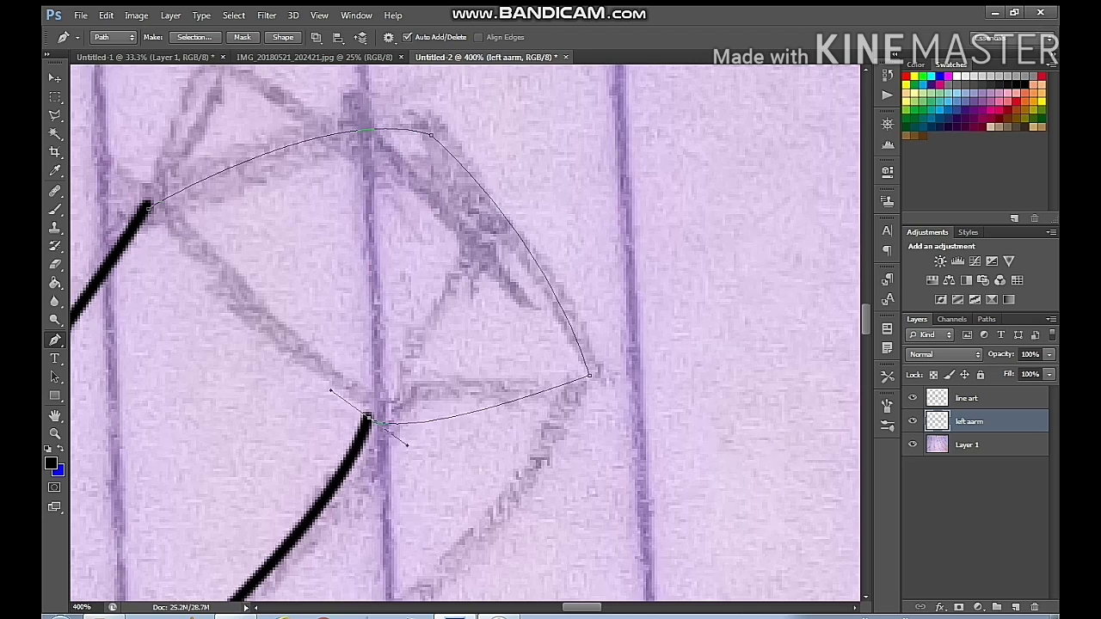
{"action": "left_click_drag", "start_coordinate": [368, 417], "coordinate": [191, 414]}
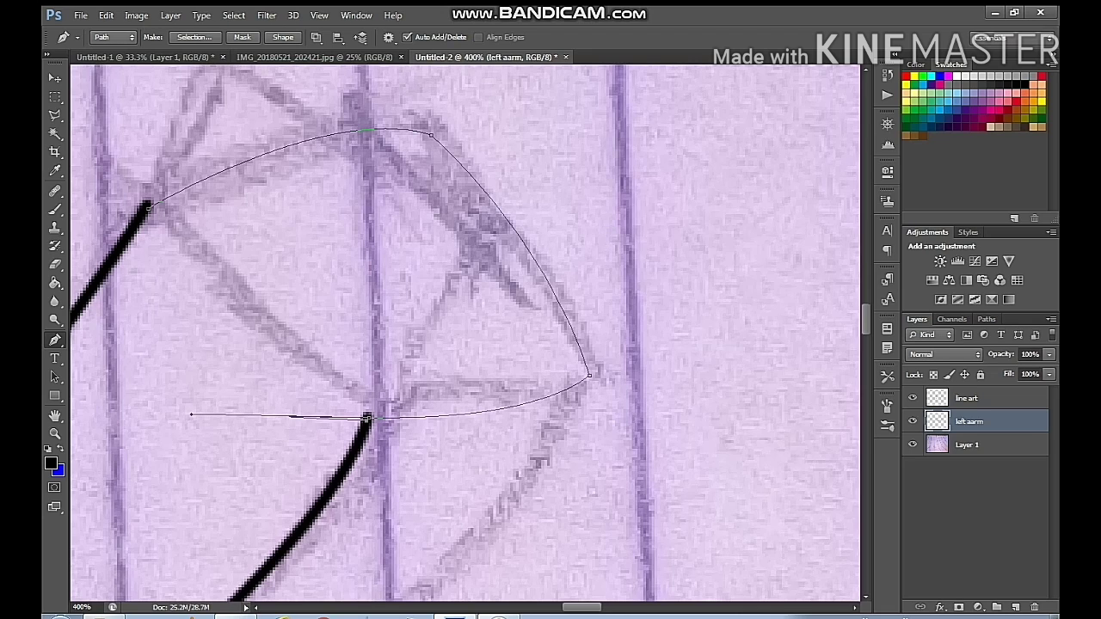
{"action": "left_click", "coordinate": [368, 417], "text": "alt"}
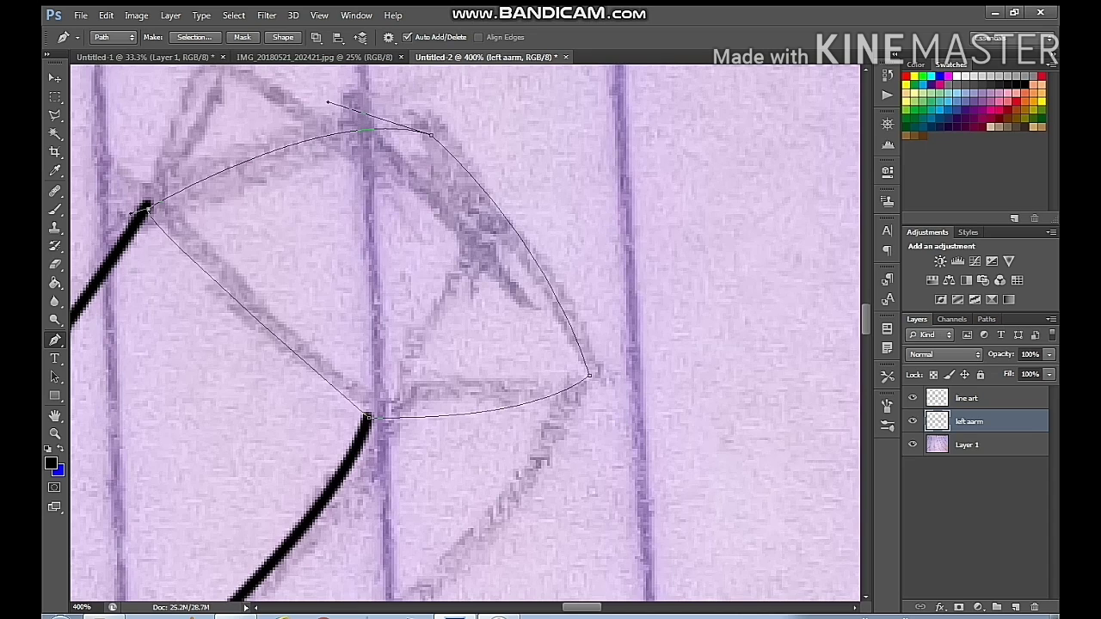
{"action": "left_click_drag", "start_coordinate": [148, 209], "coordinate": [168, 270]}
Stroke the arm's end-face path with the Brush, and delete the path
{"action": "right_click", "coordinate": [318, 239]}
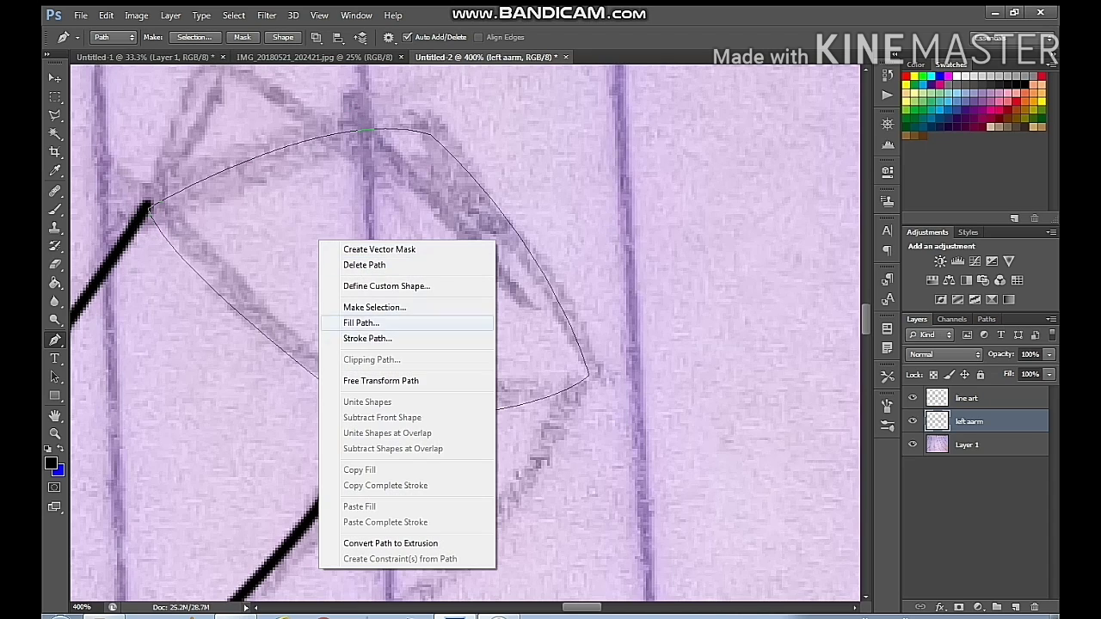
{"action": "left_click", "coordinate": [366, 339]}
{"action": "right_click", "coordinate": [397, 300]}
{"action": "left_click", "coordinate": [646, 216]}
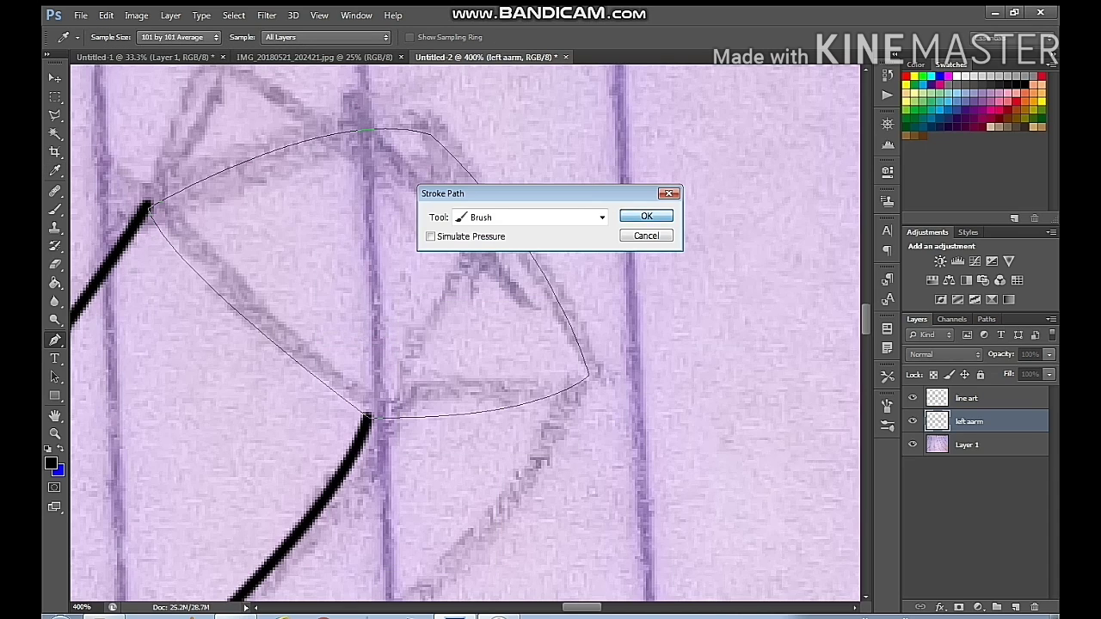
{"action": "left_click", "coordinate": [646, 216]}
{"action": "key", "text": "p"}
{"action": "right_click", "coordinate": [533, 247]}
{"action": "left_click", "coordinate": [578, 267]}
Trace the raised arm's lower edge from the shoulder line's bottom end to the end face's outer corner
{"action": "left_click_drag", "start_coordinate": [326, 551], "coordinate": [731, 86]}
{"action": "scroll", "coordinate": [464, 333], "scroll_direction": "left", "scroll_amount": 2}
{"action": "scroll", "coordinate": [464, 332], "scroll_direction": "up", "scroll_amount": 1}
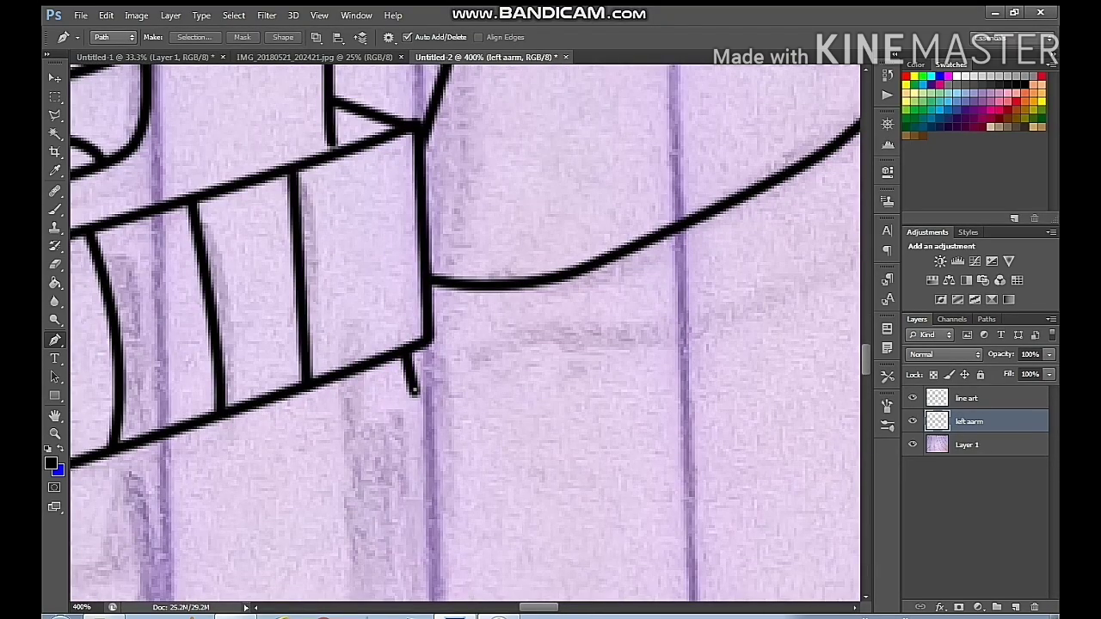
{"action": "left_click", "coordinate": [414, 390]}
{"action": "left_click_drag", "start_coordinate": [649, 338], "coordinate": [701, 315]}
{"action": "key", "text": "z"}
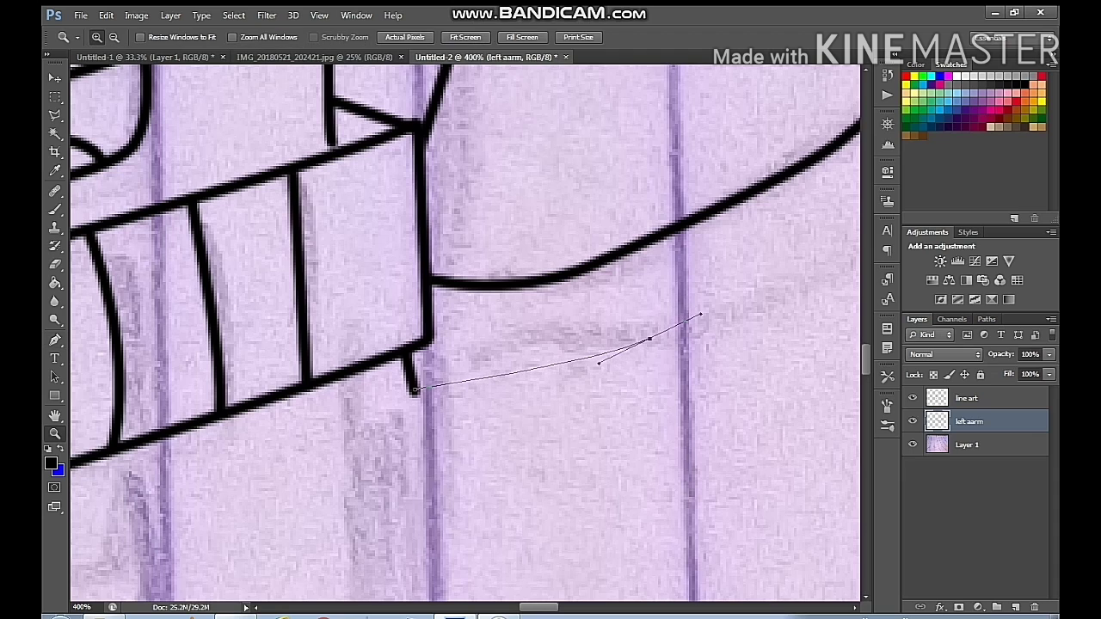
{"action": "key", "text": "p"}
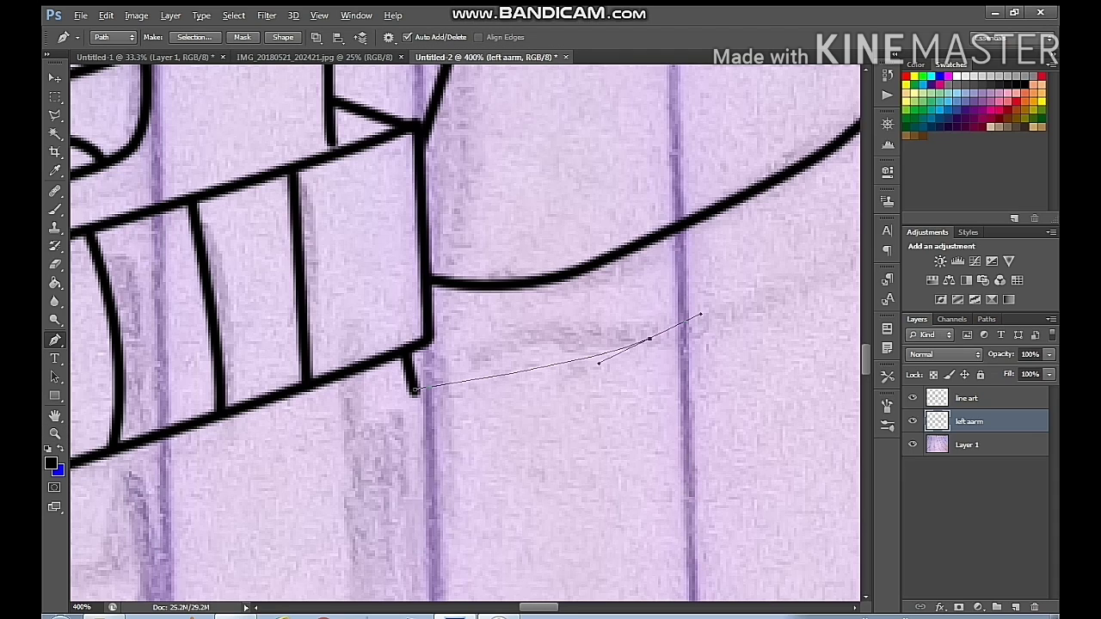
{"action": "left_click", "coordinate": [649, 338], "text": "alt"}
{"action": "left_click_drag", "start_coordinate": [650, 338], "coordinate": [407, 445]}
{"action": "left_click_drag", "start_coordinate": [586, 381], "coordinate": [360, 532]}
{"action": "left_click", "coordinate": [586, 381], "text": "alt"}
{"action": "left_click_drag", "start_coordinate": [745, 90], "coordinate": [793, 89]}
{"action": "scroll", "coordinate": [683, 333], "scroll_direction": "down", "scroll_amount": 5}
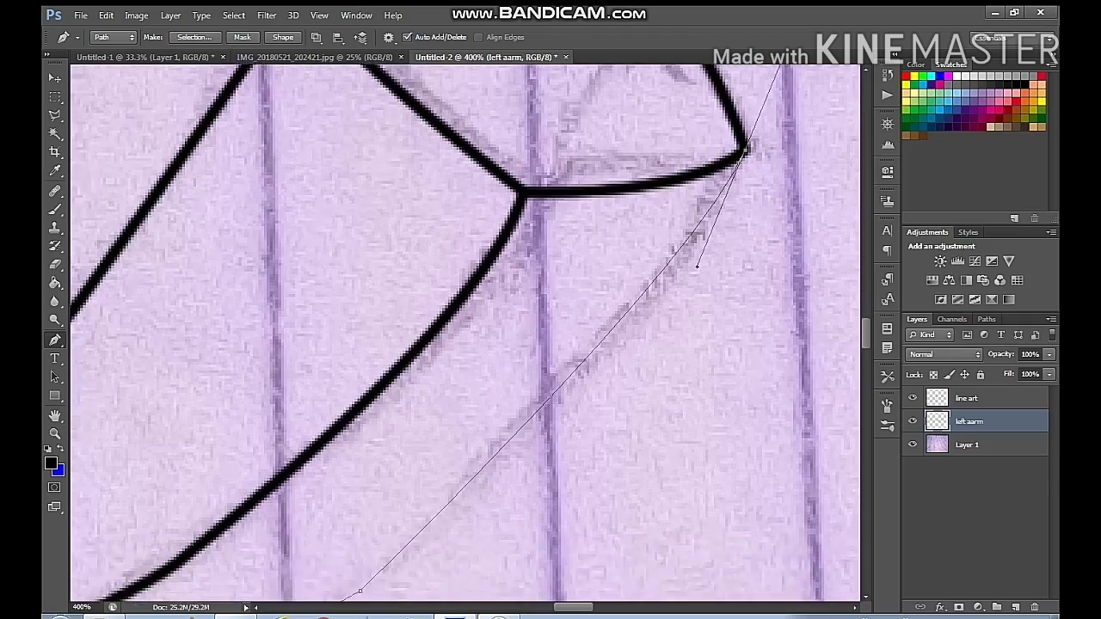
{"action": "scroll", "coordinate": [682, 334], "scroll_direction": "up", "scroll_amount": 2}
Stroke the arm's lower-edge path with the Brush, and delete the path
{"action": "right_click", "coordinate": [682, 333]}
{"action": "left_click", "coordinate": [731, 104]}
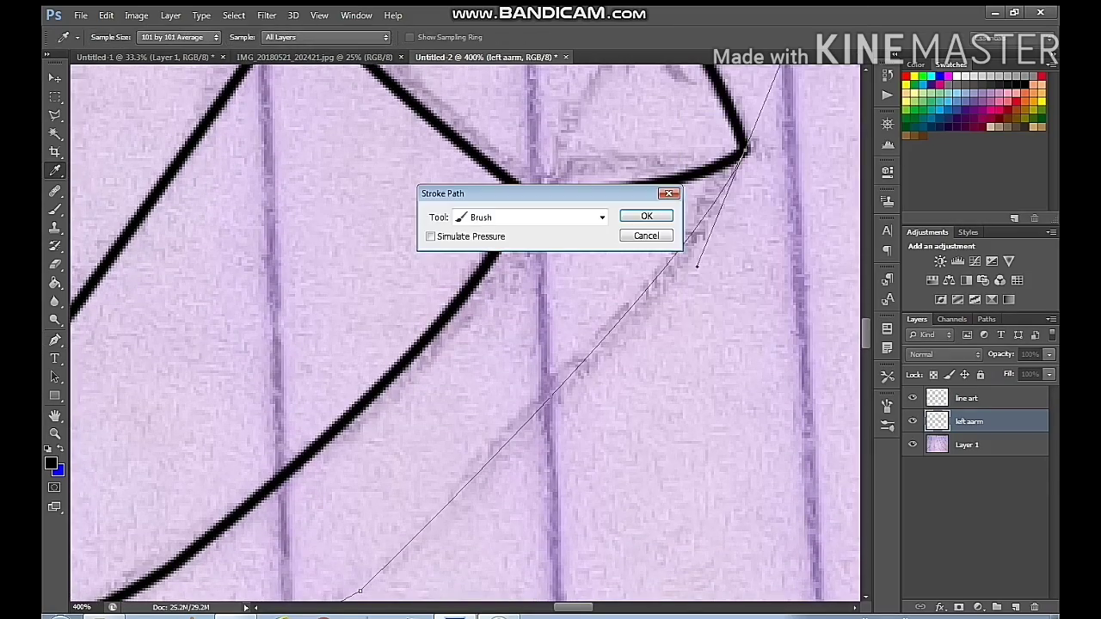
{"action": "left_click", "coordinate": [646, 216]}
{"action": "right_click", "coordinate": [577, 234]}
{"action": "left_click", "coordinate": [621, 259]}
Make the line art layer active for inking the torso below the band
{"action": "scroll", "coordinate": [621, 260], "scroll_direction": "down", "scroll_amount": 3}
{"action": "scroll", "coordinate": [620, 260], "scroll_direction": "left", "scroll_amount": 3}
{"action": "left_click_drag", "start_coordinate": [310, 370], "coordinate": [766, 174]}
{"action": "left_click", "coordinate": [967, 398]}
{"action": "left_click_drag", "start_coordinate": [688, 481], "coordinate": [828, 167]}
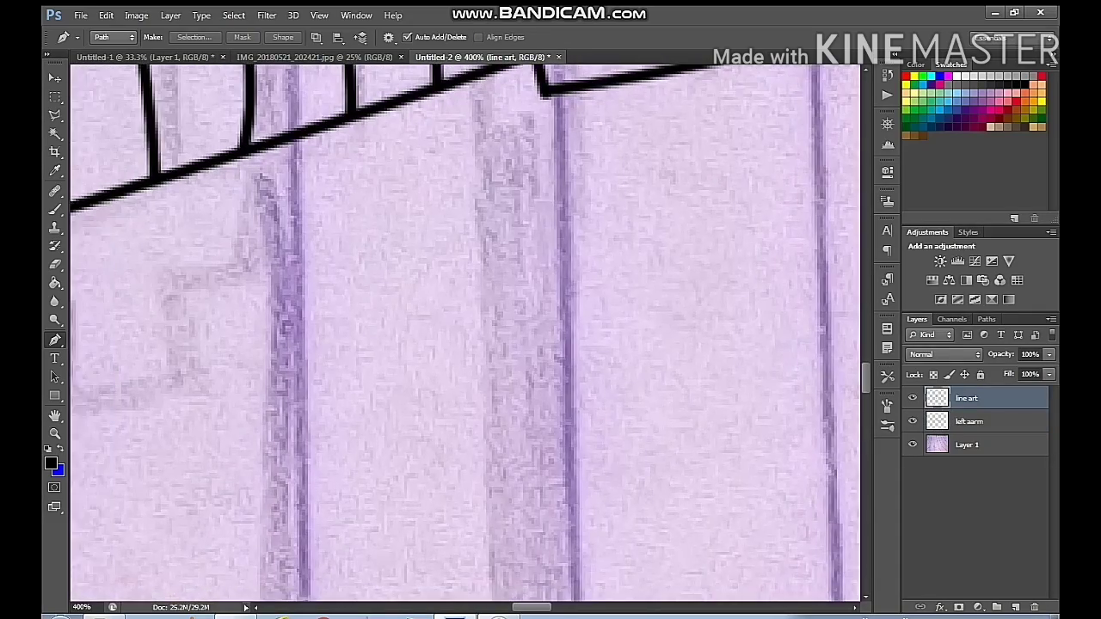
Trace the stepped patch hanging under the band's front face, starting and ending on the band's lower edge
{"action": "key", "text": "ctrl+minus"}
{"action": "key", "text": "ctrl+minus"}
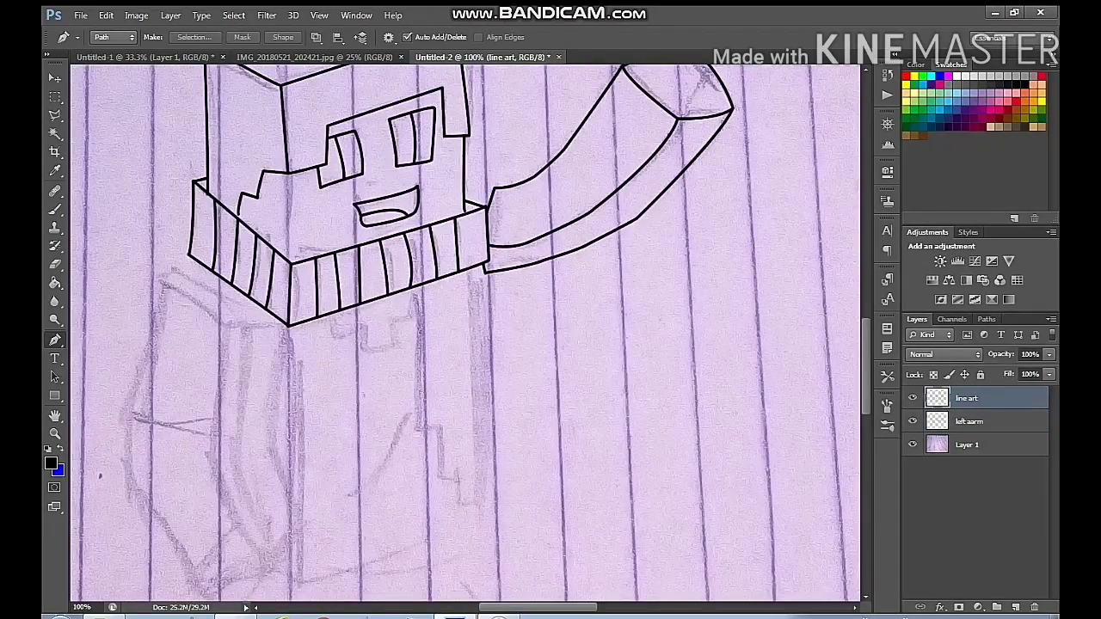
{"action": "key", "text": "ctrl+minus"}
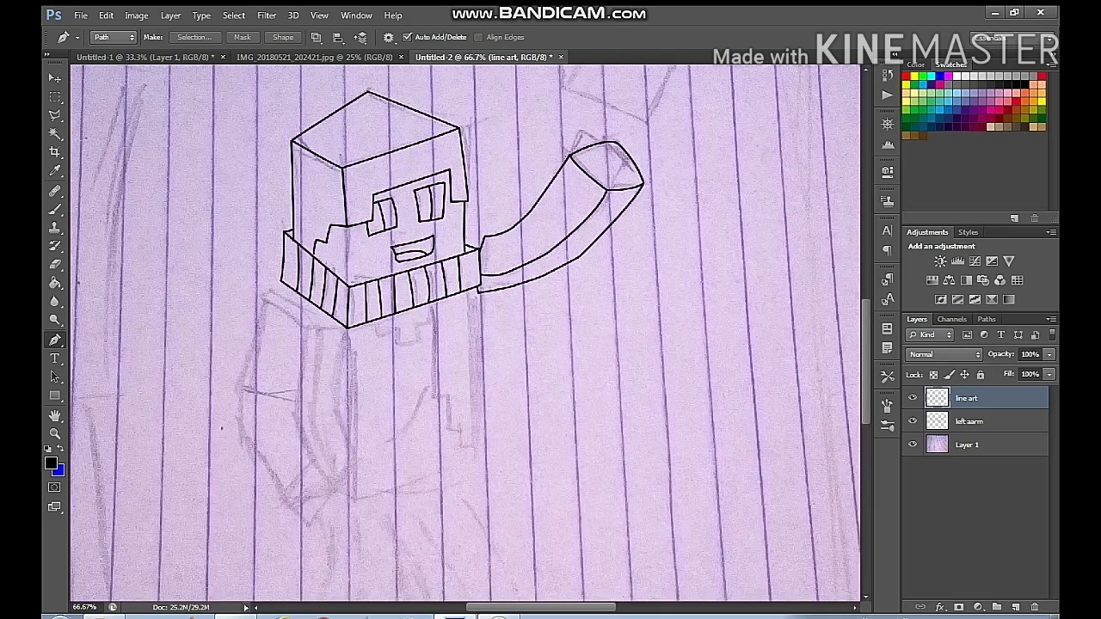
{"action": "key", "text": "ctrl+plus"}
{"action": "key", "text": "ctrl+plus"}
{"action": "key", "text": "ctrl+plus"}
{"action": "left_click_drag", "start_coordinate": [361, 344], "coordinate": [684, 324]}
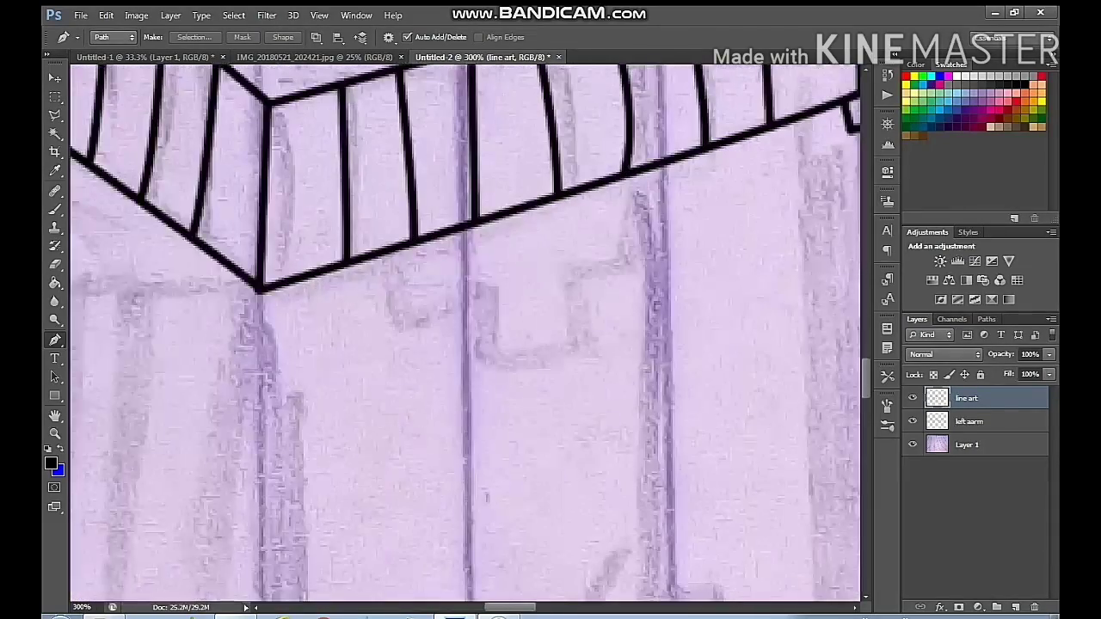
{"action": "left_click", "coordinate": [383, 254]}
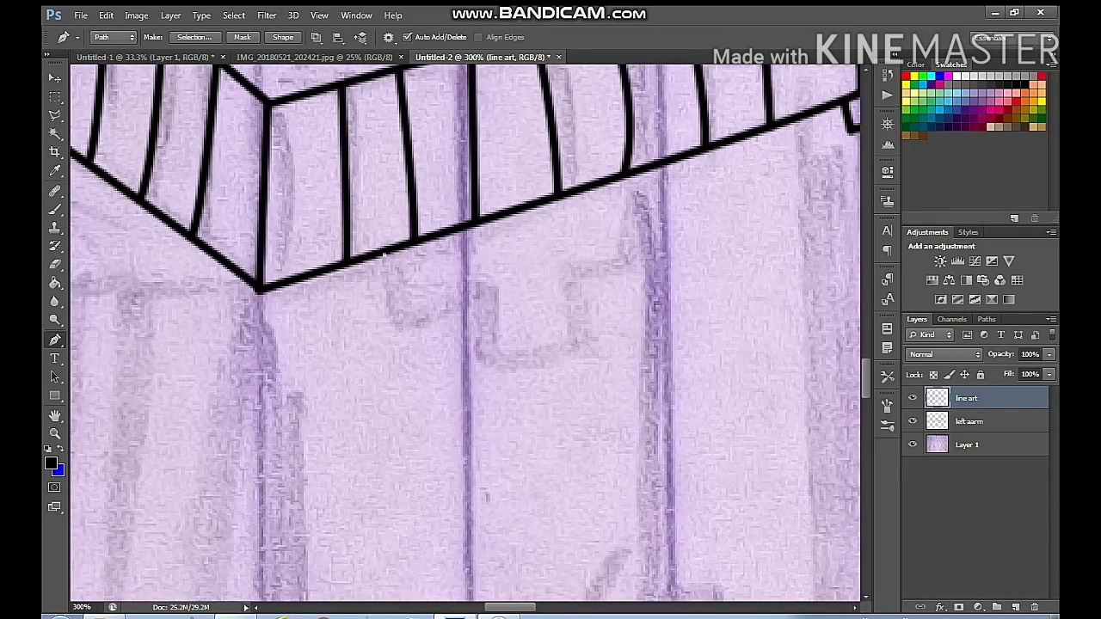
{"action": "left_click_drag", "start_coordinate": [481, 292], "coordinate": [492, 273]}
{"action": "left_click_drag", "start_coordinate": [488, 360], "coordinate": [490, 373]}
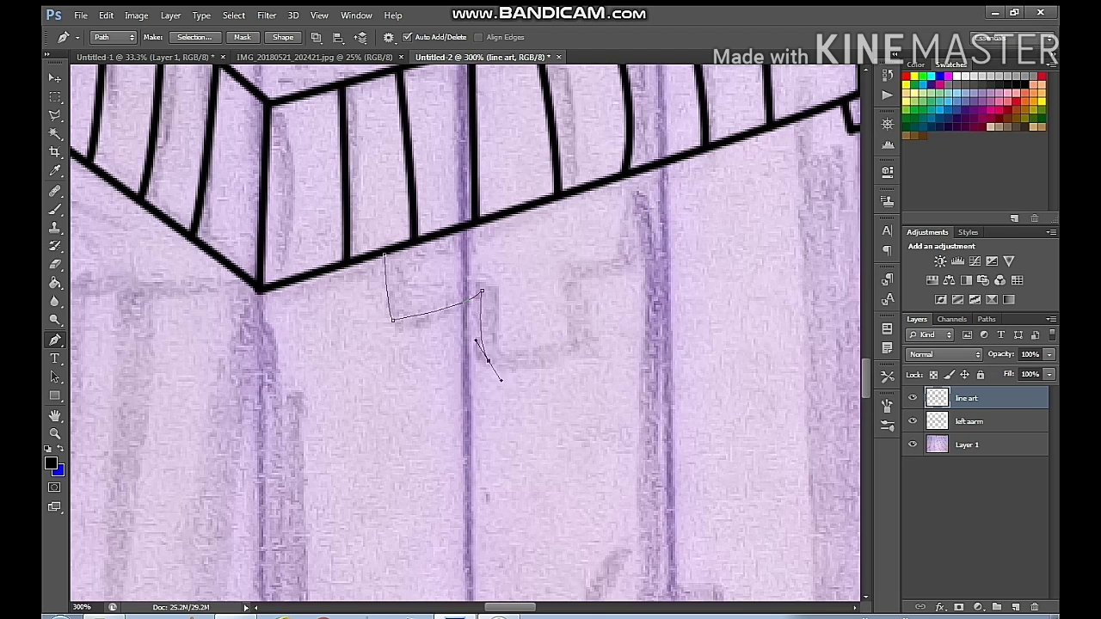
{"action": "left_click_drag", "start_coordinate": [584, 341], "coordinate": [609, 320]}
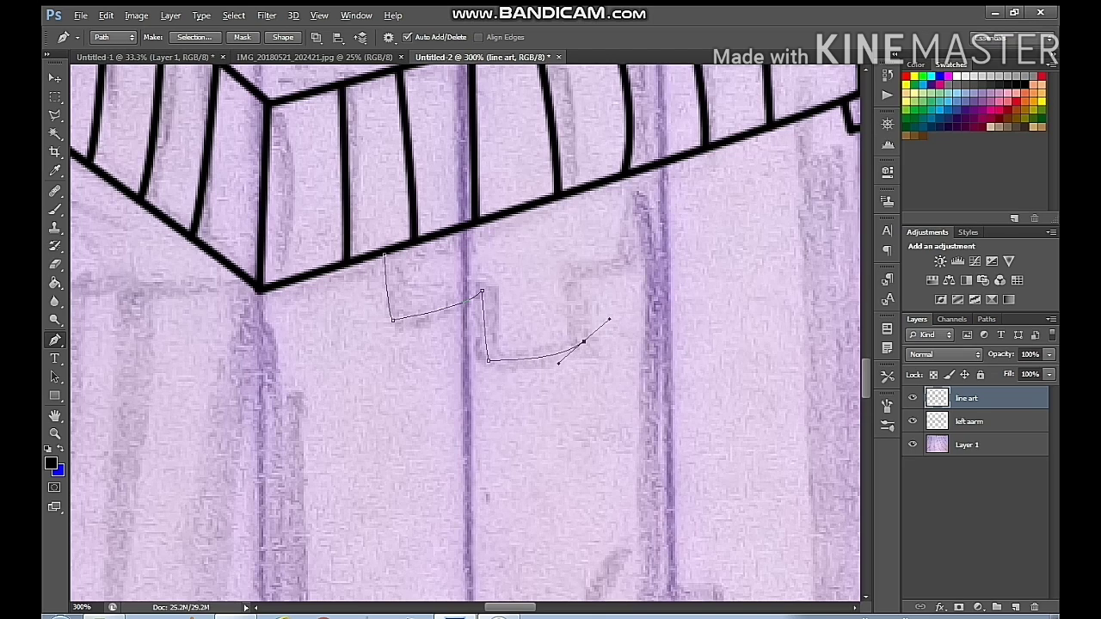
{"action": "left_click_drag", "start_coordinate": [568, 272], "coordinate": [550, 238]}
{"action": "left_click_drag", "start_coordinate": [626, 258], "coordinate": [637, 244]}
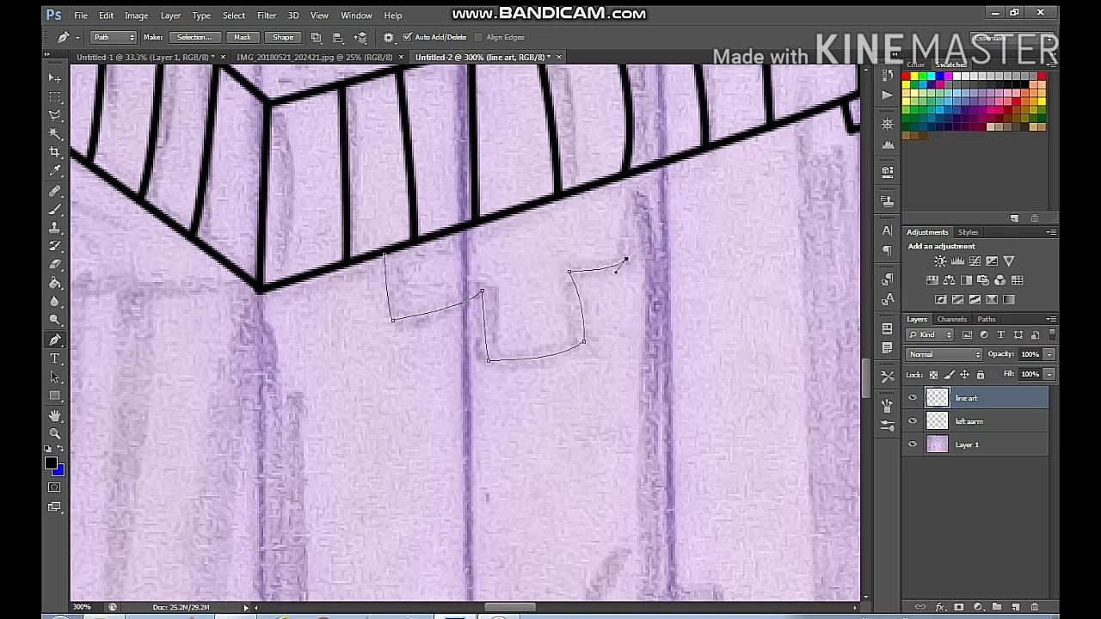
{"action": "left_click_drag", "start_coordinate": [626, 180], "coordinate": [619, 152]}
Stroke the stepped patch's path with the Brush, and delete the path
{"action": "right_click", "coordinate": [684, 239]}
{"action": "left_click", "coordinate": [713, 336]}
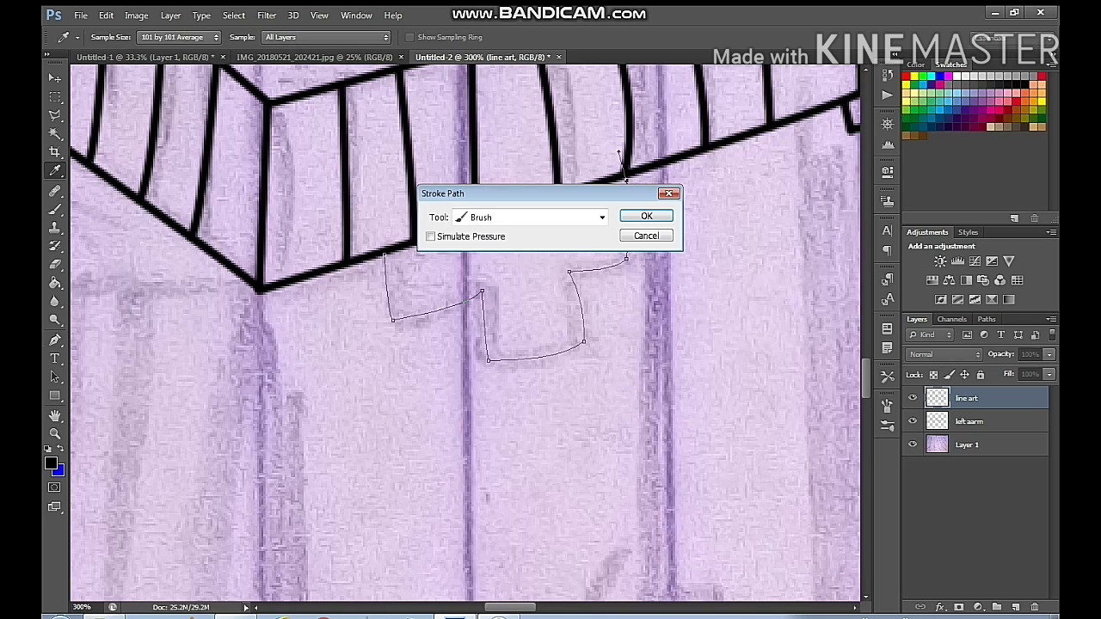
{"action": "left_click", "coordinate": [660, 216]}
{"action": "right_click", "coordinate": [660, 216]}
{"action": "left_click", "coordinate": [695, 242]}
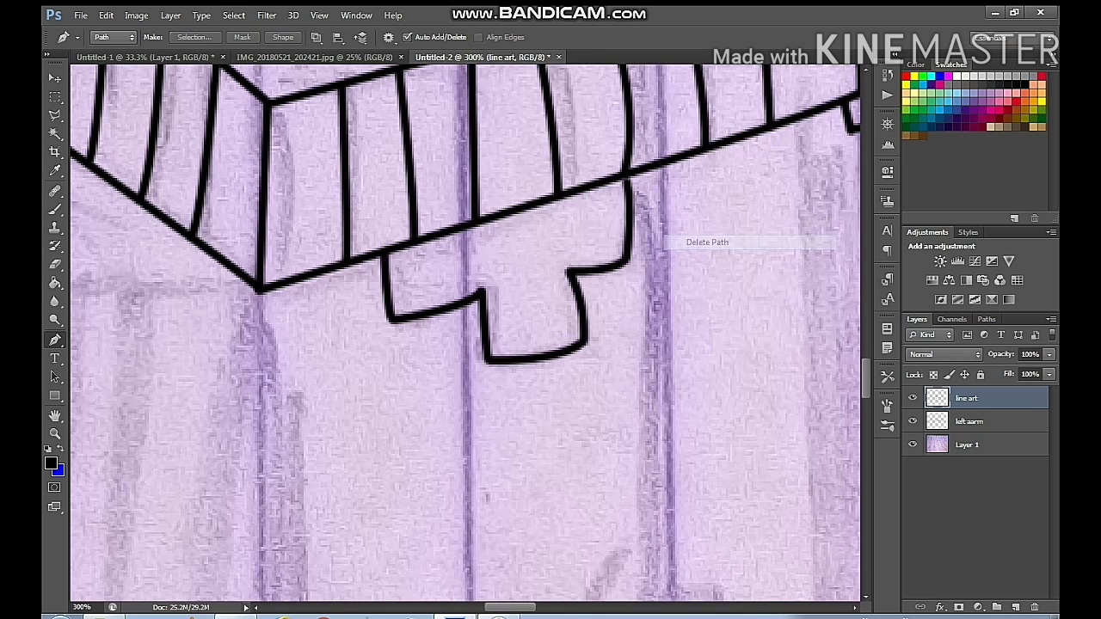
Close the small gap between the patch's upper end and the band with a short Brush-stroked path, and delete the path
{"action": "key", "text": "ctrl+plus"}
{"action": "key", "text": "ctrl+plus"}
{"action": "left_click_drag", "start_coordinate": [465, 335], "coordinate": [440, 359]}
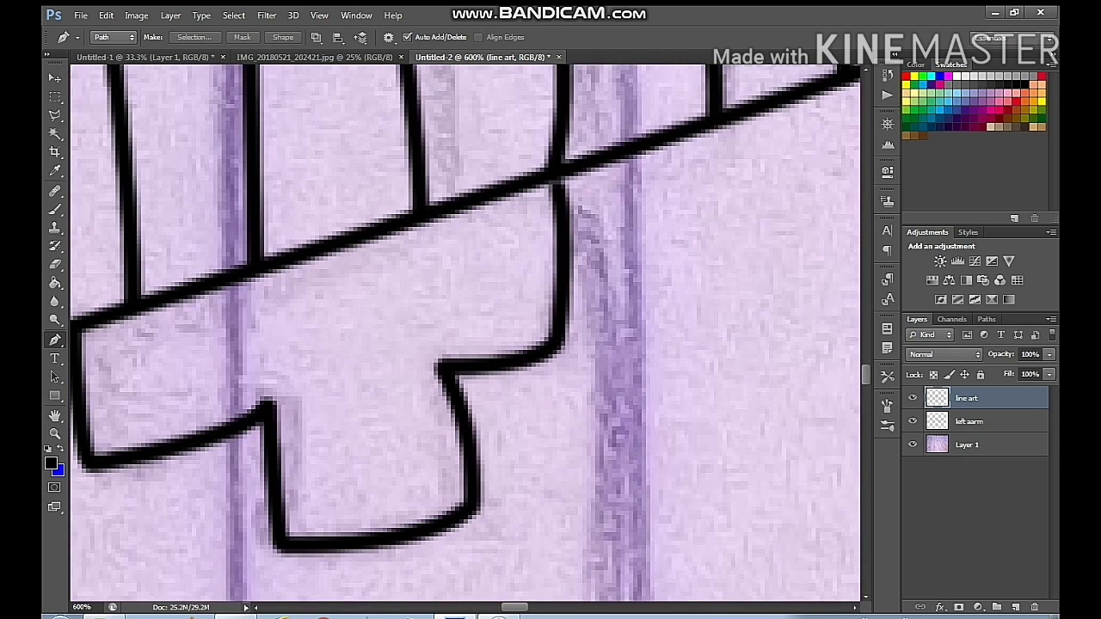
{"action": "right_click", "coordinate": [634, 216]}
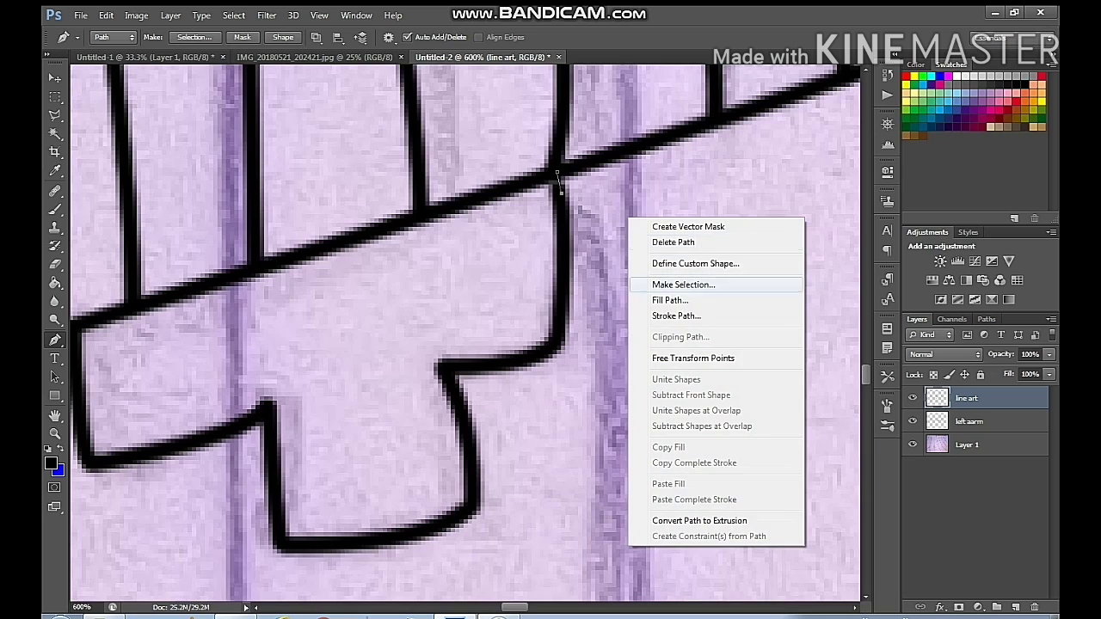
{"action": "left_click", "coordinate": [688, 315]}
{"action": "left_click", "coordinate": [644, 216]}
{"action": "right_click", "coordinate": [638, 229]}
{"action": "left_click", "coordinate": [675, 252]}
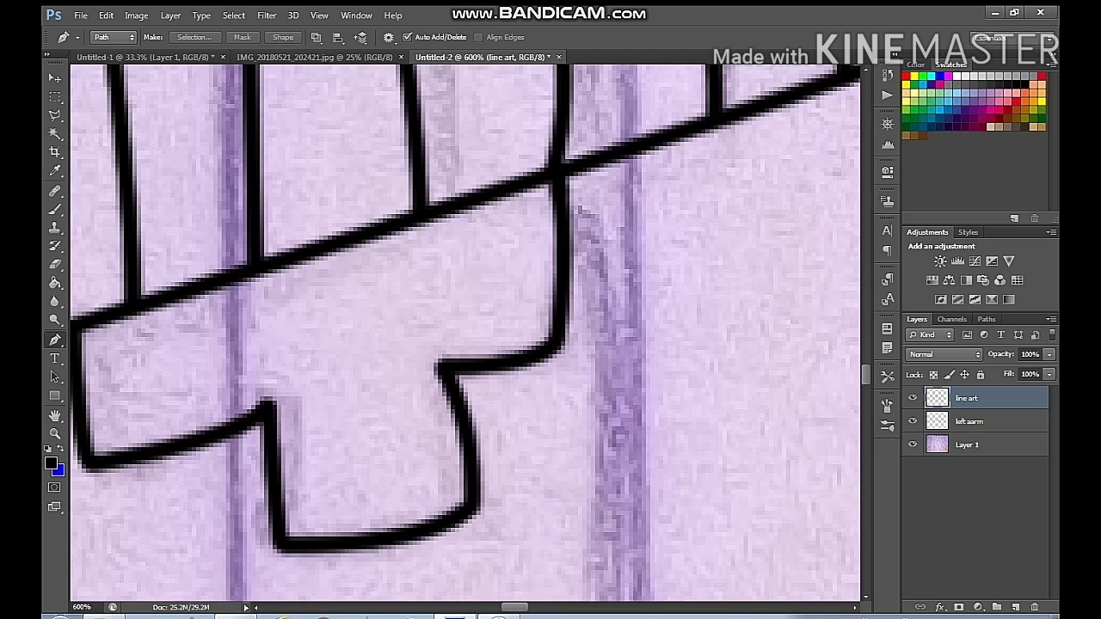
Trace the torso's side edge below the raised arm, from the band's lower edge down to the torso's bottom
{"action": "left_click", "coordinate": [504, 617]}
{"action": "left_click", "coordinate": [504, 617]}
{"action": "left_click_drag", "start_coordinate": [688, 241], "coordinate": [258, 420]}
{"action": "key", "text": "ctrl+0"}
{"action": "key", "text": "ctrl+minus"}
{"action": "key", "text": "ctrl+plus"}
{"action": "key", "text": "ctrl+plus"}
{"action": "key", "text": "ctrl+plus"}
{"action": "key", "text": "ctrl+plus"}
{"action": "key", "text": "ctrl+plus"}
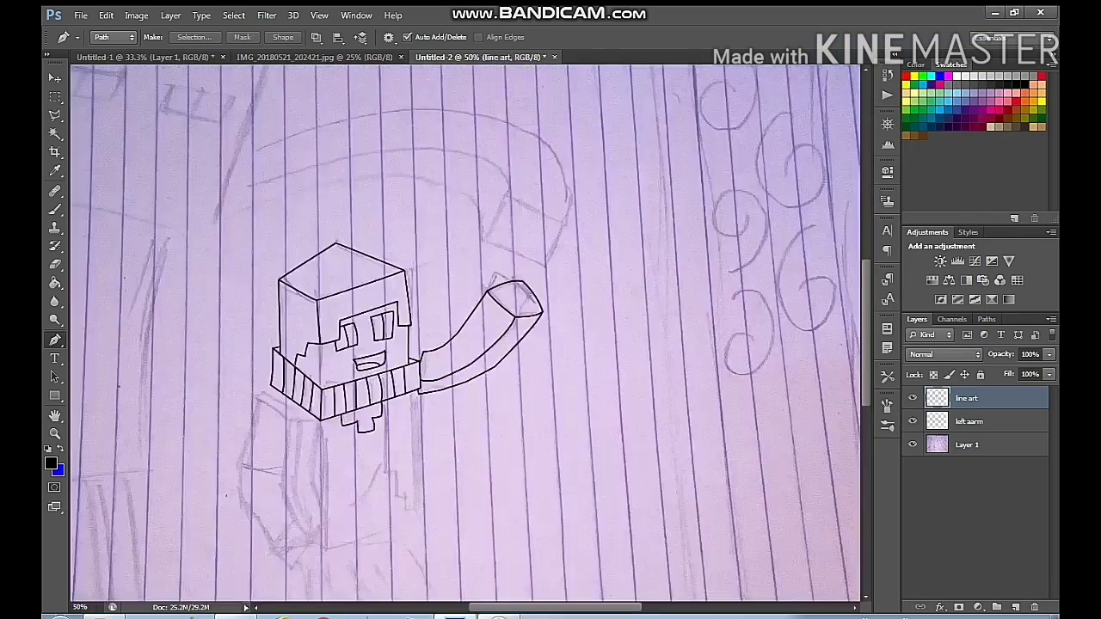
{"action": "left_click_drag", "start_coordinate": [396, 481], "coordinate": [444, 170]}
{"action": "left_click_drag", "start_coordinate": [284, 516], "coordinate": [558, 437]}
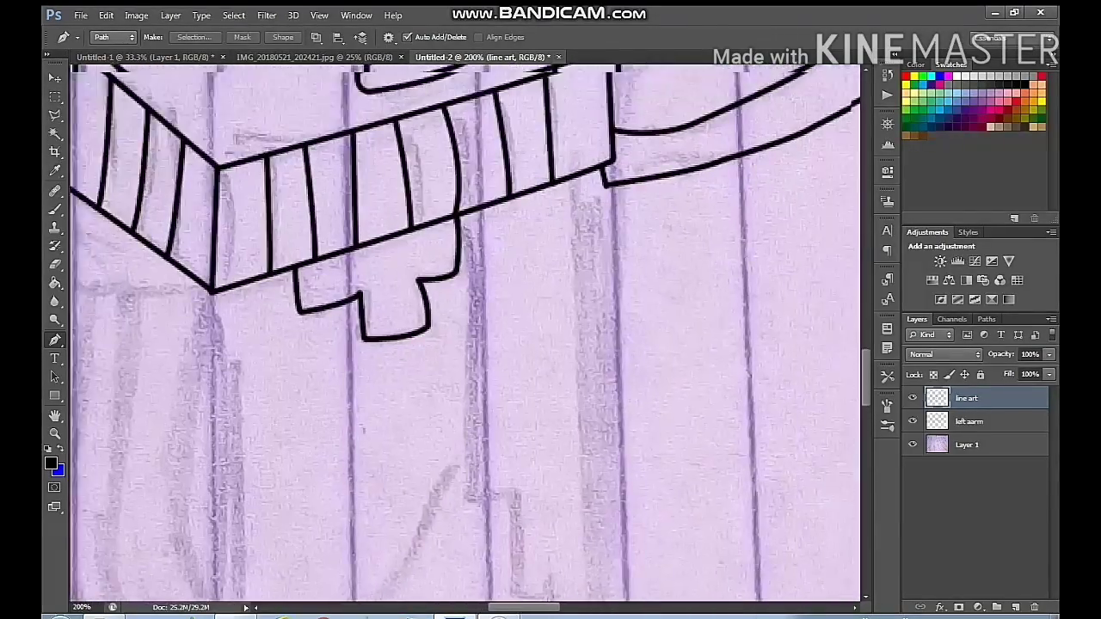
{"action": "scroll", "coordinate": [465, 334], "scroll_direction": "down", "scroll_amount": 3}
{"action": "scroll", "coordinate": [464, 333], "scroll_direction": "up", "scroll_amount": 5}
{"action": "scroll", "coordinate": [464, 333], "scroll_direction": "right", "scroll_amount": 2}
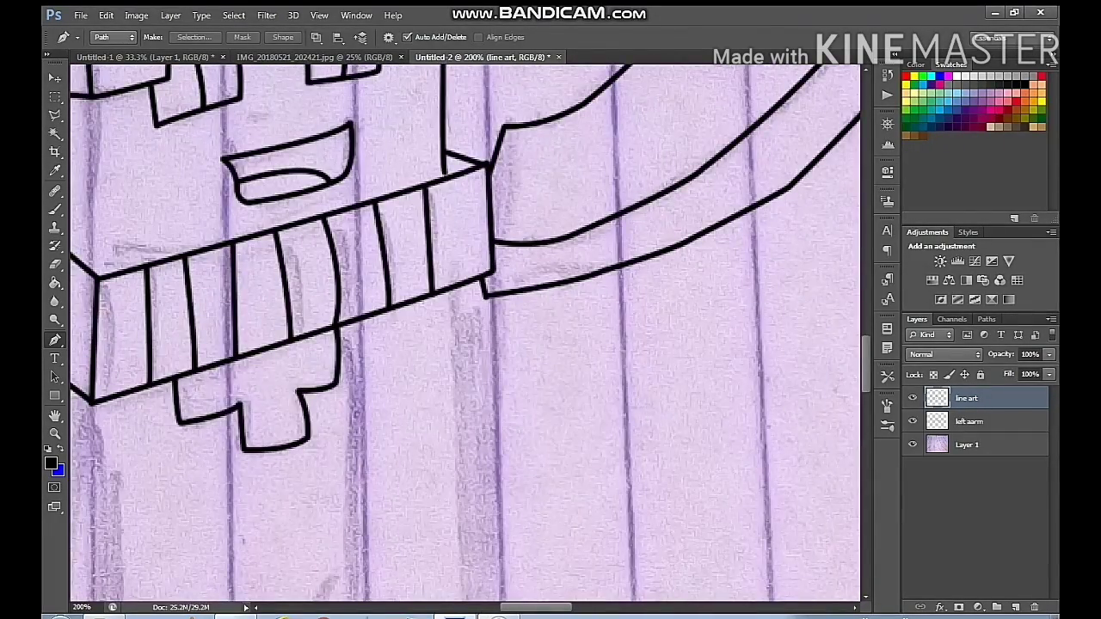
{"action": "scroll", "coordinate": [465, 333], "scroll_direction": "down", "scroll_amount": 5}
{"action": "left_click_drag", "start_coordinate": [519, 387], "coordinate": [513, 446]}
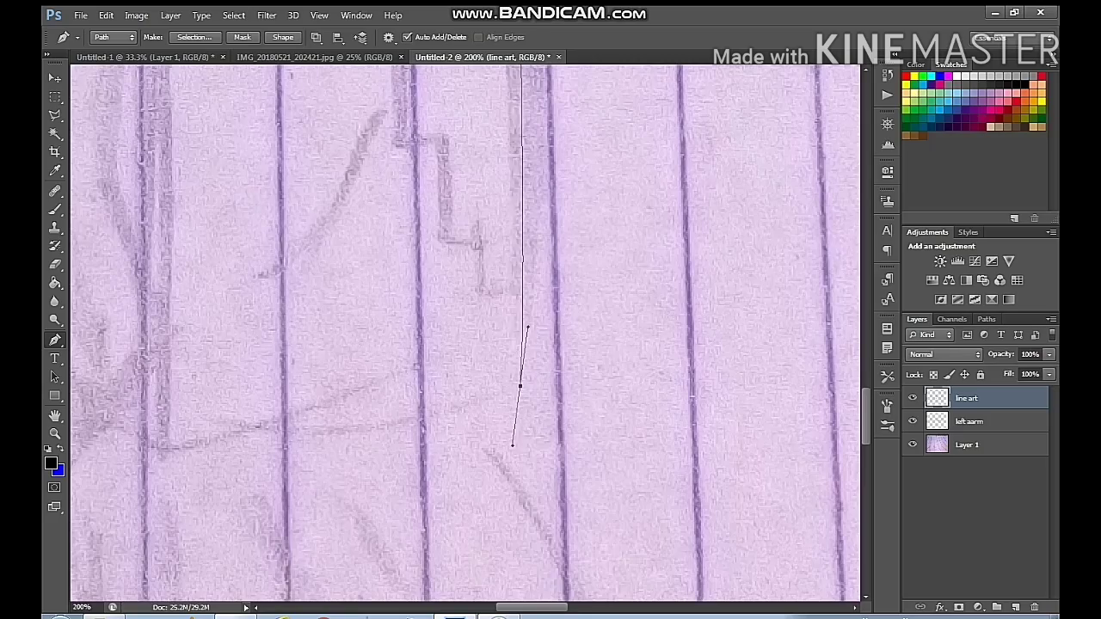
Stroke the torso's side-edge path with the Brush, and delete the path
{"action": "scroll", "coordinate": [516, 387], "scroll_direction": "up", "scroll_amount": 4}
{"action": "scroll", "coordinate": [516, 387], "scroll_direction": "right", "scroll_amount": 1}
{"action": "right_click", "coordinate": [590, 282]}
{"action": "left_click", "coordinate": [645, 384]}
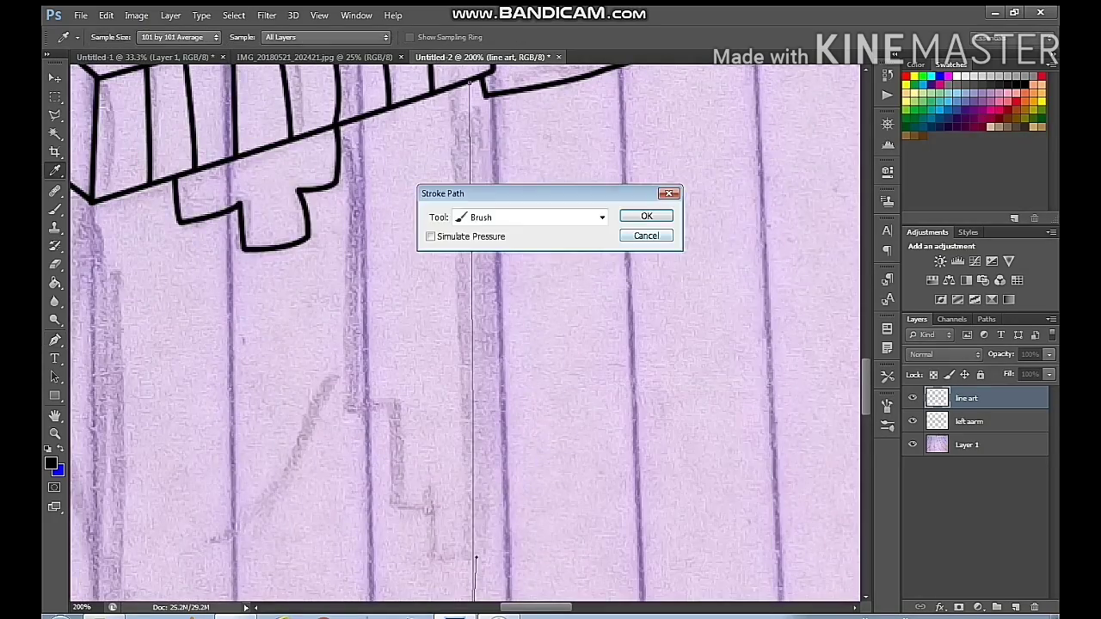
{"action": "left_click", "coordinate": [647, 216]}
{"action": "right_click", "coordinate": [647, 216]}
{"action": "left_click", "coordinate": [693, 242]}
Trace the hanging scarf tail from the band down its stepped edge to the torso's side line and back up to the band
{"action": "scroll", "coordinate": [465, 334], "scroll_direction": "down", "scroll_amount": 3}
{"action": "scroll", "coordinate": [464, 334], "scroll_direction": "left", "scroll_amount": 2}
{"action": "scroll", "coordinate": [464, 334], "scroll_direction": "up", "scroll_amount": 3}
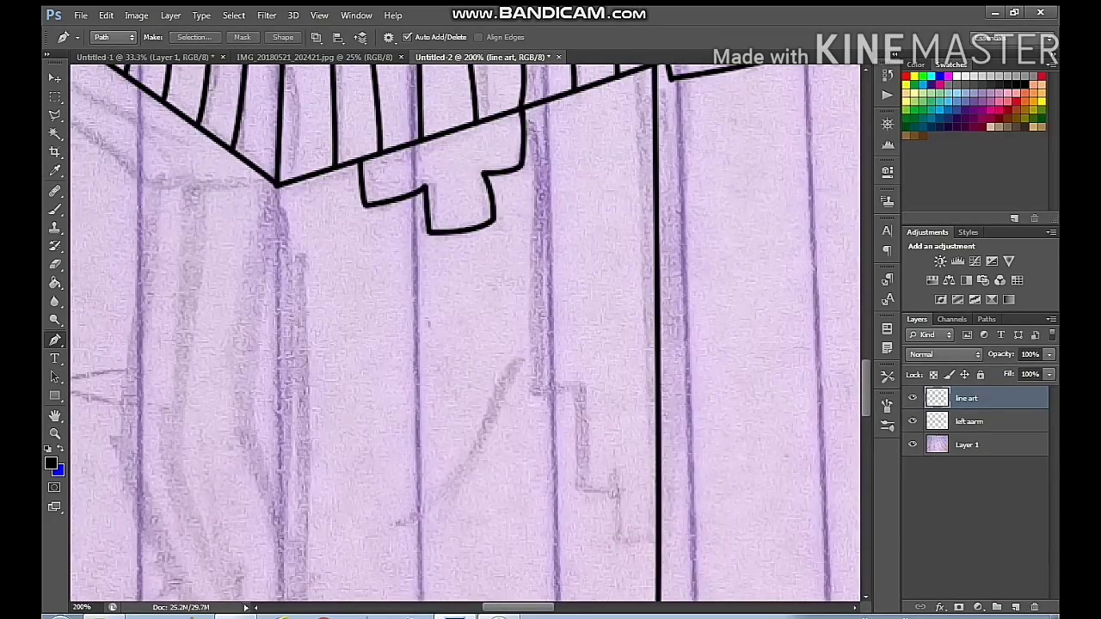
{"action": "left_click", "coordinate": [529, 108]}
{"action": "left_click_drag", "start_coordinate": [541, 381], "coordinate": [535, 419]}
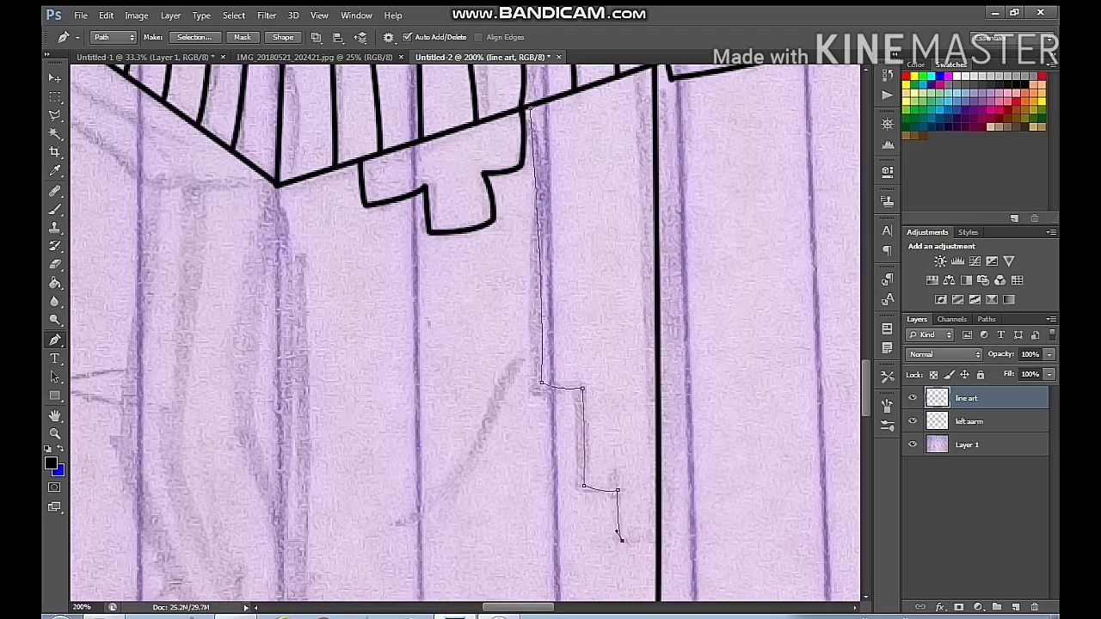
{"action": "left_click_drag", "start_coordinate": [550, 326], "coordinate": [427, 262]}
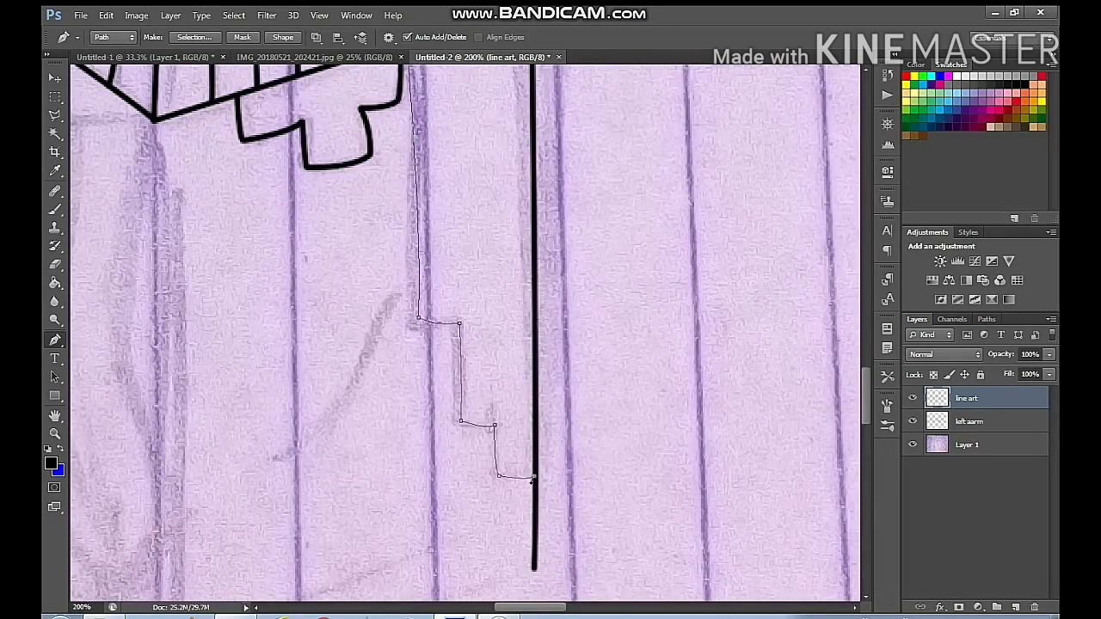
{"action": "left_click_drag", "start_coordinate": [544, 318], "coordinate": [502, 478]}
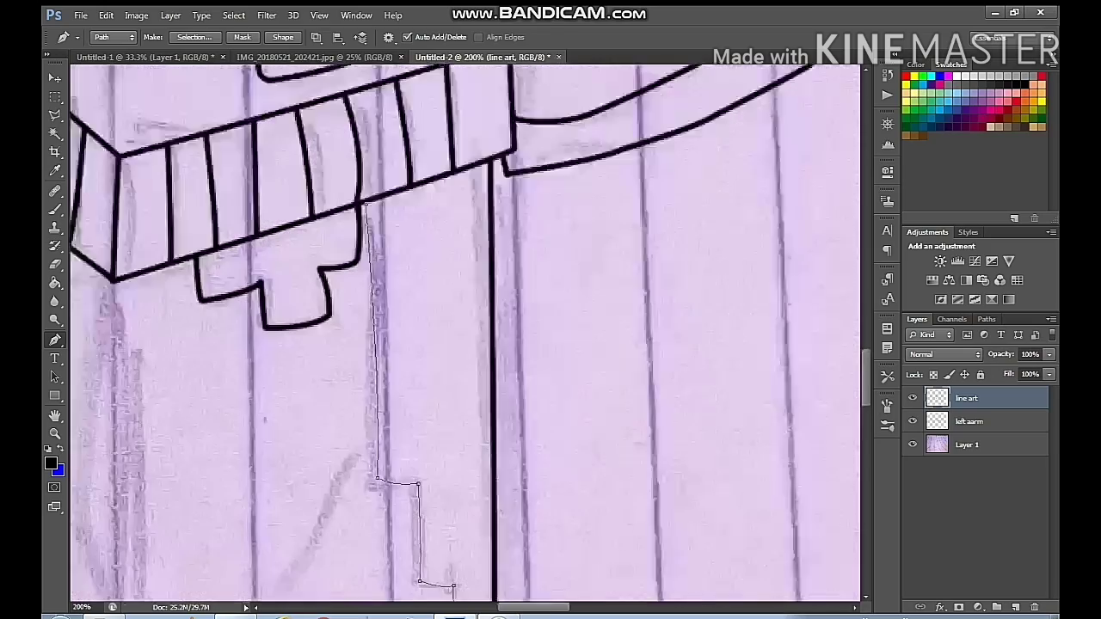
{"action": "left_click_drag", "start_coordinate": [491, 160], "coordinate": [466, 90]}
{"action": "mouse_move", "coordinate": [609, 473]}
{"action": "left_mouse_down"}
{"action": "mouse_move", "coordinate": [577, 272]}
{"action": "mouse_move", "coordinate": [686, 410]}
{"action": "mouse_move", "coordinate": [664, 542]}
{"action": "left_mouse_up"}
Stroke the scarf tail's path with the Brush on the line art layer, and delete the path
{"action": "right_click", "coordinate": [576, 273]}
{"action": "left_click", "coordinate": [624, 370]}
{"action": "left_click", "coordinate": [632, 217]}
{"action": "right_click", "coordinate": [628, 220]}
{"action": "left_click", "coordinate": [649, 244]}
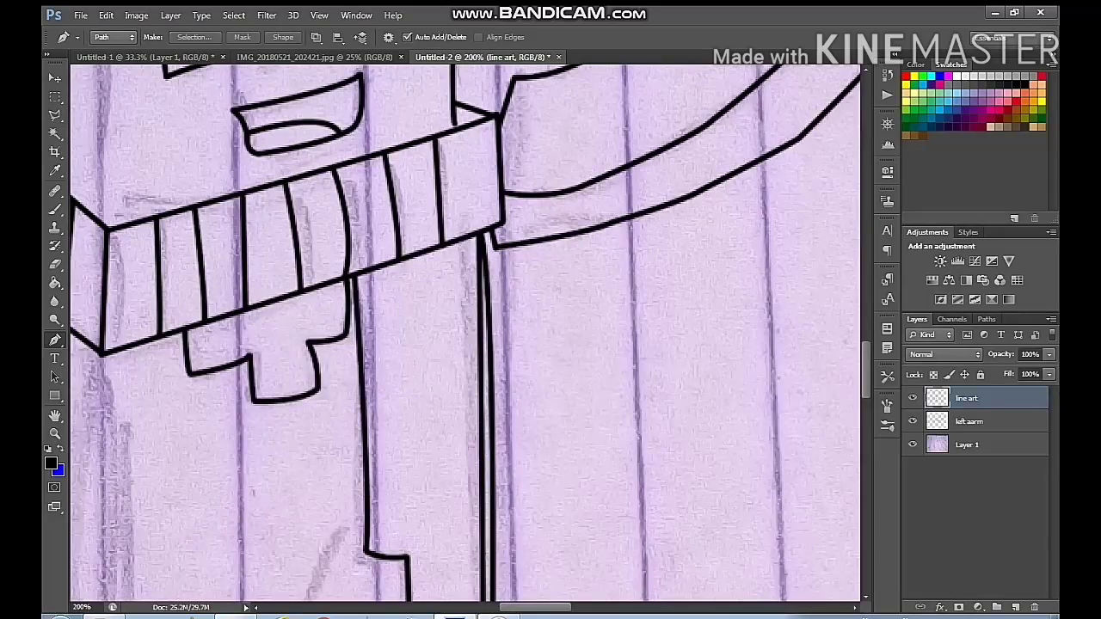
Undo the deletion of the scarf tail's path and its stroke on the line art layer
{"action": "key", "text": "ctrl+plus"}
{"action": "key", "text": "ctrl+plus"}
{"action": "key", "text": "ctrl+plus"}
{"action": "key", "text": "ctrl+plus"}
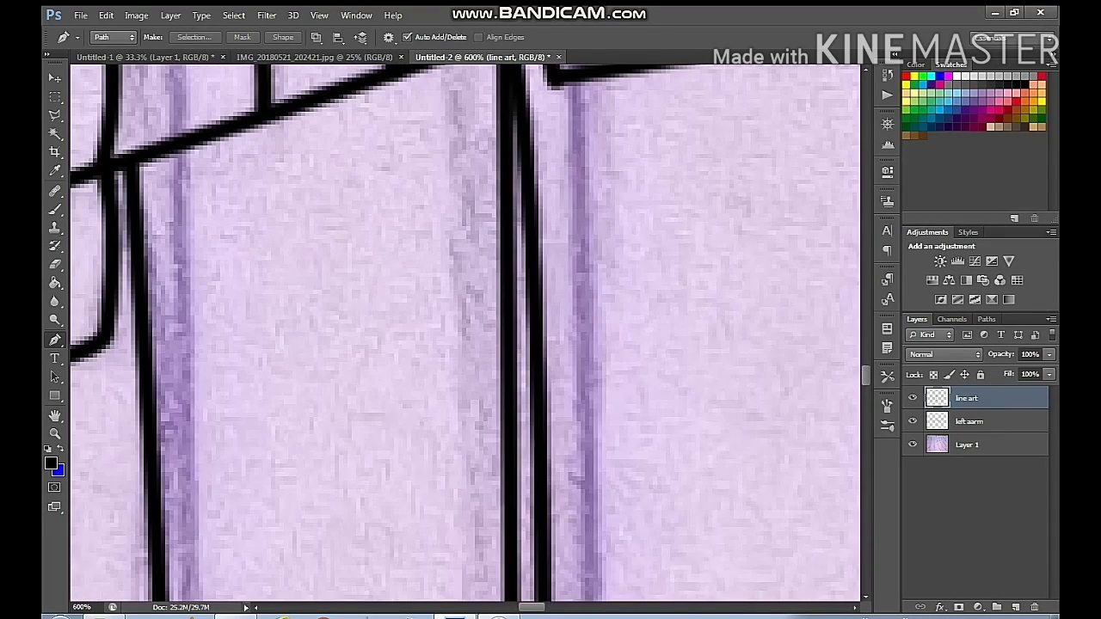
{"action": "key", "text": "ctrl+z"}
{"action": "key", "text": "ctrl+alt+z"}
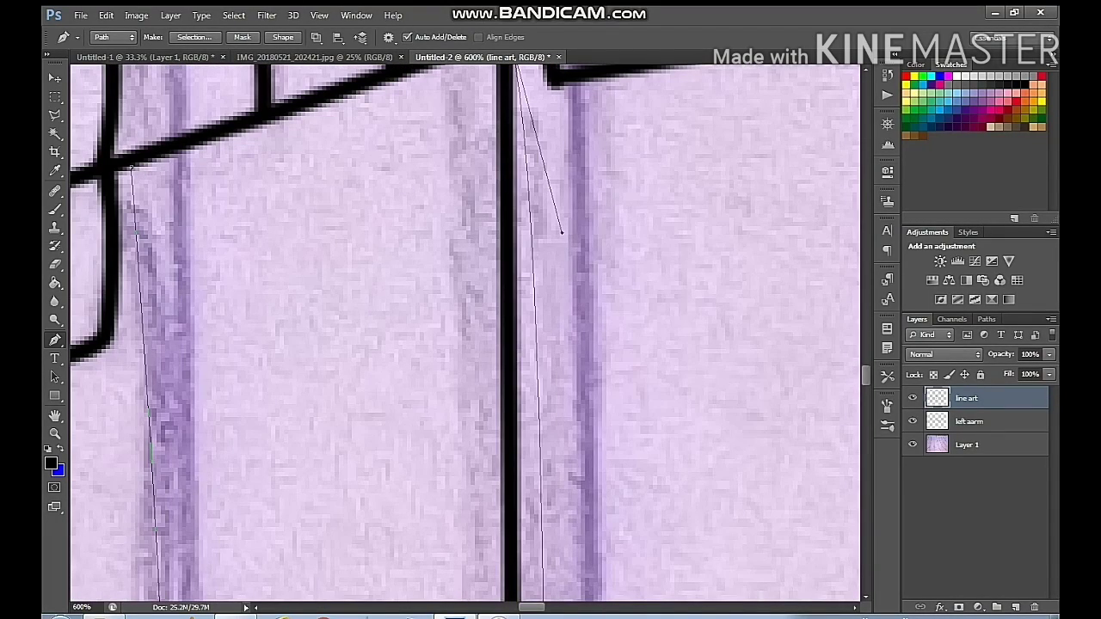
Stroke the scarf tail's path with the Brush on a new layer placed directly below line art, and delete the path
{"action": "left_click", "coordinate": [1016, 607]}
{"action": "left_click_drag", "start_coordinate": [978, 399], "coordinate": [978, 430]}
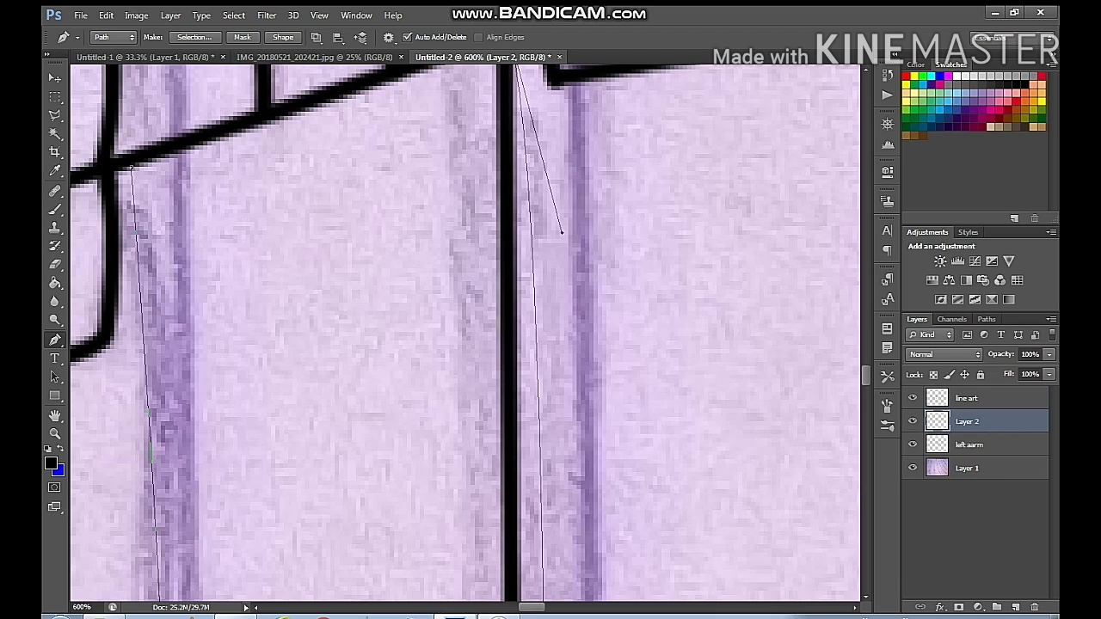
{"action": "right_click", "coordinate": [509, 289]}
{"action": "left_click", "coordinate": [550, 378]}
{"action": "left_click", "coordinate": [645, 216]}
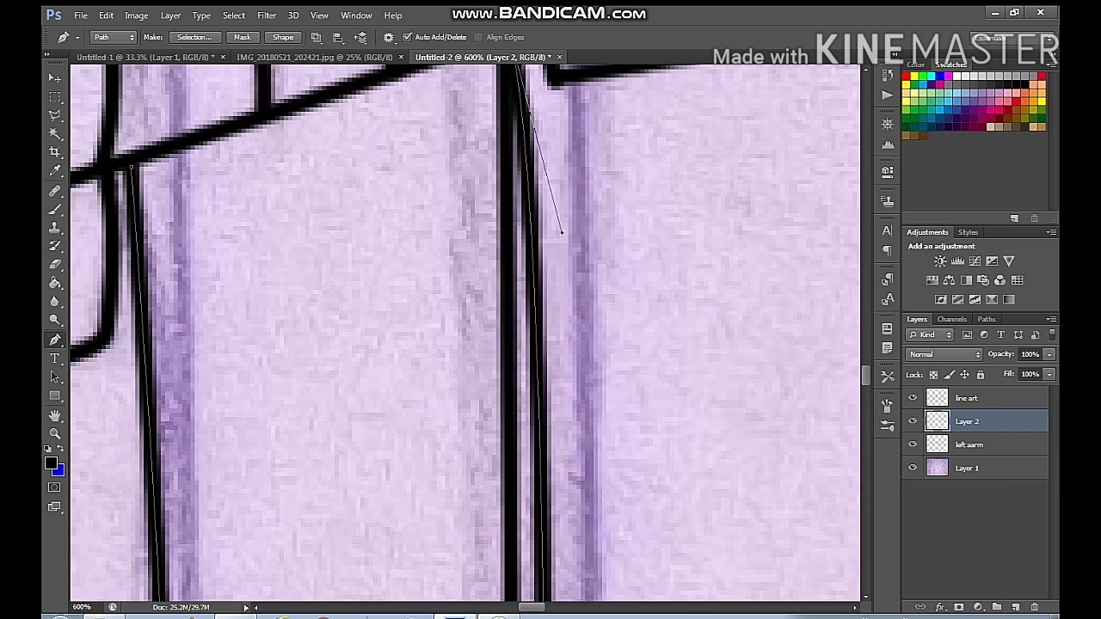
{"action": "right_click", "coordinate": [560, 231]}
{"action": "left_click", "coordinate": [587, 249]}
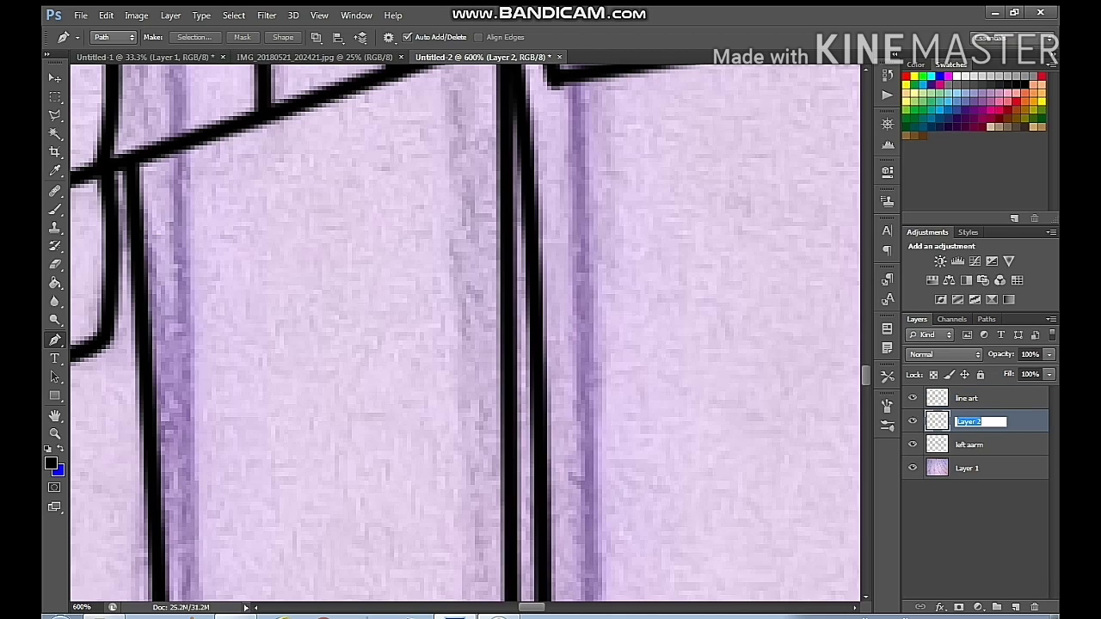
Name the new layer scarf, and erase the torso's side line alongside the scarf tail on the line art layer
{"action": "left_click", "coordinate": [967, 398]}
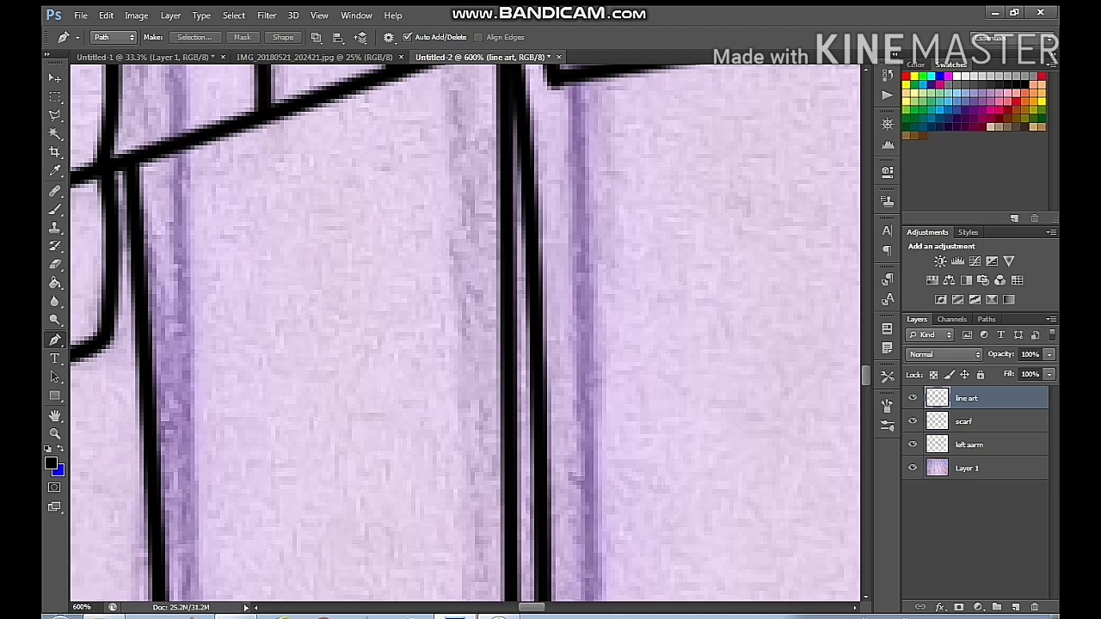
{"action": "key", "text": "e"}
{"action": "left_click_drag", "start_coordinate": [525, 181], "coordinate": [476, 429]}
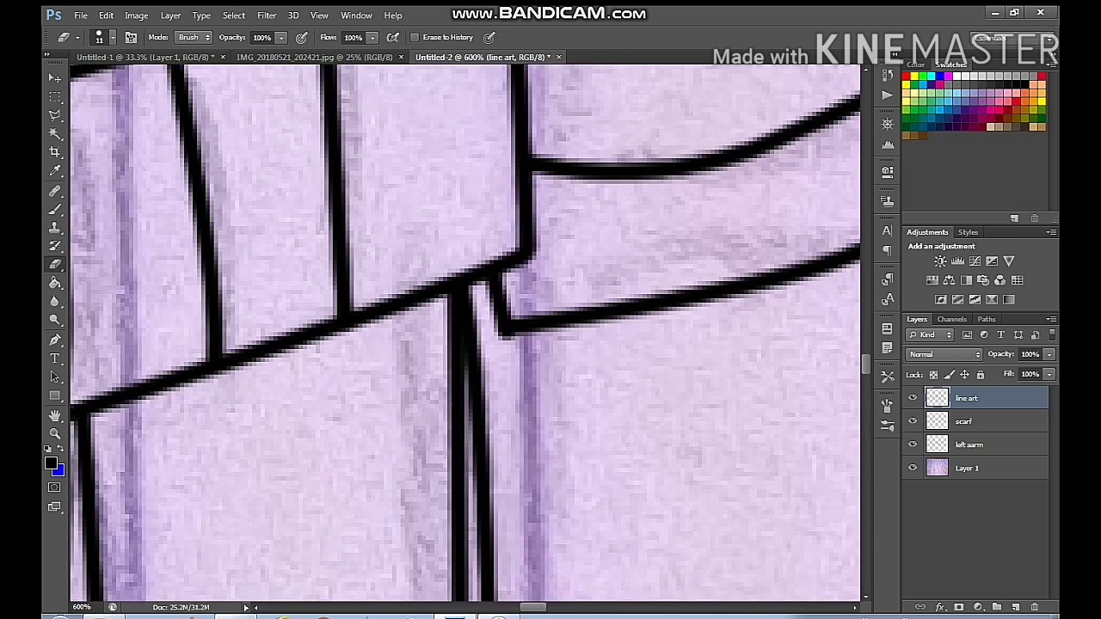
{"action": "left_click_drag", "start_coordinate": [444, 318], "coordinate": [445, 446]}
{"action": "left_click_drag", "start_coordinate": [446, 446], "coordinate": [490, 242]}
{"action": "mouse_move", "coordinate": [490, 243]}
{"action": "left_mouse_down"}
{"action": "mouse_move", "coordinate": [491, 482]}
{"action": "mouse_move", "coordinate": [521, 156]}
{"action": "left_mouse_up"}
{"action": "left_click_drag", "start_coordinate": [521, 157], "coordinate": [533, 424]}
{"action": "mouse_move", "coordinate": [533, 424]}
{"action": "left_mouse_down"}
{"action": "mouse_move", "coordinate": [509, 115]}
{"action": "mouse_move", "coordinate": [512, 447]}
{"action": "left_mouse_up"}
{"action": "mouse_move", "coordinate": [513, 447]}
{"action": "left_mouse_down"}
{"action": "mouse_move", "coordinate": [475, 217]}
{"action": "mouse_move", "coordinate": [474, 495]}
{"action": "left_mouse_up"}
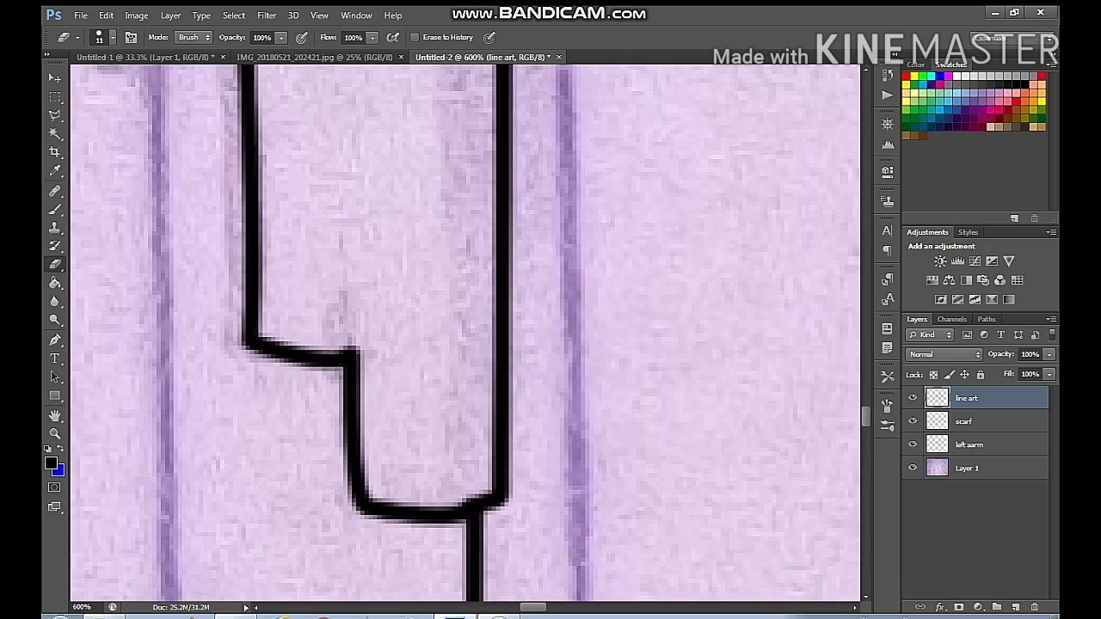
{"action": "left_click_drag", "start_coordinate": [413, 95], "coordinate": [539, 585]}
{"action": "left_click_drag", "start_coordinate": [507, 94], "coordinate": [567, 538]}
Trace the lowered arm's shoulder top beneath the striped scarf band with a curved Pen path starting and ending at the band's lower edge
{"action": "key", "text": "ctrl+minus"}
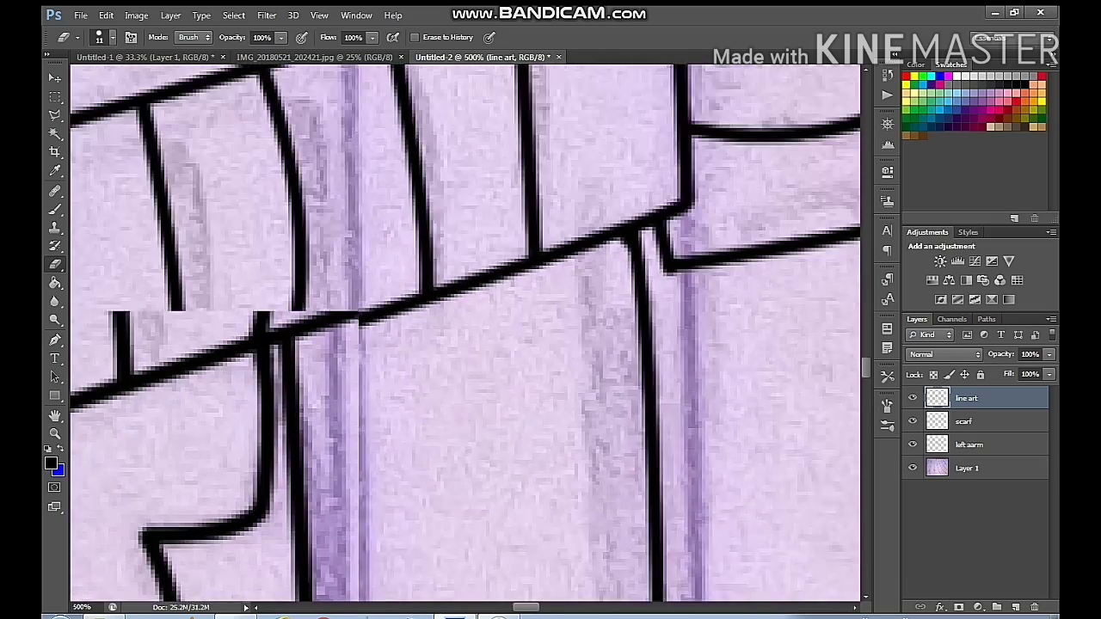
{"action": "key", "text": "ctrl+minus"}
{"action": "key", "text": "ctrl+minus"}
{"action": "key", "text": "ctrl+minus"}
{"action": "key", "text": "ctrl+minus"}
{"action": "left_click_drag", "start_coordinate": [464, 430], "coordinate": [543, 235]}
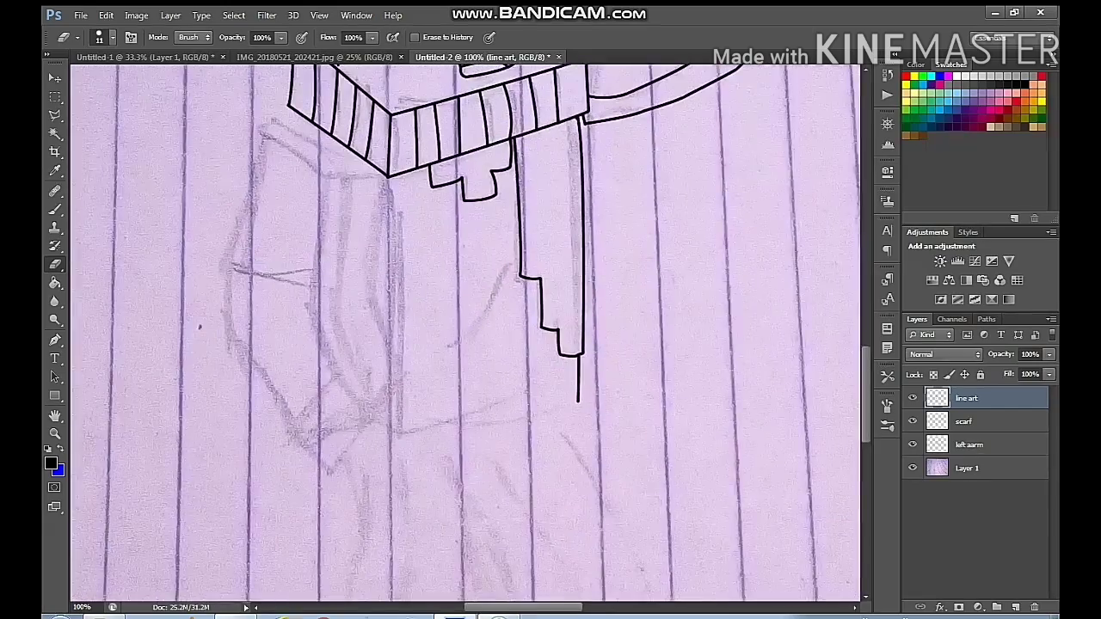
{"action": "key", "text": "ctrl+plus"}
{"action": "key", "text": "ctrl+plus"}
{"action": "left_click_drag", "start_coordinate": [344, 129], "coordinate": [622, 581]}
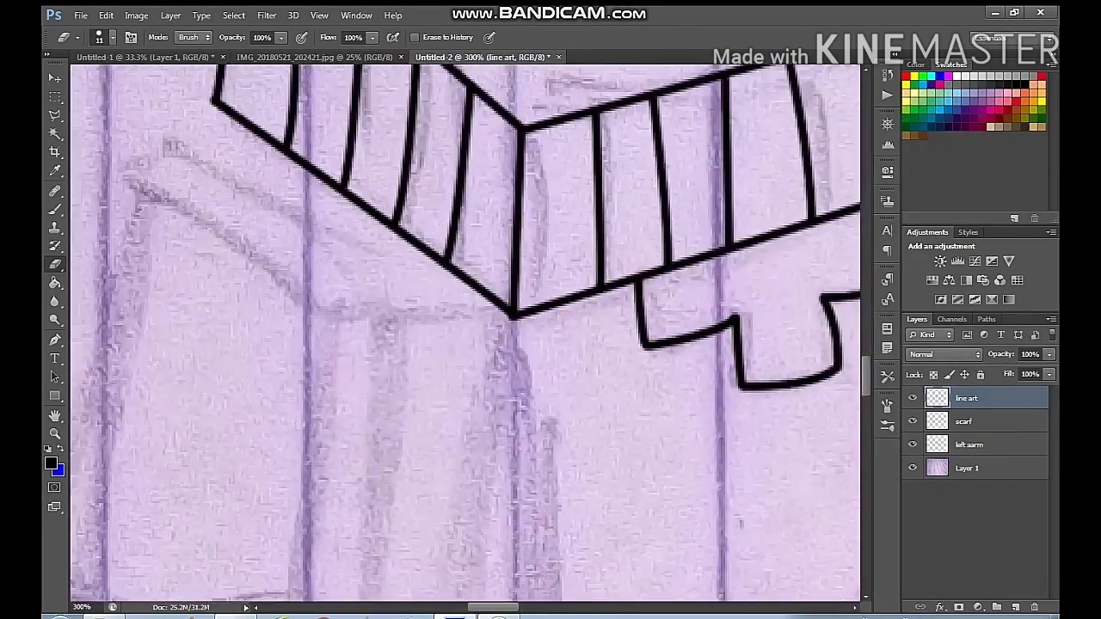
{"action": "scroll", "coordinate": [464, 331], "scroll_direction": "left", "scroll_amount": 2}
{"action": "scroll", "coordinate": [464, 331], "scroll_direction": "up", "scroll_amount": 1}
{"action": "key", "text": "p"}
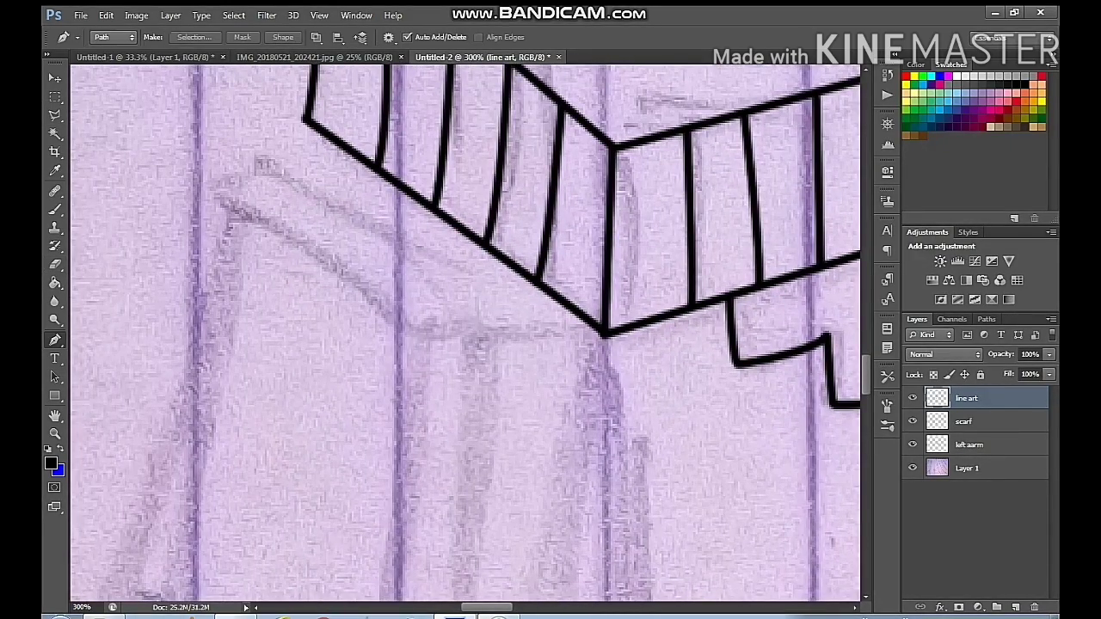
{"action": "scroll", "coordinate": [464, 331], "scroll_direction": "right", "scroll_amount": 2}
{"action": "scroll", "coordinate": [464, 331], "scroll_direction": "down", "scroll_amount": 1}
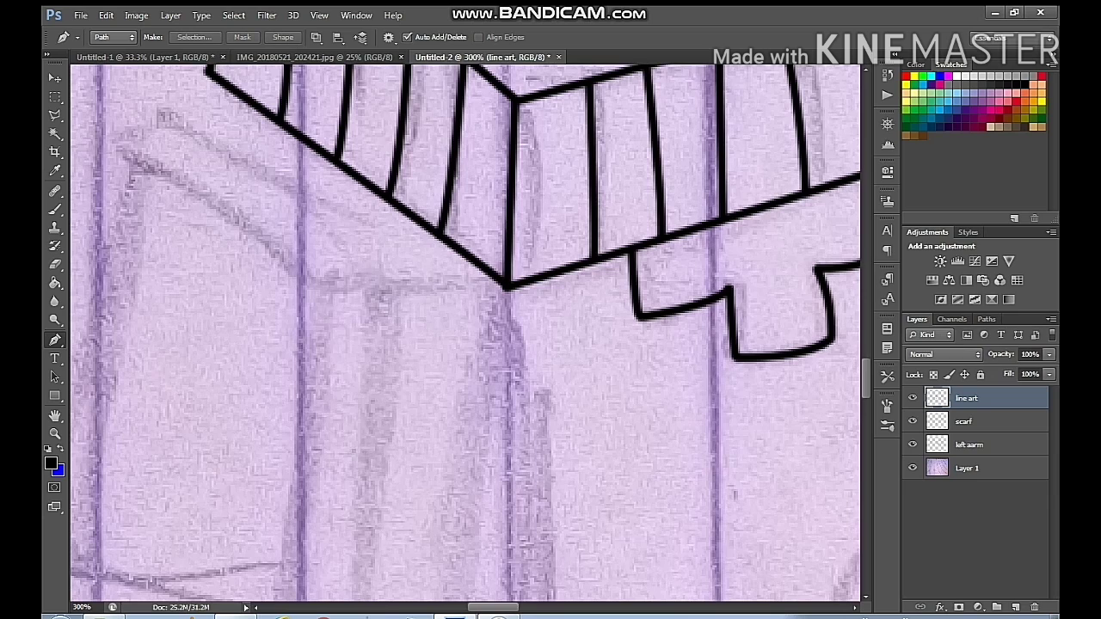
{"action": "left_click_drag", "start_coordinate": [120, 156], "coordinate": [88, 166]}
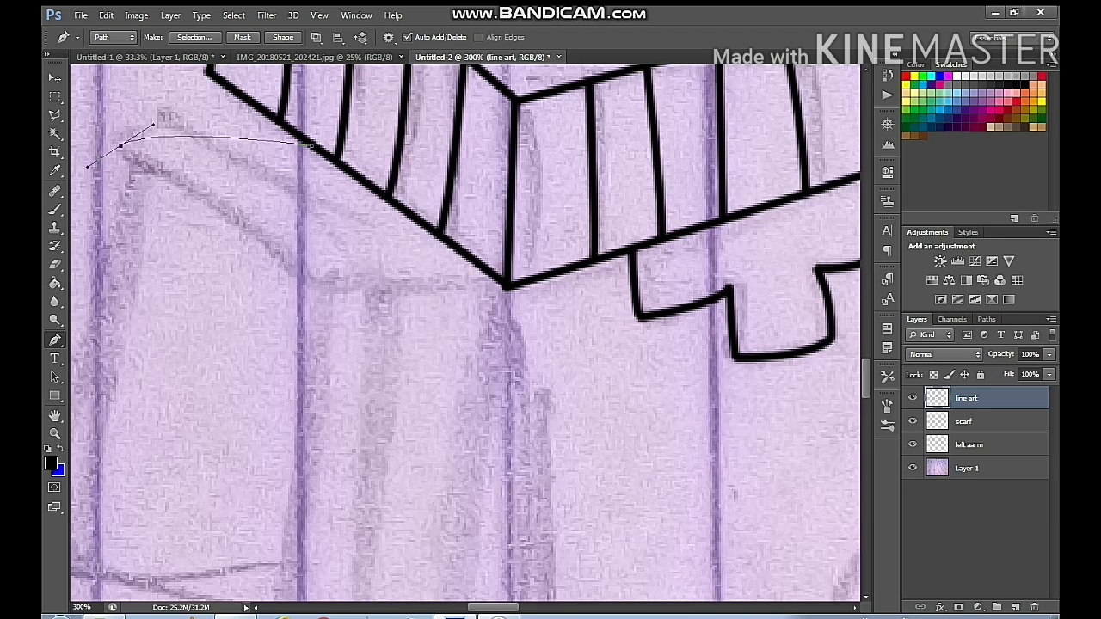
{"action": "left_click_drag", "start_coordinate": [331, 282], "coordinate": [422, 332]}
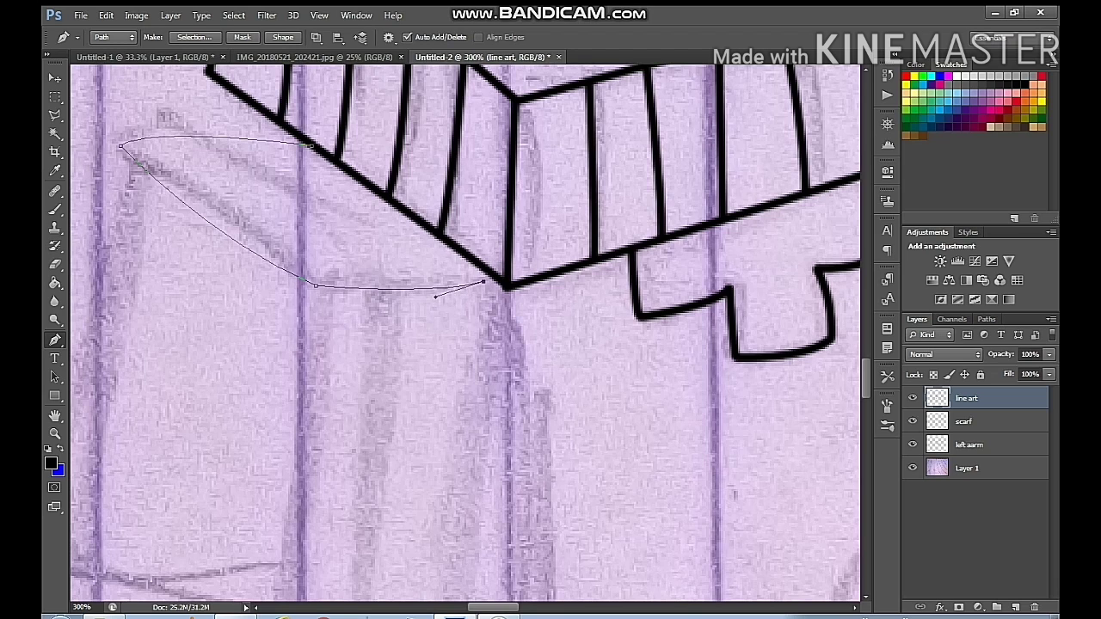
Stroke the shoulder-top path with the Brush on the line art layer, and delete the path
{"action": "right_click", "coordinate": [528, 284]}
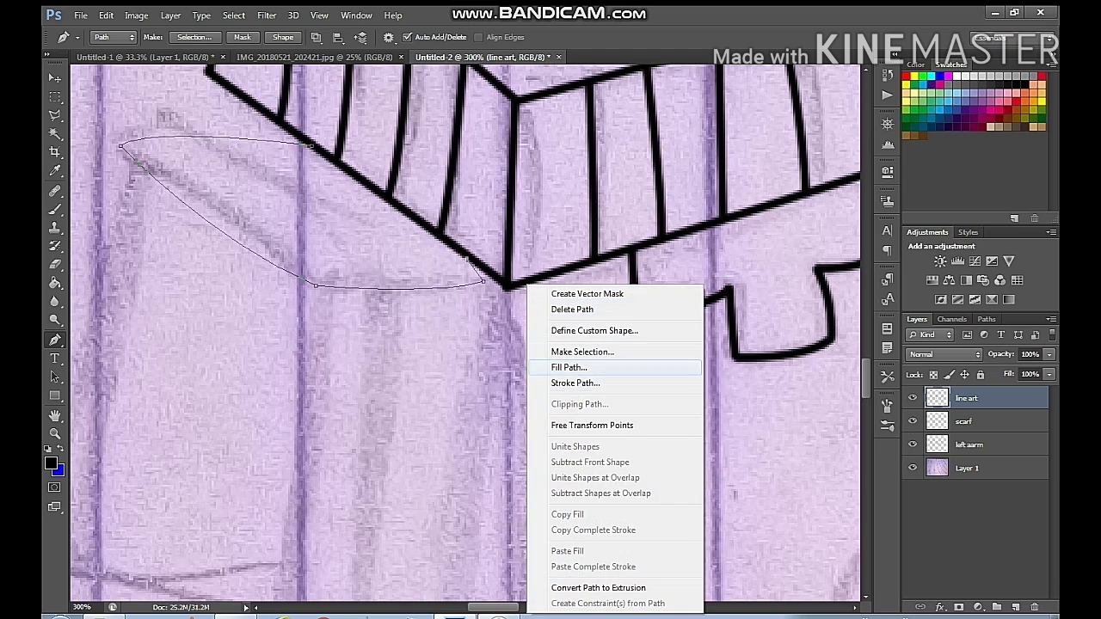
{"action": "left_click", "coordinate": [577, 381]}
{"action": "left_click", "coordinate": [645, 216]}
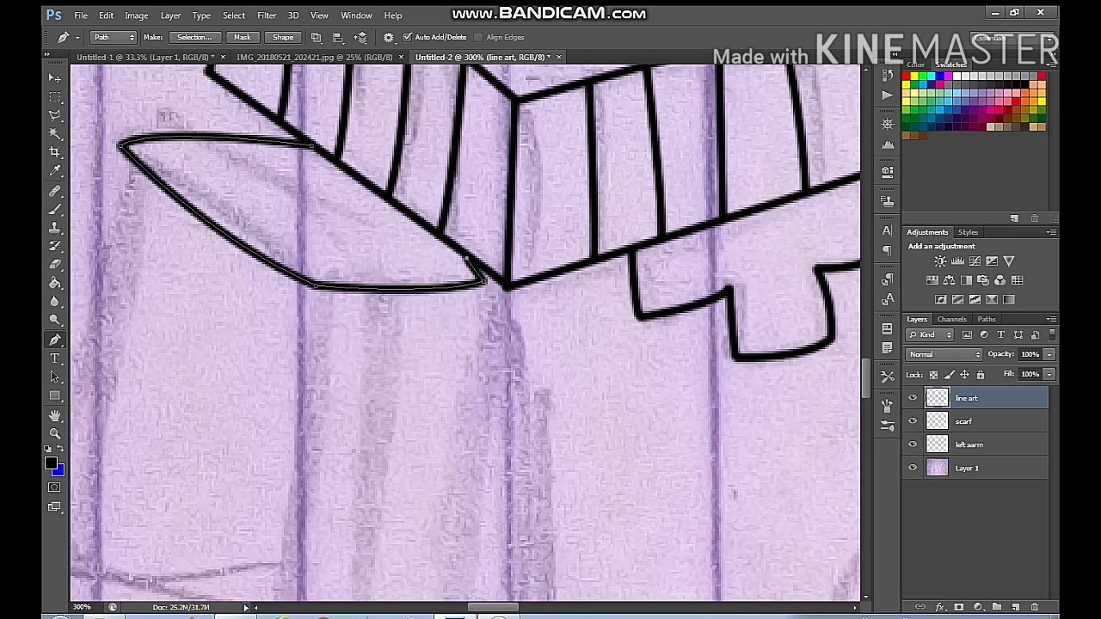
{"action": "right_click", "coordinate": [363, 284]}
{"action": "left_click", "coordinate": [408, 310]}
Ink the lowered arm's bottom edge with a curved Pen path stroked with the Brush, and delete the path
{"action": "left_click_drag", "start_coordinate": [408, 310], "coordinate": [686, 299]}
{"action": "left_click_drag", "start_coordinate": [516, 563], "coordinate": [504, 83]}
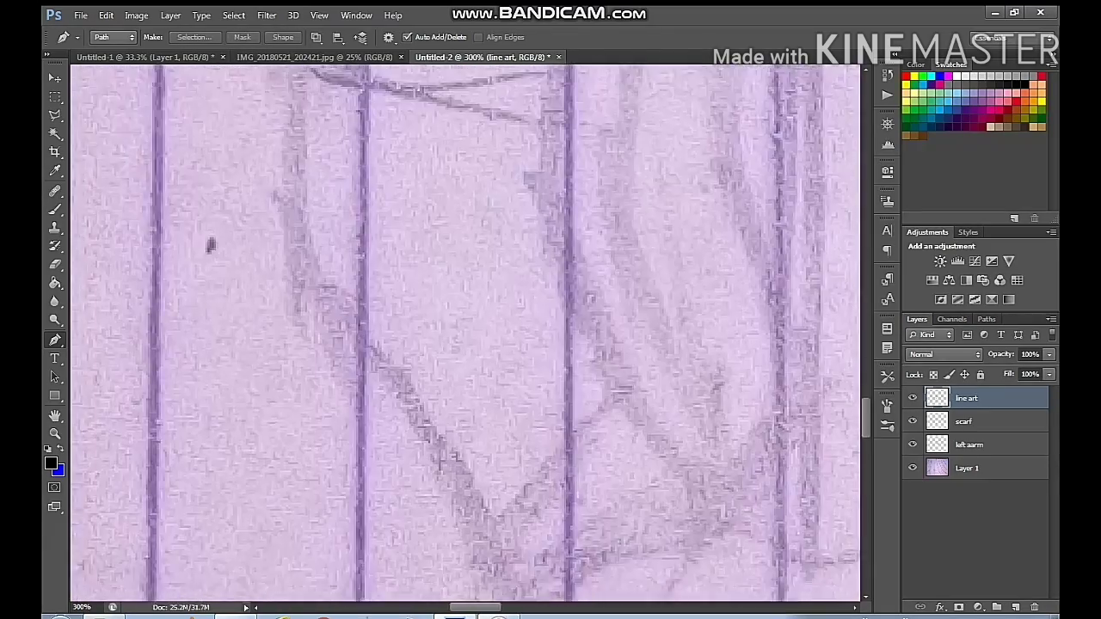
{"action": "mouse_move", "coordinate": [602, 430]}
{"action": "left_mouse_down"}
{"action": "mouse_move", "coordinate": [435, 206]}
{"action": "mouse_move", "coordinate": [383, 288]}
{"action": "left_mouse_up"}
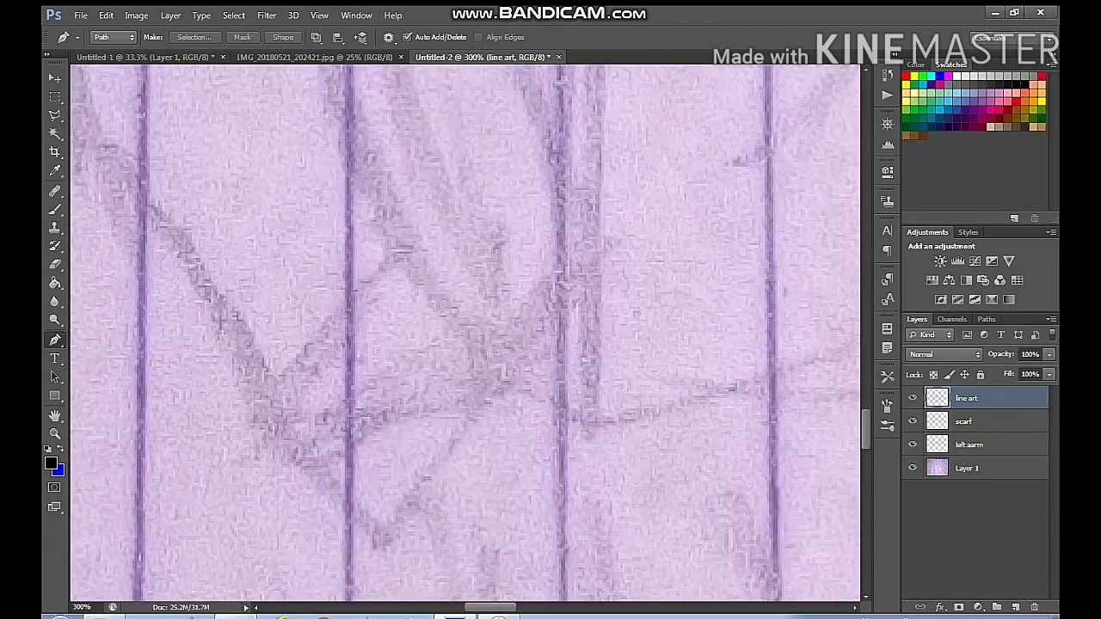
{"action": "left_click_drag", "start_coordinate": [528, 370], "coordinate": [579, 332]}
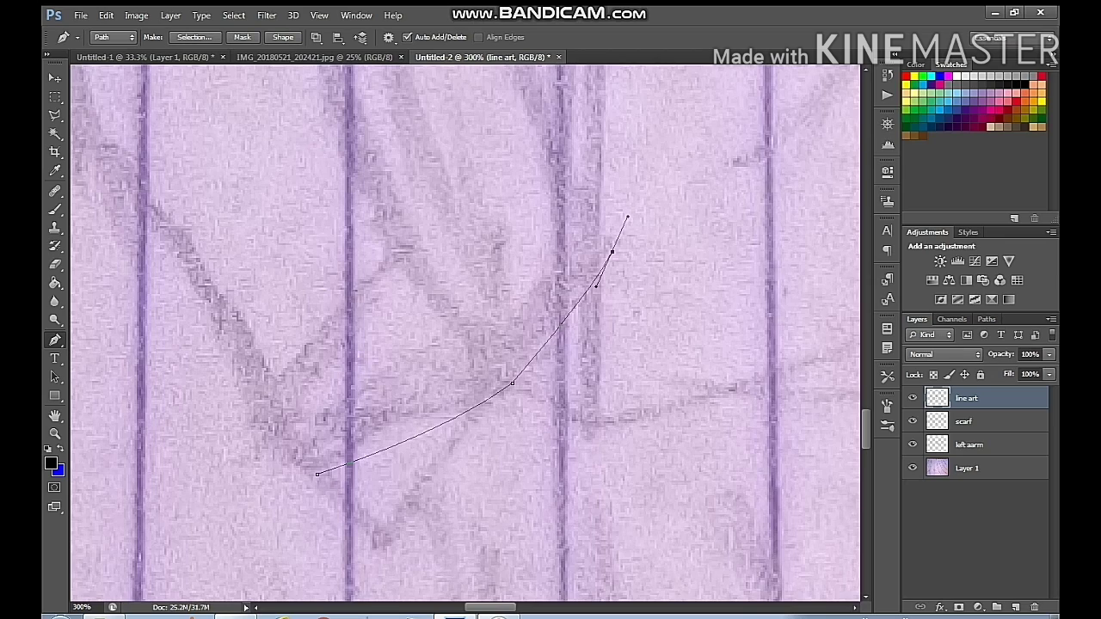
{"action": "left_click_drag", "start_coordinate": [628, 217], "coordinate": [572, 393]}
{"action": "right_click", "coordinate": [514, 233]}
{"action": "left_click", "coordinate": [561, 258]}
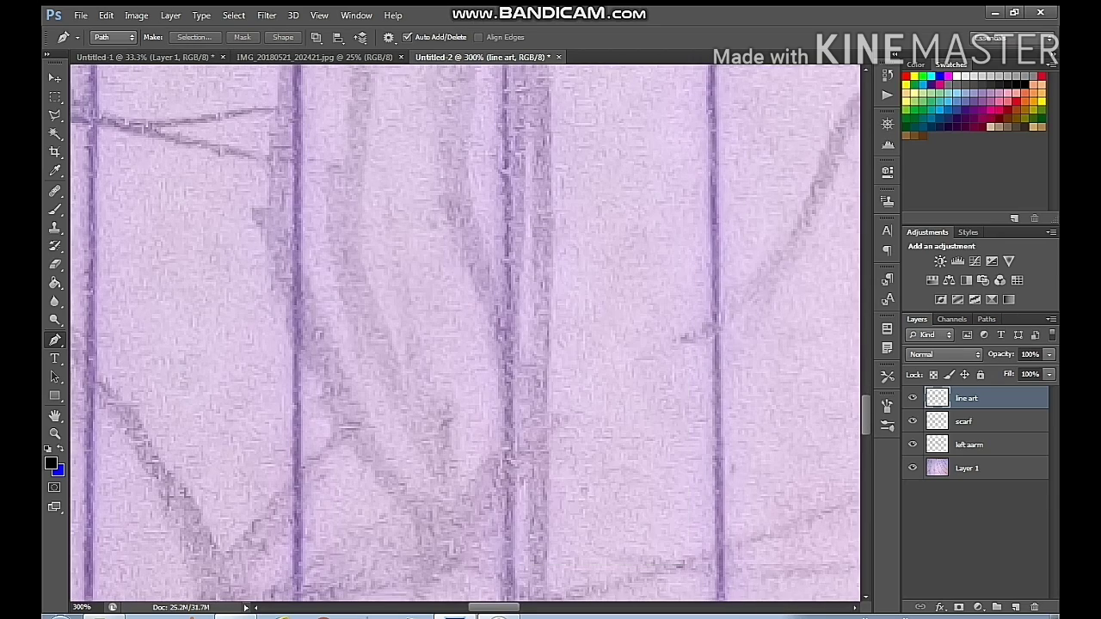
{"action": "right_click", "coordinate": [473, 354]}
{"action": "left_click", "coordinate": [522, 114]}
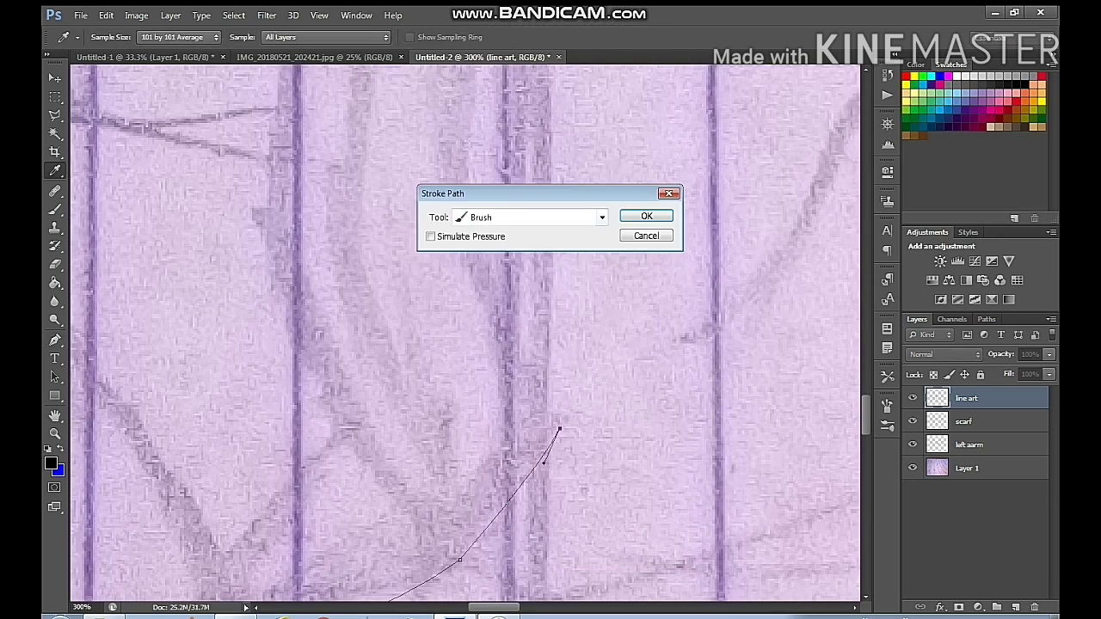
{"action": "left_click", "coordinate": [646, 215]}
{"action": "right_click", "coordinate": [454, 335]}
{"action": "left_click", "coordinate": [498, 31]}
Trace the lowered arm's outer side with a curved Pen path from the shoulder tip down to the start of the bottom edge
{"action": "left_click_drag", "start_coordinate": [430, 387], "coordinate": [739, 207]}
{"action": "left_click_drag", "start_coordinate": [533, 121], "coordinate": [560, 528]}
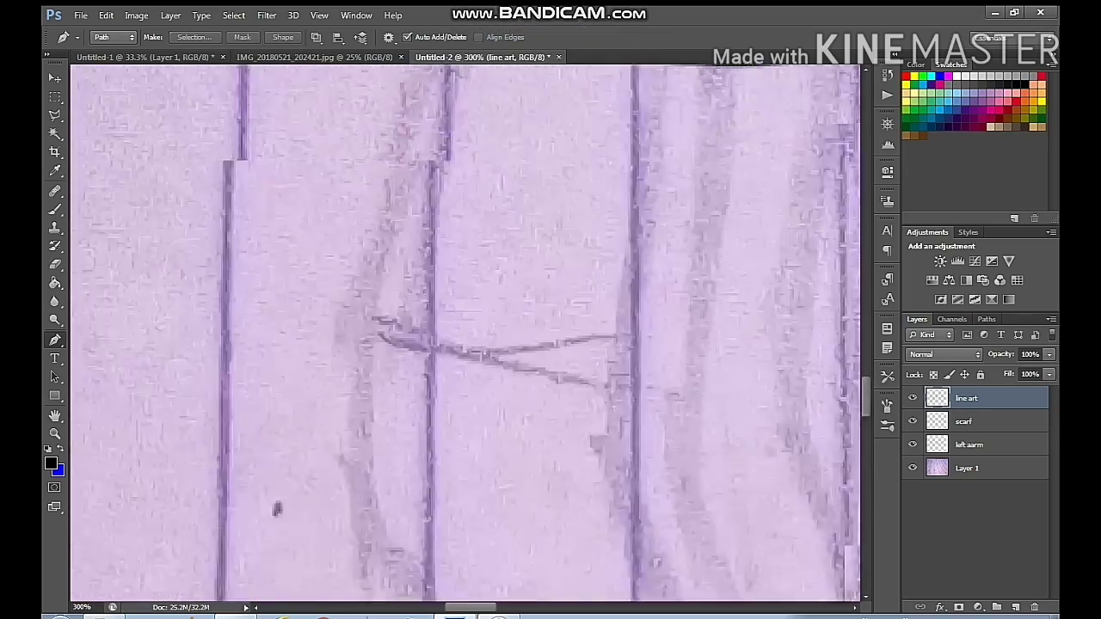
{"action": "left_click_drag", "start_coordinate": [551, 215], "coordinate": [523, 414]}
{"action": "left_click_drag", "start_coordinate": [370, 518], "coordinate": [411, 426]}
{"action": "left_click_drag", "start_coordinate": [412, 426], "coordinate": [552, 486]}
{"action": "scroll", "coordinate": [464, 331], "scroll_direction": "down", "scroll_amount": 4}
{"action": "scroll", "coordinate": [464, 332], "scroll_direction": "left", "scroll_amount": 1}
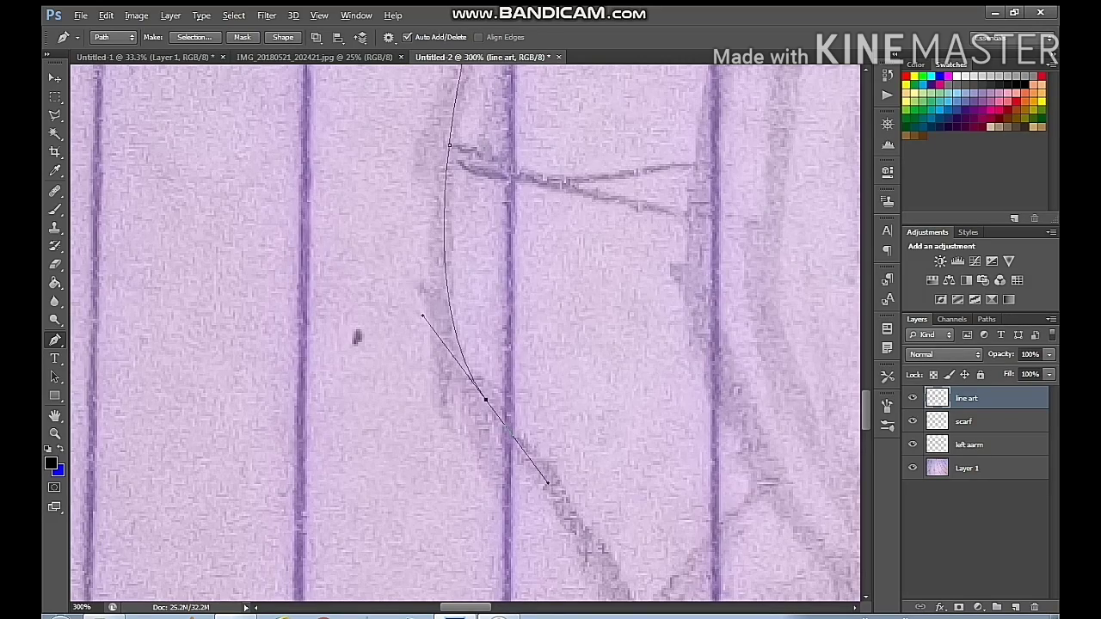
{"action": "scroll", "coordinate": [547, 483], "scroll_direction": "down", "scroll_amount": 7}
{"action": "scroll", "coordinate": [546, 483], "scroll_direction": "right", "scroll_amount": 2}
{"action": "left_click_drag", "start_coordinate": [613, 419], "coordinate": [632, 452]}
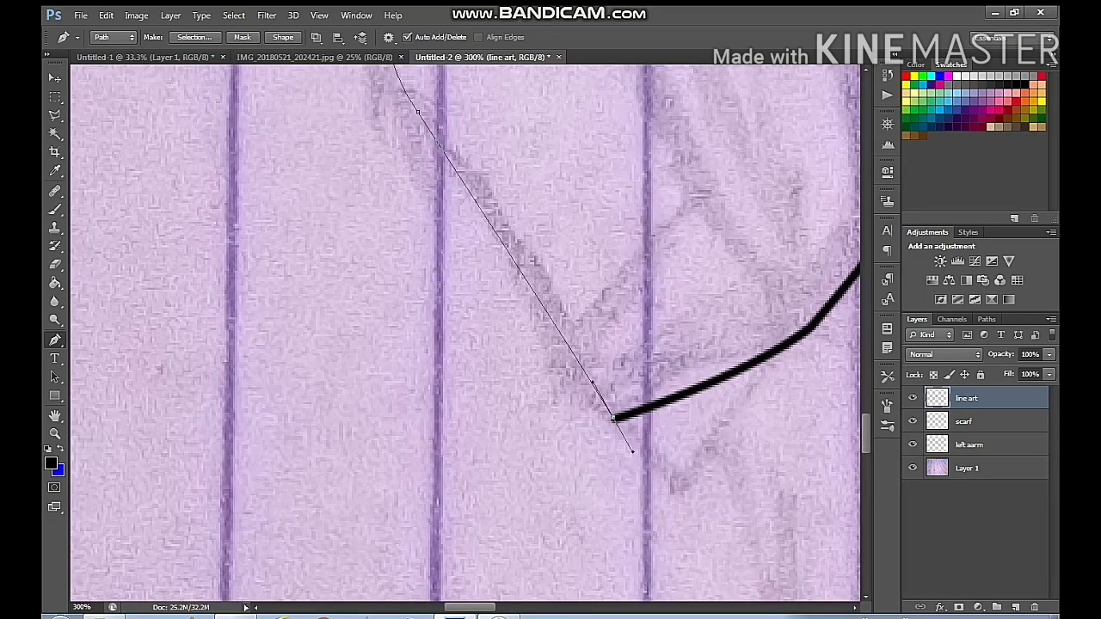
Stroke the outer arm path with the Brush on the line art layer, and delete the path
{"action": "right_click", "coordinate": [595, 547]}
{"action": "left_click", "coordinate": [636, 311]}
{"action": "left_click", "coordinate": [644, 215]}
{"action": "right_click", "coordinate": [518, 200]}
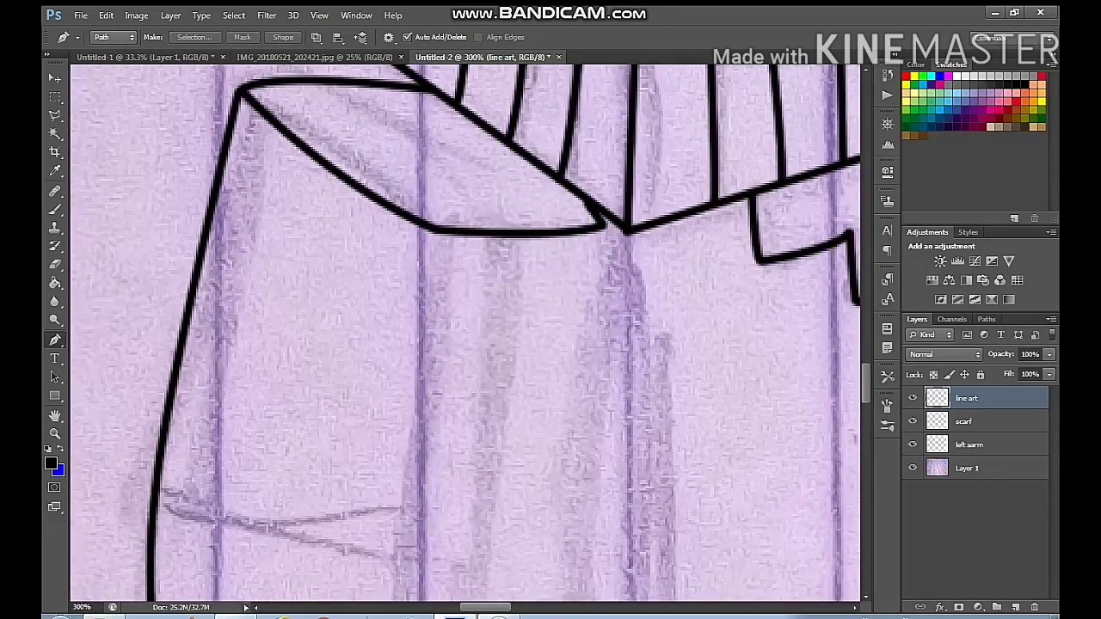
Trace the lowered arm's middle edge with a curved Pen path from the shoulder's lower corner to the bend in the bottom edge
{"action": "left_click", "coordinate": [437, 230]}
{"action": "left_click_drag", "start_coordinate": [450, 447], "coordinate": [528, 226]}
{"action": "key", "text": "ctrl+z"}
{"action": "left_click_drag", "start_coordinate": [421, 525], "coordinate": [518, 445]}
{"action": "left_click", "coordinate": [478, 370]}
{"action": "scroll", "coordinate": [482, 386], "scroll_direction": "down", "scroll_amount": 5}
{"action": "scroll", "coordinate": [518, 446], "scroll_direction": "down", "scroll_amount": 6}
{"action": "scroll", "coordinate": [517, 446], "scroll_direction": "right", "scroll_amount": 1}
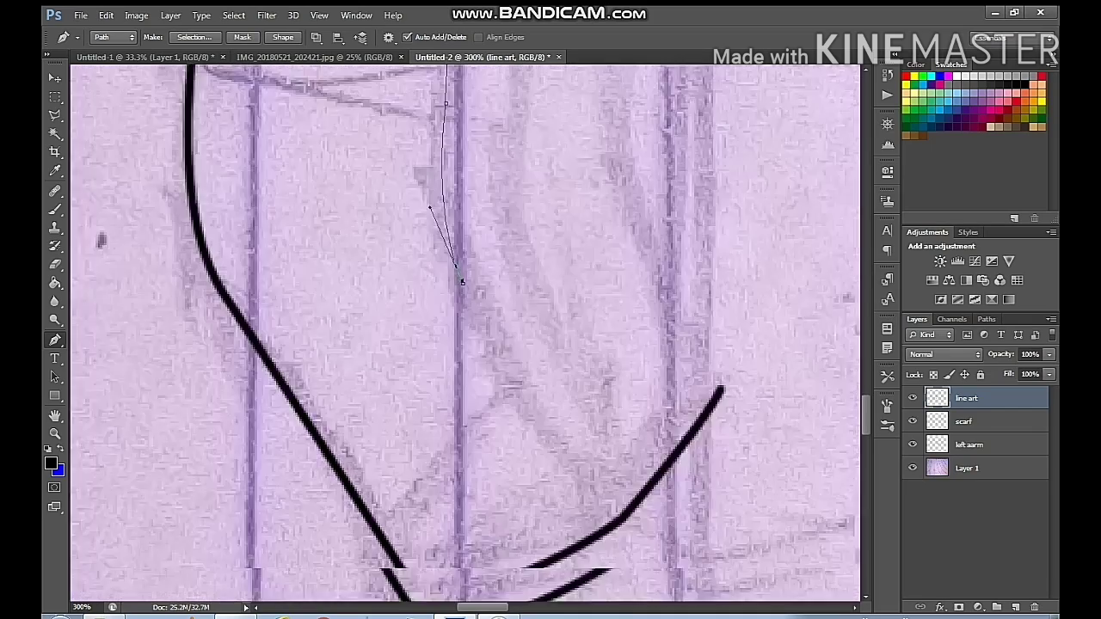
{"action": "key", "text": "ctrl+z"}
{"action": "left_click_drag", "start_coordinate": [607, 386], "coordinate": [611, 388]}
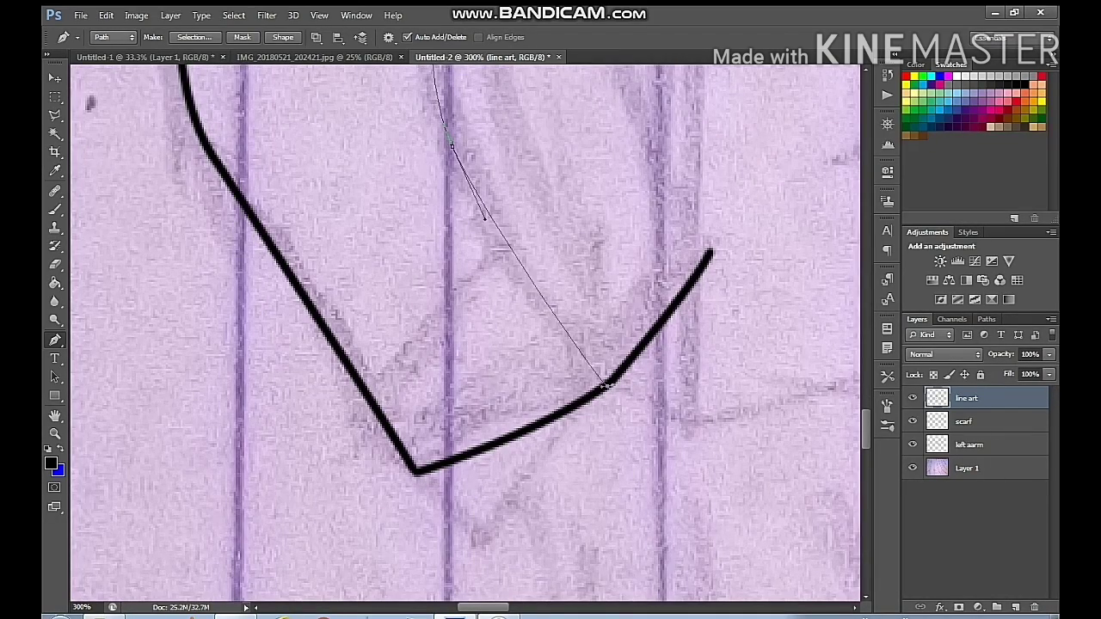
Stroke the arm's middle-edge path with the Brush on the line art layer, and delete the path
{"action": "right_click", "coordinate": [606, 386]}
{"action": "left_click", "coordinate": [663, 381]}
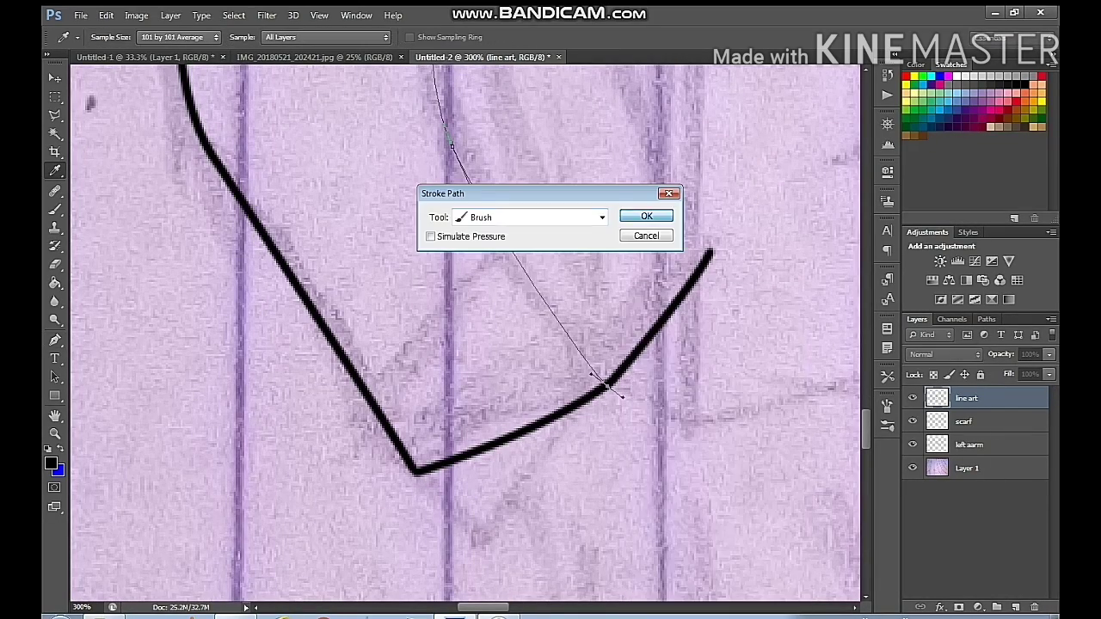
{"action": "left_click", "coordinate": [644, 216]}
{"action": "right_click", "coordinate": [639, 221]}
{"action": "left_click", "coordinate": [650, 231]}
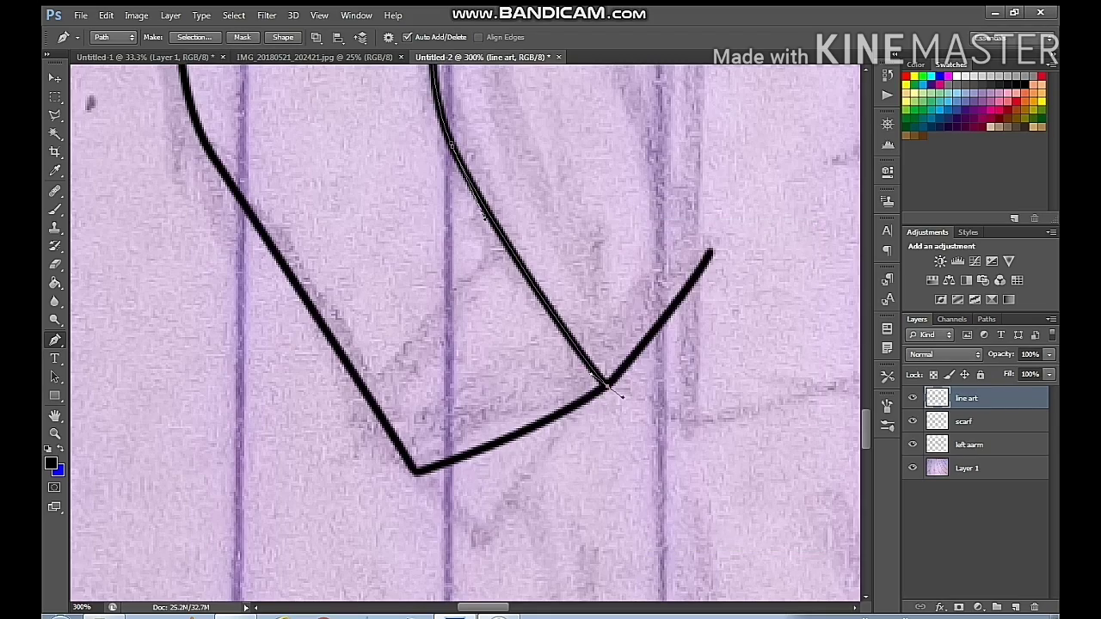
{"action": "right_click", "coordinate": [564, 205]}
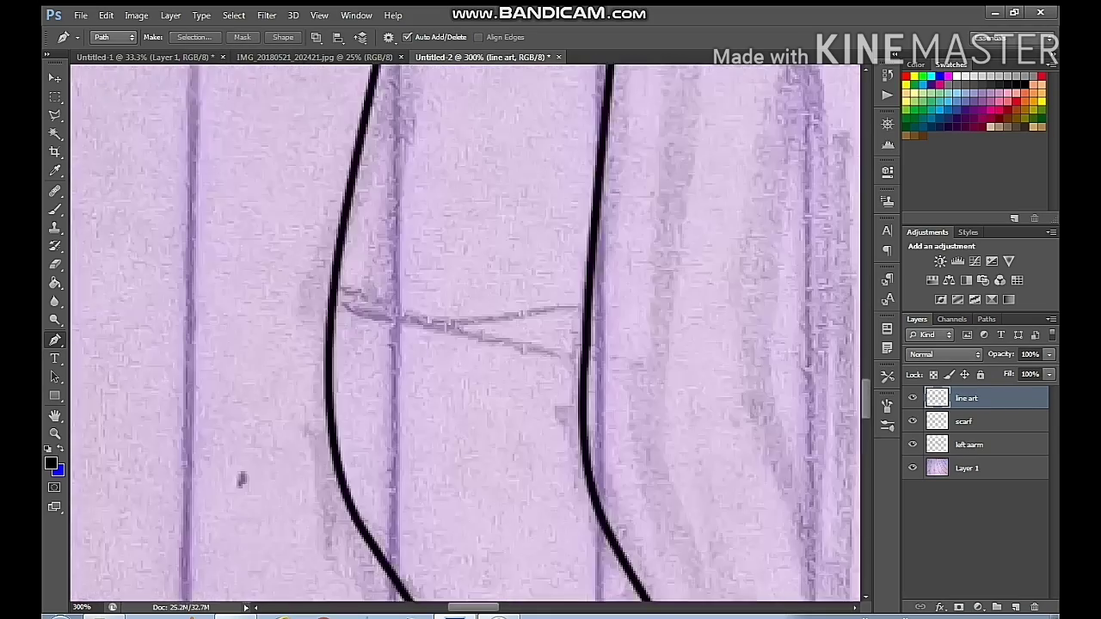
Trace the lowered arm's inner side with a curved Pen path from the shoulder's inner corner to the bottom edge's free end
{"action": "scroll", "coordinate": [464, 335], "scroll_direction": "up", "scroll_amount": 5}
{"action": "left_click_drag", "start_coordinate": [654, 387], "coordinate": [369, 337]}
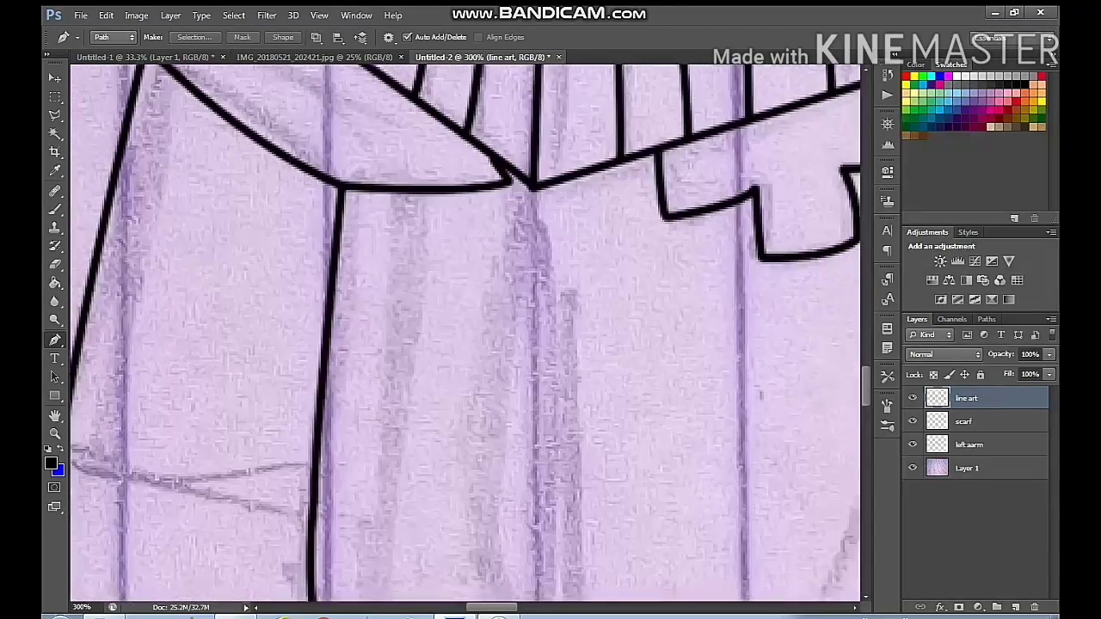
{"action": "scroll", "coordinate": [465, 336], "scroll_direction": "down", "scroll_amount": 5}
{"action": "left_click_drag", "start_coordinate": [475, 359], "coordinate": [499, 445]}
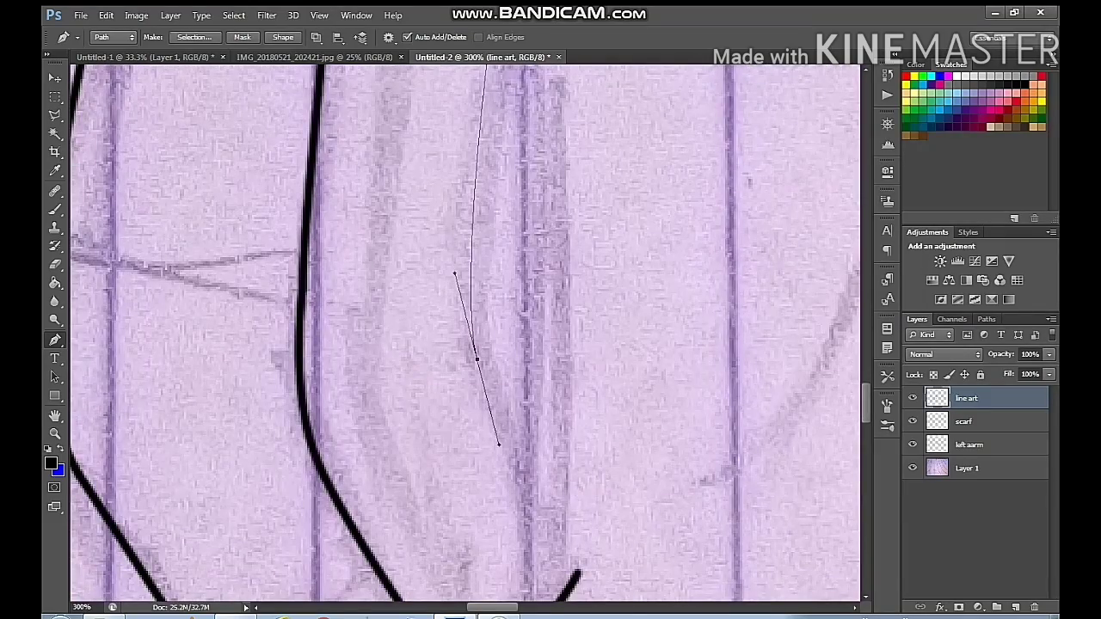
{"action": "left_click_drag", "start_coordinate": [477, 359], "coordinate": [438, 218]}
{"action": "left_click_drag", "start_coordinate": [538, 428], "coordinate": [599, 526]}
Stroke the inner arm path with the Brush on the line art layer, and delete the path
{"action": "right_click", "coordinate": [533, 429]}
{"action": "left_click", "coordinate": [582, 381]}
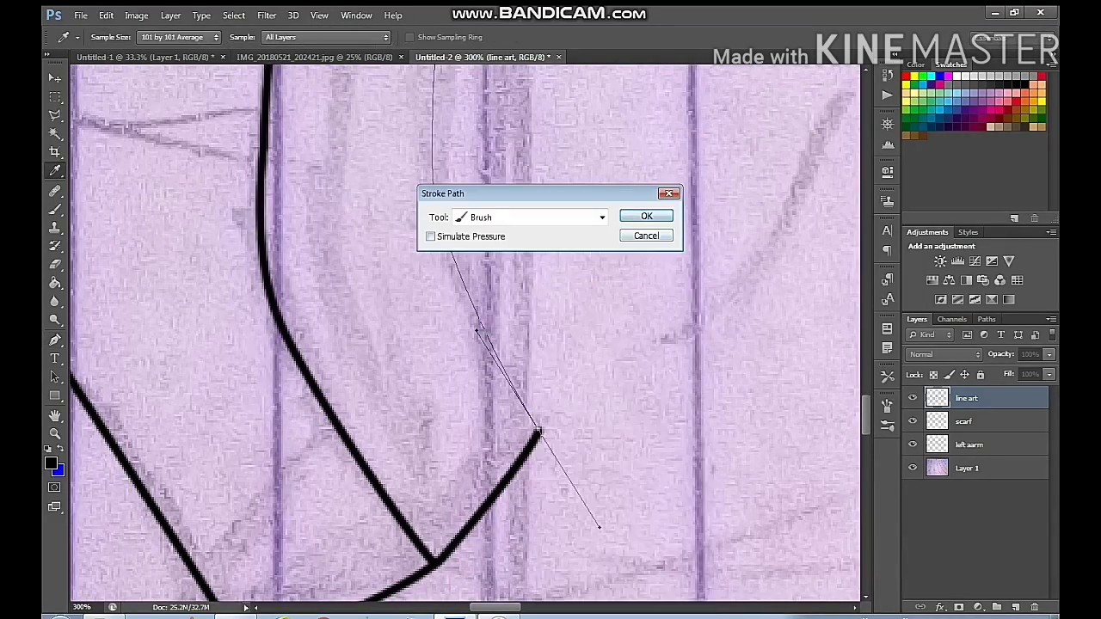
{"action": "left_click", "coordinate": [634, 218]}
{"action": "right_click", "coordinate": [630, 221]}
{"action": "left_click", "coordinate": [672, 245]}
Ink the elbow crease across both faces of the lowered arm with a Pen path stroked with the Brush, and delete the path
{"action": "mouse_move", "coordinate": [662, 250]}
{"action": "left_mouse_down"}
{"action": "mouse_move", "coordinate": [641, 539]}
{"action": "mouse_move", "coordinate": [745, 474]}
{"action": "mouse_move", "coordinate": [879, 498]}
{"action": "left_mouse_up"}
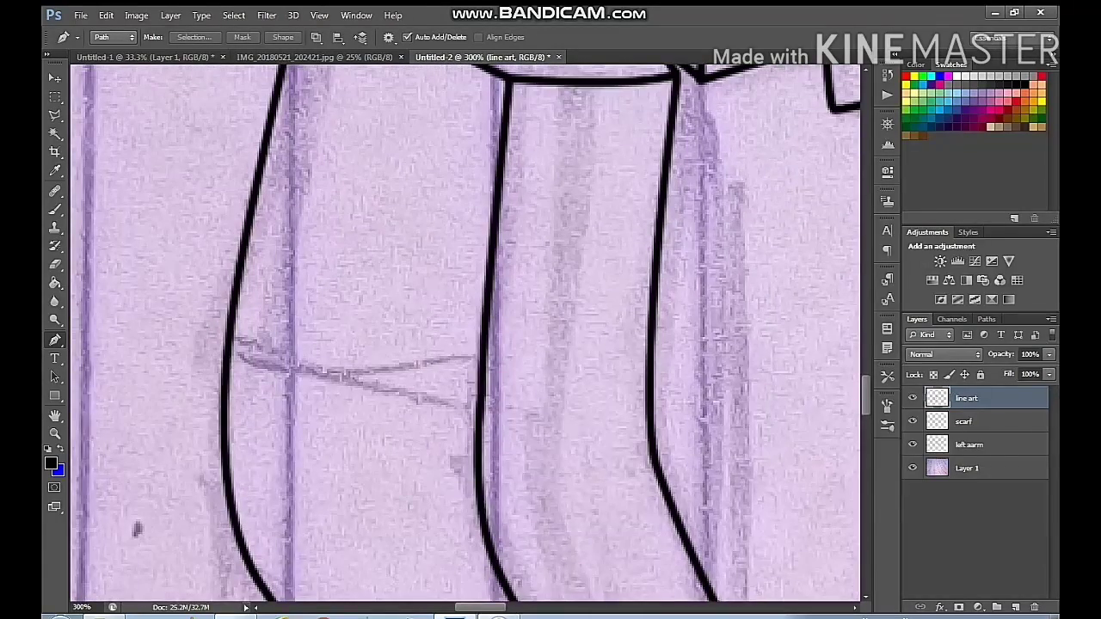
{"action": "left_click_drag", "start_coordinate": [478, 409], "coordinate": [538, 406]}
{"action": "left_click", "coordinate": [478, 409], "text": "alt"}
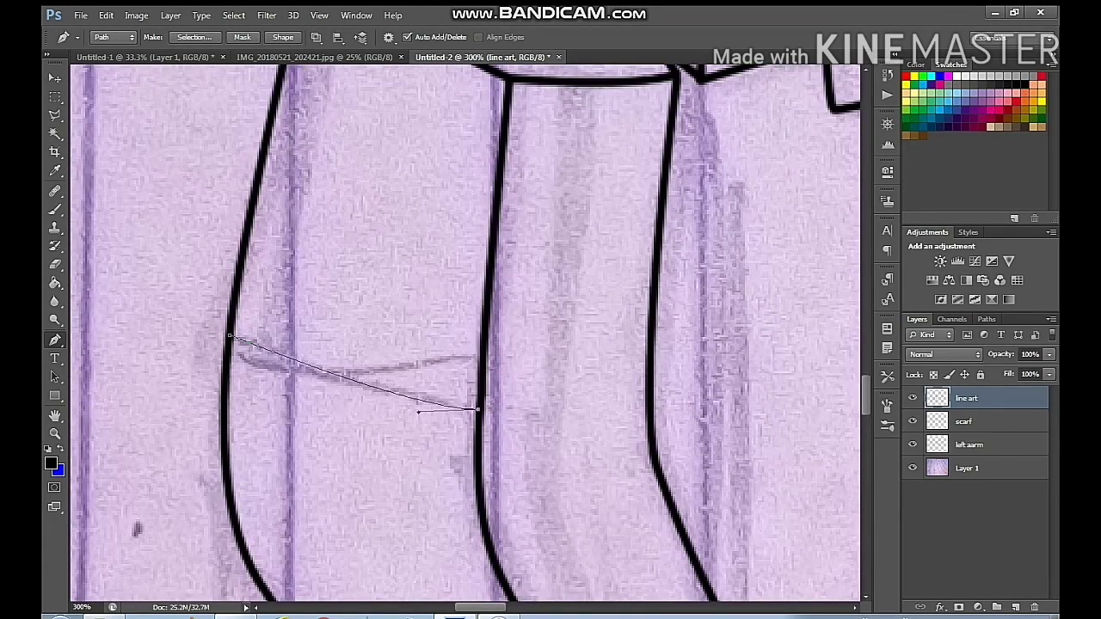
{"action": "right_click", "coordinate": [686, 286]}
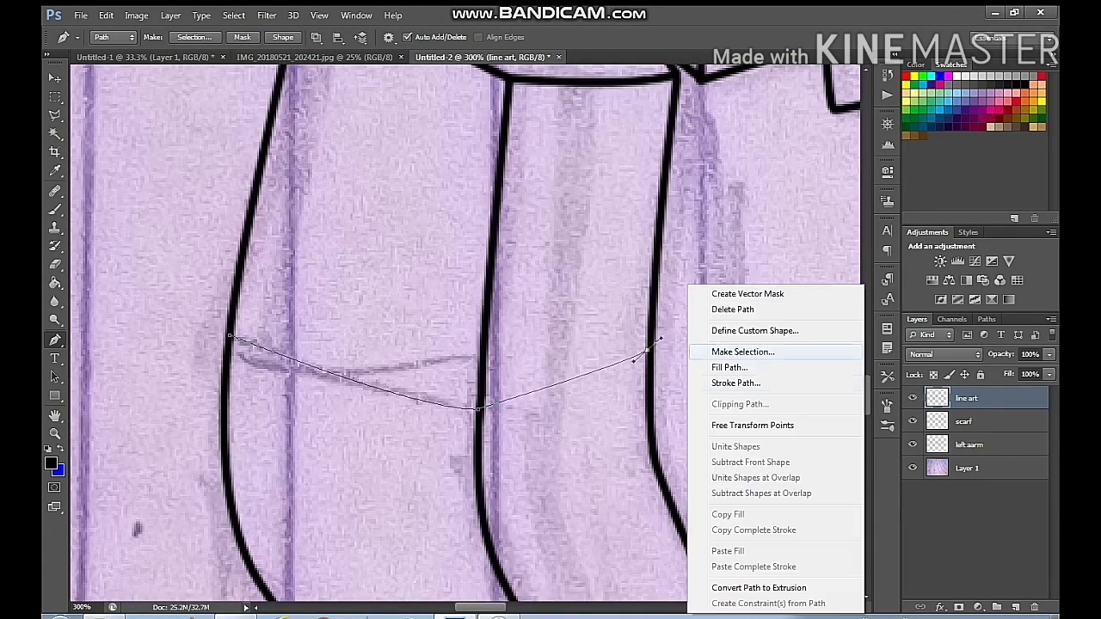
{"action": "left_click", "coordinate": [722, 386]}
{"action": "left_click", "coordinate": [646, 214]}
{"action": "right_click", "coordinate": [560, 251]}
{"action": "left_click", "coordinate": [603, 275]}
Trace the torso's bottom edge with a Pen path running from the lowered arm around the front corner and rising across the waist
{"action": "left_click_drag", "start_coordinate": [604, 279], "coordinate": [212, 186]}
{"action": "mouse_move", "coordinate": [430, 595]}
{"action": "left_mouse_down"}
{"action": "mouse_move", "coordinate": [349, 197]}
{"action": "mouse_move", "coordinate": [513, 69]}
{"action": "left_mouse_up"}
{"action": "left_click", "coordinate": [423, 228]}
{"action": "left_click_drag", "start_coordinate": [424, 228], "coordinate": [152, 459]}
{"action": "left_click_drag", "start_coordinate": [521, 349], "coordinate": [624, 297]}
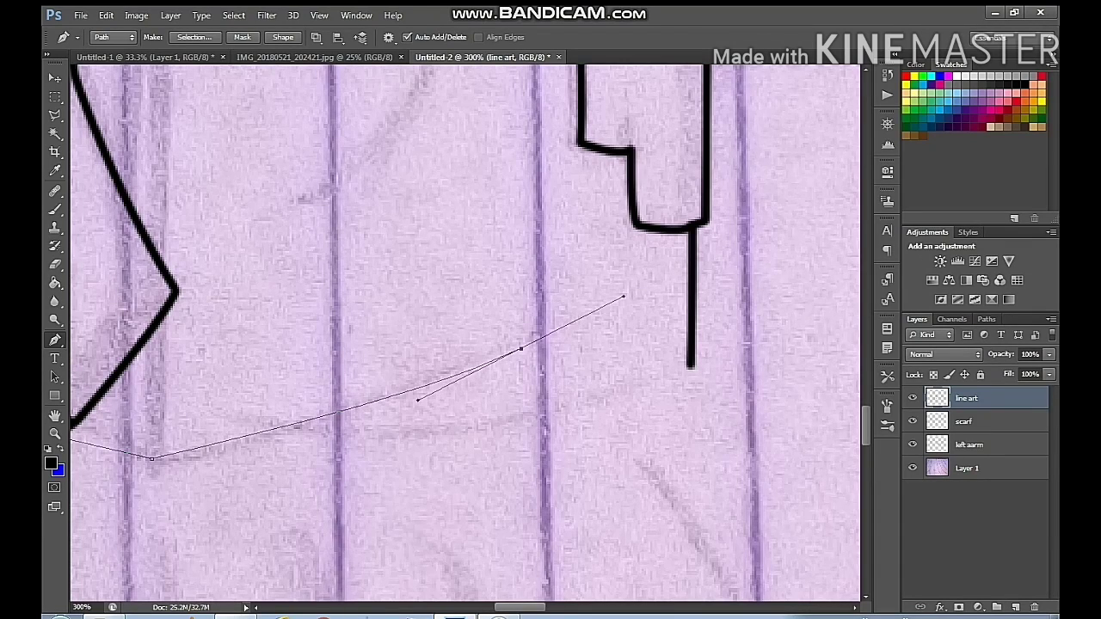
Stroke the torso's bottom-edge path with the Brush on the line art layer, and delete the path
{"action": "right_click", "coordinate": [522, 379]}
{"action": "left_click", "coordinate": [585, 145]}
{"action": "left_click", "coordinate": [646, 216]}
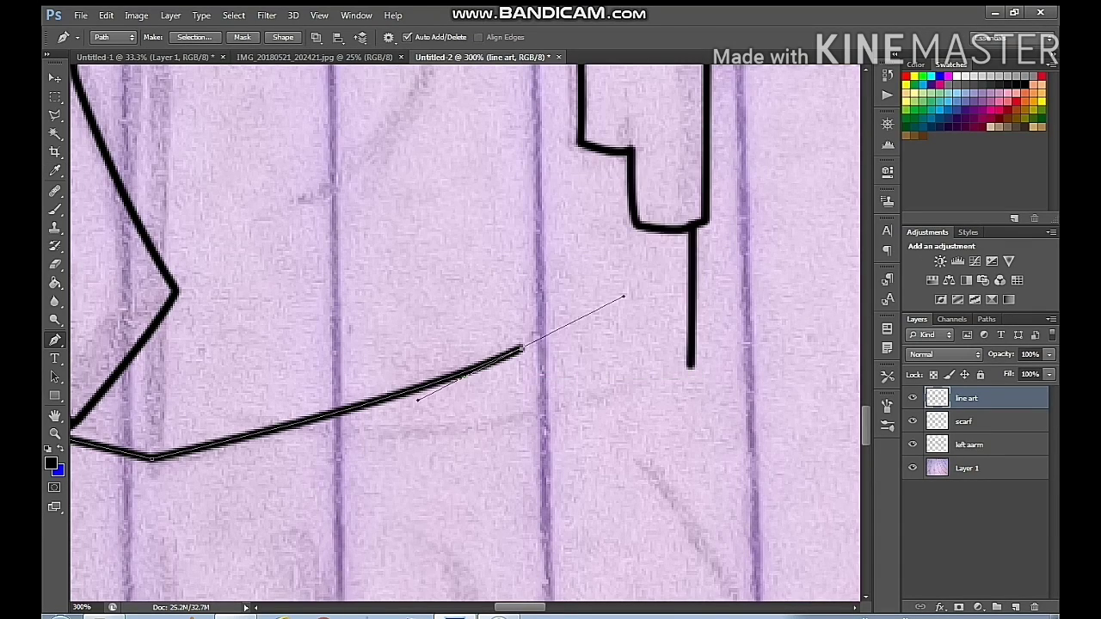
{"action": "right_click", "coordinate": [644, 217]}
{"action": "left_click", "coordinate": [685, 241]}
Ink a lower hem curve from the torso's bottom edge to the side line's lower end with a Brush-stroked Pen path, and delete the path
{"action": "left_click", "coordinate": [291, 425]}
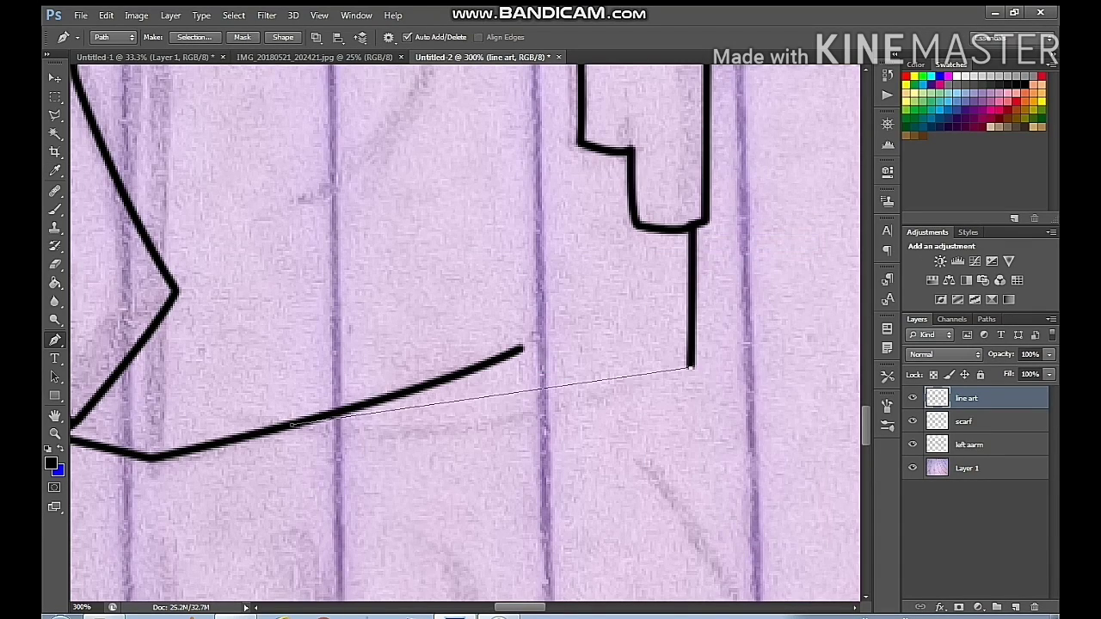
{"action": "left_click_drag", "start_coordinate": [690, 368], "coordinate": [855, 287]}
{"action": "right_click", "coordinate": [757, 289]}
{"action": "left_click", "coordinate": [803, 383]}
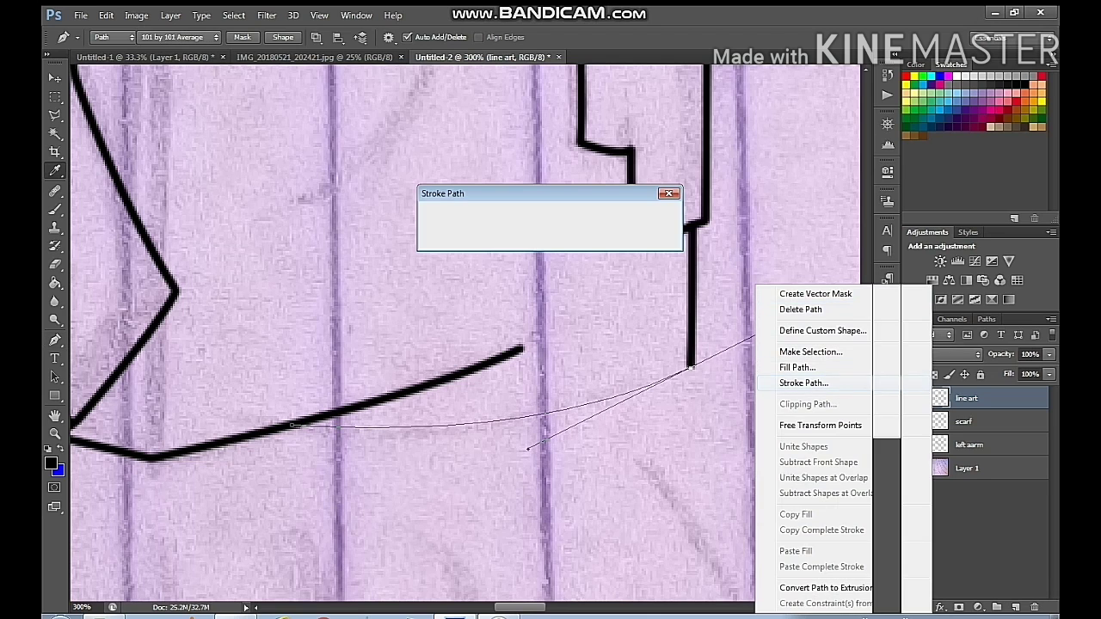
{"action": "left_click", "coordinate": [644, 216]}
{"action": "right_click", "coordinate": [646, 219]}
{"action": "left_click", "coordinate": [688, 243]}
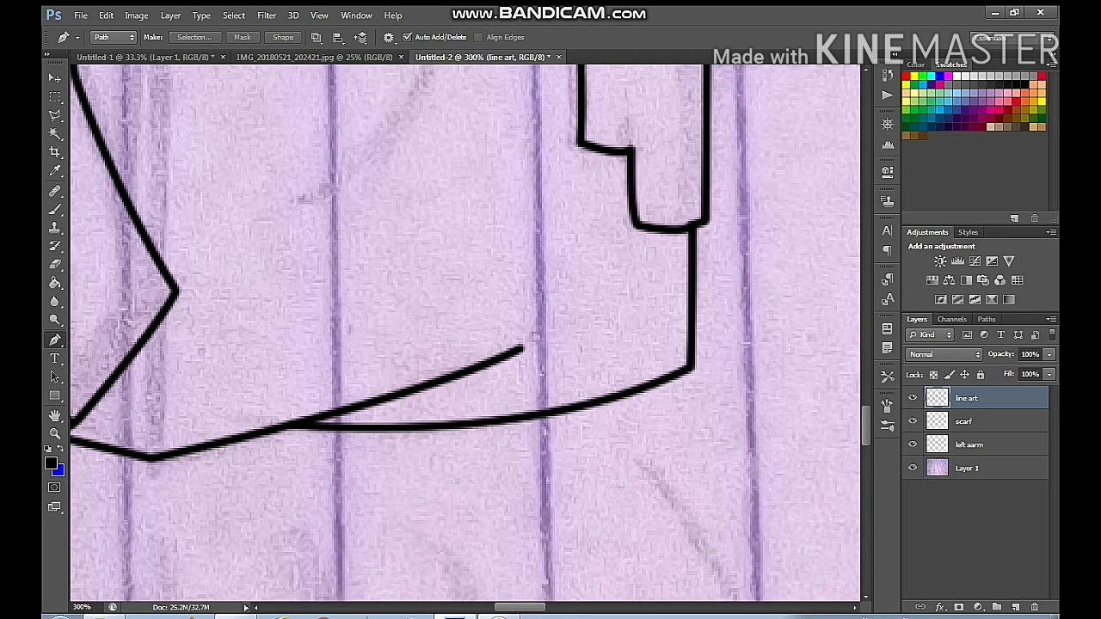
Ink the torso's front corner edge down to the lowered arm with a Brush-stroked Pen path, and delete the path
{"action": "left_click", "coordinate": [504, 617]}
{"action": "left_click", "coordinate": [504, 617]}
{"action": "left_click_drag", "start_coordinate": [344, 283], "coordinate": [679, 551]}
{"action": "left_click_drag", "start_coordinate": [482, 171], "coordinate": [536, 234]}
{"action": "left_click_drag", "start_coordinate": [516, 533], "coordinate": [560, 552]}
{"action": "right_click", "coordinate": [625, 252]}
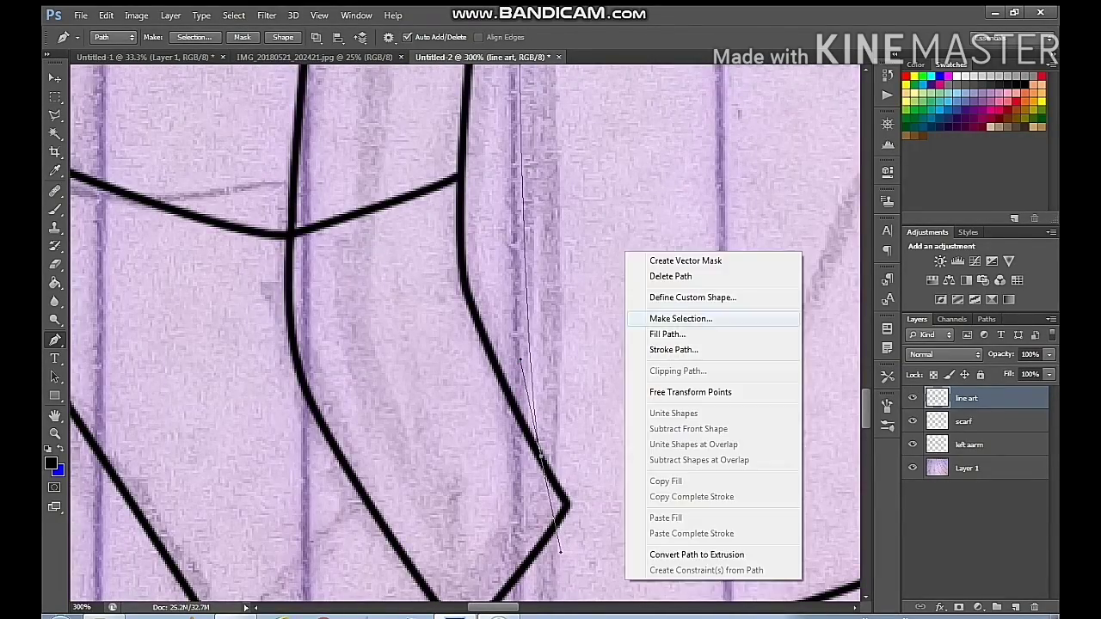
{"action": "left_click", "coordinate": [674, 350]}
{"action": "left_click", "coordinate": [645, 216]}
{"action": "right_click", "coordinate": [601, 220]}
{"action": "left_click", "coordinate": [647, 244]}
Ink the short torso corner edge from beneath the lowered arm to the bottom hem with a Brush-stroked Pen path, and delete the path
{"action": "mouse_move", "coordinate": [623, 206]}
{"action": "left_mouse_down"}
{"action": "mouse_move", "coordinate": [586, 590]}
{"action": "mouse_move", "coordinate": [619, 73]}
{"action": "left_mouse_up"}
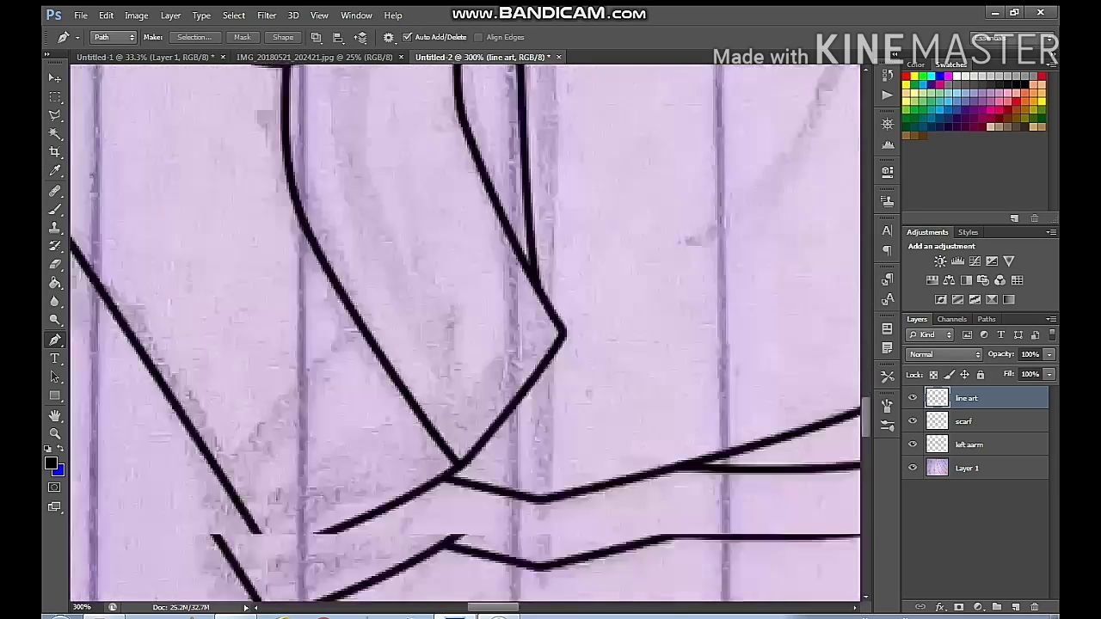
{"action": "scroll", "coordinate": [465, 331], "scroll_direction": "down", "scroll_amount": 1}
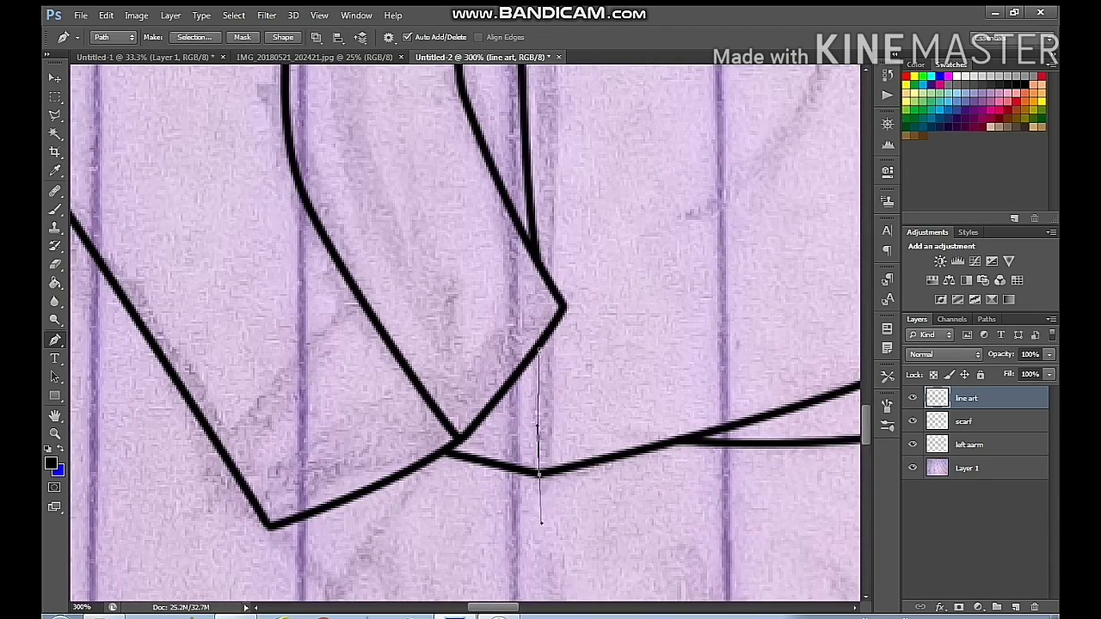
{"action": "right_click", "coordinate": [745, 234]}
{"action": "left_click", "coordinate": [792, 334]}
{"action": "key", "text": "Return"}
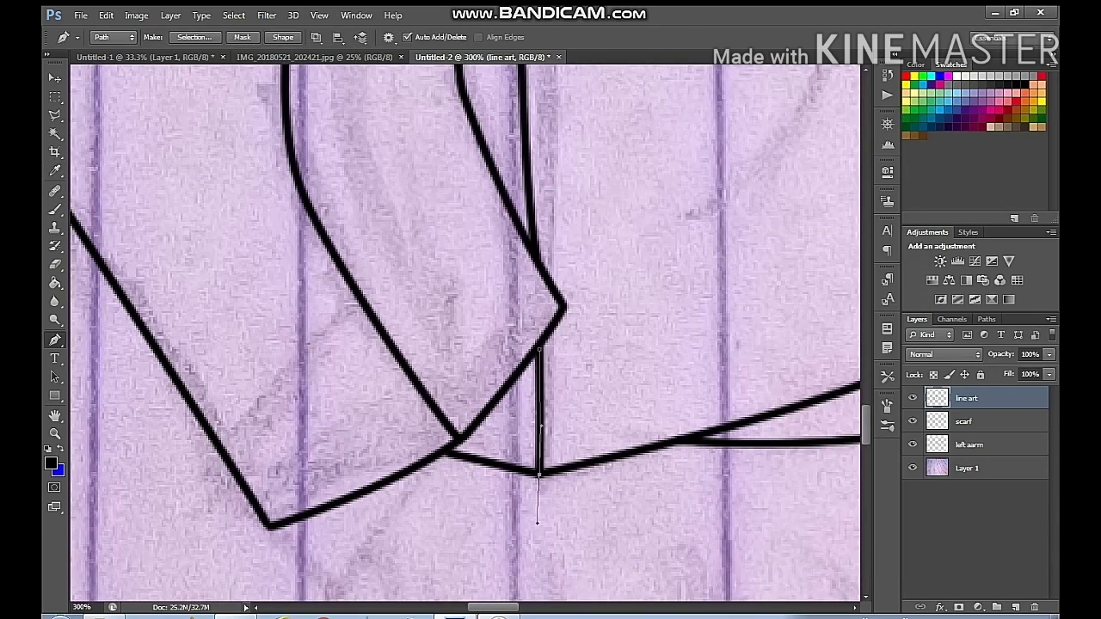
{"action": "right_click", "coordinate": [630, 194]}
{"action": "left_click", "coordinate": [676, 219]}
Ink the head's vertical corner edge from the hairline to the scarf's front corner with a Brush-stroked Pen path, and delete the path
{"action": "left_click_drag", "start_coordinate": [670, 108], "coordinate": [375, 291]}
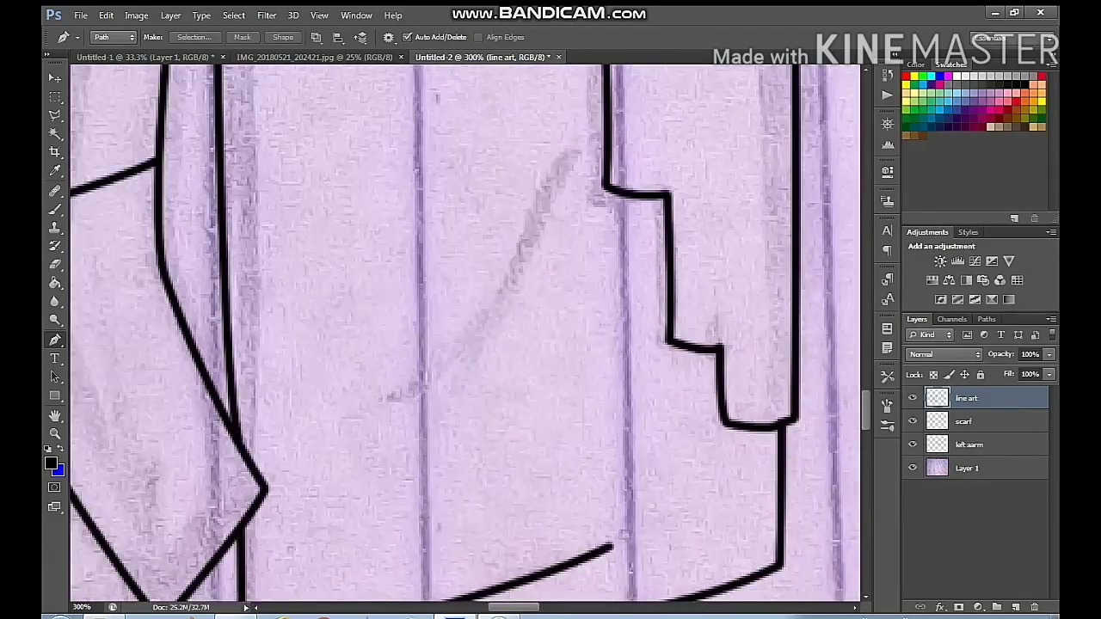
{"action": "left_click_drag", "start_coordinate": [481, 129], "coordinate": [434, 488]}
{"action": "left_click_drag", "start_coordinate": [370, 73], "coordinate": [653, 600]}
{"action": "scroll", "coordinate": [464, 331], "scroll_direction": "down", "scroll_amount": 3}
{"action": "scroll", "coordinate": [465, 331], "scroll_direction": "left", "scroll_amount": 1}
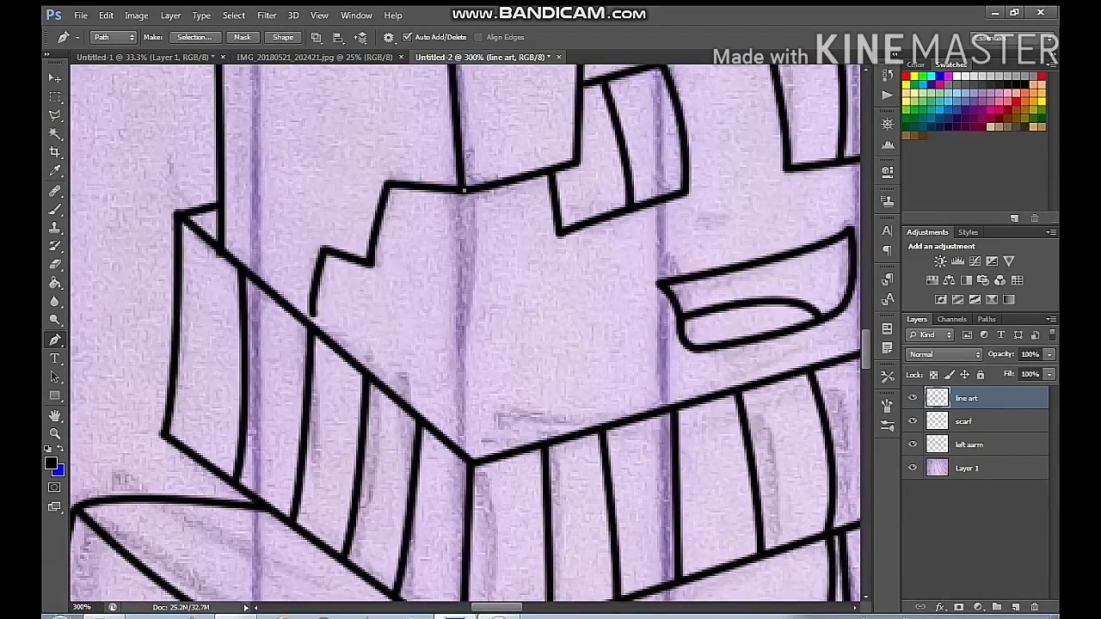
{"action": "right_click", "coordinate": [511, 282]}
{"action": "left_click", "coordinate": [559, 384]}
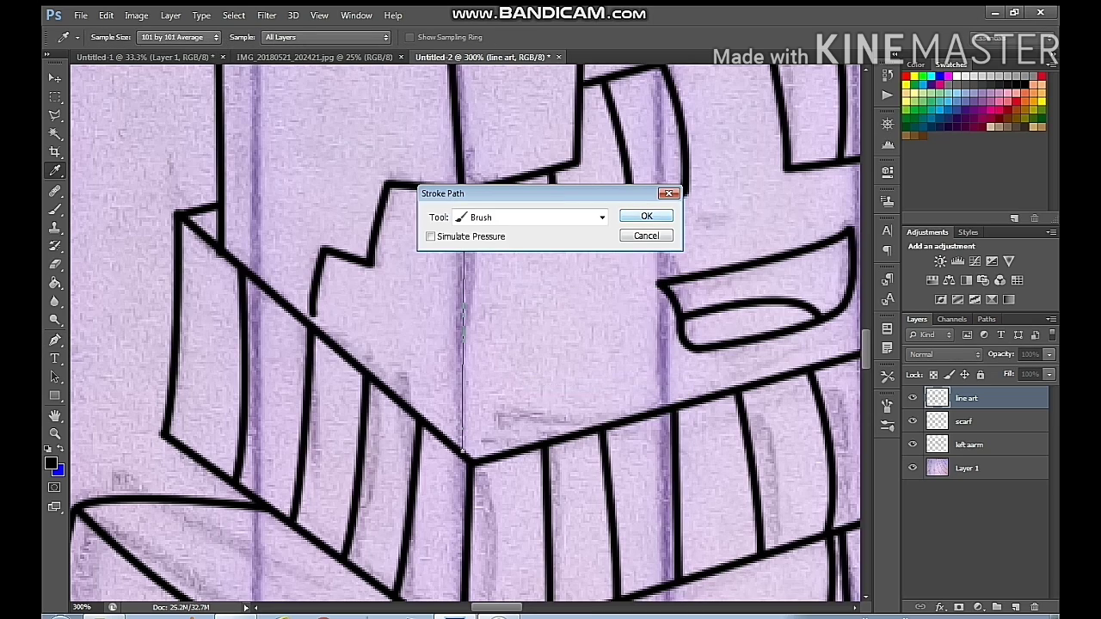
{"action": "left_click", "coordinate": [646, 216]}
{"action": "right_click", "coordinate": [610, 225]}
{"action": "left_click", "coordinate": [657, 248]}
Ink the curved diagonal fold on the torso's front face with a Brush-stroked Pen path, and delete the path
{"action": "left_click", "coordinate": [499, 617]}
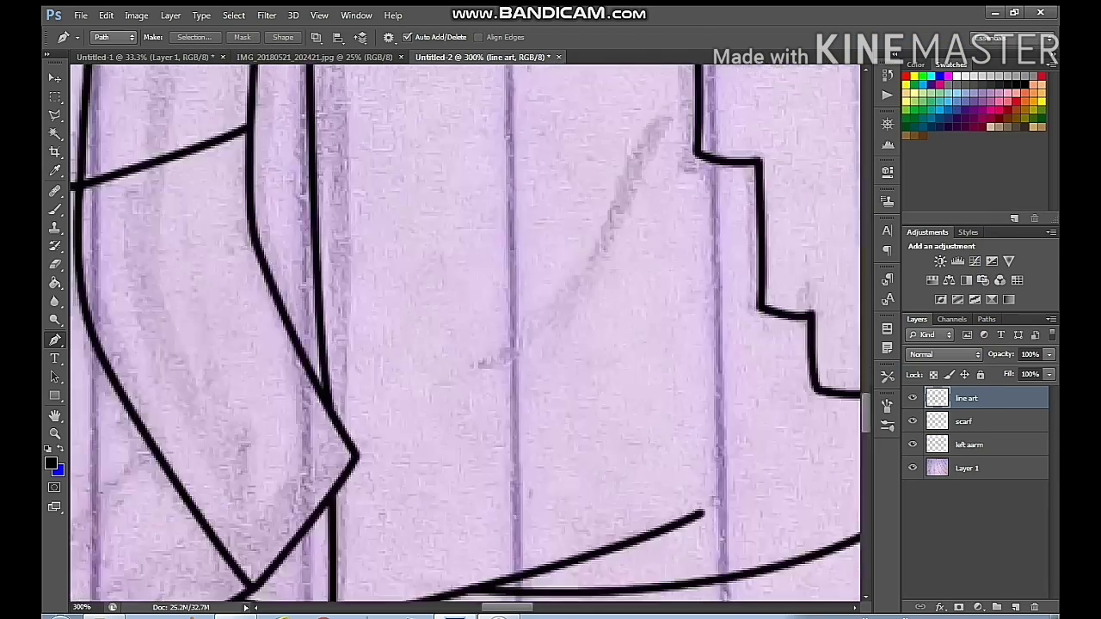
{"action": "left_click_drag", "start_coordinate": [482, 499], "coordinate": [338, 429]}
{"action": "left_click_drag", "start_coordinate": [344, 594], "coordinate": [676, 115]}
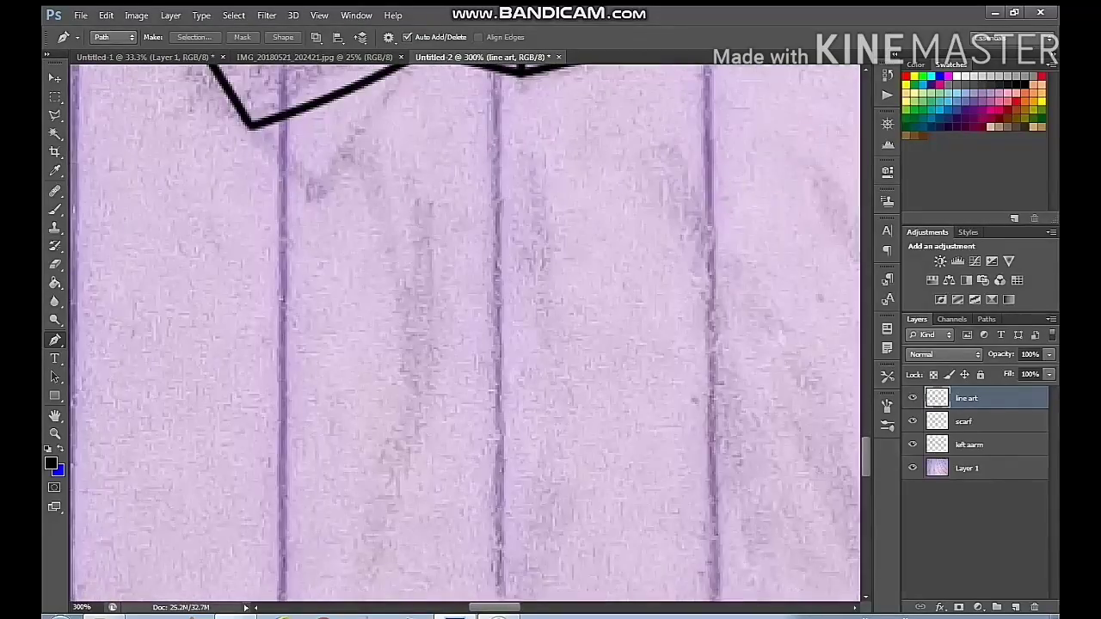
{"action": "key", "text": "ctrl+minus"}
{"action": "key", "text": "ctrl+minus"}
{"action": "key", "text": "ctrl+minus"}
{"action": "key", "text": "ctrl+minus"}
{"action": "key", "text": "ctrl+plus"}
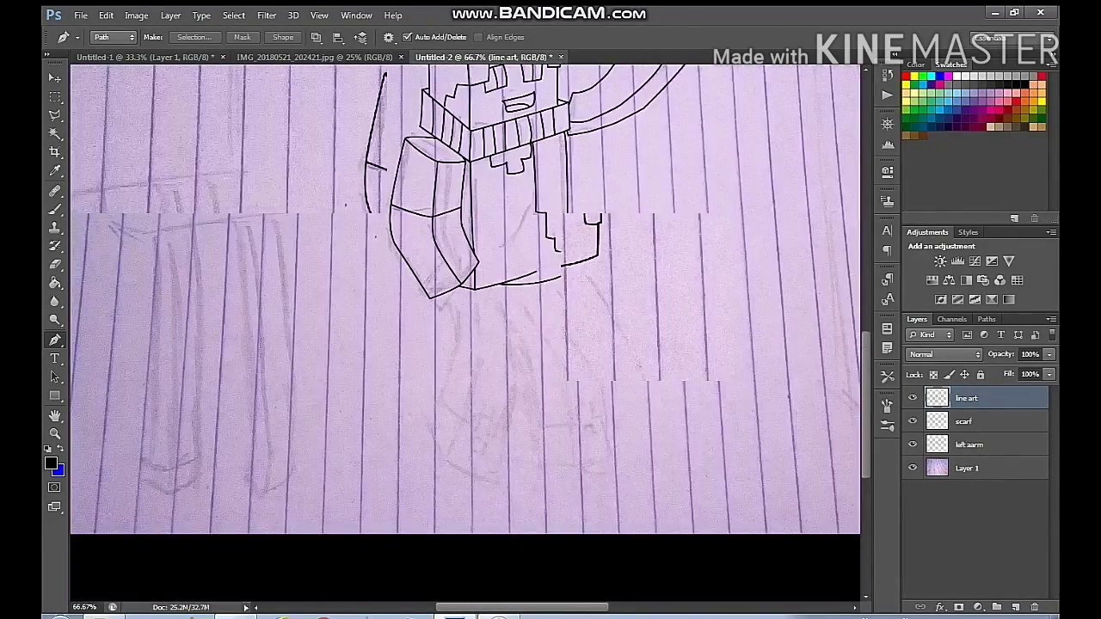
{"action": "key", "text": "ctrl+plus"}
{"action": "key", "text": "ctrl+plus"}
{"action": "left_click_drag", "start_coordinate": [550, 176], "coordinate": [347, 599]}
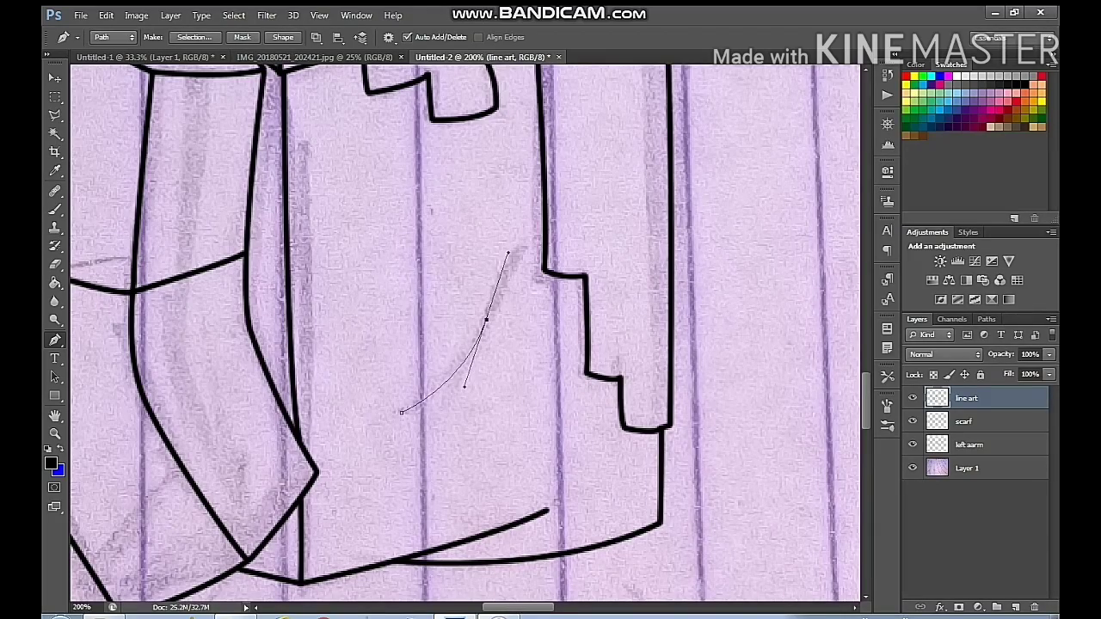
{"action": "right_click", "coordinate": [505, 243]}
{"action": "left_click", "coordinate": [369, 337]}
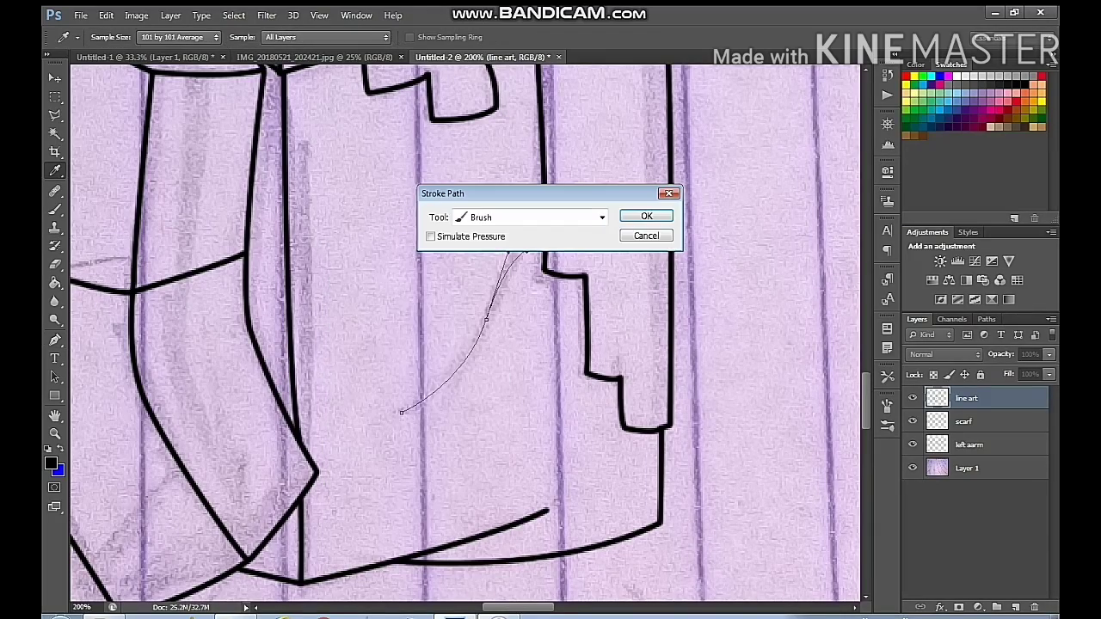
{"action": "left_click", "coordinate": [644, 216]}
{"action": "right_click", "coordinate": [510, 205]}
{"action": "left_click", "coordinate": [561, 226]}
Trace the front leg's outer edge with a Pen path from just under the torso hem, curving down to the foot's outer corner
{"action": "left_click_drag", "start_coordinate": [387, 593], "coordinate": [617, 150]}
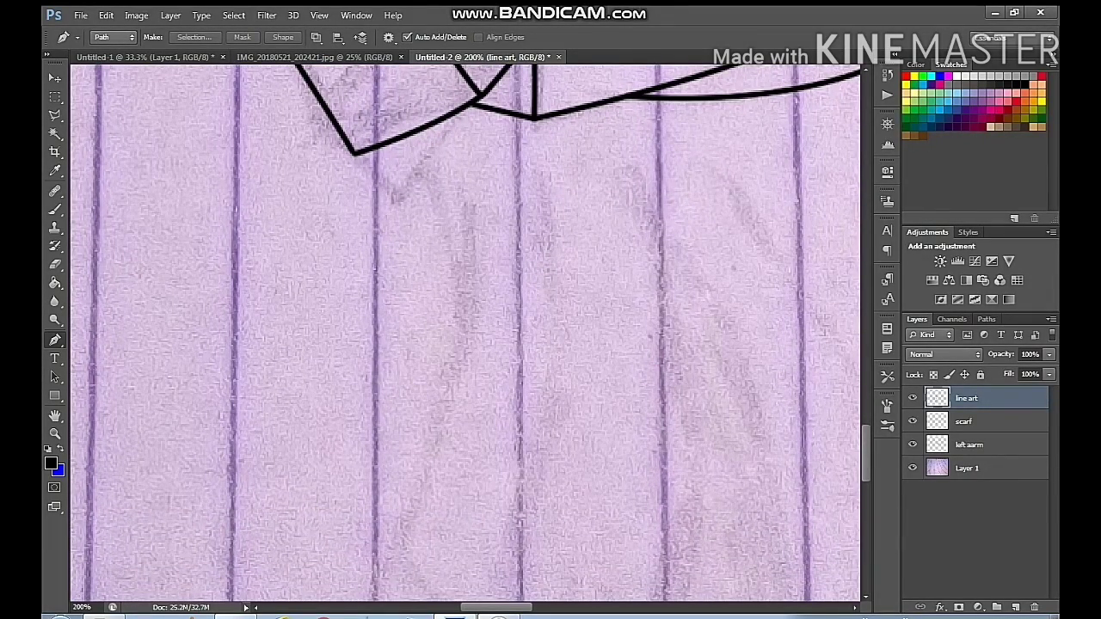
{"action": "left_click", "coordinate": [486, 114]}
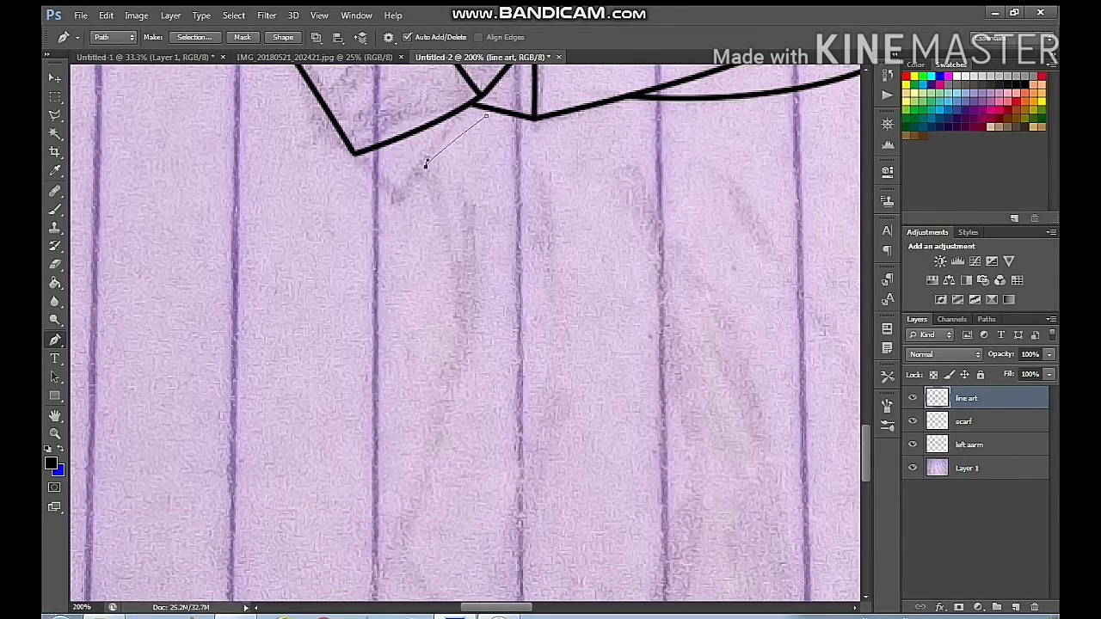
{"action": "left_click_drag", "start_coordinate": [430, 412], "coordinate": [467, 391]}
{"action": "left_click_drag", "start_coordinate": [497, 260], "coordinate": [499, 295]}
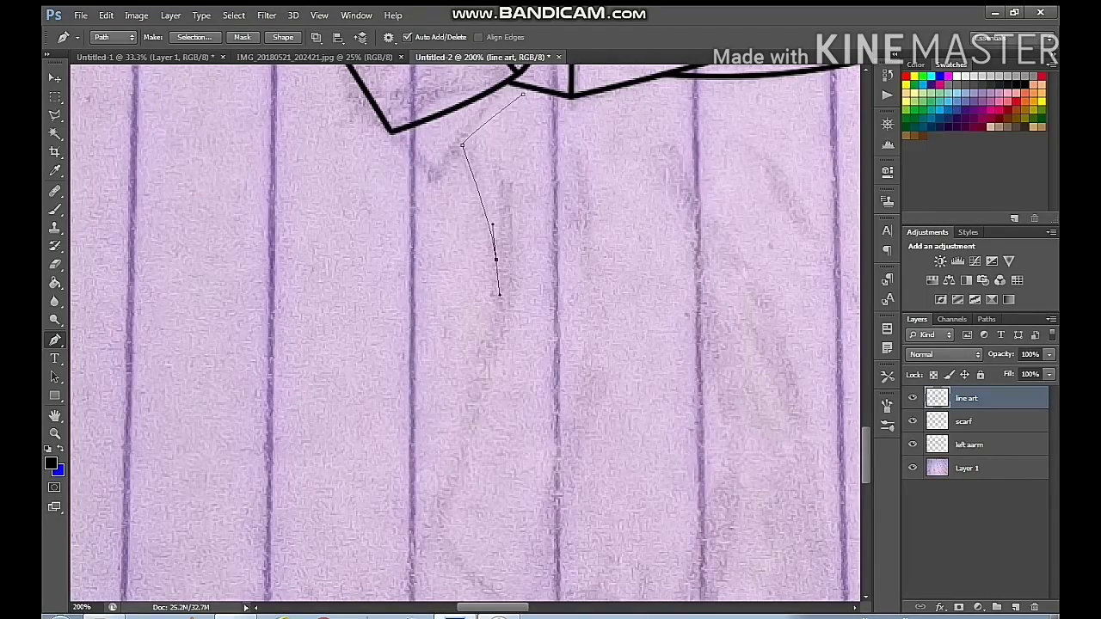
{"action": "left_click_drag", "start_coordinate": [469, 437], "coordinate": [424, 532]}
{"action": "left_click", "coordinate": [469, 437], "text": "alt"}
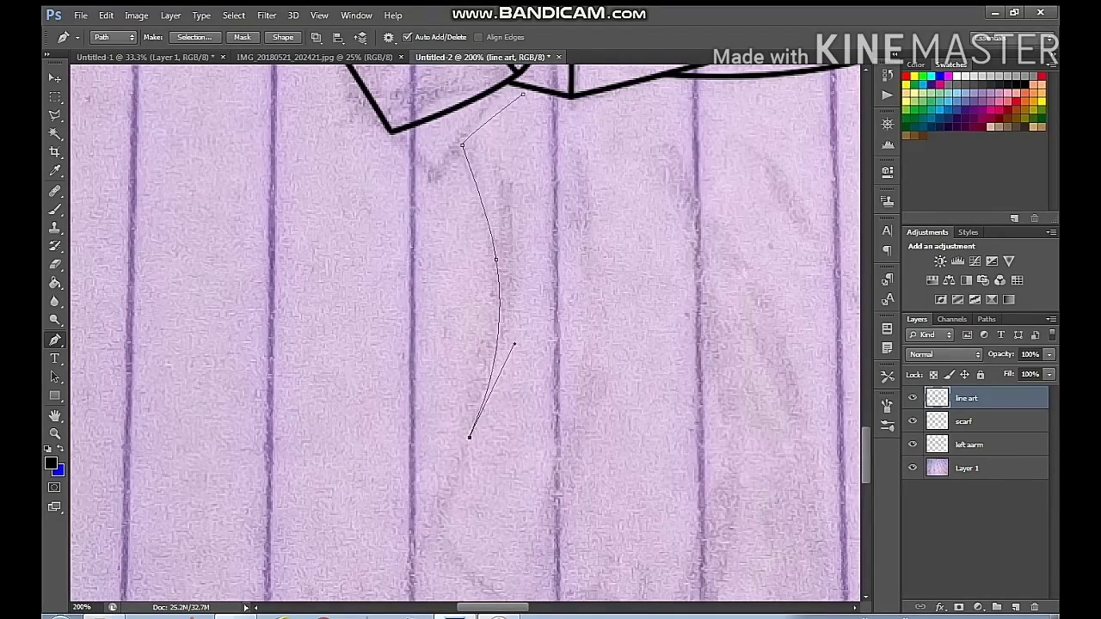
{"action": "left_click_drag", "start_coordinate": [469, 437], "coordinate": [583, 199]}
{"action": "left_click", "coordinate": [492, 398]}
Stroke the leg's outer-edge path with the Brush on the line art layer, and delete the path
{"action": "right_click", "coordinate": [567, 348]}
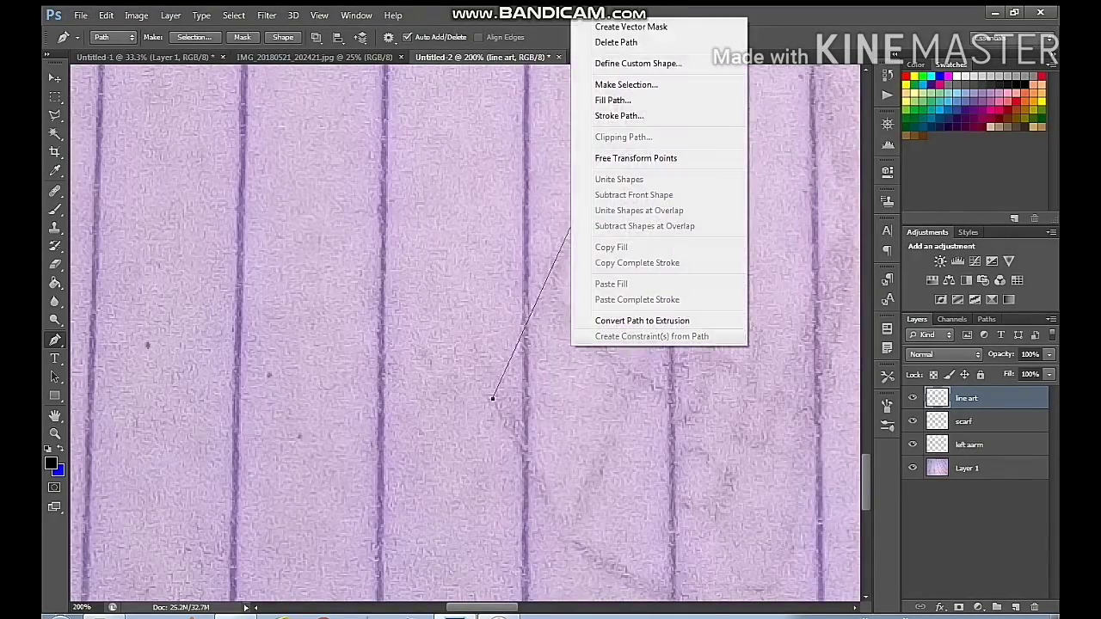
{"action": "left_click", "coordinate": [602, 113]}
{"action": "left_click", "coordinate": [646, 216]}
{"action": "right_click", "coordinate": [591, 208]}
{"action": "left_click", "coordinate": [632, 230]}
Trace the foot's lower outline with a Pen path from the leg's outer line to the front corner and along the curved sole
{"action": "mouse_move", "coordinate": [632, 231]}
{"action": "left_mouse_down"}
{"action": "mouse_move", "coordinate": [558, 292]}
{"action": "mouse_move", "coordinate": [499, 245]}
{"action": "mouse_move", "coordinate": [534, 100]}
{"action": "left_mouse_up"}
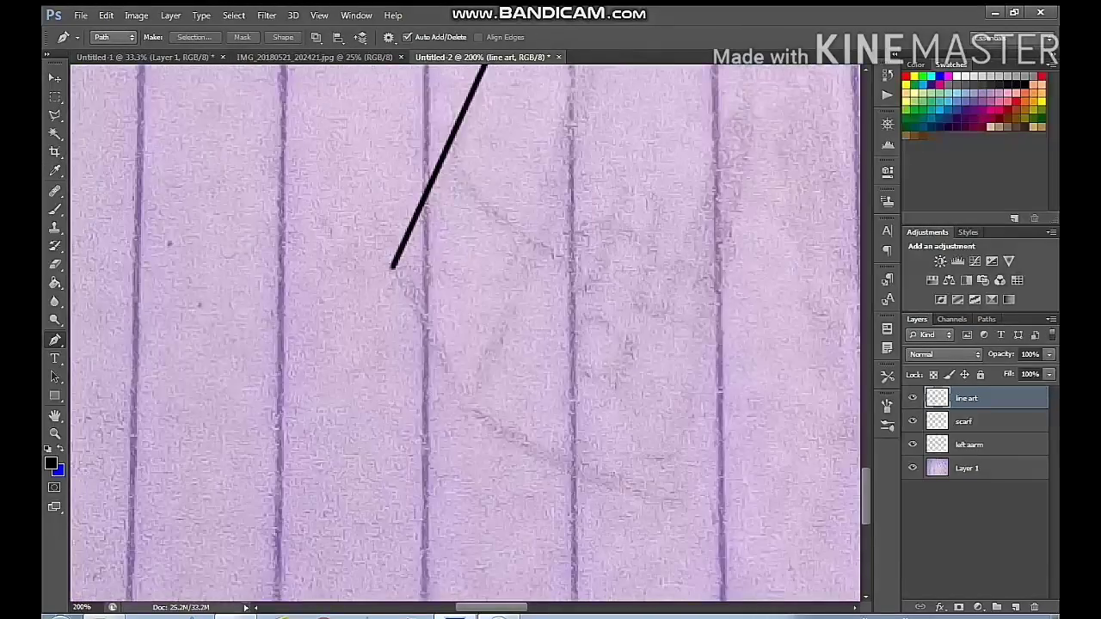
{"action": "left_click", "coordinate": [393, 267]}
{"action": "left_click", "coordinate": [468, 406]}
{"action": "left_click_drag", "start_coordinate": [469, 406], "coordinate": [484, 423]}
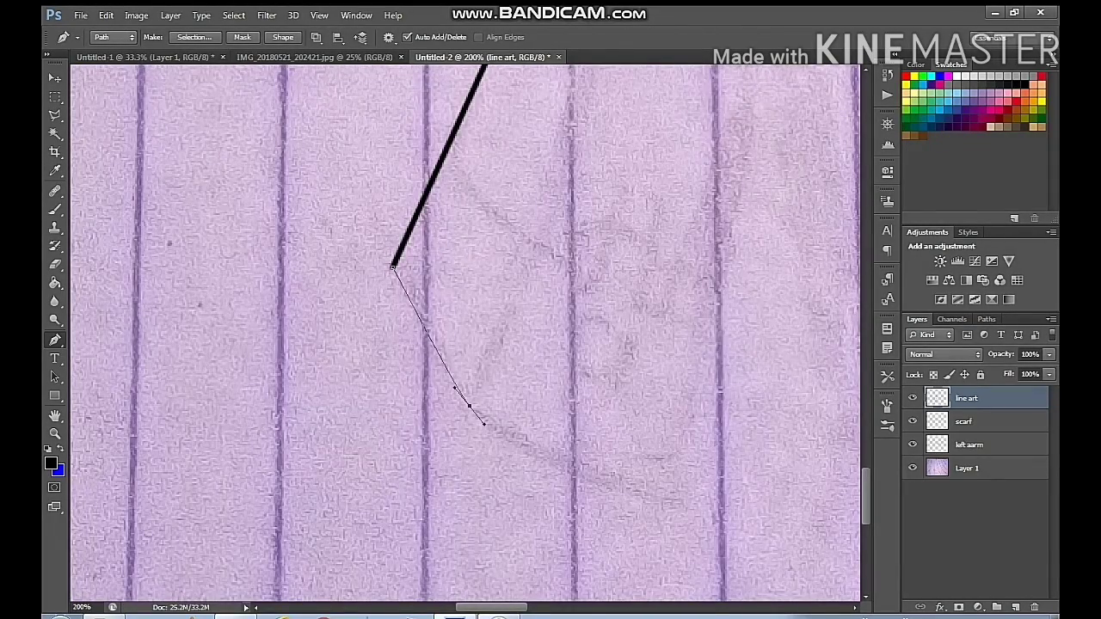
{"action": "key", "text": "z"}
{"action": "key", "text": "p"}
{"action": "left_click_drag", "start_coordinate": [654, 482], "coordinate": [582, 465]}
{"action": "left_click_drag", "start_coordinate": [408, 469], "coordinate": [320, 441]}
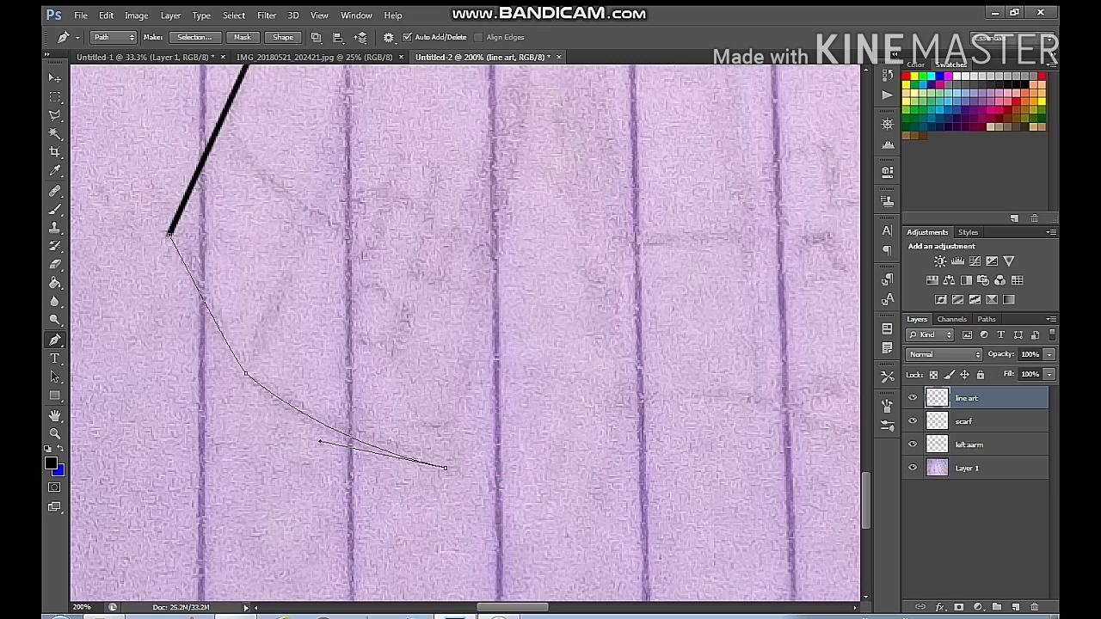
Stroke the foot's lower-outline path with the Brush, and delete the path
{"action": "right_click", "coordinate": [469, 358]}
{"action": "left_click", "coordinate": [507, 123]}
{"action": "left_click", "coordinate": [648, 216]}
{"action": "right_click", "coordinate": [447, 220]}
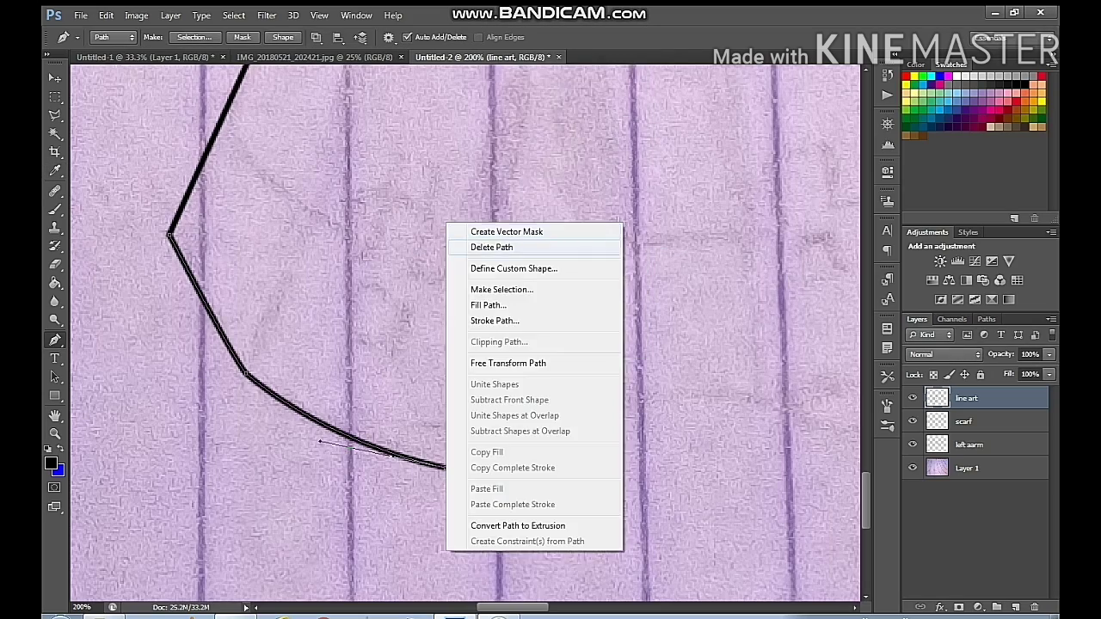
{"action": "left_click", "coordinate": [491, 243]}
Trace the front leg's inner edge with a curved Pen path from below the torso hem to the end of the sole line
{"action": "left_click_drag", "start_coordinate": [491, 250], "coordinate": [396, 422]}
{"action": "left_click_drag", "start_coordinate": [430, 176], "coordinate": [513, 520]}
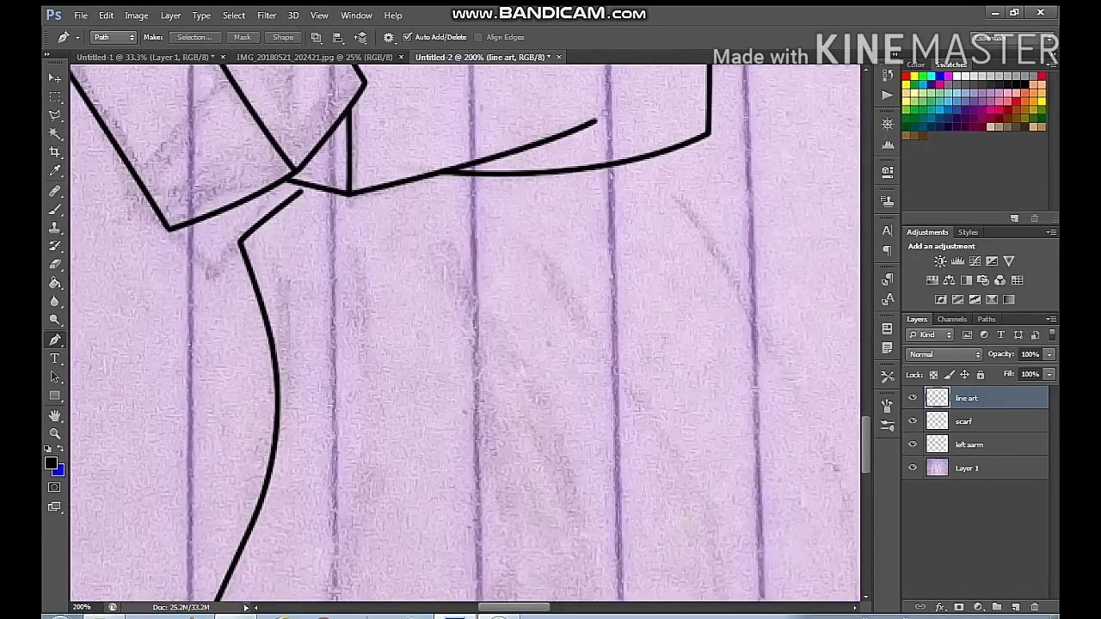
{"action": "left_click", "coordinate": [470, 197]}
{"action": "left_click_drag", "start_coordinate": [481, 344], "coordinate": [530, 235]}
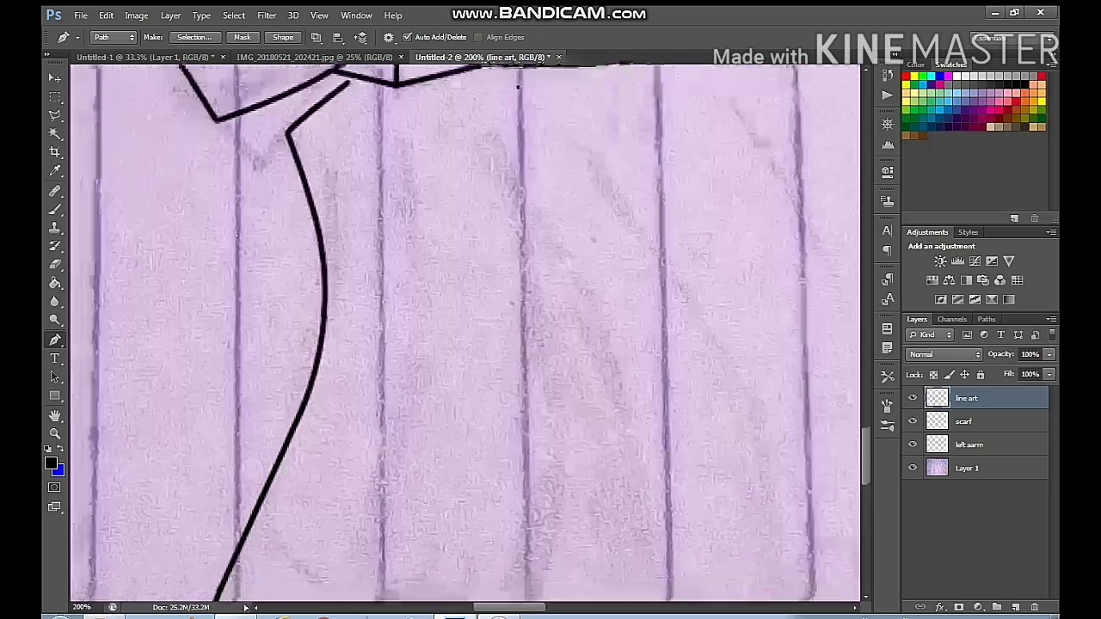
{"action": "left_click_drag", "start_coordinate": [550, 418], "coordinate": [537, 549]}
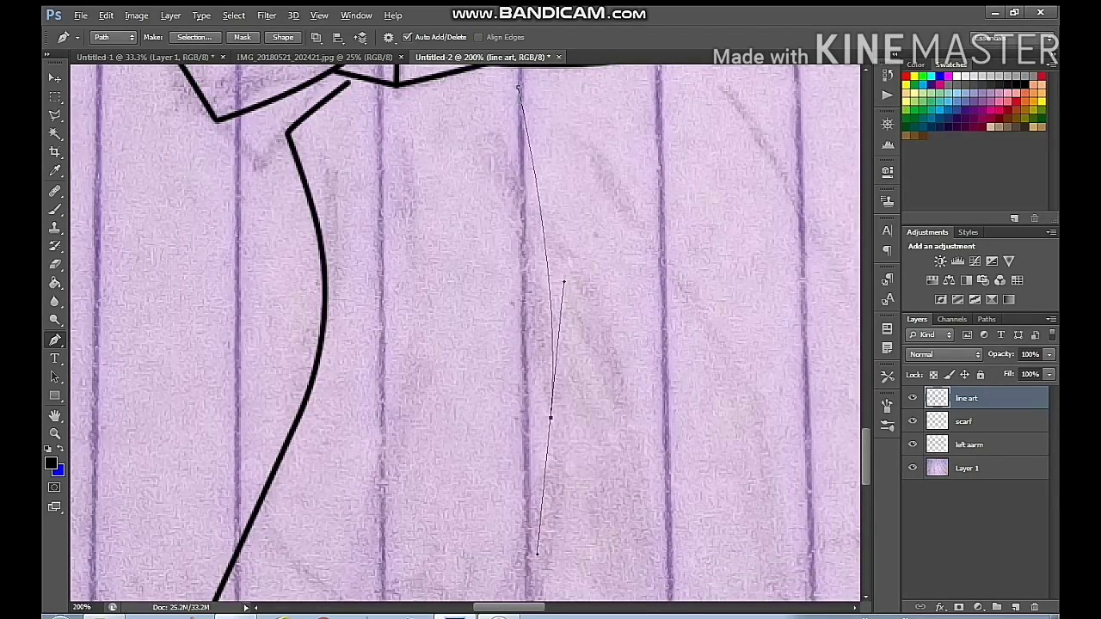
{"action": "scroll", "coordinate": [465, 336], "scroll_direction": "down", "scroll_amount": 3}
{"action": "scroll", "coordinate": [464, 335], "scroll_direction": "left", "scroll_amount": 1}
{"action": "left_click_drag", "start_coordinate": [582, 428], "coordinate": [558, 521]}
{"action": "left_click_drag", "start_coordinate": [582, 430], "coordinate": [638, 205]}
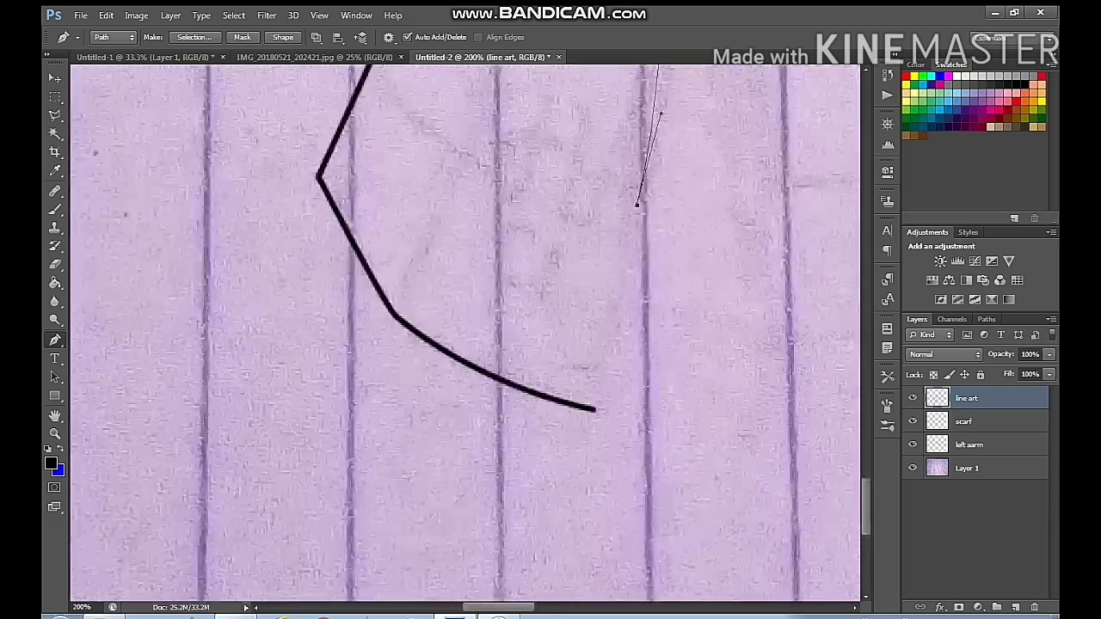
{"action": "left_click", "coordinate": [593, 409]}
Stroke the leg's inner-edge path with the Brush, and delete the path
{"action": "right_click", "coordinate": [700, 343]}
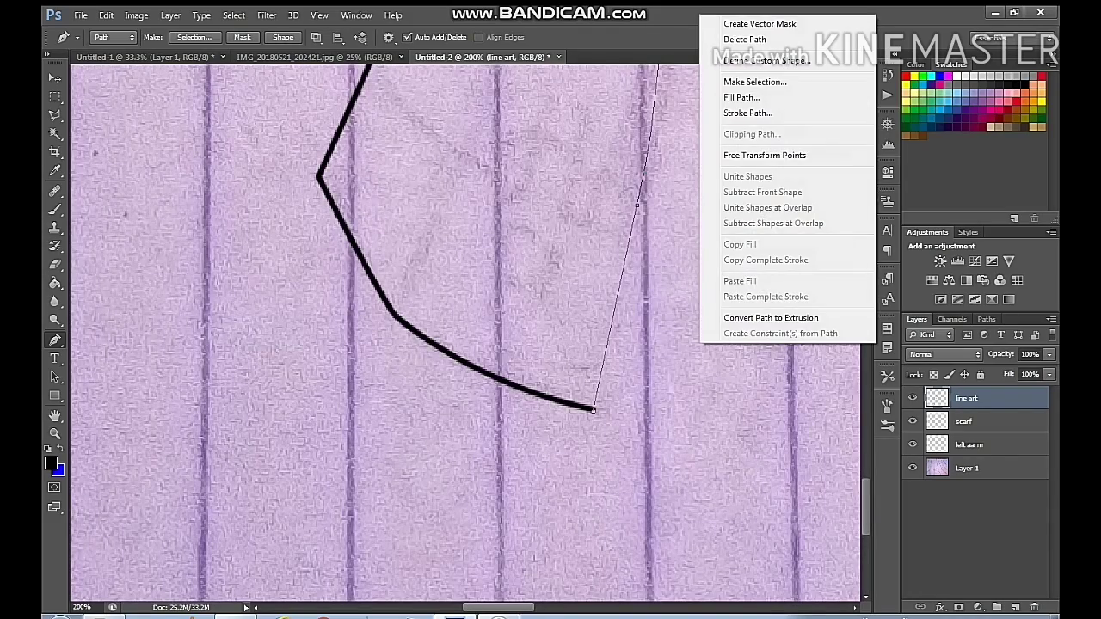
{"action": "left_click", "coordinate": [747, 112]}
{"action": "left_click", "coordinate": [644, 215]}
{"action": "right_click", "coordinate": [663, 221]}
{"action": "left_click", "coordinate": [701, 243]}
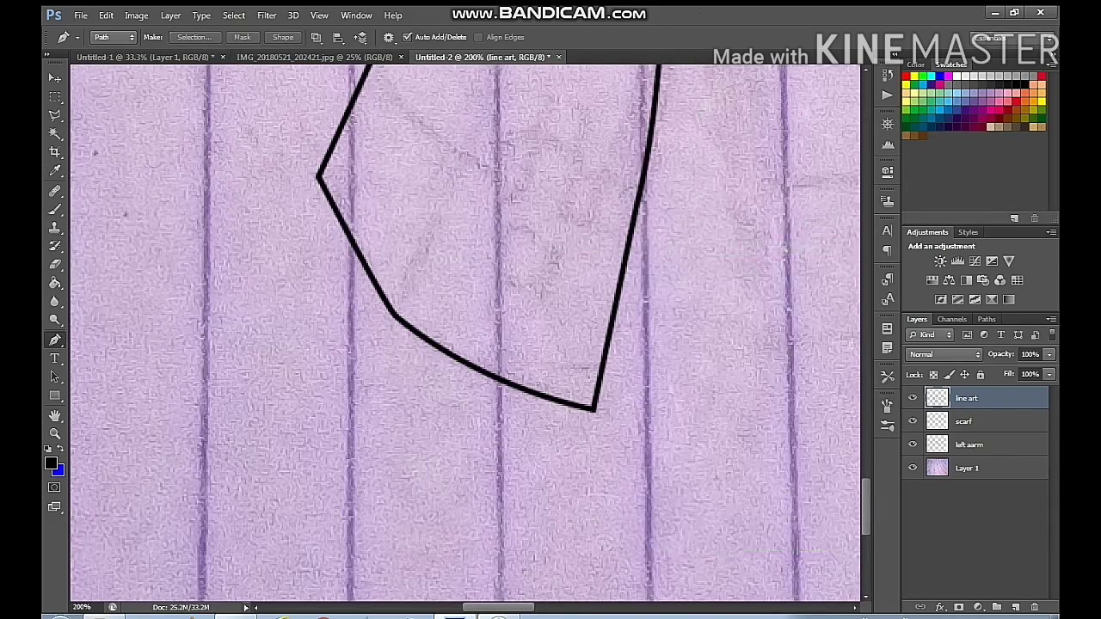
Trace the leg's middle corner edge with a curved Pen path from below the torso's front corner to the foot's lower front corner
{"action": "scroll", "coordinate": [486, 220], "scroll_direction": "up", "scroll_amount": 8}
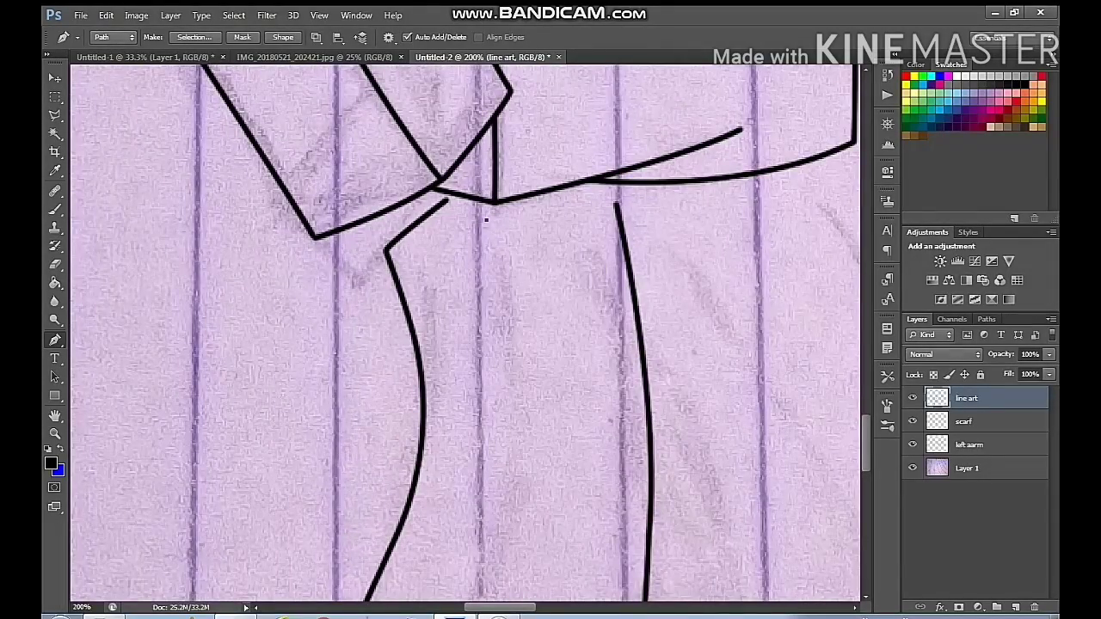
{"action": "left_click", "coordinate": [485, 220]}
{"action": "left_click_drag", "start_coordinate": [486, 533], "coordinate": [430, 590]}
{"action": "left_click", "coordinate": [486, 432], "text": "alt"}
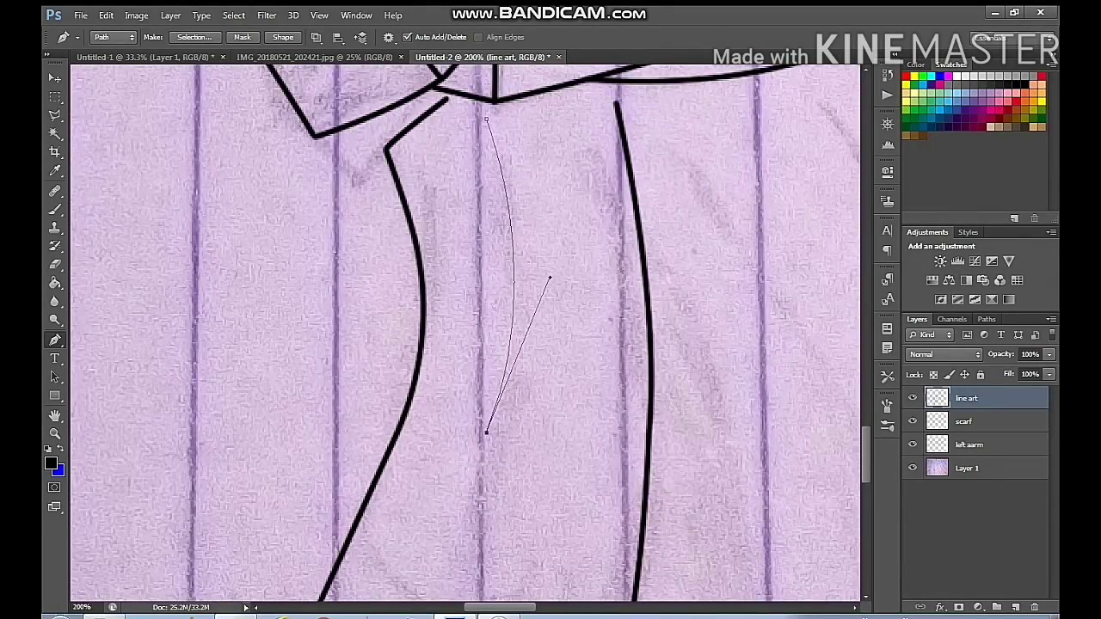
{"action": "scroll", "coordinate": [550, 278], "scroll_direction": "down", "scroll_amount": 8}
{"action": "left_click_drag", "start_coordinate": [513, 450], "coordinate": [500, 459]}
{"action": "left_click_drag", "start_coordinate": [721, 122], "coordinate": [583, 341]}
Stroke the leg's middle corner-edge path with the Brush, and delete the path
{"action": "right_click", "coordinate": [583, 341]}
{"action": "left_click", "coordinate": [631, 110]}
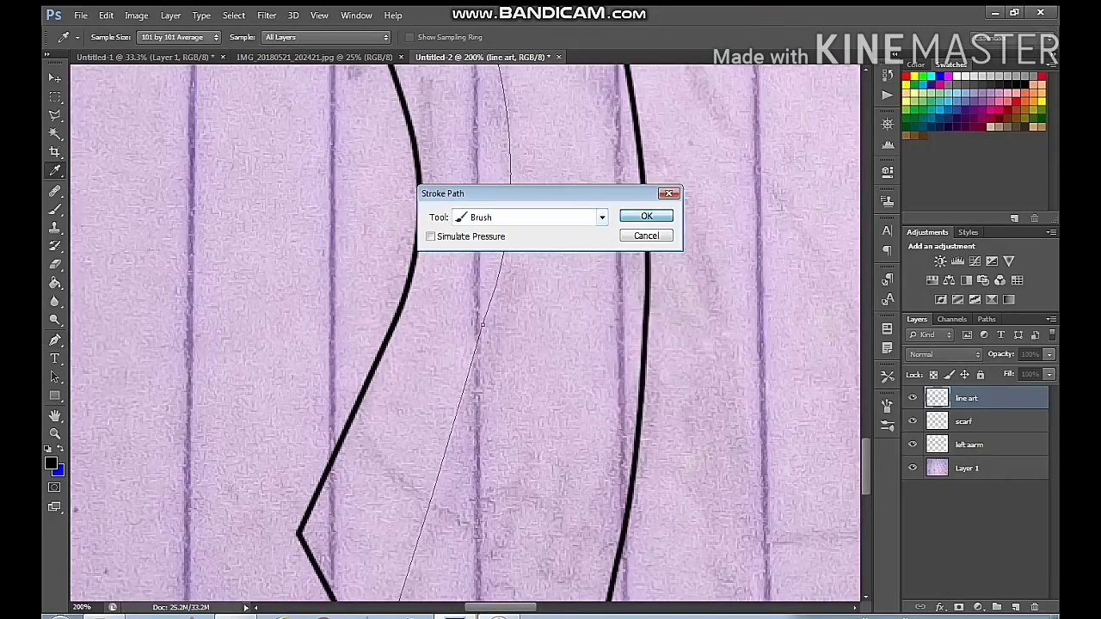
{"action": "left_click", "coordinate": [646, 216]}
{"action": "right_click", "coordinate": [622, 204]}
{"action": "left_click", "coordinate": [667, 228]}
Trace the stepped shoe-top line with a Pen path across both leg faces, from the outer edge to the inner edge
{"action": "left_click_drag", "start_coordinate": [667, 228], "coordinate": [652, 527]}
{"action": "scroll", "coordinate": [464, 332], "scroll_direction": "down", "scroll_amount": 10}
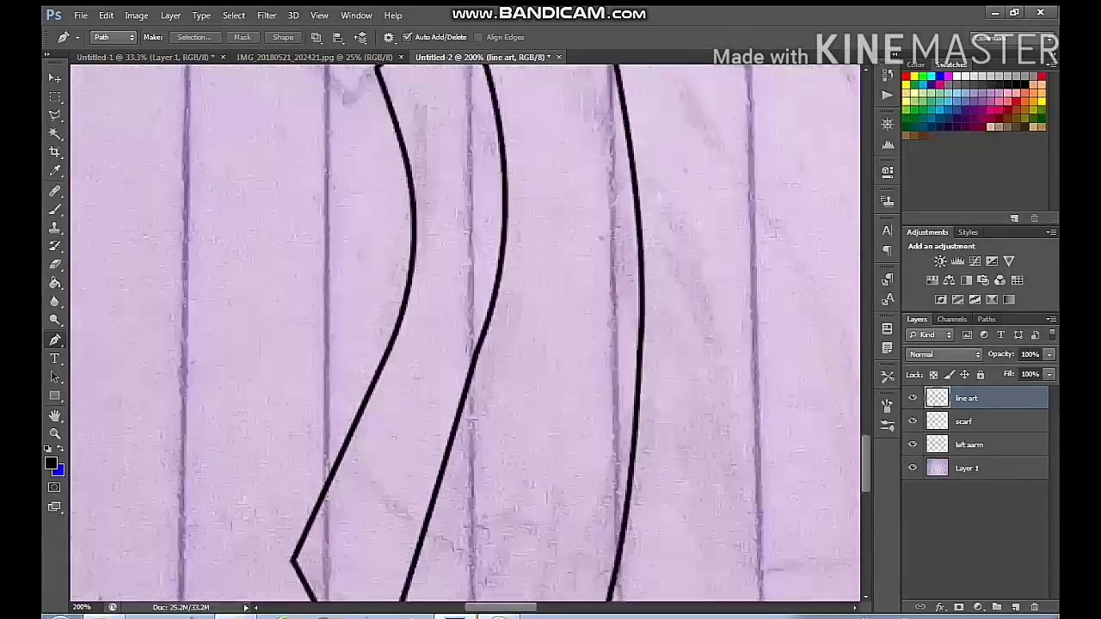
{"action": "left_click", "coordinate": [342, 284]}
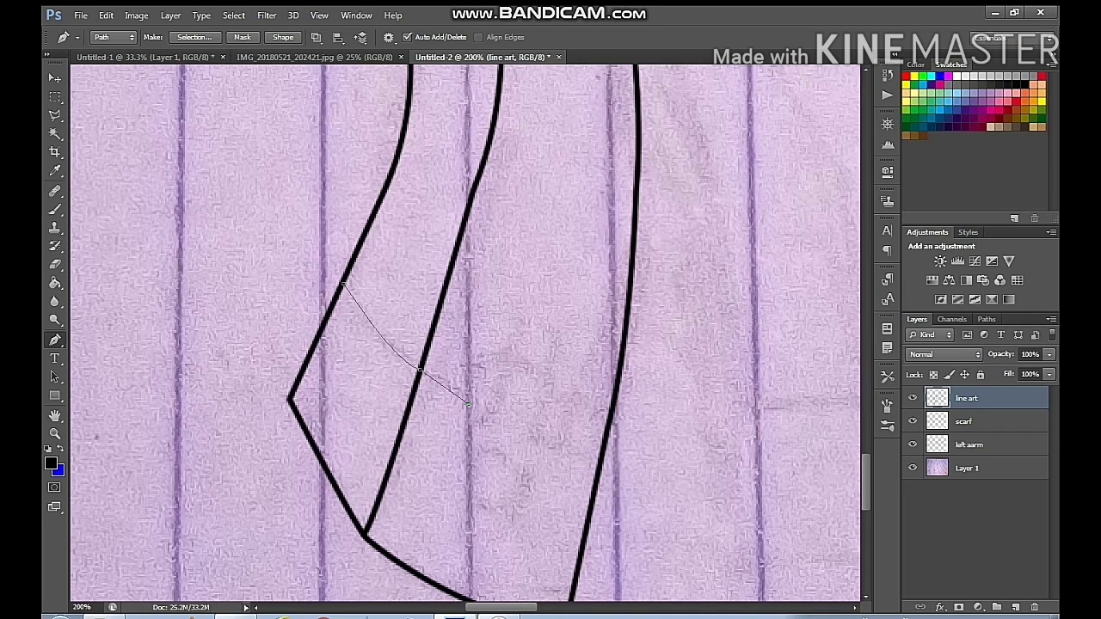
{"action": "left_click_drag", "start_coordinate": [497, 352], "coordinate": [508, 344]}
{"action": "left_click_drag", "start_coordinate": [553, 394], "coordinate": [592, 401]}
{"action": "left_click_drag", "start_coordinate": [534, 434], "coordinate": [530, 442]}
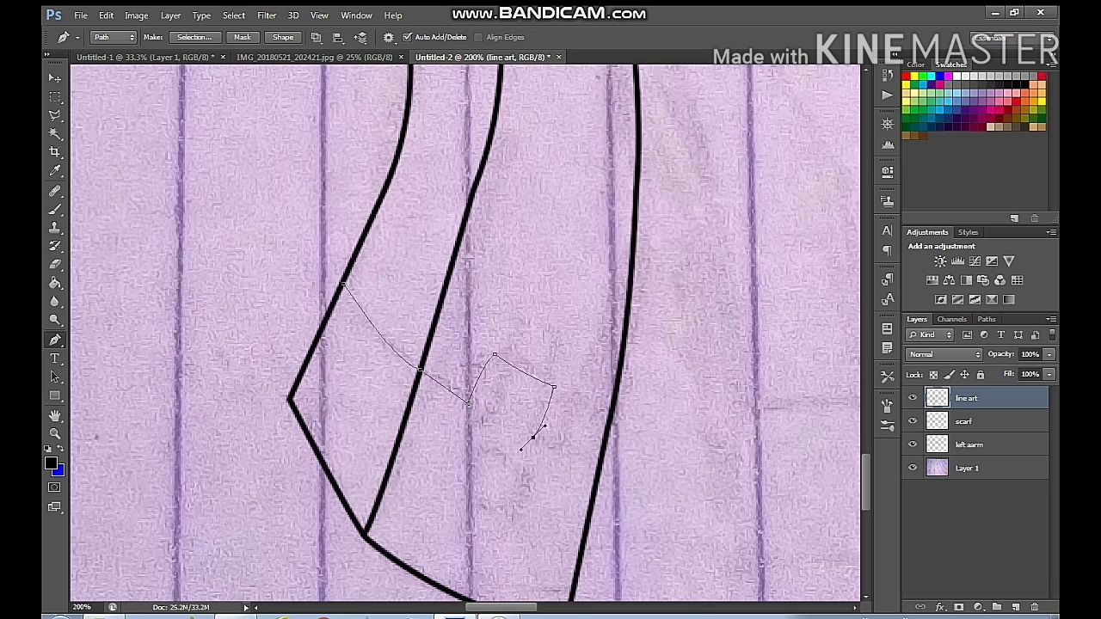
{"action": "left_click_drag", "start_coordinate": [599, 462], "coordinate": [630, 455]}
Stroke the stepped shoe-top path with the Brush, and delete the path
{"action": "right_click", "coordinate": [571, 456]}
{"action": "left_click", "coordinate": [614, 384]}
{"action": "left_click", "coordinate": [643, 214]}
{"action": "right_click", "coordinate": [658, 220]}
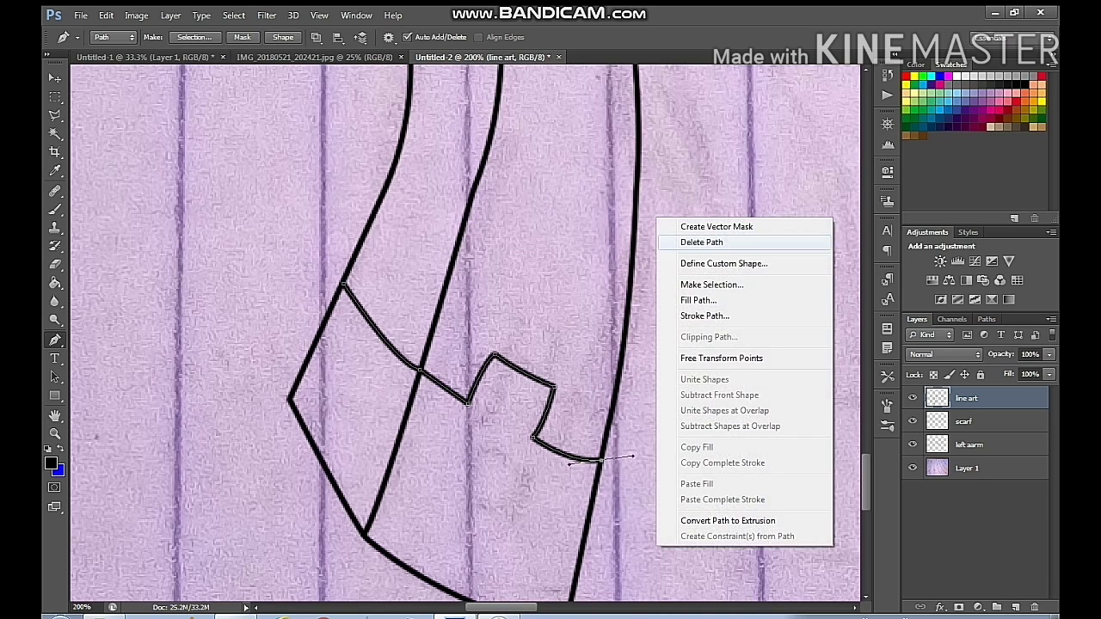
{"action": "left_click", "coordinate": [701, 242]}
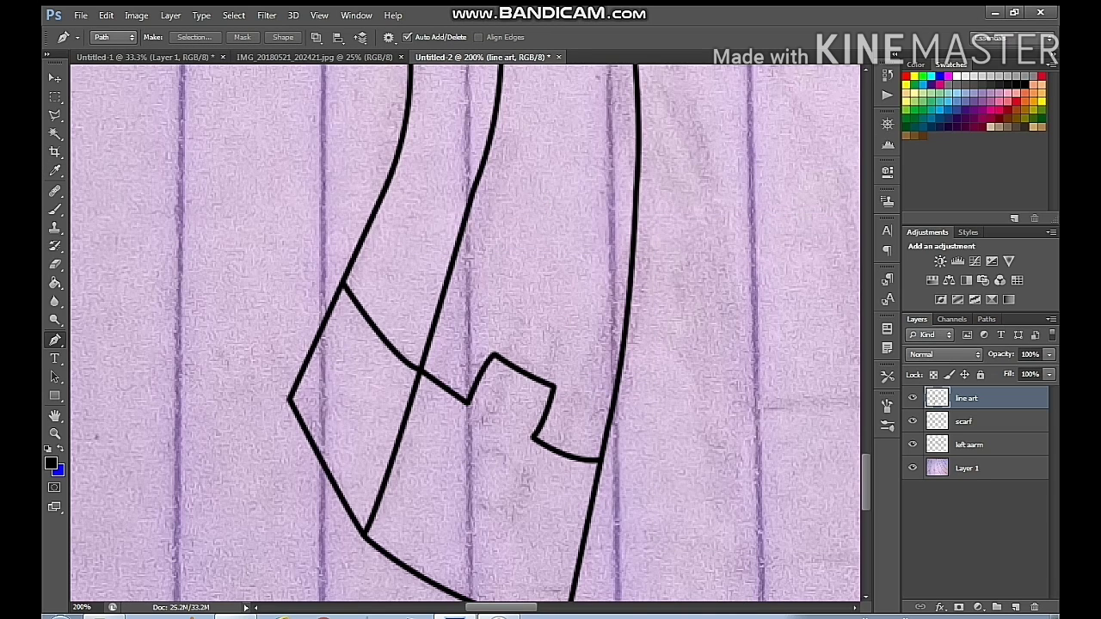
Trace a small closed four-sided patch with the Pen just below the raised notch of the first leg's shoe-top line
{"action": "left_click", "coordinate": [464, 421]}
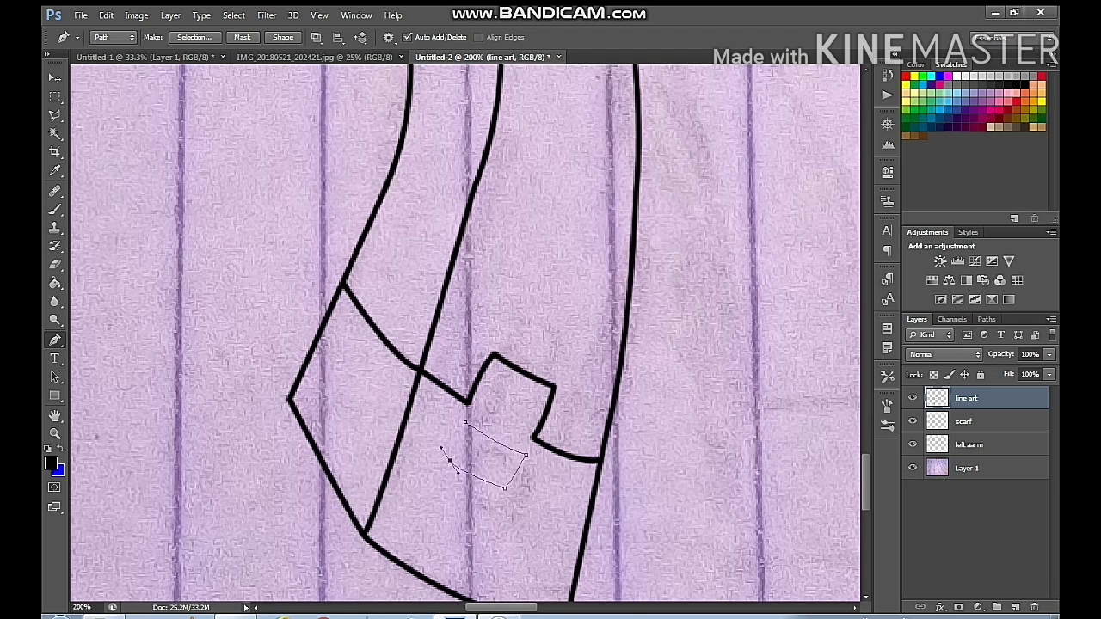
{"action": "left_click_drag", "start_coordinate": [442, 448], "coordinate": [468, 409]}
{"action": "key", "text": "ctrl+z"}
Stroke the first shoe's four-sided patch path with the Brush, and delete the path
{"action": "right_click", "coordinate": [544, 79]}
{"action": "left_click", "coordinate": [593, 177]}
{"action": "left_click", "coordinate": [646, 216]}
{"action": "right_click", "coordinate": [545, 238]}
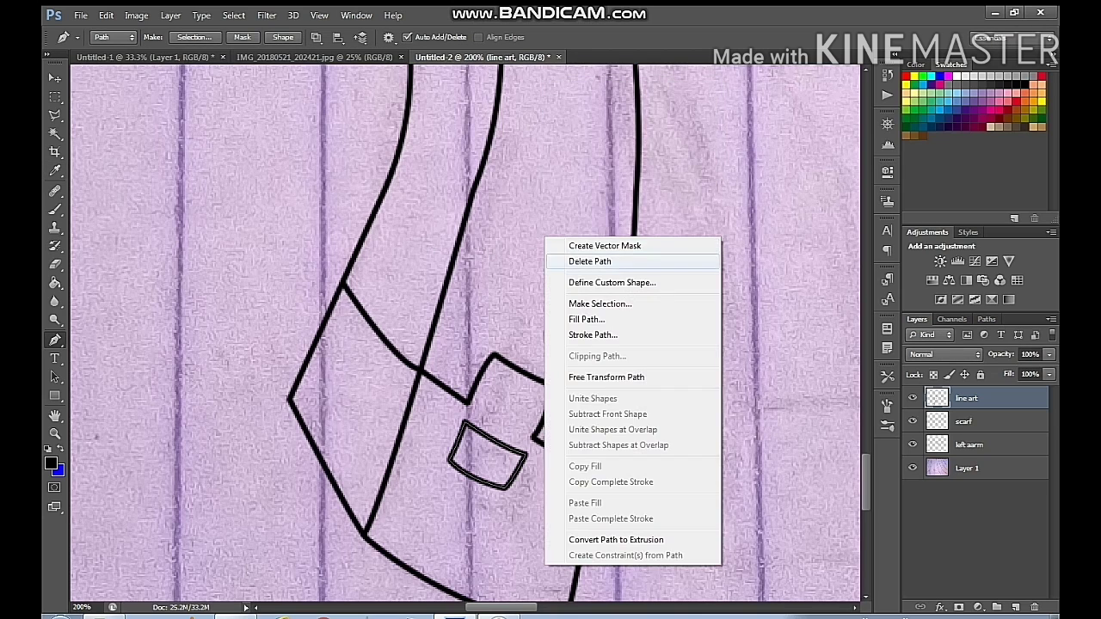
{"action": "left_click", "coordinate": [590, 261]}
Trace the first shoe's sole line with a curved Pen path above its bottom edge, from outer to inner edge across the middle corner
{"action": "left_click", "coordinate": [307, 364]}
{"action": "left_click_drag", "start_coordinate": [384, 479], "coordinate": [352, 348]}
{"action": "left_click", "coordinate": [384, 479], "text": "alt"}
{"action": "left_click_drag", "start_coordinate": [544, 446], "coordinate": [669, 465]}
Stroke the first shoe's sole-line path with the Brush, and delete the path
{"action": "right_click", "coordinate": [624, 358]}
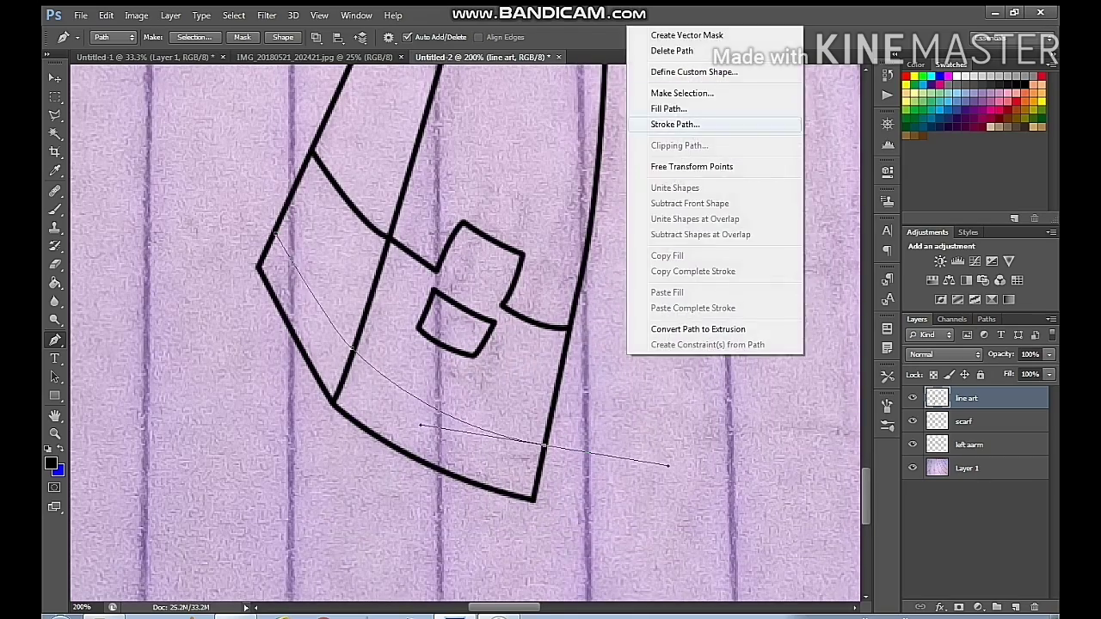
{"action": "left_click", "coordinate": [671, 125]}
{"action": "left_click", "coordinate": [643, 216]}
{"action": "right_click", "coordinate": [638, 211]}
{"action": "left_click", "coordinate": [680, 237]}
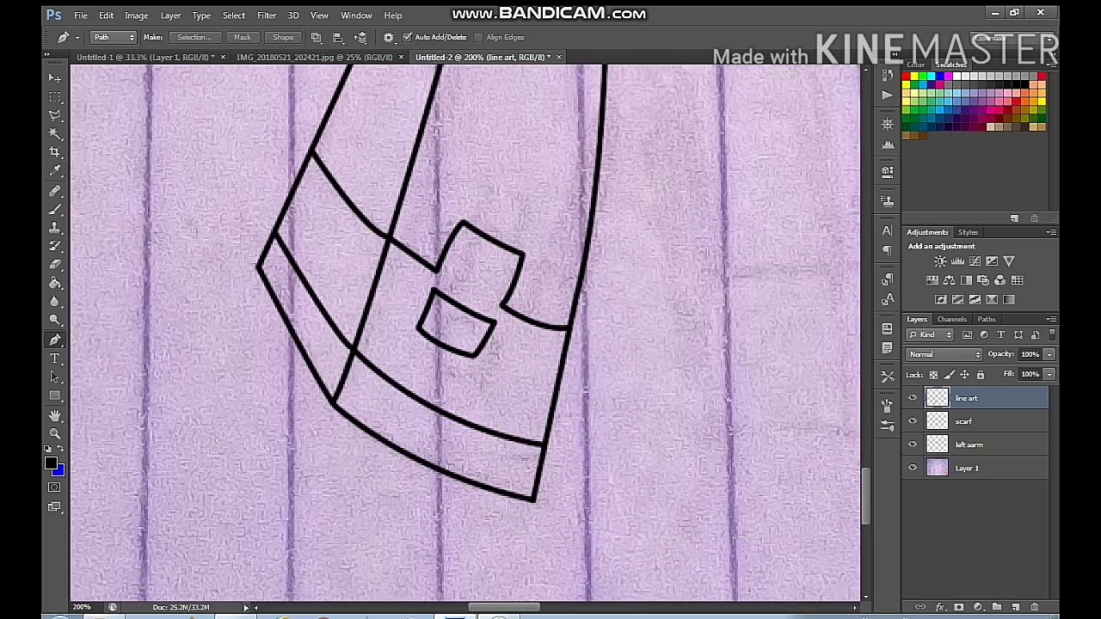
Trace the second leg's outer edge with a curved Pen path from below the torso's far lower corner to the foot
{"action": "left_click_drag", "start_coordinate": [636, 215], "coordinate": [473, 377]}
{"action": "left_click_drag", "start_coordinate": [482, 172], "coordinate": [399, 580]}
{"action": "left_click", "coordinate": [524, 243]}
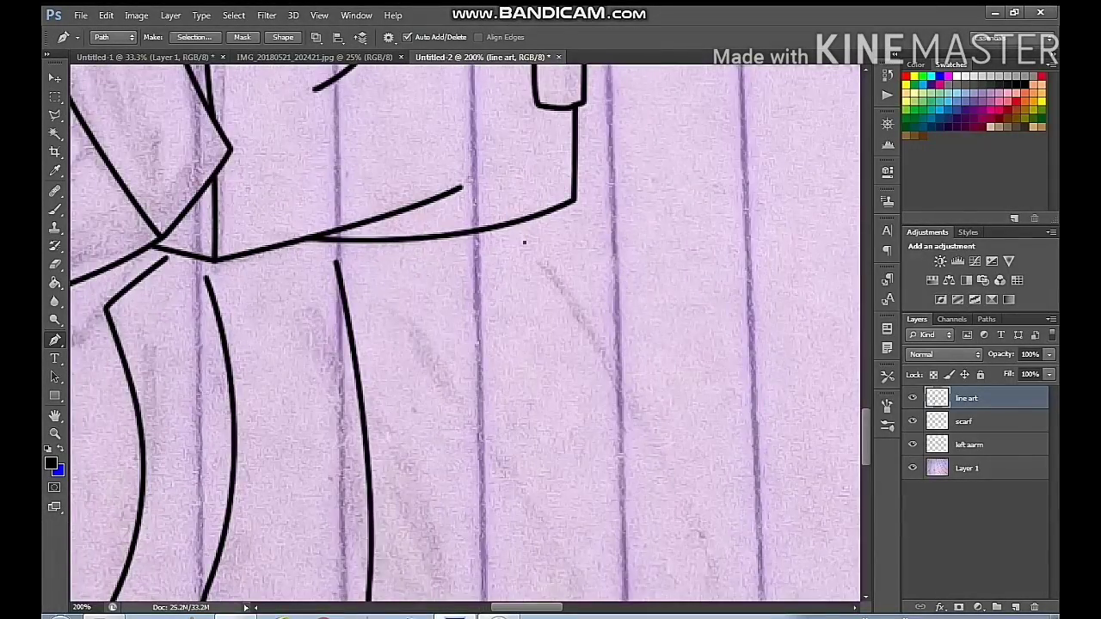
{"action": "left_click_drag", "start_coordinate": [602, 395], "coordinate": [566, 295]}
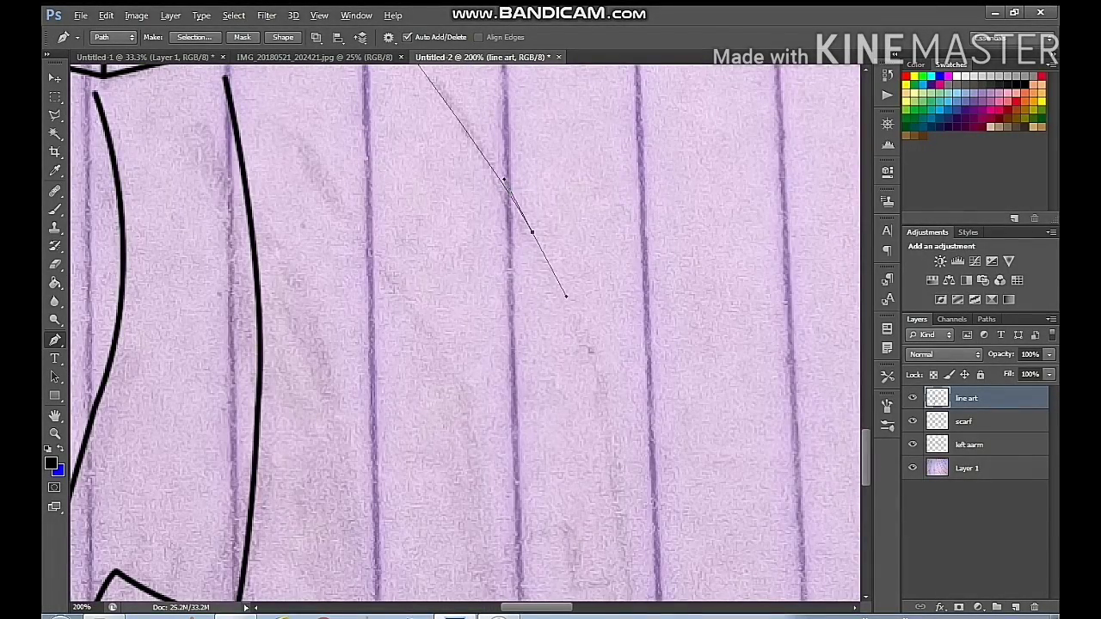
{"action": "left_click_drag", "start_coordinate": [602, 402], "coordinate": [616, 504]}
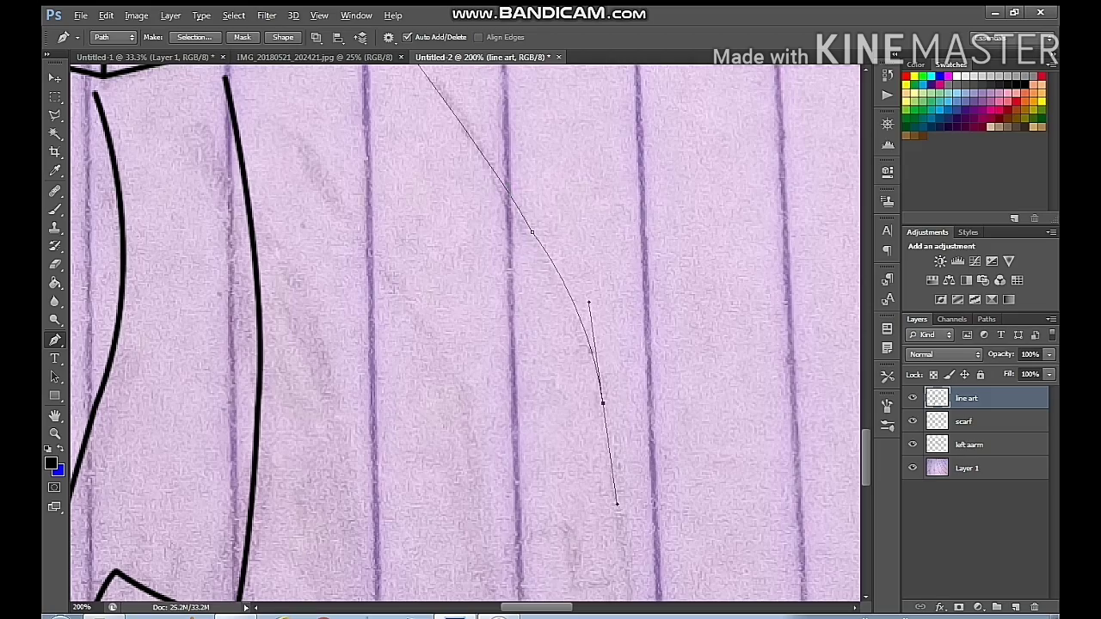
{"action": "scroll", "coordinate": [464, 334], "scroll_direction": "down", "scroll_amount": 6}
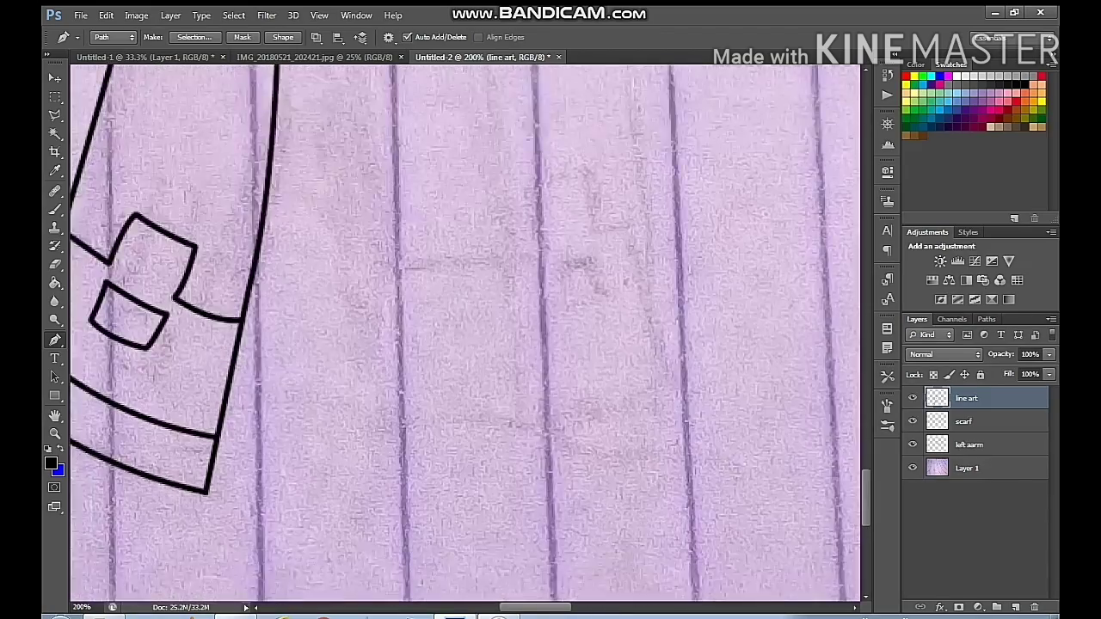
{"action": "left_click", "coordinate": [657, 469]}
{"action": "left_click_drag", "start_coordinate": [657, 470], "coordinate": [657, 561]}
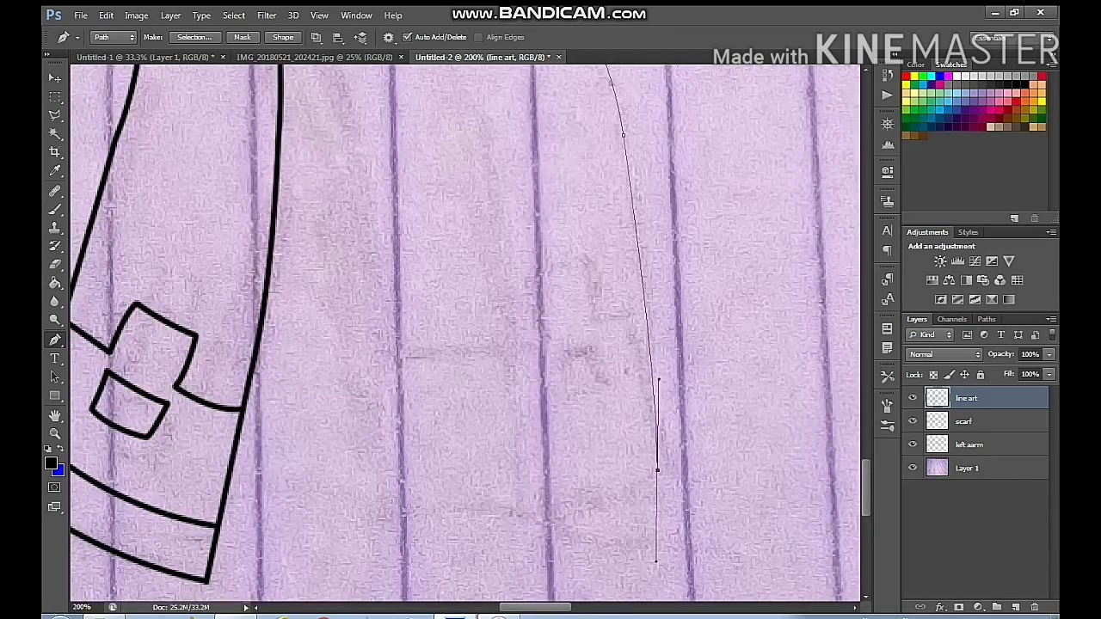
Stroke the second leg's outer-edge path with the Brush, and delete the path
{"action": "right_click", "coordinate": [699, 382]}
{"action": "left_click", "coordinate": [741, 145]}
{"action": "left_click", "coordinate": [645, 217]}
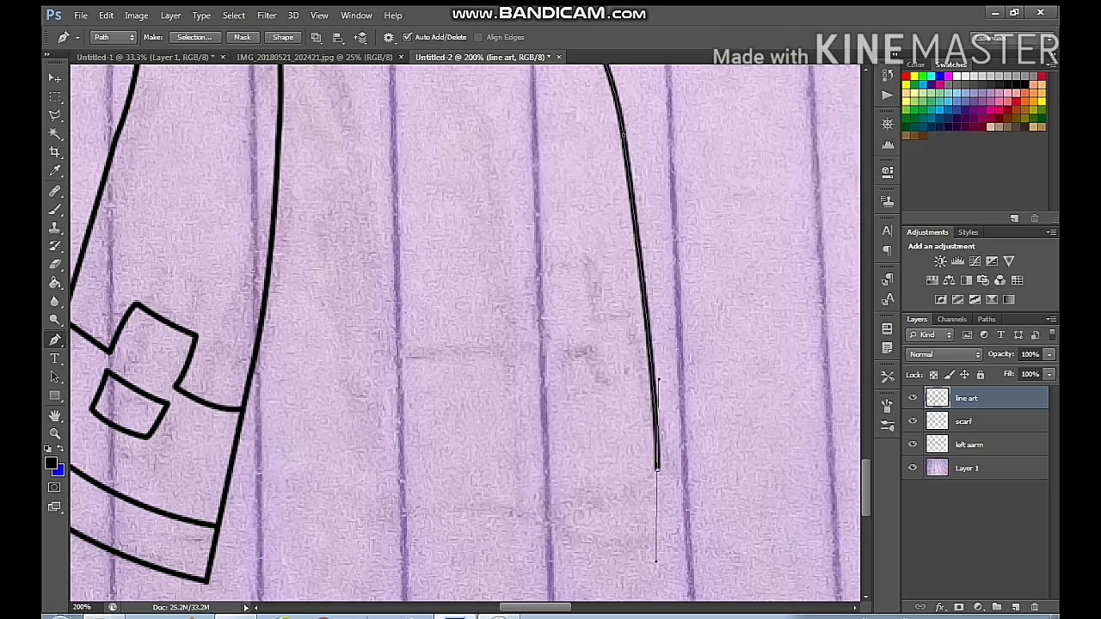
{"action": "right_click", "coordinate": [577, 554]}
{"action": "left_click", "coordinate": [623, 249]}
Trace the second leg's middle corner edge with a curved Pen path from below the torso down to the foot
{"action": "scroll", "coordinate": [464, 334], "scroll_direction": "up", "scroll_amount": 10}
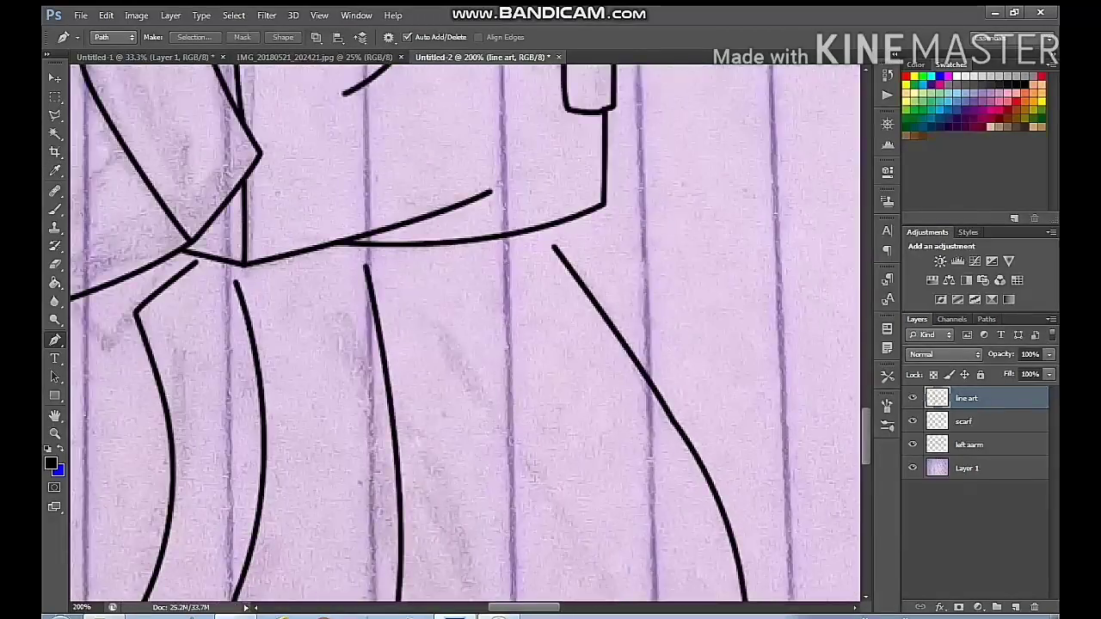
{"action": "scroll", "coordinate": [464, 334], "scroll_direction": "up", "scroll_amount": 3}
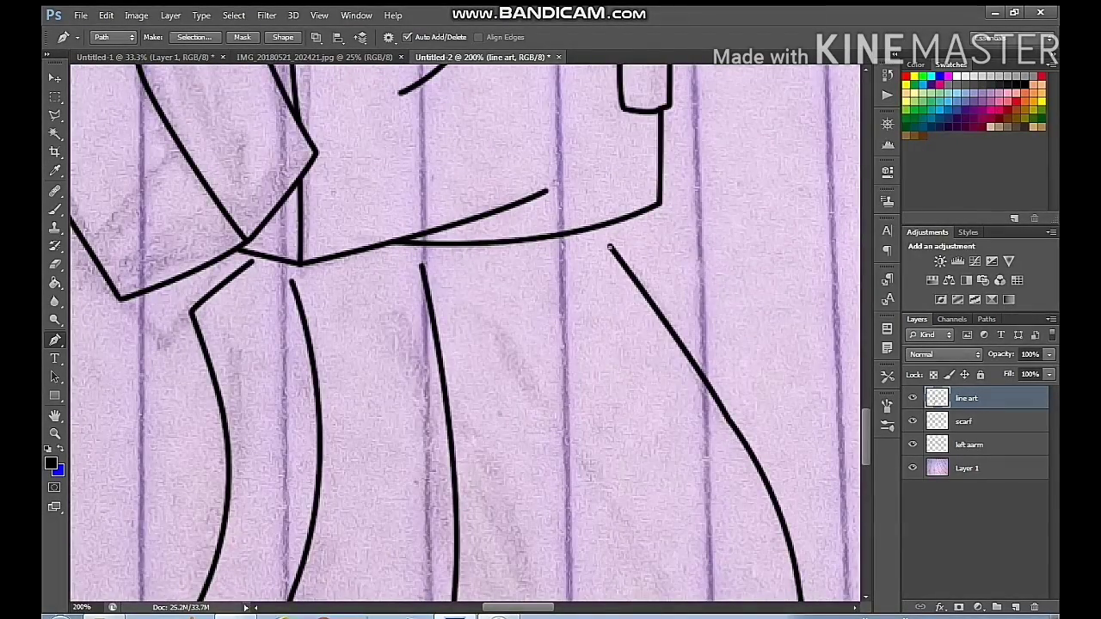
{"action": "key", "text": "ctrl+z"}
{"action": "scroll", "coordinate": [464, 334], "scroll_direction": "down", "scroll_amount": 5}
{"action": "scroll", "coordinate": [465, 334], "scroll_direction": "up", "scroll_amount": 3}
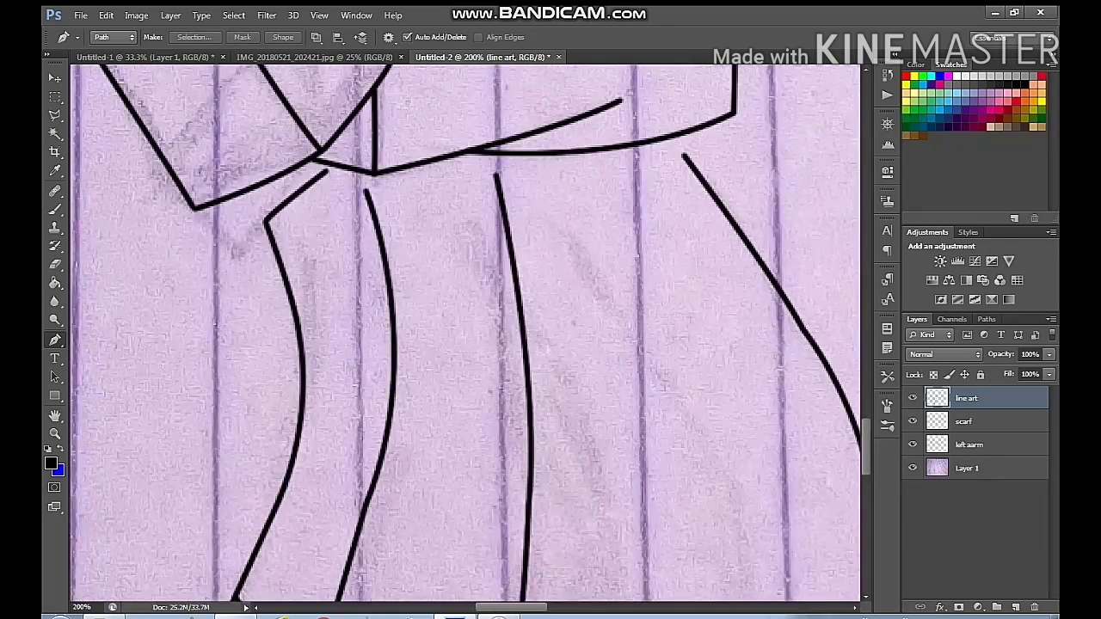
{"action": "left_click", "coordinate": [521, 187]}
{"action": "left_click_drag", "start_coordinate": [521, 187], "coordinate": [460, 72]}
{"action": "left_click_drag", "start_coordinate": [606, 270], "coordinate": [628, 323]}
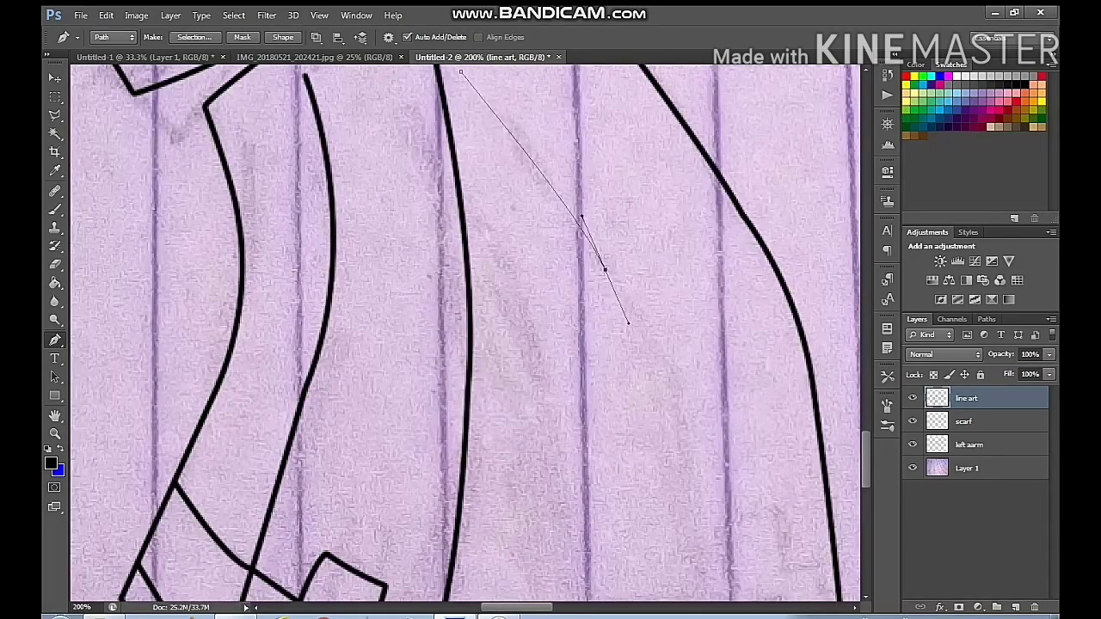
{"action": "scroll", "coordinate": [637, 325], "scroll_direction": "down", "scroll_amount": 4}
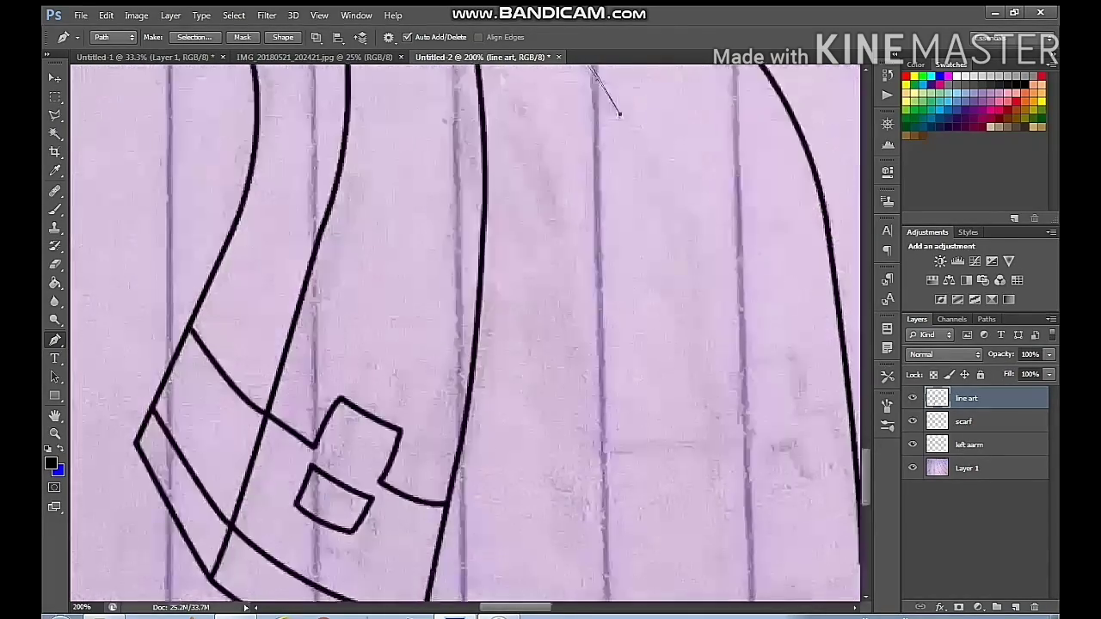
{"action": "left_click_drag", "start_coordinate": [696, 308], "coordinate": [700, 423]}
{"action": "scroll", "coordinate": [703, 434], "scroll_direction": "down", "scroll_amount": 6}
{"action": "scroll", "coordinate": [703, 434], "scroll_direction": "right", "scroll_amount": 1}
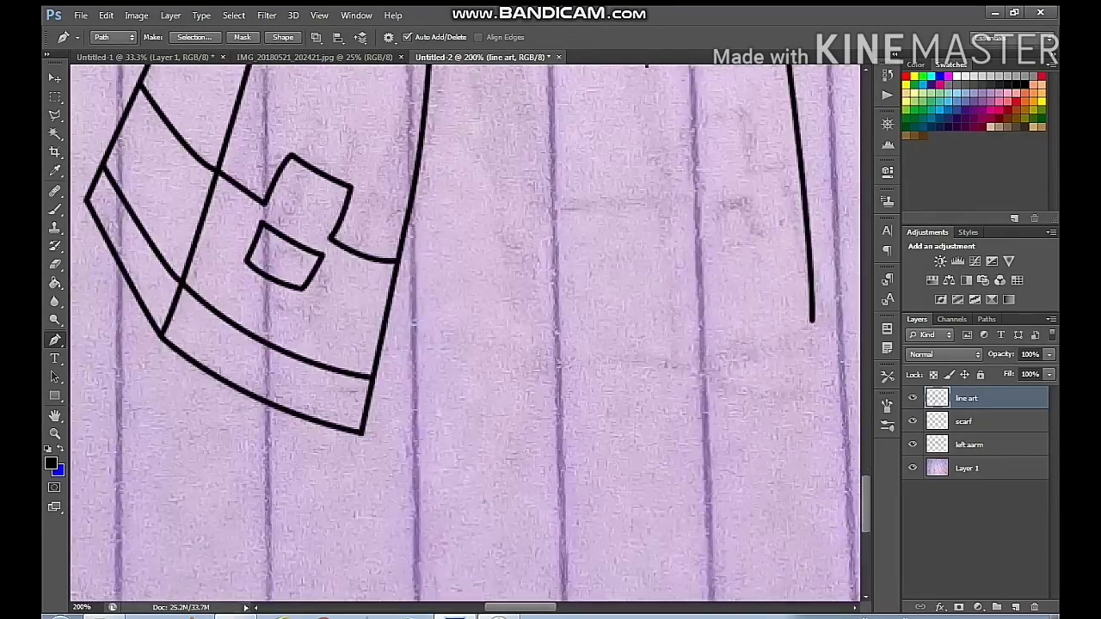
Stroke the second leg's middle corner-edge path with the Brush, and delete the path
{"action": "right_click", "coordinate": [709, 344]}
{"action": "left_click", "coordinate": [739, 111]}
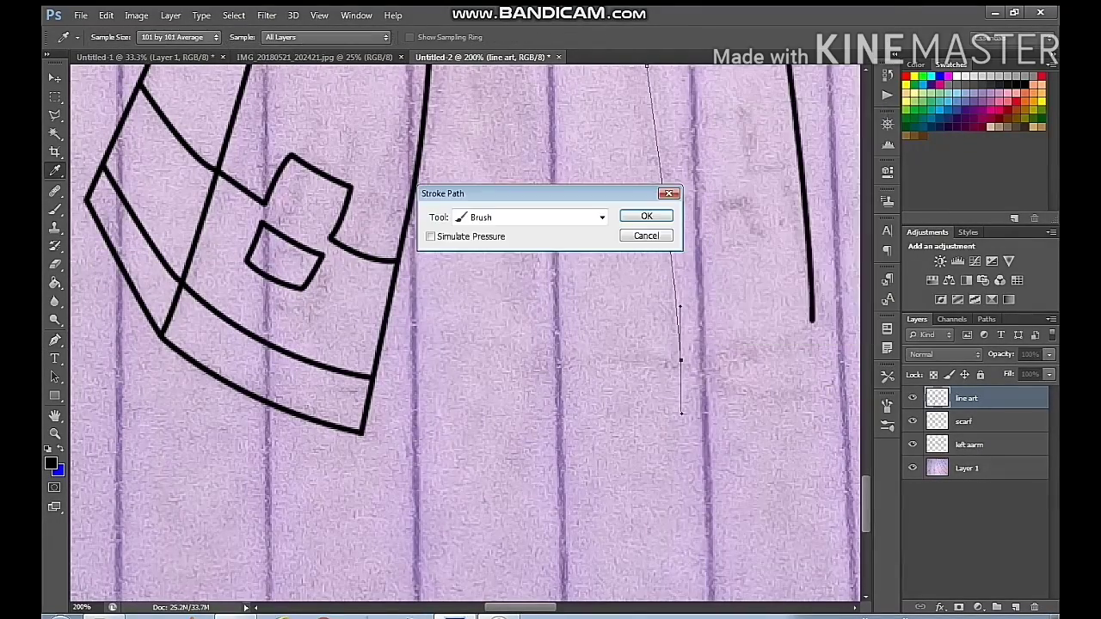
{"action": "left_click", "coordinate": [645, 214]}
{"action": "right_click", "coordinate": [659, 219]}
{"action": "left_click", "coordinate": [688, 242]}
Trace the second leg's inner edge with a curved Pen path from the first leg's inner edge down to the foot
{"action": "left_click_drag", "start_coordinate": [684, 185], "coordinate": [777, 598]}
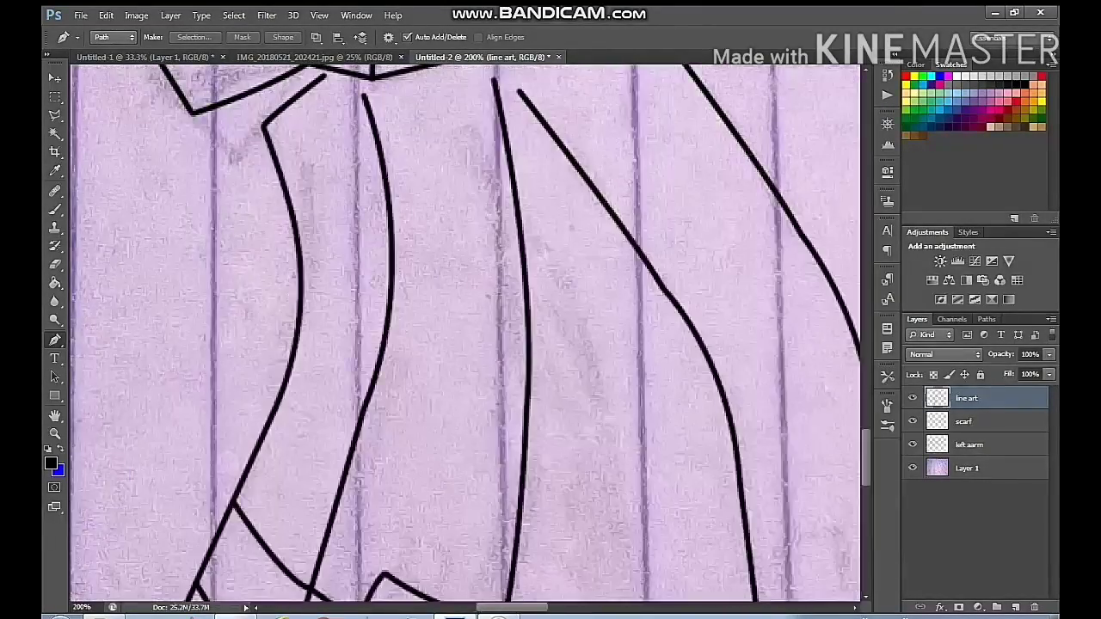
{"action": "left_click", "coordinate": [493, 80]}
{"action": "left_click_drag", "start_coordinate": [551, 430], "coordinate": [546, 217]}
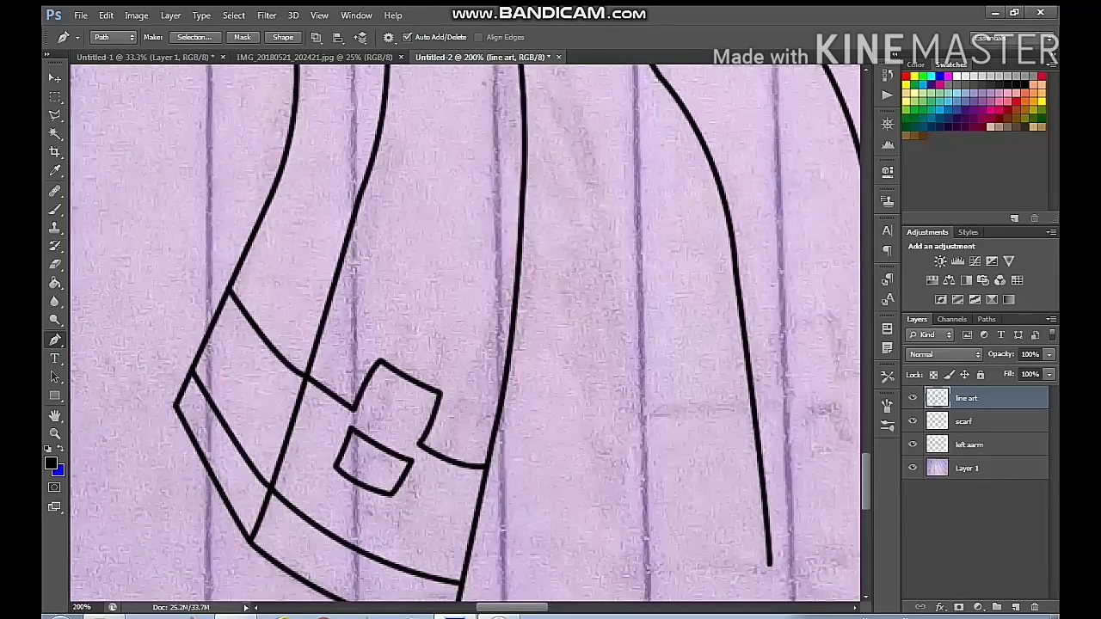
{"action": "left_click", "coordinate": [620, 559]}
{"action": "left_click_drag", "start_coordinate": [620, 560], "coordinate": [595, 577]}
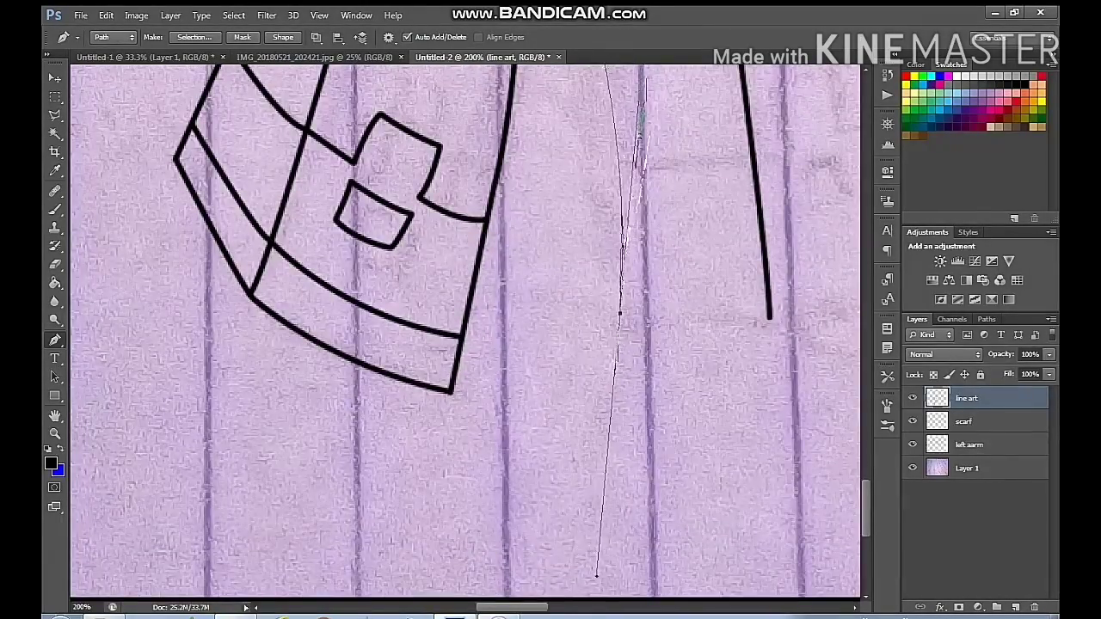
{"action": "left_click_drag", "start_coordinate": [631, 292], "coordinate": [599, 567]}
{"action": "left_click_drag", "start_coordinate": [609, 322], "coordinate": [524, 31]}
Stroke the second leg's inner-edge path with the Brush, and delete the path
{"action": "right_click", "coordinate": [566, 282]}
{"action": "left_click", "coordinate": [606, 381]}
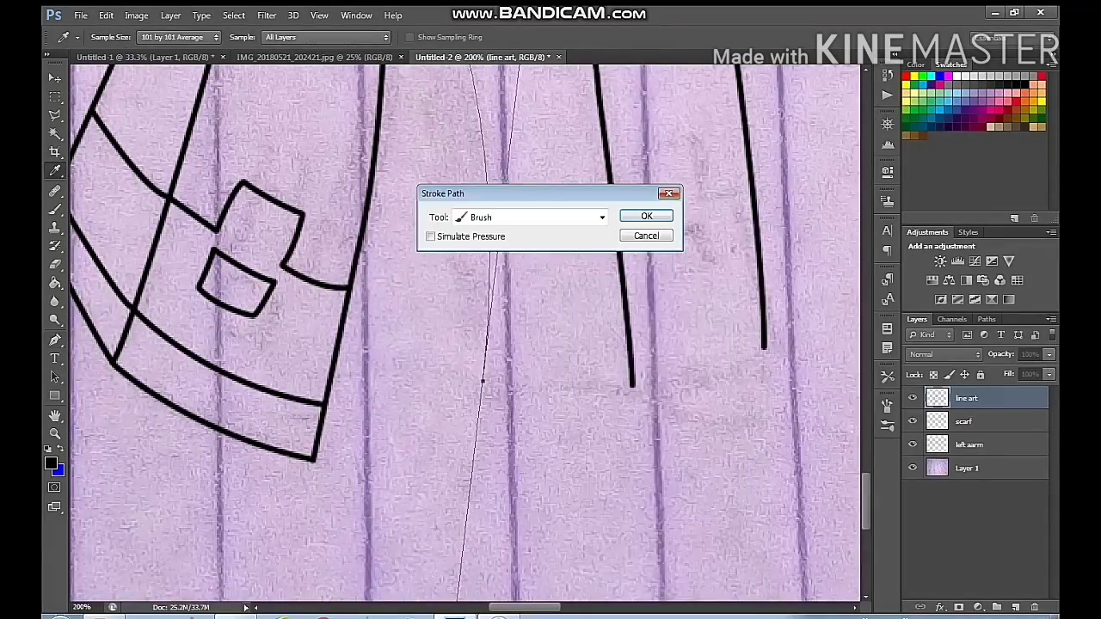
{"action": "left_click", "coordinate": [645, 214]}
{"action": "right_click", "coordinate": [648, 214]}
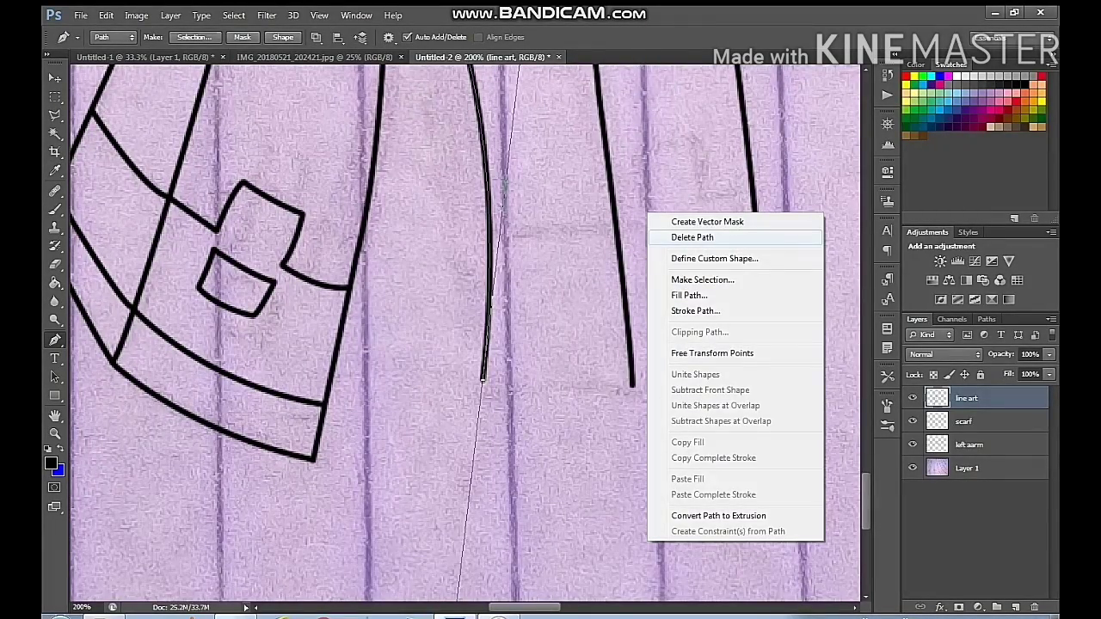
{"action": "left_click", "coordinate": [693, 237]}
Trace the second foot's bottom edge with a curved Pen path joining the lower ends of its three vertical edges
{"action": "left_click", "coordinate": [483, 380]}
{"action": "left_click_drag", "start_coordinate": [633, 388], "coordinate": [664, 372]}
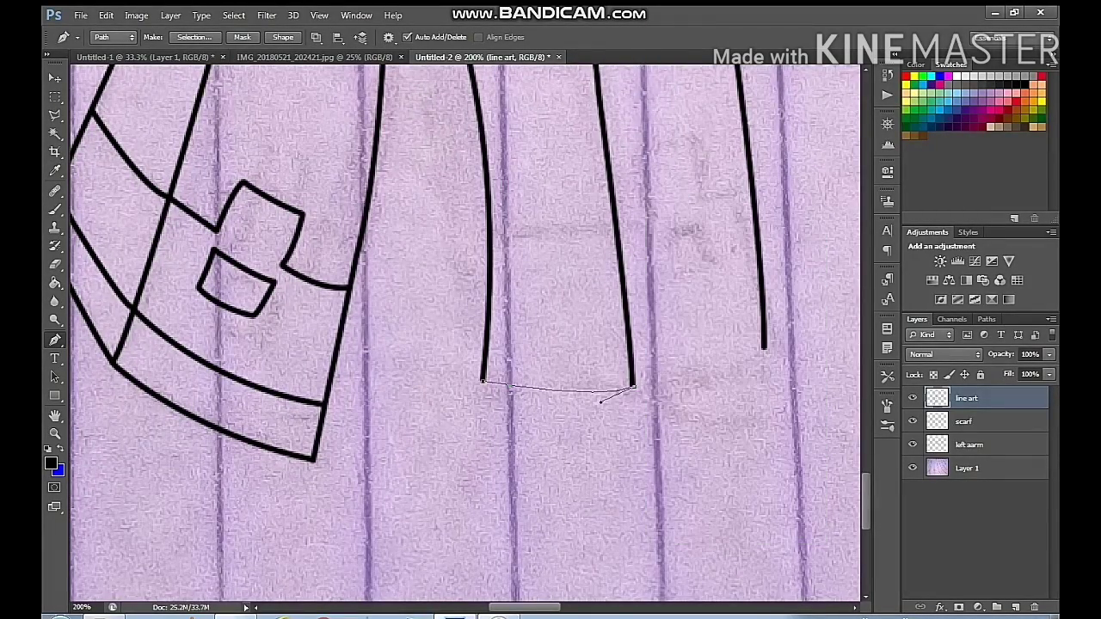
{"action": "left_click_drag", "start_coordinate": [762, 351], "coordinate": [805, 325]}
Stroke the second foot's bottom-edge path with the Brush, and delete the path
{"action": "right_click", "coordinate": [659, 264]}
{"action": "left_click", "coordinate": [698, 359]}
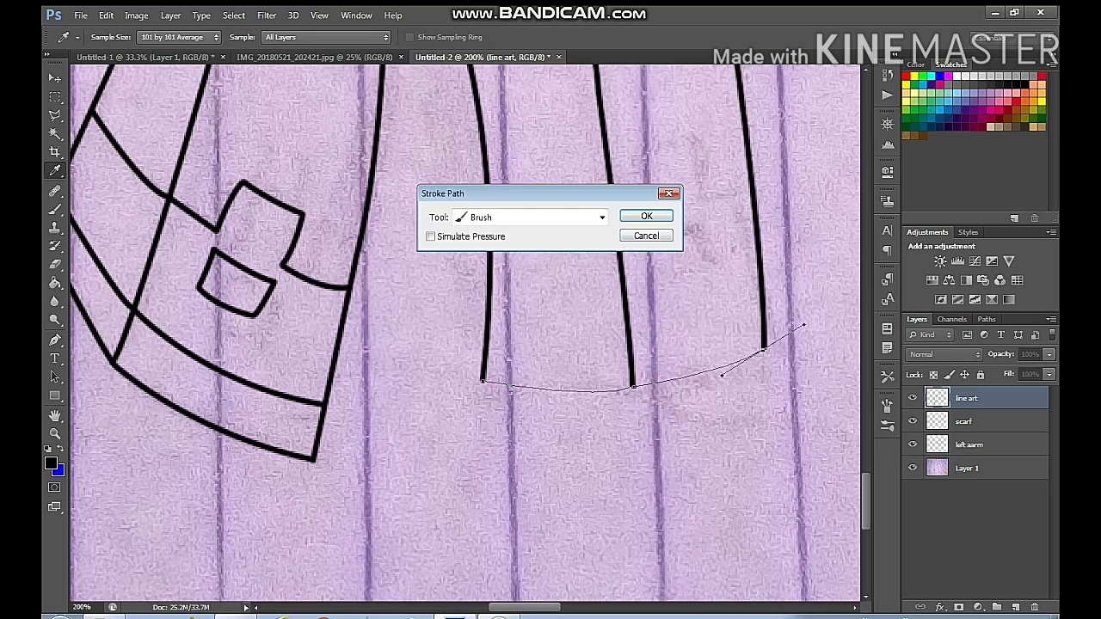
{"action": "left_click", "coordinate": [646, 216]}
{"action": "right_click", "coordinate": [677, 234]}
{"action": "left_click", "coordinate": [720, 258]}
Trace the second leg's stepped shoe-top line with a Pen path from the inner edge to the outer edge, including the raised notch
{"action": "left_click_drag", "start_coordinate": [721, 258], "coordinate": [631, 406]}
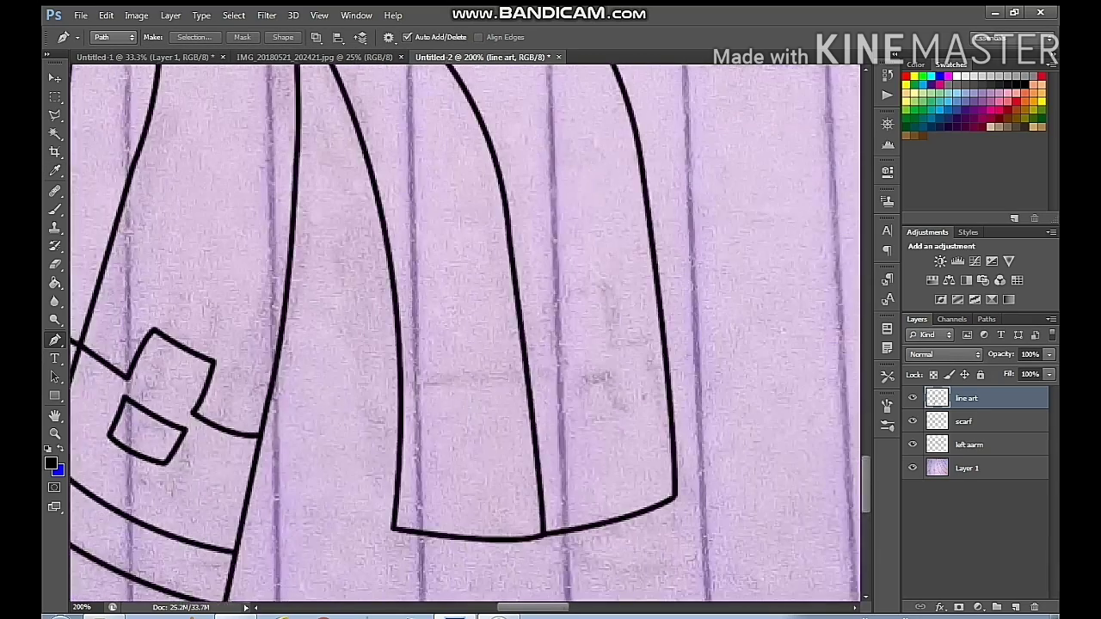
{"action": "left_click", "coordinate": [399, 380]}
{"action": "left_click_drag", "start_coordinate": [525, 374], "coordinate": [553, 358]}
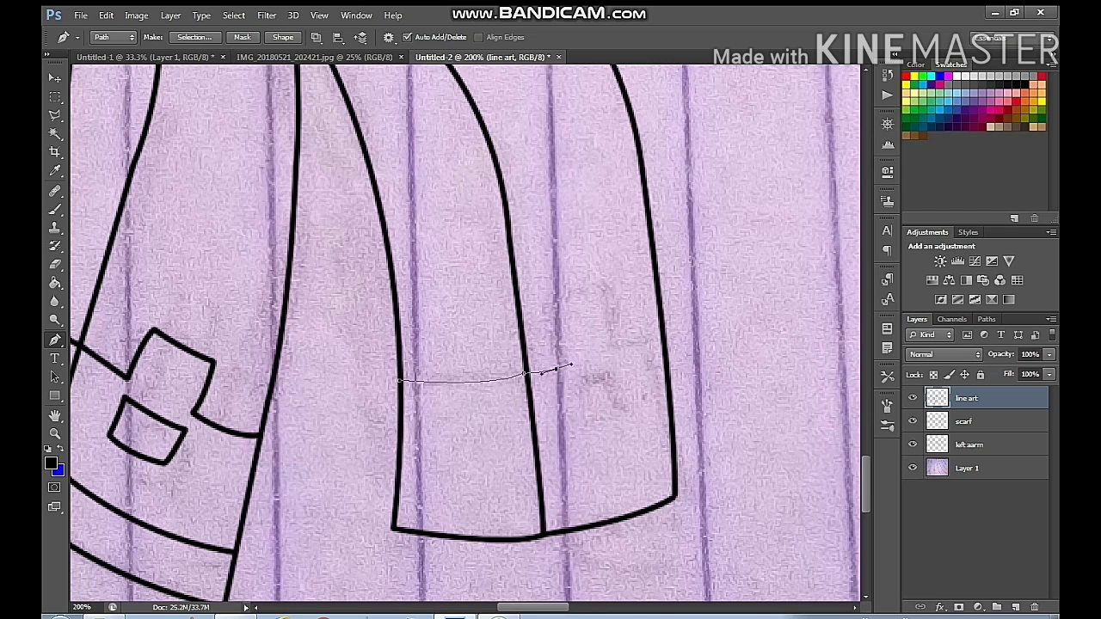
{"action": "left_click_drag", "start_coordinate": [546, 300], "coordinate": [546, 266]}
{"action": "key", "text": "super"}
{"action": "key", "text": "Escape"}
{"action": "left_click_drag", "start_coordinate": [601, 291], "coordinate": [630, 295]}
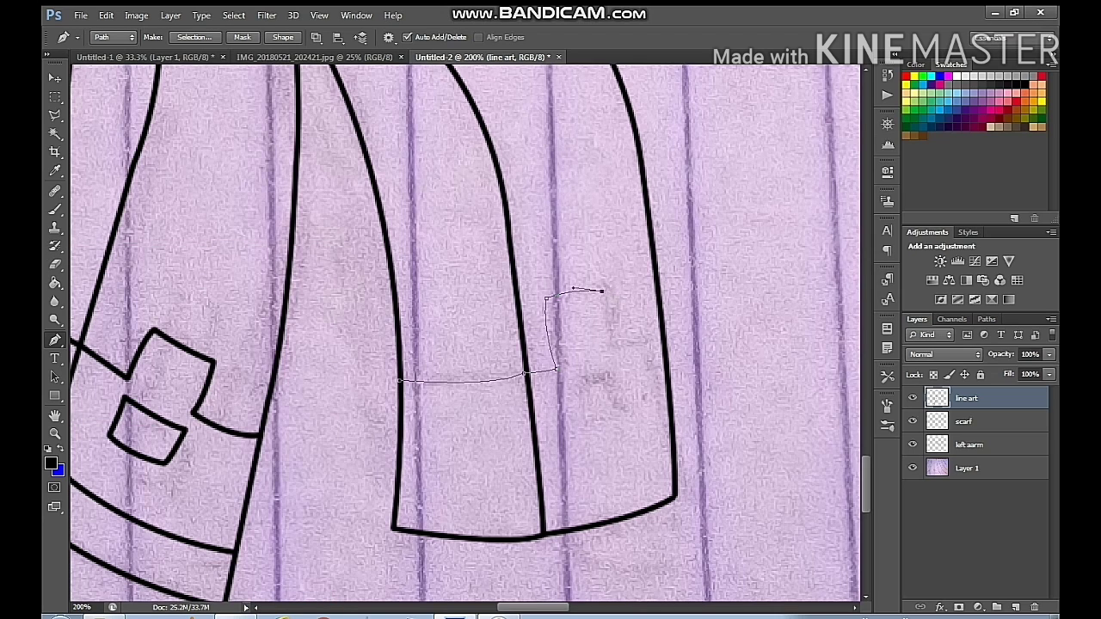
{"action": "left_click_drag", "start_coordinate": [607, 351], "coordinate": [598, 363]}
Stroke the second leg's stepped shoe-top path with the Brush, and delete the path
{"action": "right_click", "coordinate": [672, 325]}
{"action": "left_click", "coordinate": [704, 325]}
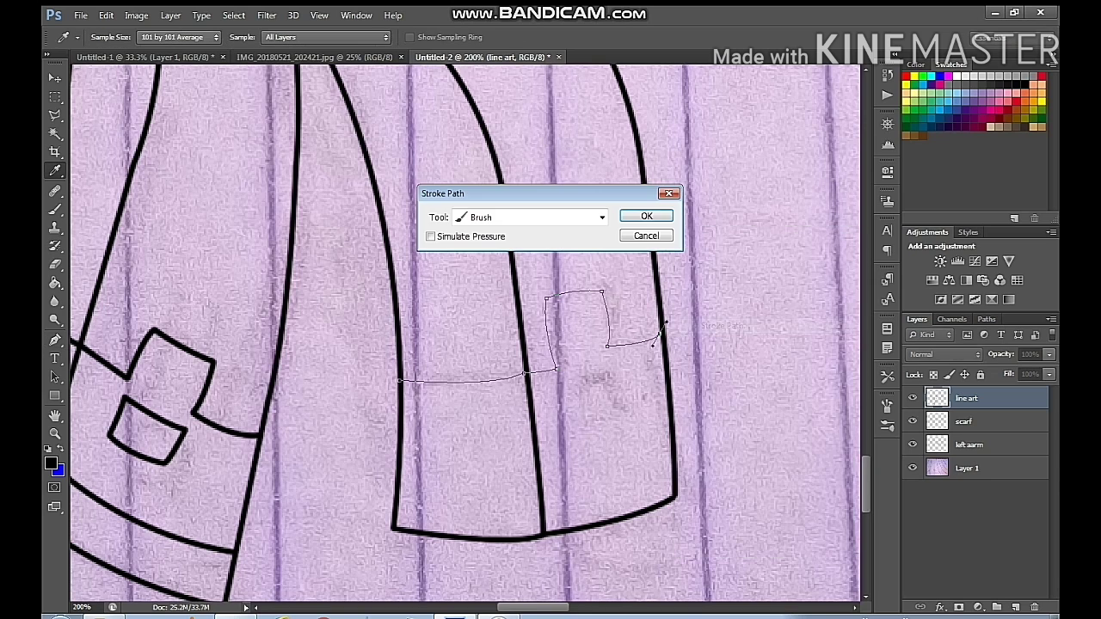
{"action": "left_click", "coordinate": [645, 215]}
{"action": "right_click", "coordinate": [654, 344]}
{"action": "left_click", "coordinate": [700, 242]}
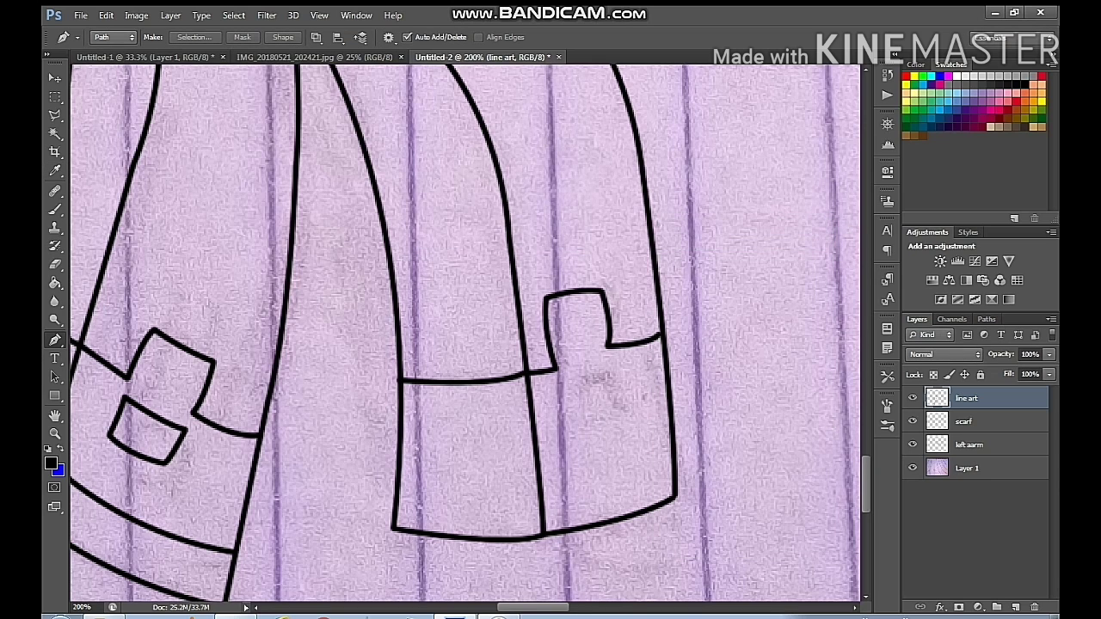
Trace a small closed rounded square with the Pen below the raised notch on the second shoe
{"action": "left_click", "coordinate": [571, 379]}
{"action": "left_click", "coordinate": [619, 415]}
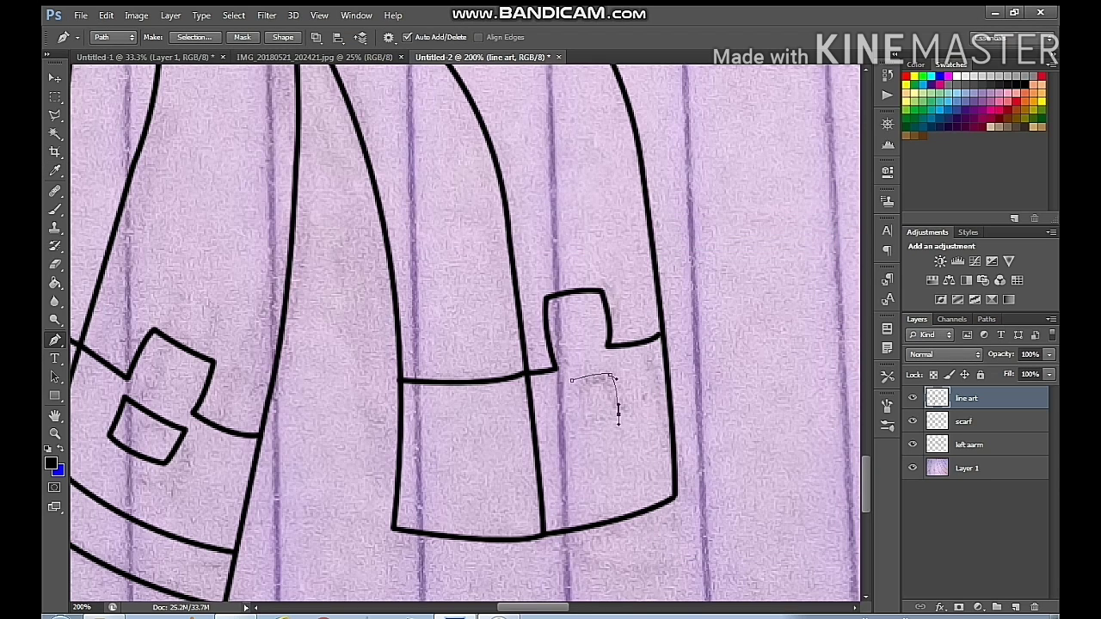
{"action": "left_click_drag", "start_coordinate": [565, 420], "coordinate": [577, 416]}
Stroke the second shoe's rounded-square path with the Brush, and delete the path
{"action": "right_click", "coordinate": [582, 361]}
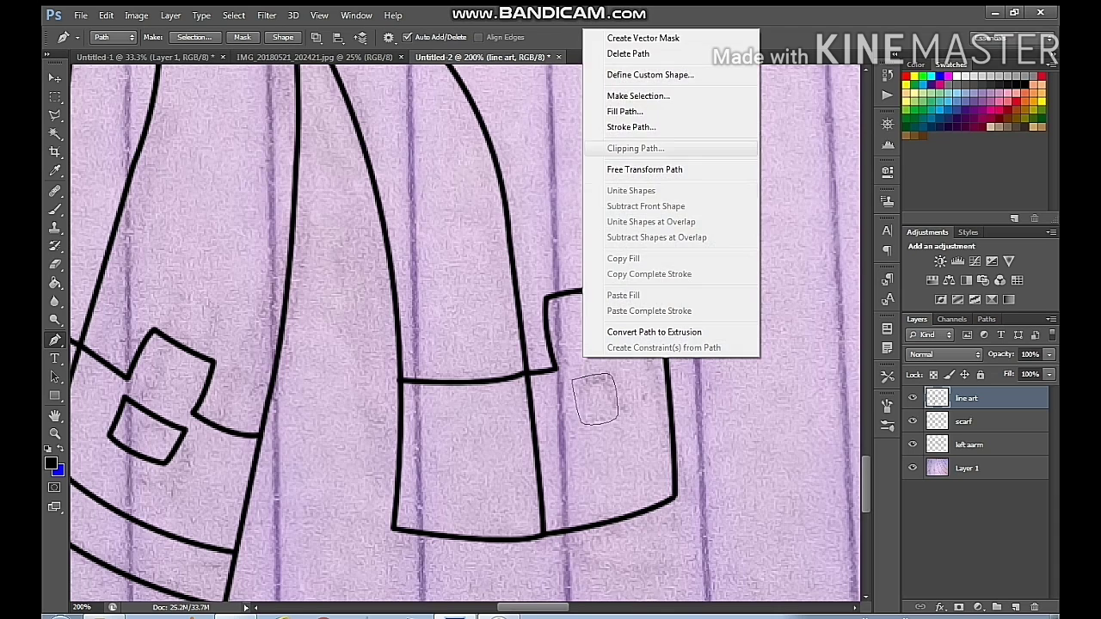
{"action": "left_click", "coordinate": [606, 128]}
{"action": "left_click", "coordinate": [646, 214]}
{"action": "right_click", "coordinate": [571, 206]}
{"action": "left_click", "coordinate": [602, 229]}
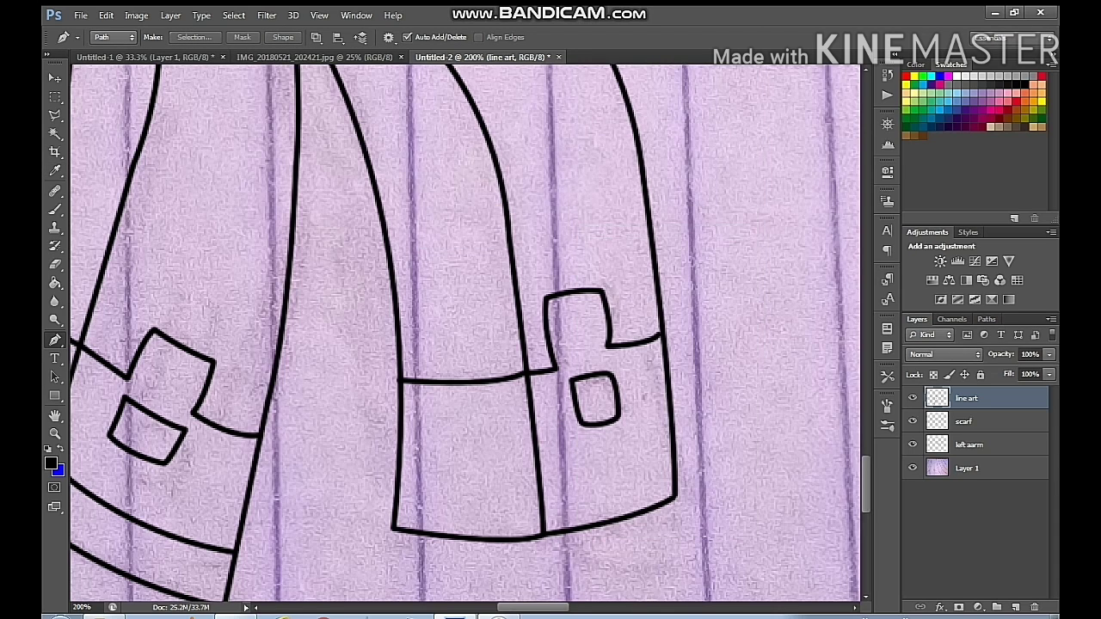
Trace the second shoe's sole line with a curved Pen path above its bottom edge, from the inner edge to the outer edge
{"action": "left_click", "coordinate": [398, 483]}
{"action": "left_click_drag", "start_coordinate": [539, 487], "coordinate": [566, 479]}
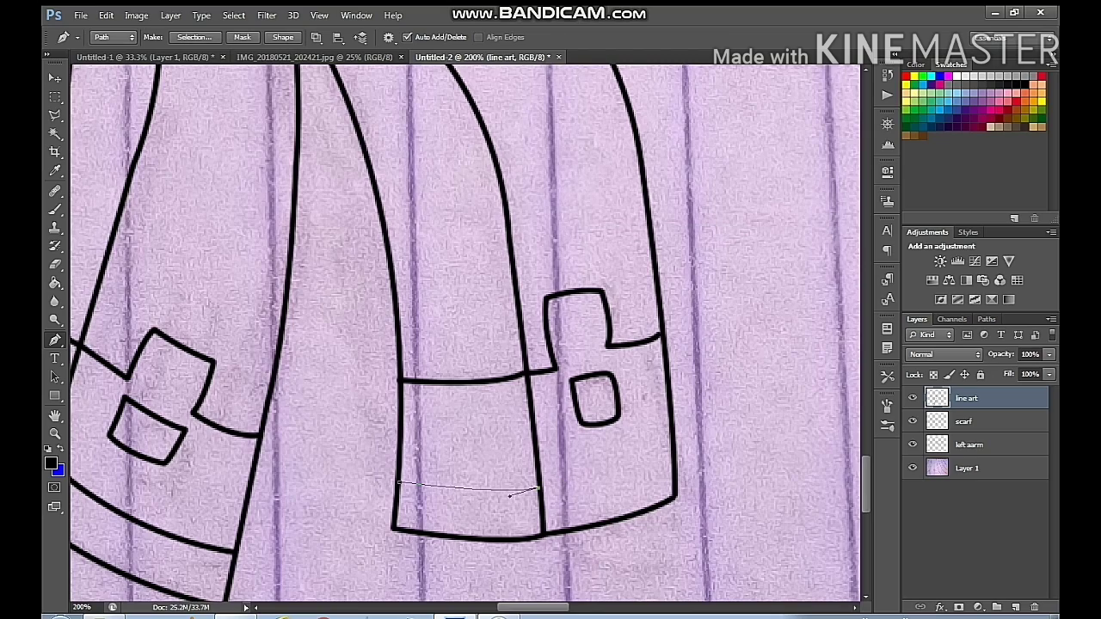
{"action": "left_click_drag", "start_coordinate": [671, 444], "coordinate": [697, 422]}
Stroke the second shoe's sole-line path with the Brush, and delete the path
{"action": "right_click", "coordinate": [633, 361]}
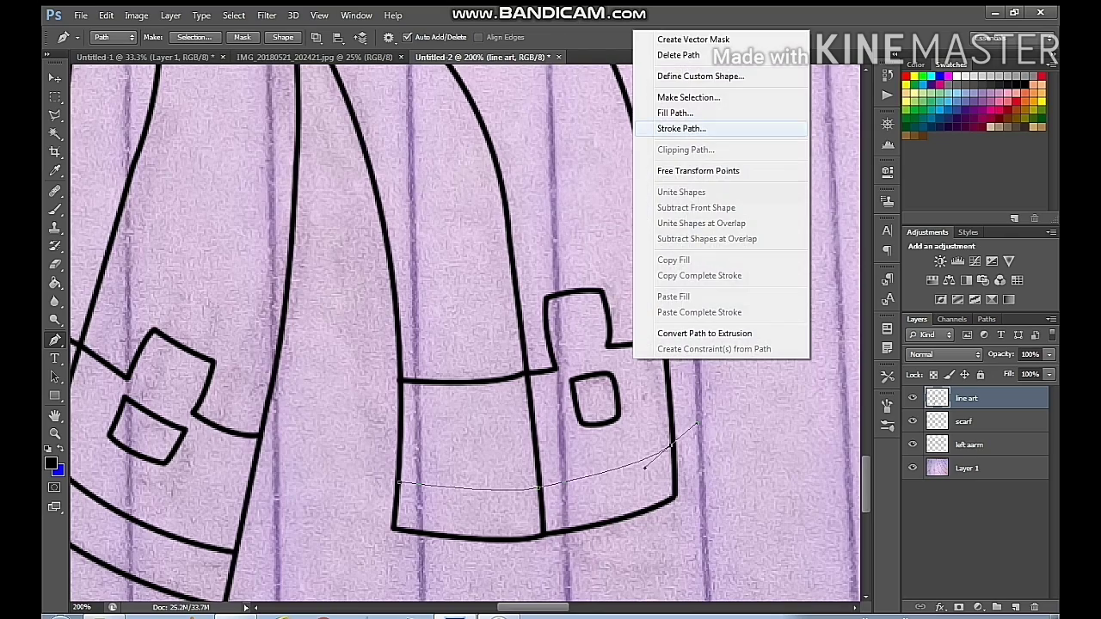
{"action": "left_click", "coordinate": [658, 128]}
{"action": "left_click", "coordinate": [645, 214]}
{"action": "right_click", "coordinate": [618, 221]}
{"action": "left_click", "coordinate": [649, 247]}
Examine the inked line art of both legs and shoes at 66.67% zoom
{"action": "mouse_move", "coordinate": [481, 129]}
{"action": "left_mouse_down"}
{"action": "mouse_move", "coordinate": [639, 404]}
{"action": "mouse_move", "coordinate": [700, 576]}
{"action": "mouse_move", "coordinate": [777, 184]}
{"action": "mouse_move", "coordinate": [722, 89]}
{"action": "left_mouse_up"}
{"action": "key", "text": "ctrl+plus"}
{"action": "key", "text": "ctrl+minus"}
{"action": "key", "text": "ctrl+minus"}
{"action": "key", "text": "ctrl+minus"}
{"action": "key", "text": "ctrl+minus"}
{"action": "key", "text": "ctrl+minus"}
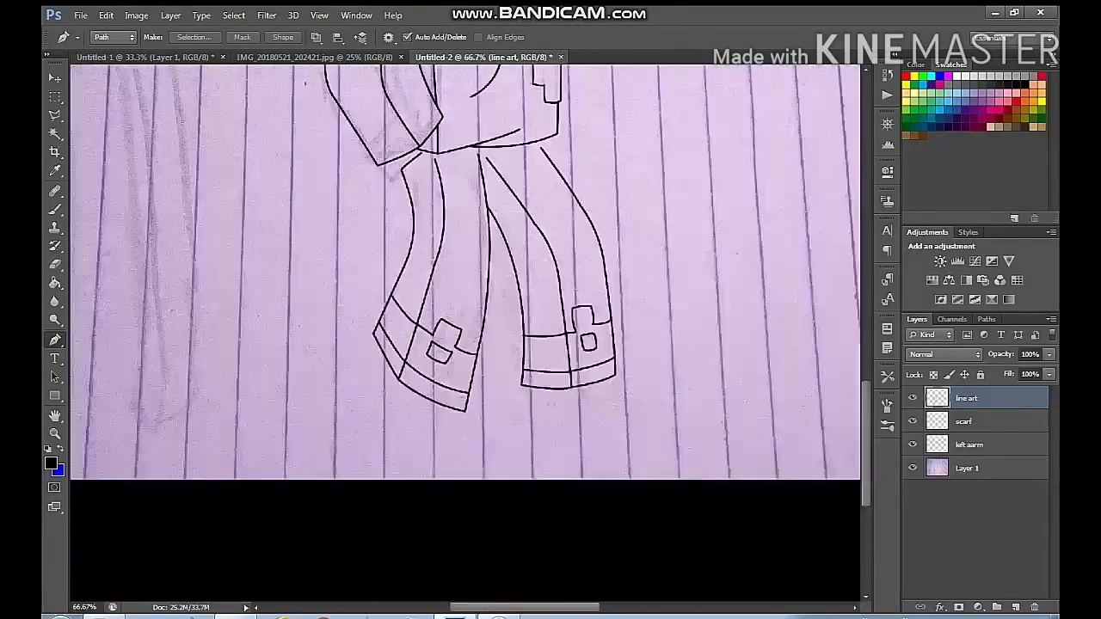
Examine the inked character from head to shoes at 33.33% and 66.67% zoom
{"action": "left_click_drag", "start_coordinate": [482, 258], "coordinate": [535, 472]}
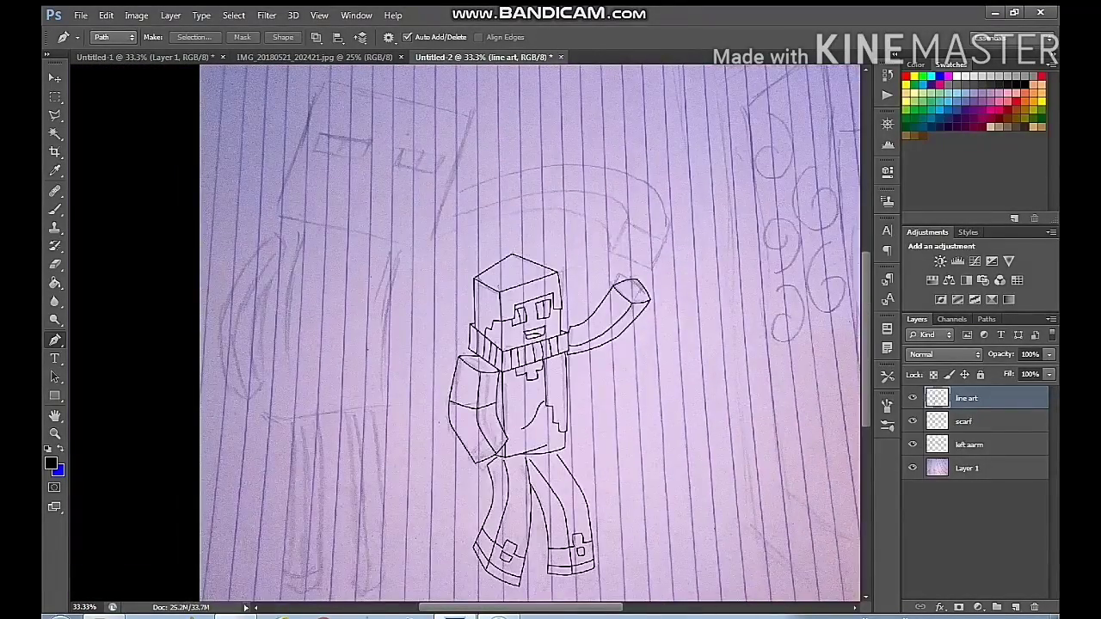
{"action": "scroll", "coordinate": [464, 335], "scroll_direction": "right", "scroll_amount": 3}
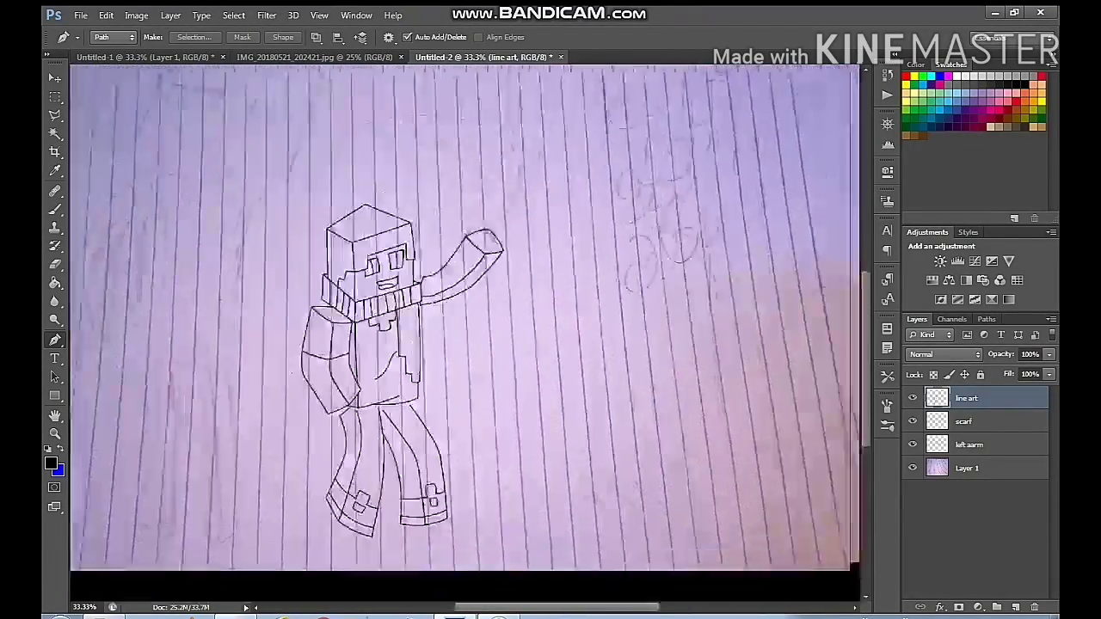
{"action": "key", "text": "ctrl+plus"}
{"action": "key", "text": "ctrl+plus"}
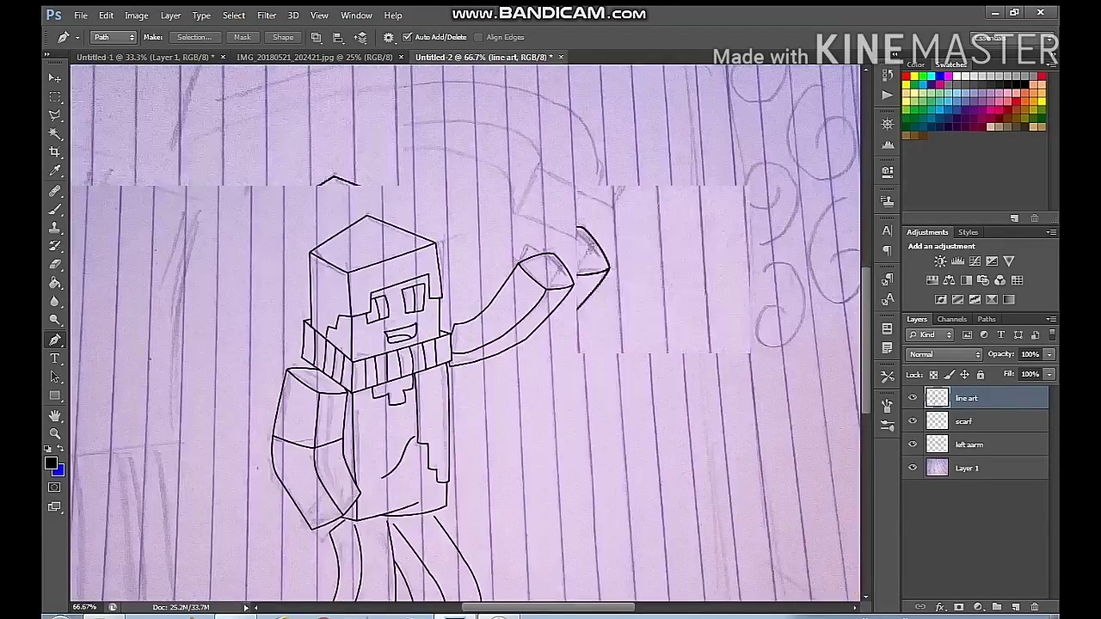
{"action": "left_click_drag", "start_coordinate": [430, 465], "coordinate": [547, 229]}
{"action": "key", "text": "ctrl+minus"}
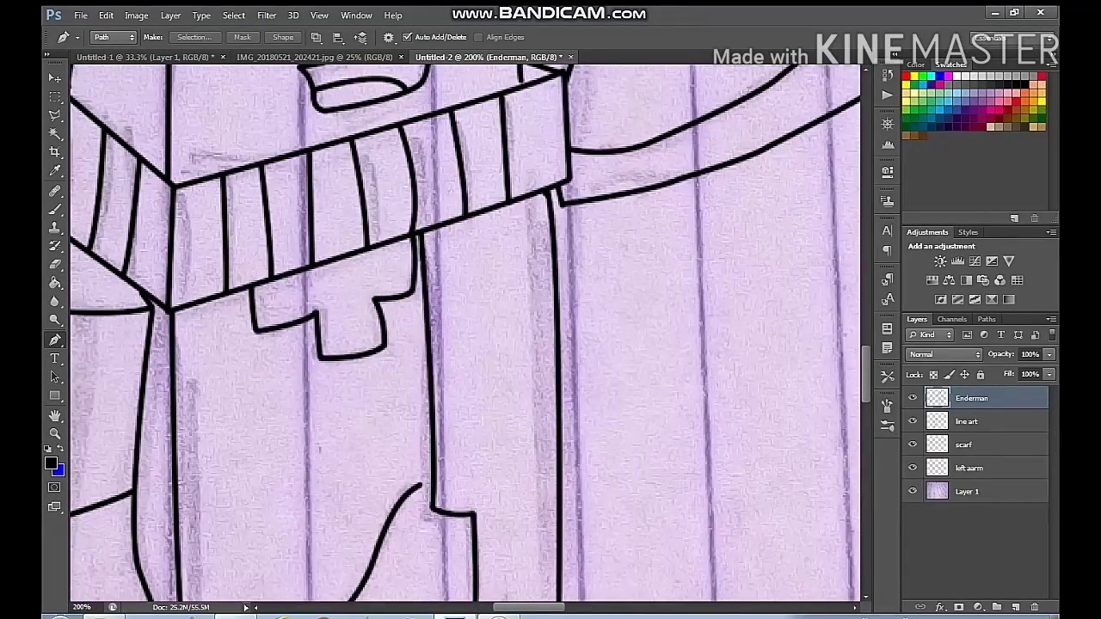
On the Enderman layer, ink the first diagonal stripe in the stepped strip below the scarf with a Brush-stroked Pen path, and delete the path
{"action": "left_click", "coordinate": [490, 209]}
{"action": "left_click", "coordinate": [430, 318]}
{"action": "left_click_drag", "start_coordinate": [491, 209], "coordinate": [509, 176]}
{"action": "right_click", "coordinate": [515, 258]}
{"action": "left_click", "coordinate": [563, 356]}
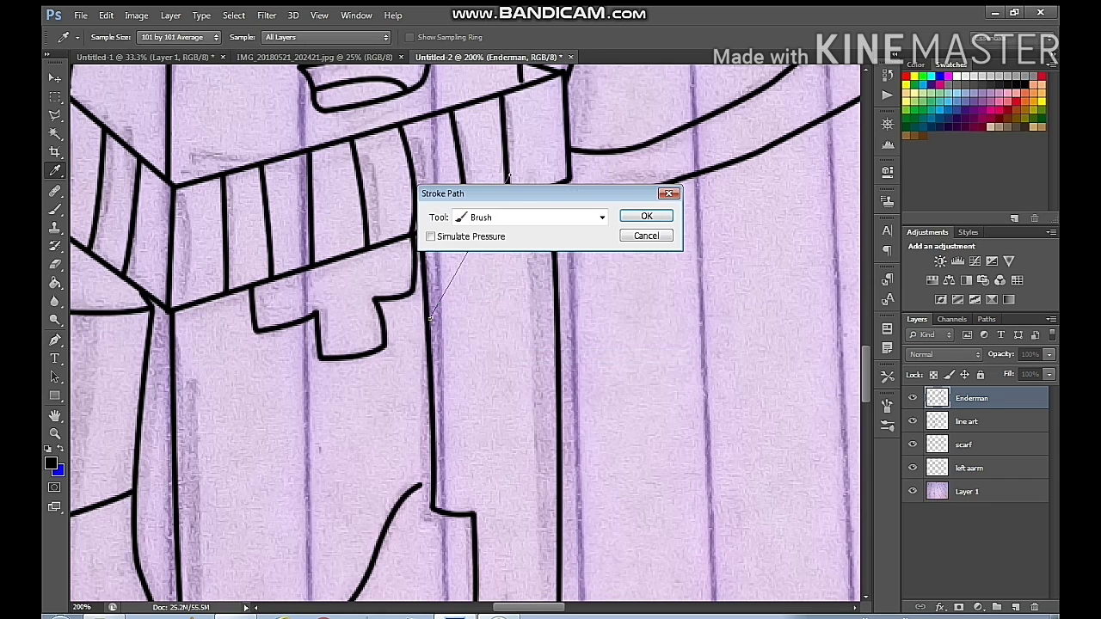
{"action": "left_click", "coordinate": [640, 216]}
{"action": "right_click", "coordinate": [640, 215]}
{"action": "left_click", "coordinate": [671, 241]}
Ink a second, longer diagonal stripe from the strip's inner edge to its upper outer corner with a Brush-stroked Pen path, and delete the path
{"action": "mouse_move", "coordinate": [434, 366]}
{"action": "left_mouse_down"}
{"action": "mouse_move", "coordinate": [487, 247]}
{"action": "mouse_move", "coordinate": [521, 249]}
{"action": "left_mouse_up"}
{"action": "key", "text": "ctrl+z"}
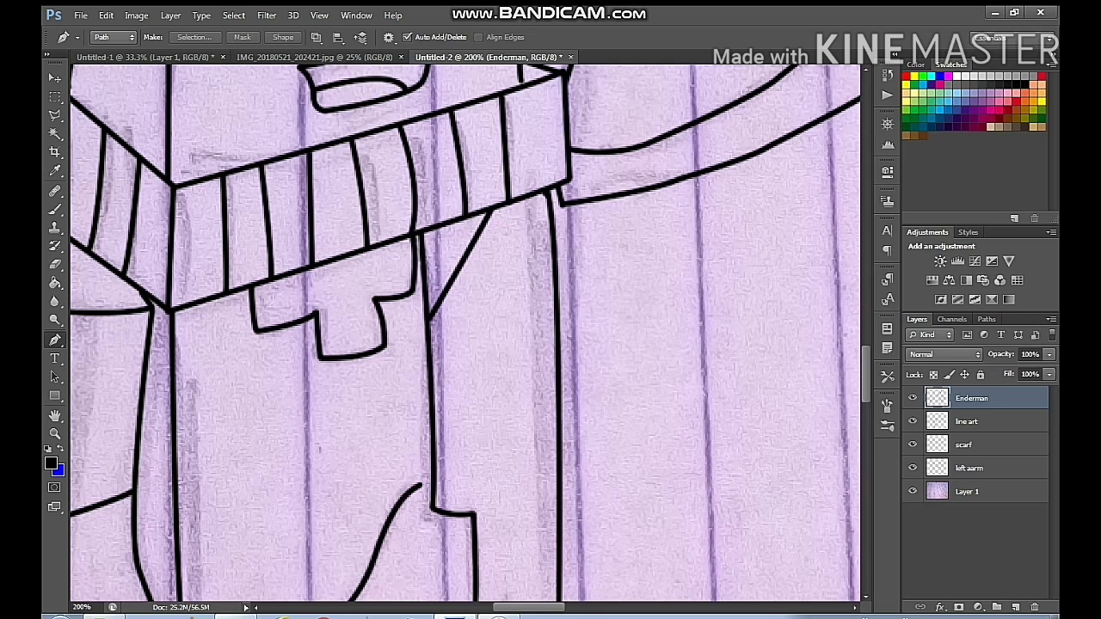
{"action": "left_click", "coordinate": [432, 373]}
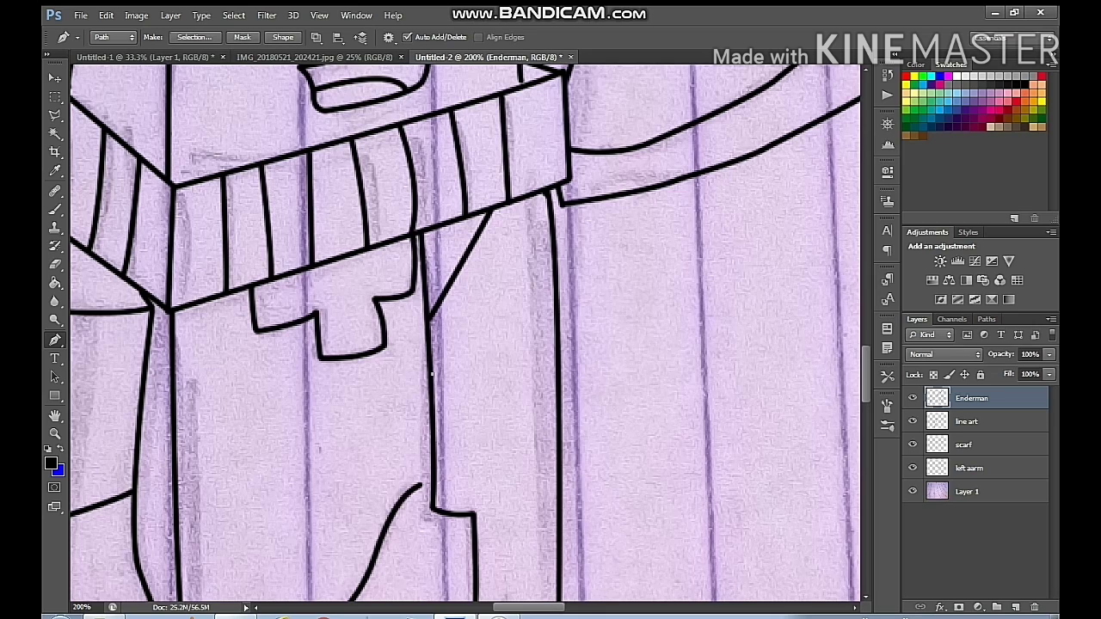
{"action": "left_click_drag", "start_coordinate": [548, 208], "coordinate": [615, 103]}
{"action": "right_click", "coordinate": [608, 215]}
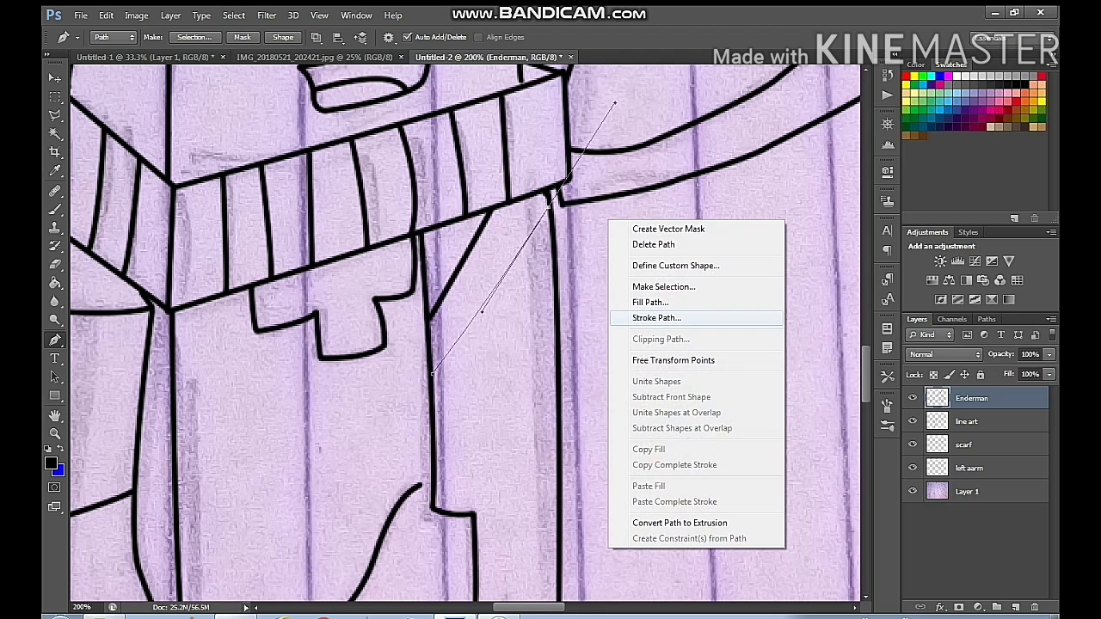
{"action": "left_click", "coordinate": [639, 317]}
{"action": "key", "text": "Return"}
{"action": "right_click", "coordinate": [529, 266]}
{"action": "left_click", "coordinate": [573, 290]}
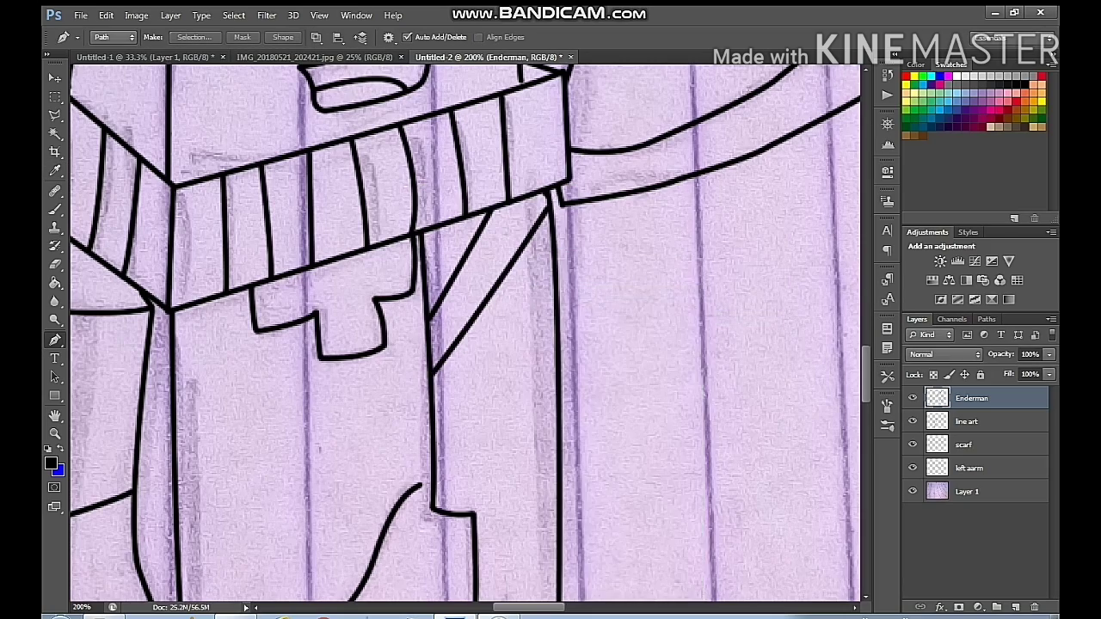
Ink a third, slightly curved stripe below the second, spanning the strip's inner and outer edges, with a Brush-stroked Pen path, and delete the path
{"action": "left_click_drag", "start_coordinate": [550, 413], "coordinate": [592, 298]}
{"action": "left_click_drag", "start_coordinate": [474, 316], "coordinate": [492, 358]}
{"action": "key", "text": "ctrl+z"}
{"action": "left_click", "coordinate": [450, 408]}
{"action": "left_click_drag", "start_coordinate": [576, 248], "coordinate": [632, 143]}
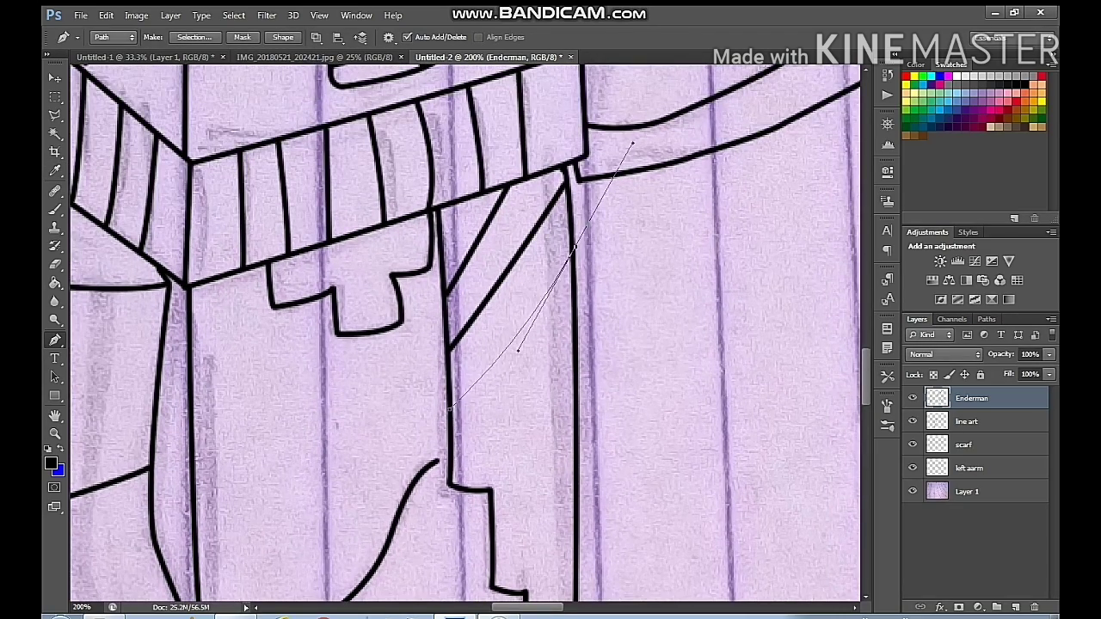
{"action": "right_click", "coordinate": [647, 238]}
{"action": "left_click", "coordinate": [695, 336]}
{"action": "key", "text": "Return"}
{"action": "right_click", "coordinate": [536, 215]}
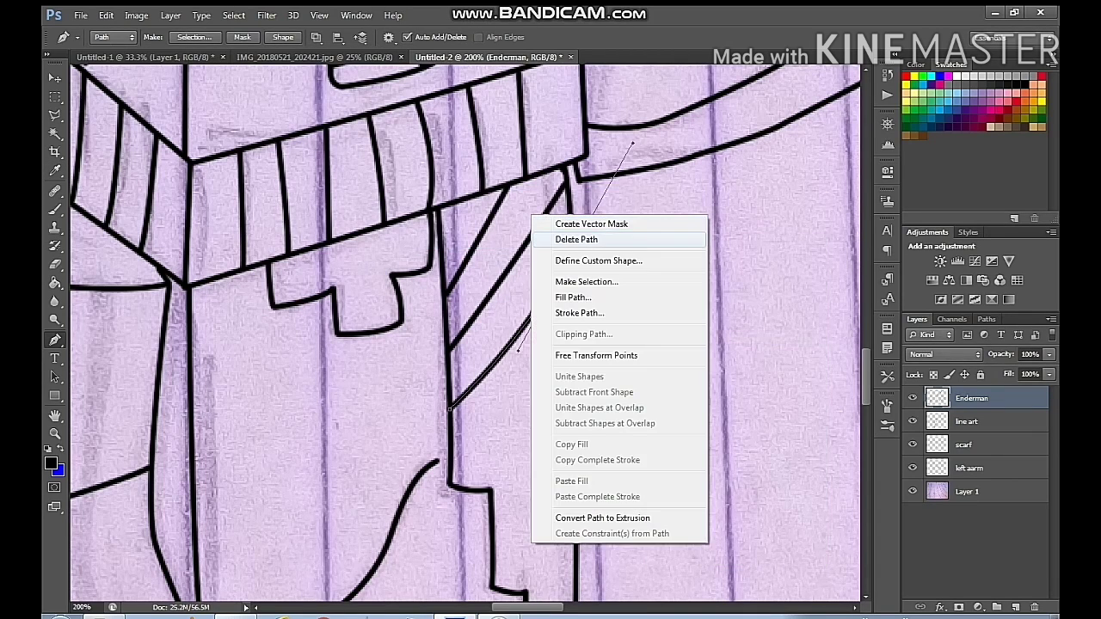
{"action": "left_click", "coordinate": [581, 237]}
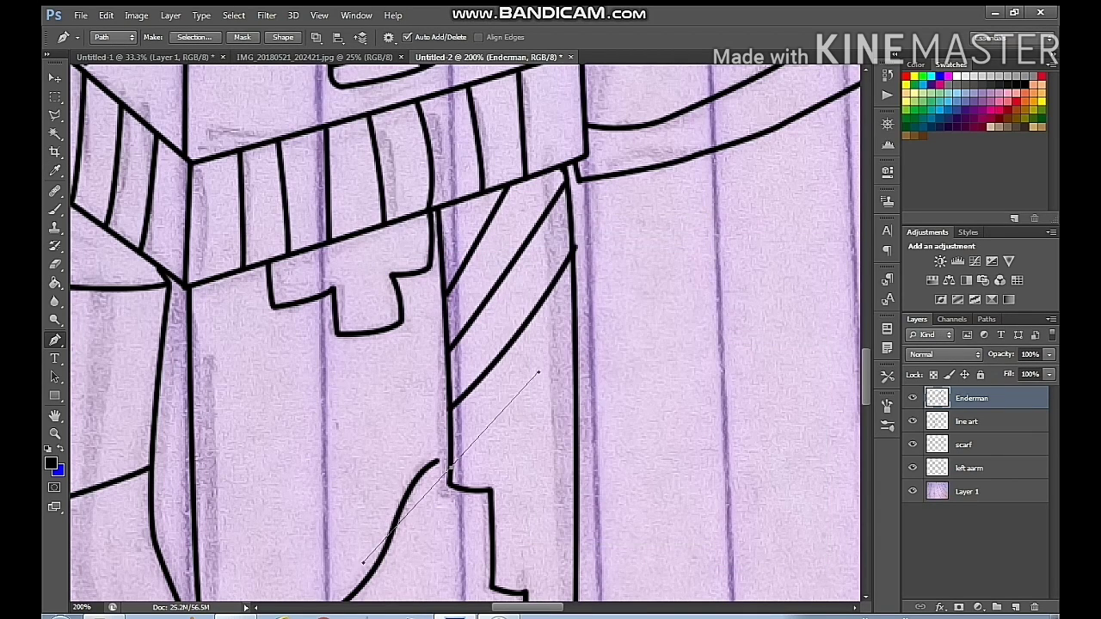
Stroke the fourth stripe's curved path, ending on the inner edge just above the first step, with the Brush, and delete the path
{"action": "right_click", "coordinate": [693, 246]}
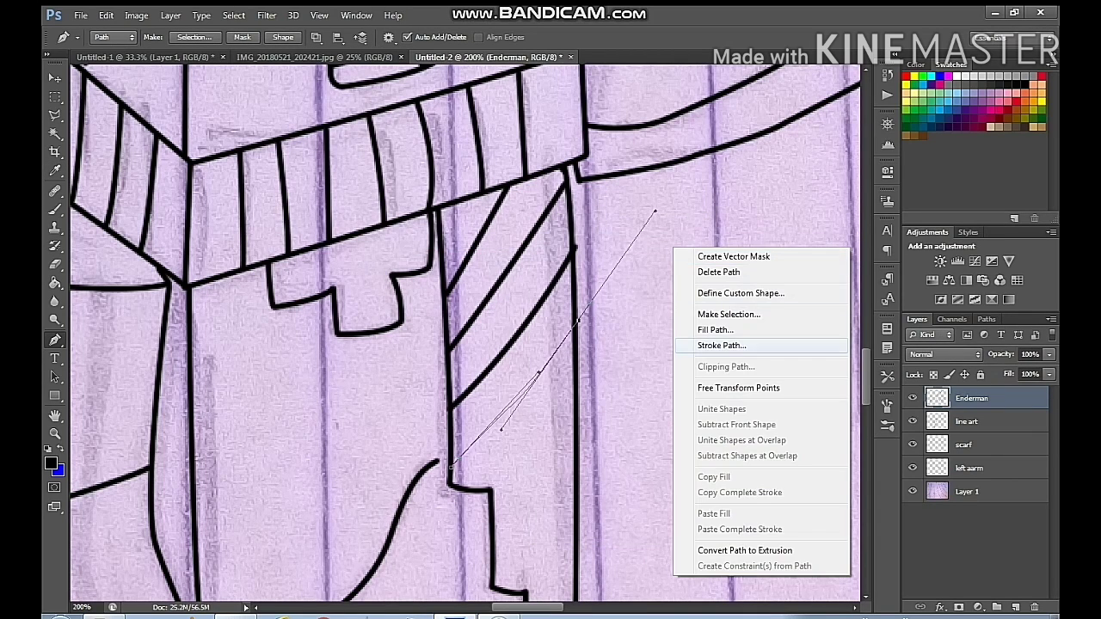
{"action": "left_click", "coordinate": [725, 347]}
{"action": "left_click", "coordinate": [645, 215]}
{"action": "right_click", "coordinate": [659, 239]}
{"action": "left_click", "coordinate": [703, 261]}
Ink a fifth curved stripe from the strip's first step corner up to its outer edge with a Brush-stroked path, and delete the path
{"action": "scroll", "coordinate": [465, 336], "scroll_direction": "down", "scroll_amount": 3}
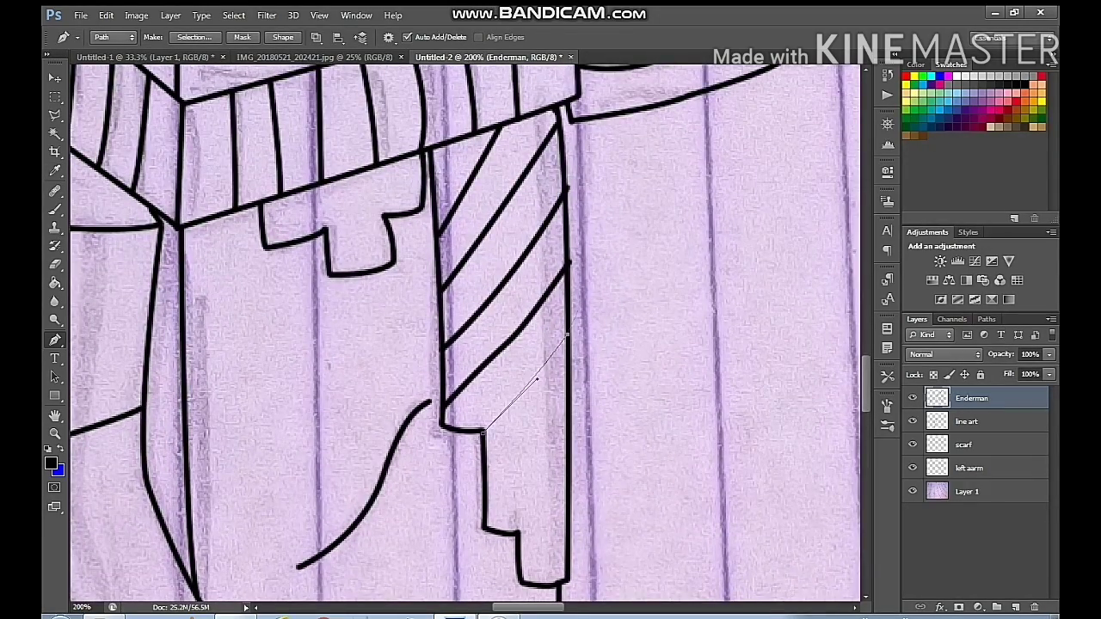
{"action": "right_click", "coordinate": [595, 284]}
{"action": "left_click", "coordinate": [654, 382]}
{"action": "left_click", "coordinate": [644, 216]}
{"action": "right_click", "coordinate": [633, 216]}
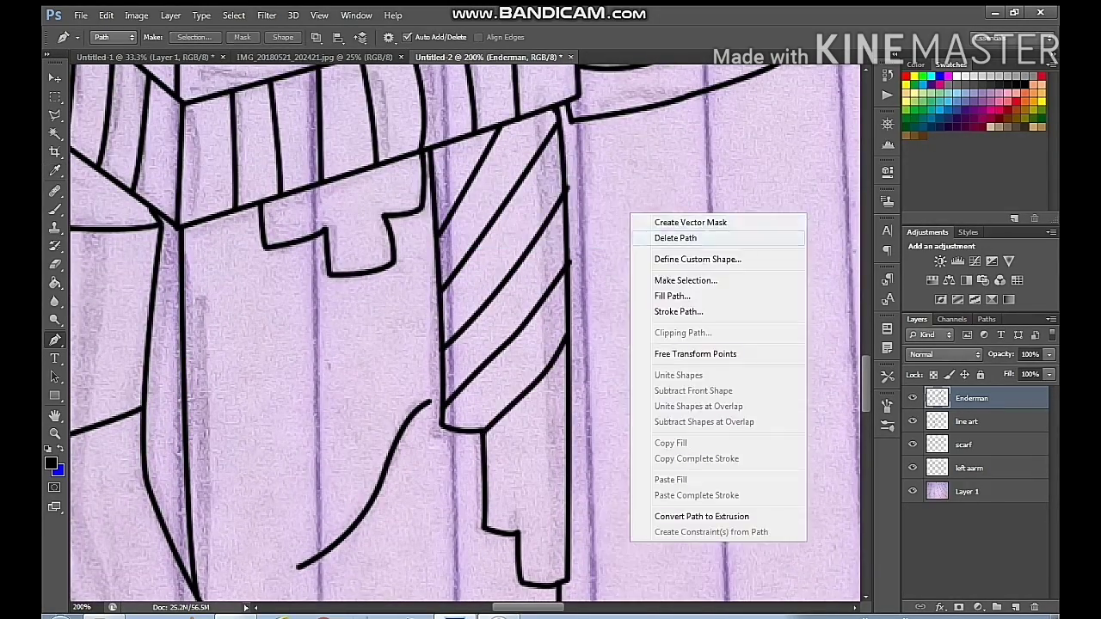
{"action": "left_click", "coordinate": [675, 239]}
Erase the stripe ends that overshoot the strip's outer edge, working at 400% zoom
{"action": "left_click_drag", "start_coordinate": [675, 241], "coordinate": [598, 213]}
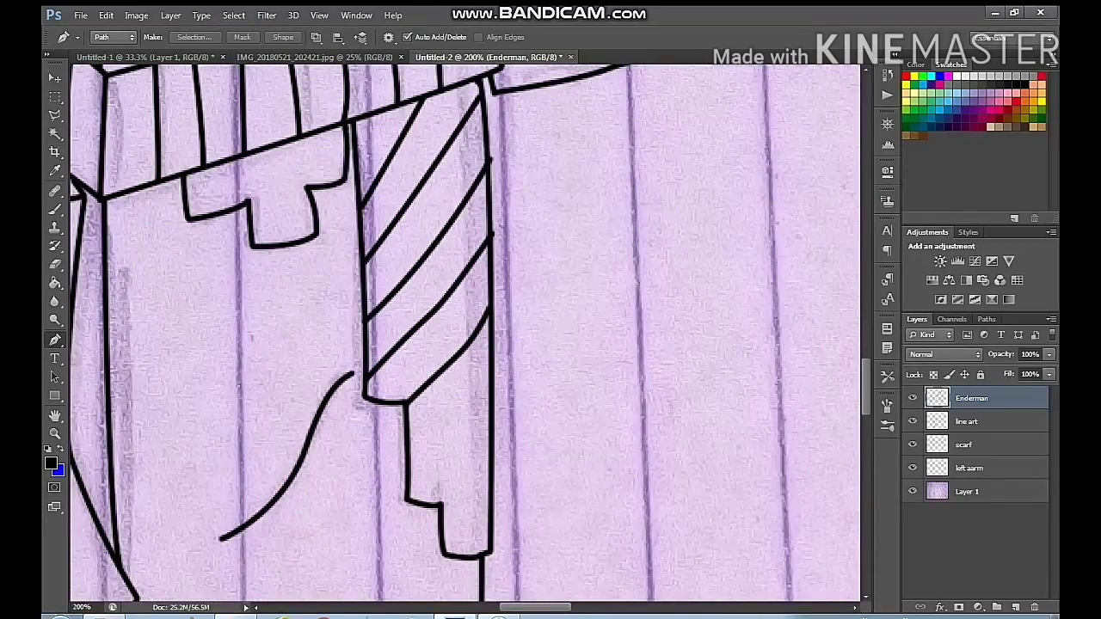
{"action": "key", "text": "e"}
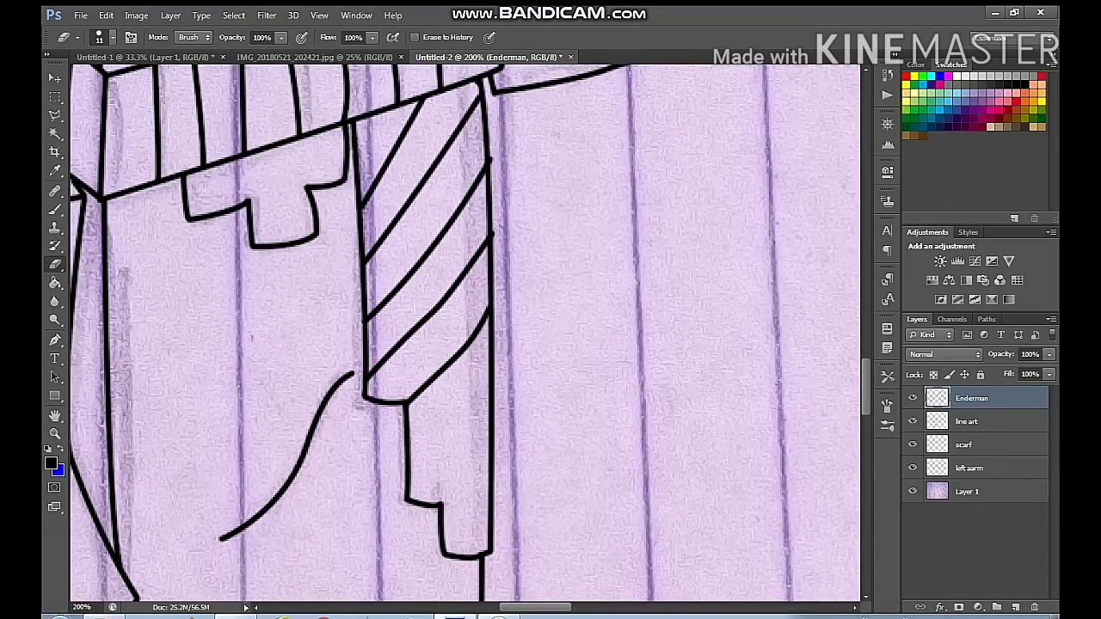
{"action": "key", "text": "ctrl+plus"}
{"action": "key", "text": "ctrl+plus"}
{"action": "mouse_move", "coordinate": [593, 225]}
{"action": "left_mouse_down"}
{"action": "mouse_move", "coordinate": [561, 499]}
{"action": "mouse_move", "coordinate": [572, 293]}
{"action": "mouse_move", "coordinate": [653, 76]}
{"action": "mouse_move", "coordinate": [680, 130]}
{"action": "mouse_move", "coordinate": [685, 220]}
{"action": "left_mouse_up"}
{"action": "mouse_move", "coordinate": [685, 279]}
{"action": "left_mouse_down"}
{"action": "mouse_move", "coordinate": [687, 569]}
{"action": "mouse_move", "coordinate": [530, 13]}
{"action": "left_mouse_up"}
Ink a sixth curved stripe from the middle of the strip's second inner edge to its outer edge with a Brush-stroked Pen path, and delete the path
{"action": "key", "text": "p"}
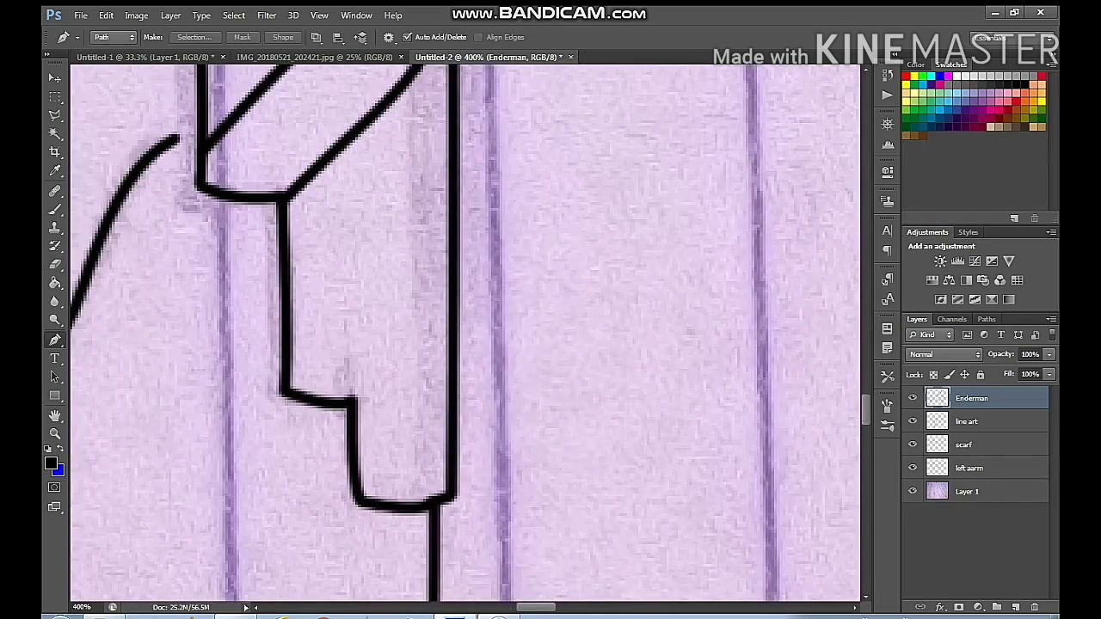
{"action": "left_click_drag", "start_coordinate": [451, 163], "coordinate": [492, 99]}
{"action": "right_click", "coordinate": [595, 169]}
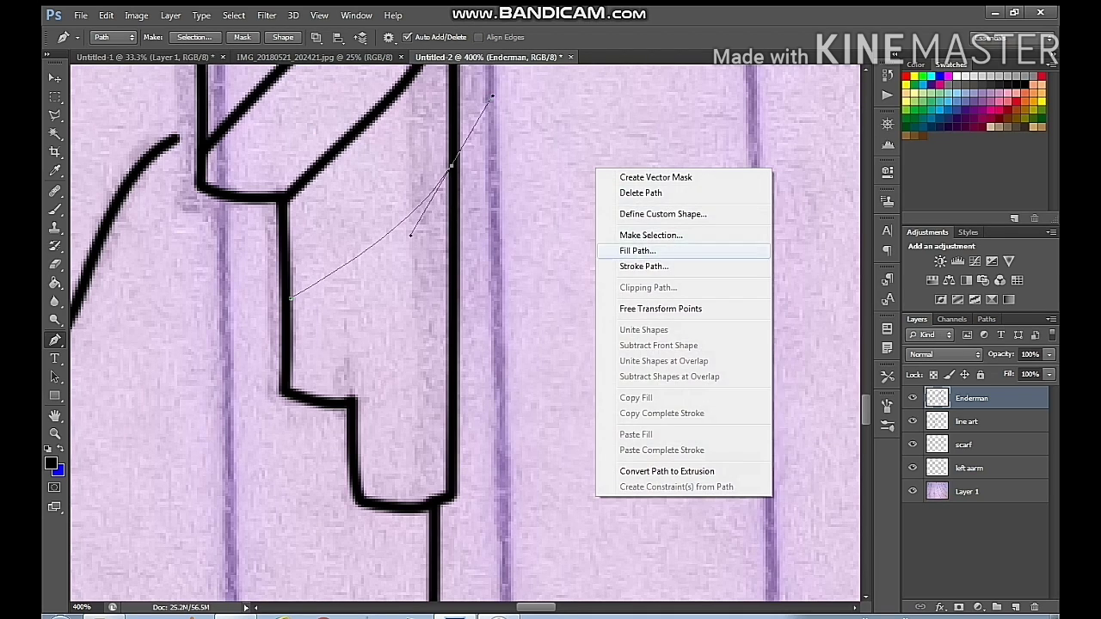
{"action": "left_click", "coordinate": [638, 268]}
{"action": "left_click", "coordinate": [651, 215]}
{"action": "right_click", "coordinate": [653, 215]}
{"action": "left_click", "coordinate": [698, 240]}
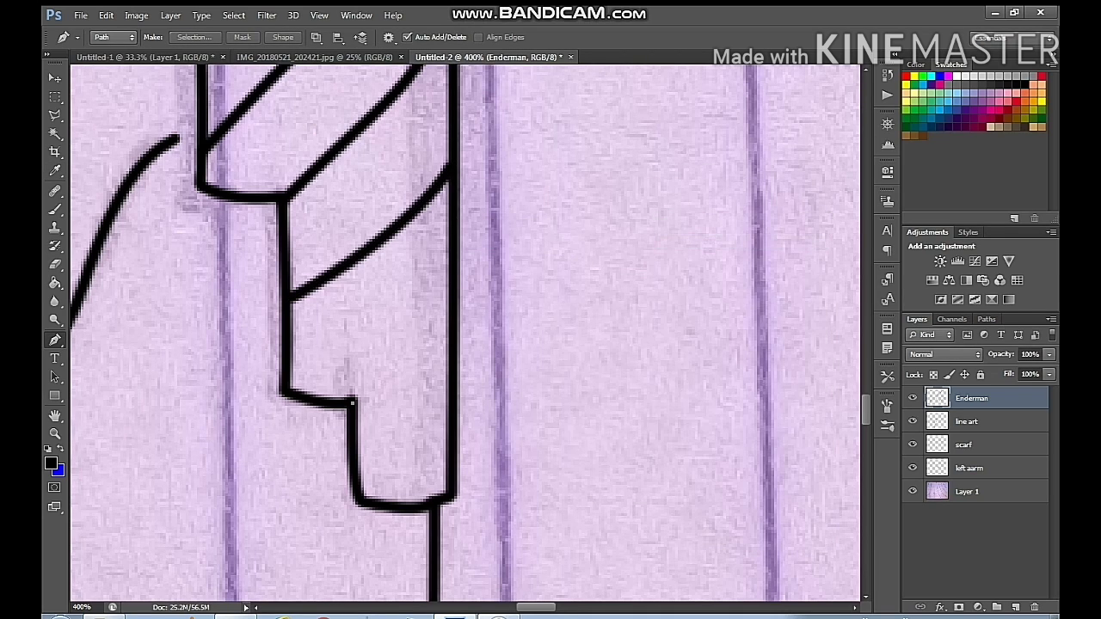
Ink a seventh curved stripe from the strip's second step corner to its outer edge with a Brush-stroked Pen path, and delete the path
{"action": "left_click_drag", "start_coordinate": [472, 245], "coordinate": [505, 232]}
{"action": "right_click", "coordinate": [545, 240]}
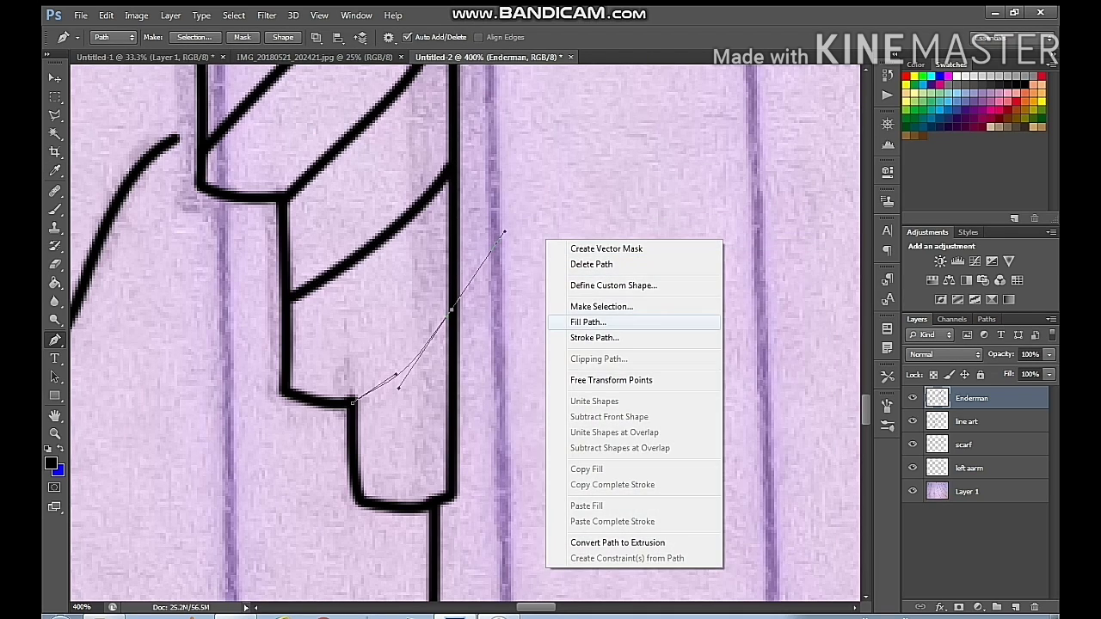
{"action": "left_click", "coordinate": [595, 337]}
{"action": "right_click", "coordinate": [595, 332]}
{"action": "left_click", "coordinate": [647, 214]}
{"action": "right_click", "coordinate": [647, 213]}
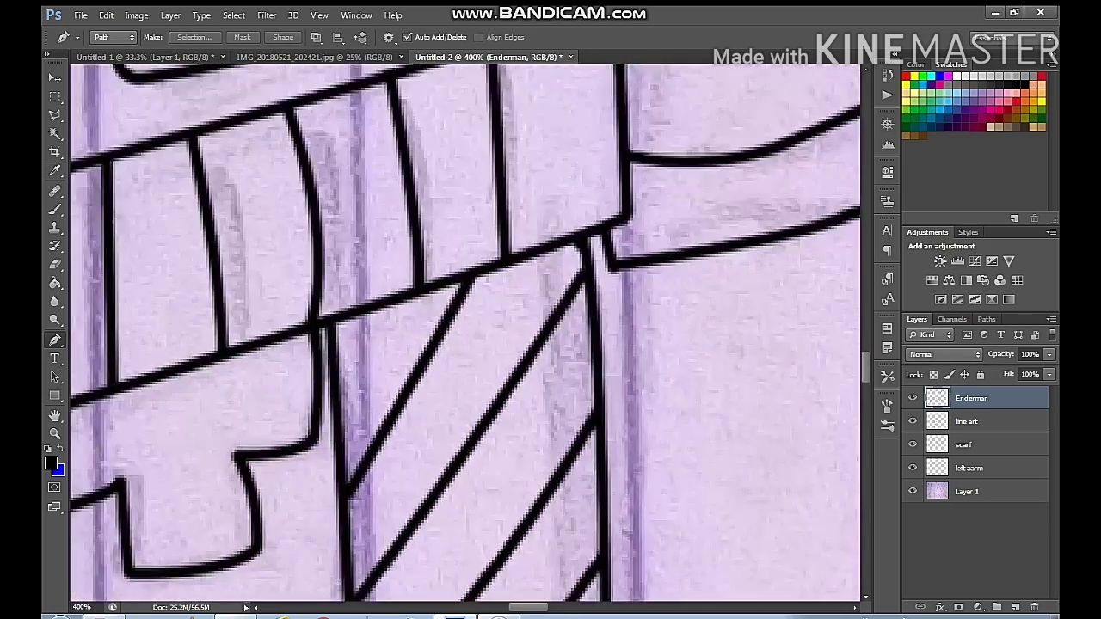